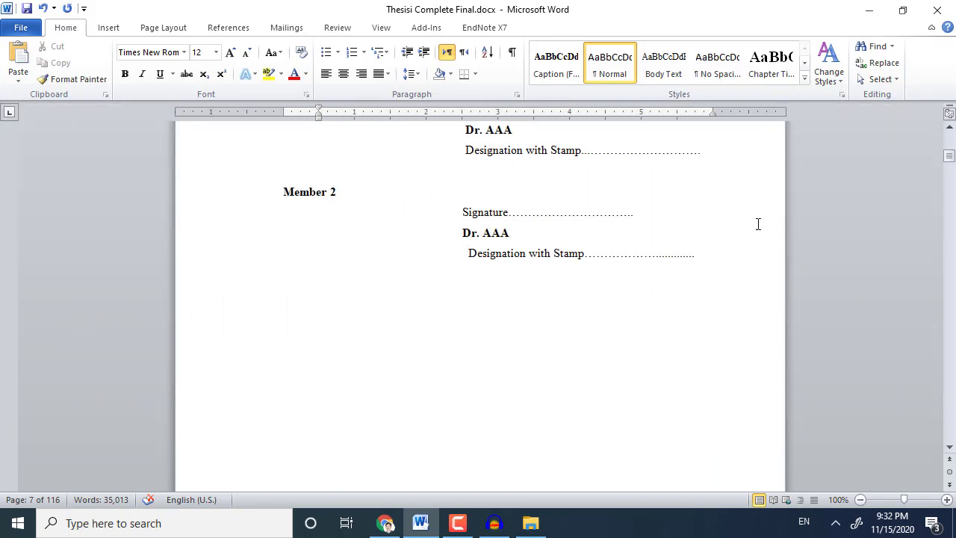
Scroll back to the title page of Thesisi Complete Final.docx and show the Page Layout tab.
drag(950, 155, 943, 148)
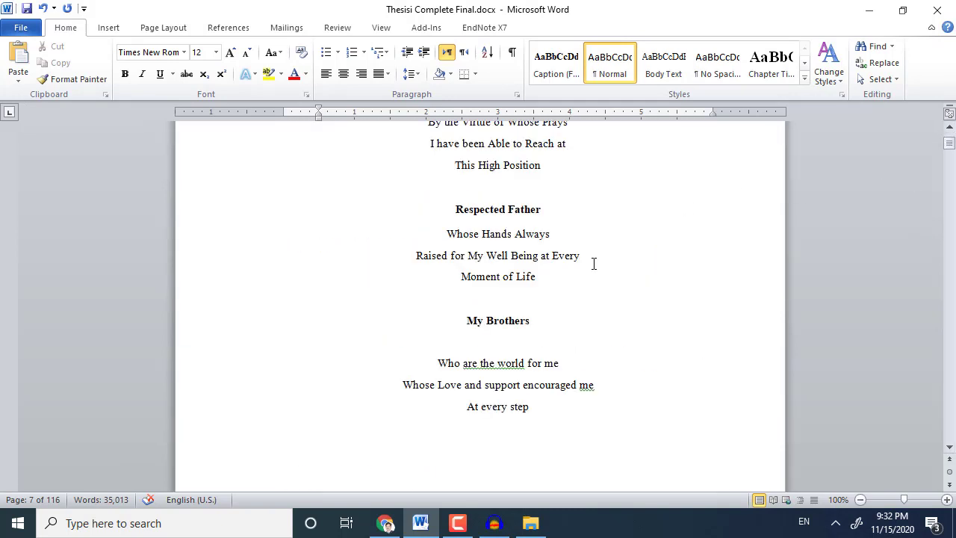
scroll(594, 263, down, 15)
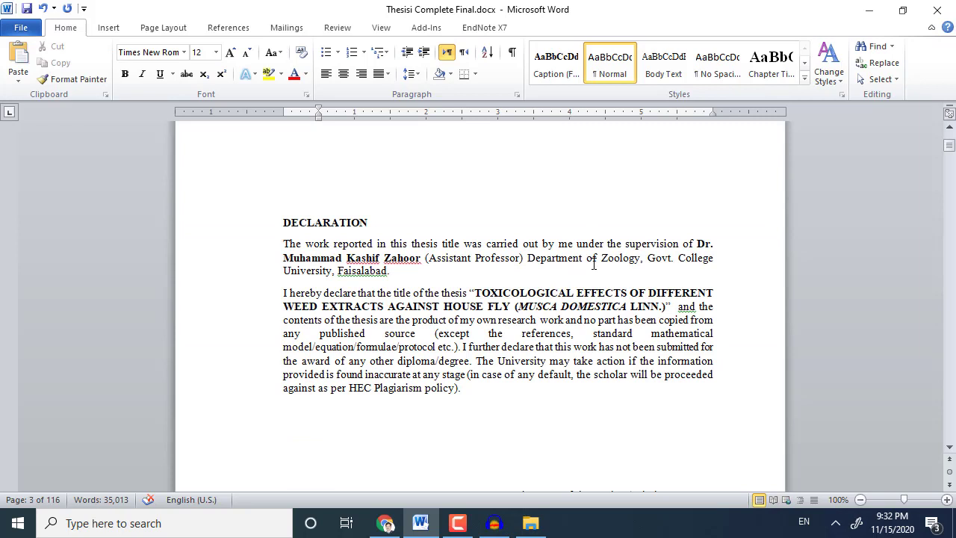
drag(949, 152, 949, 139)
click(163, 28)
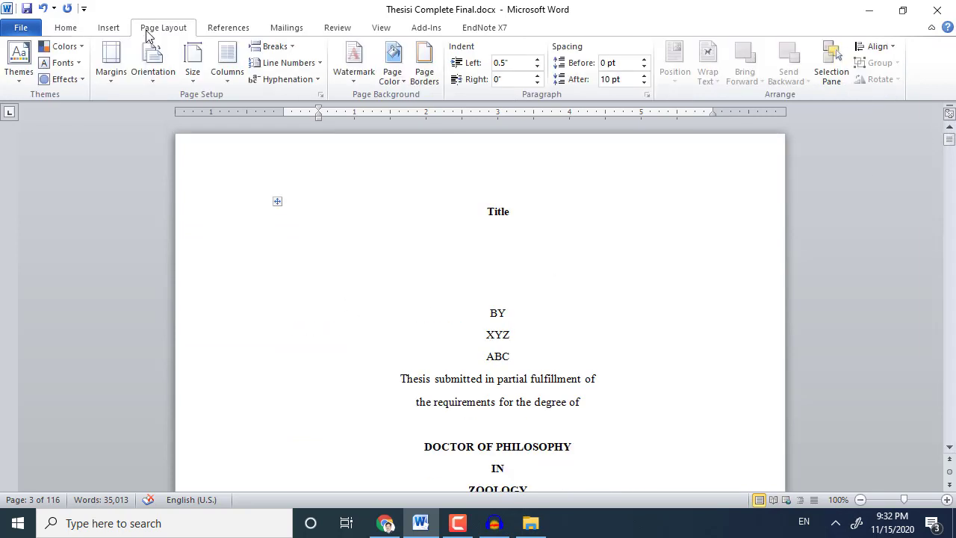
Change the thesis paper size to A4.
click(192, 63)
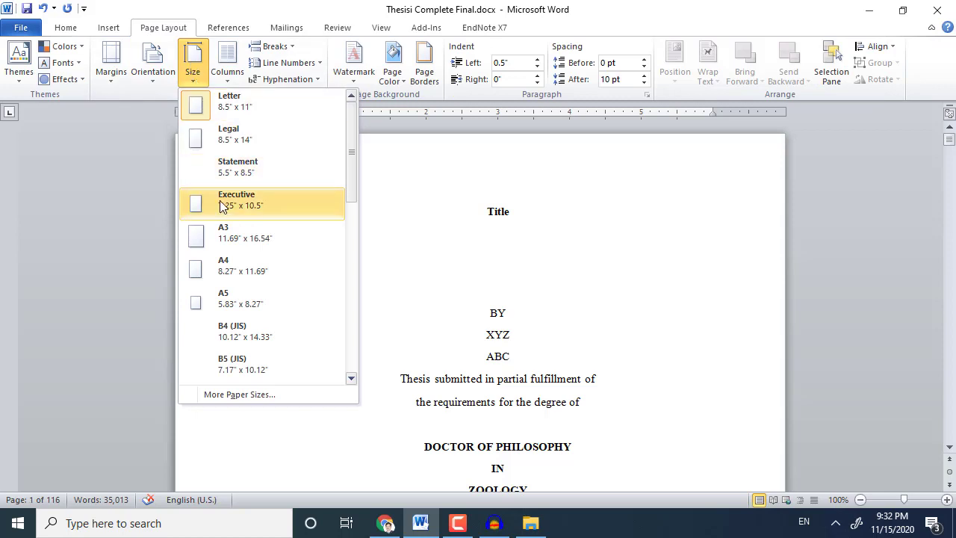
click(228, 273)
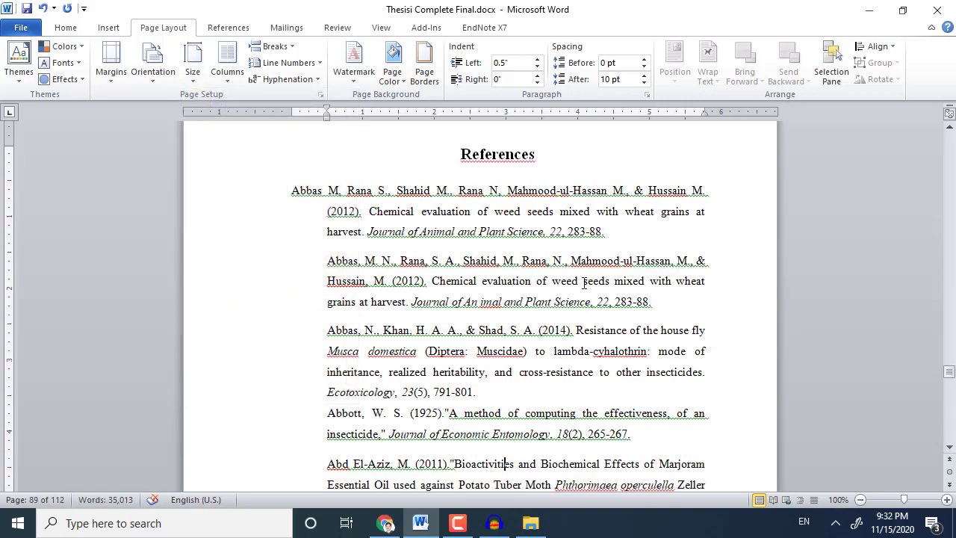
scroll(584, 282, up, 4)
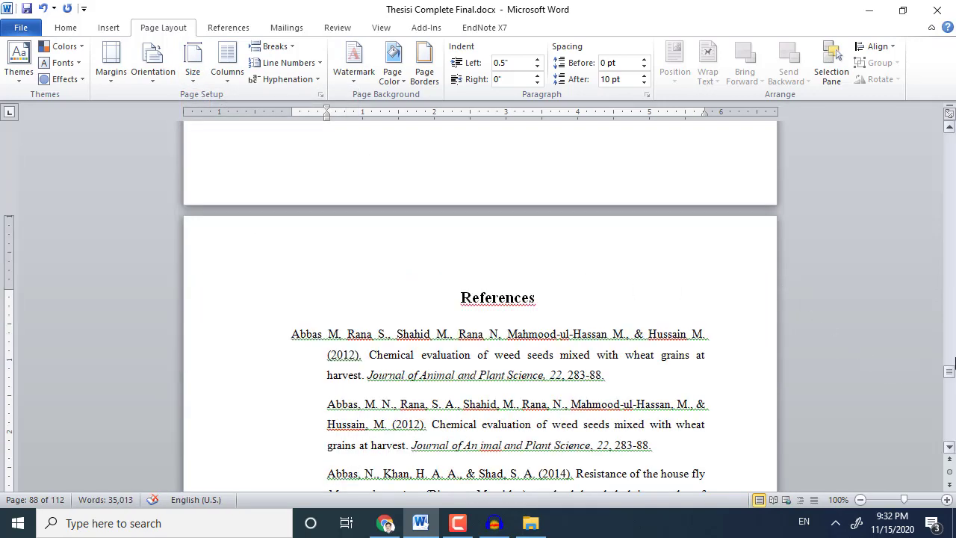
Apply a 1.25-inch left margin with 1-inch top, bottom and right margins to the whole document.
drag(950, 375, 949, 139)
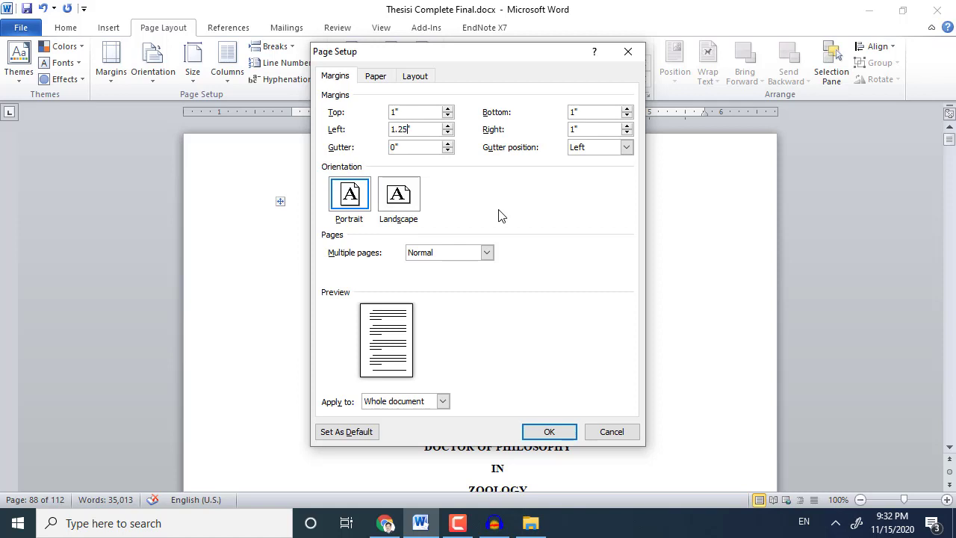
click(545, 426)
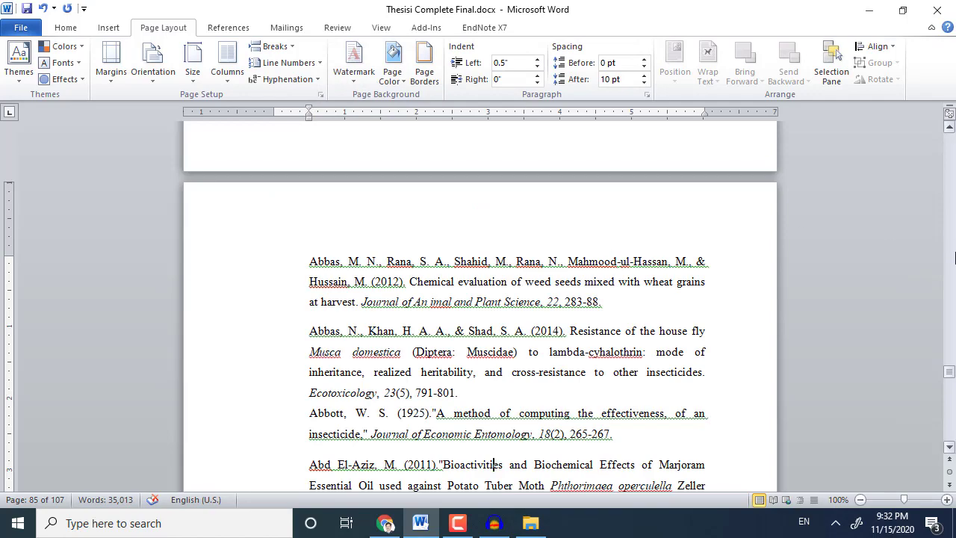
drag(953, 373, 926, 164)
Reopen the paper size list to confirm A4 is still applied, leaving it unchanged.
scroll(439, 243, down, 20)
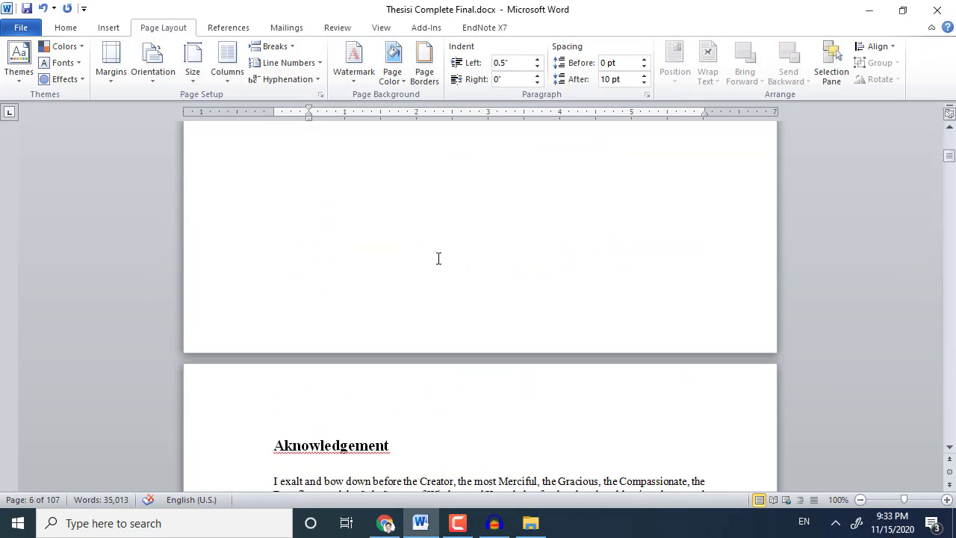
scroll(417, 248, down, 7)
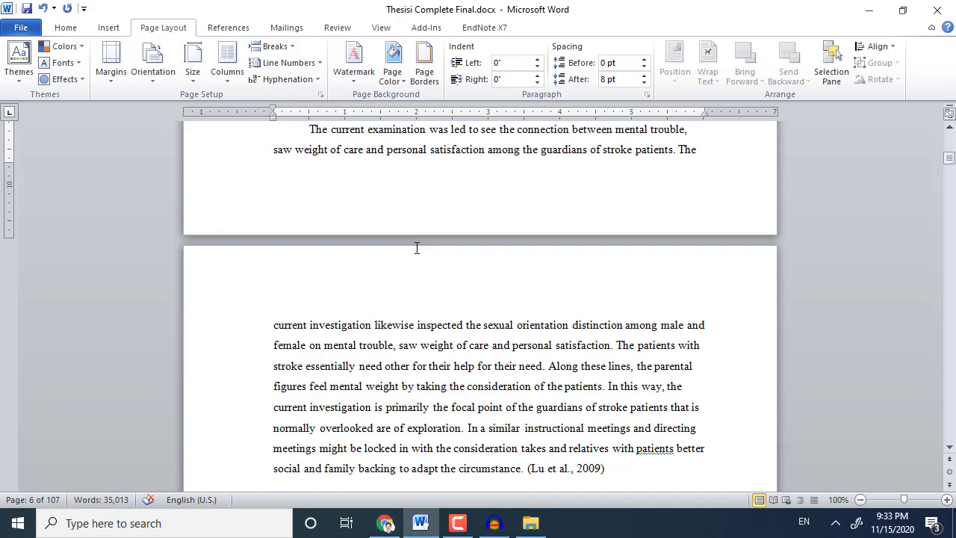
click(193, 66)
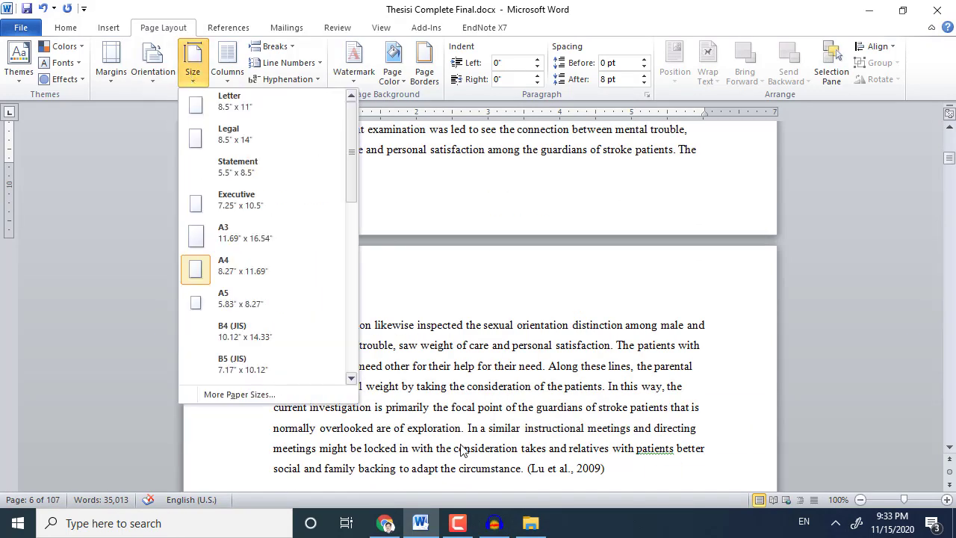
click(470, 417)
scroll(470, 417, down, 15)
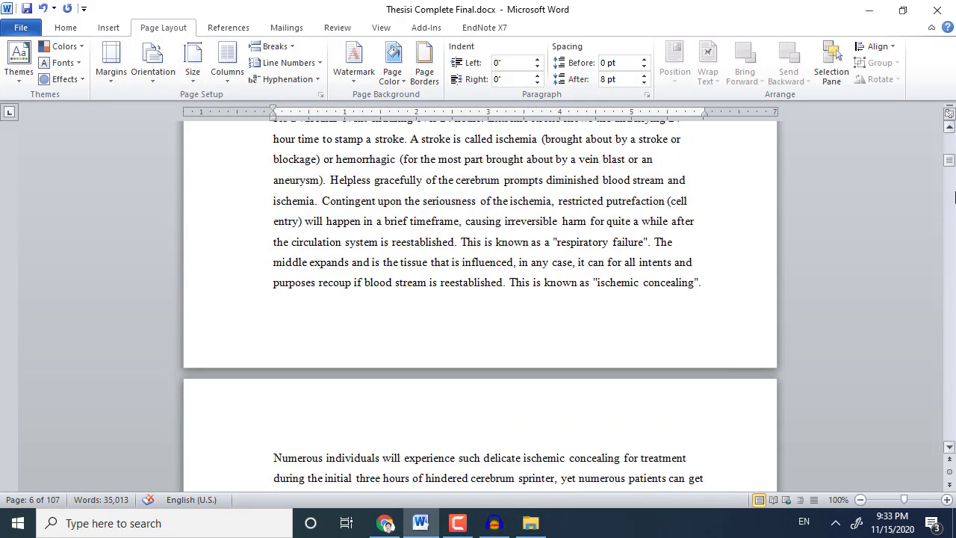
drag(949, 169, 950, 140)
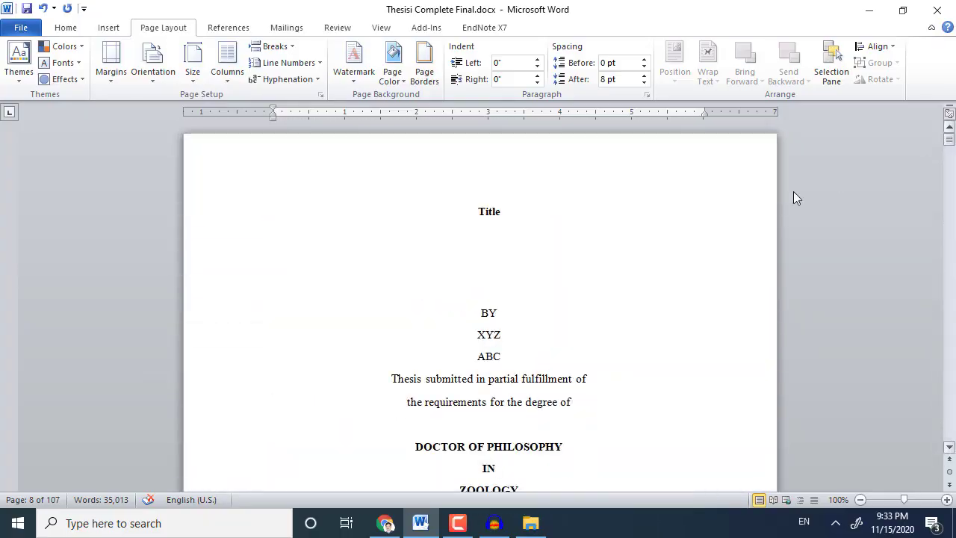
scroll(480, 329, down, 4)
click(478, 239)
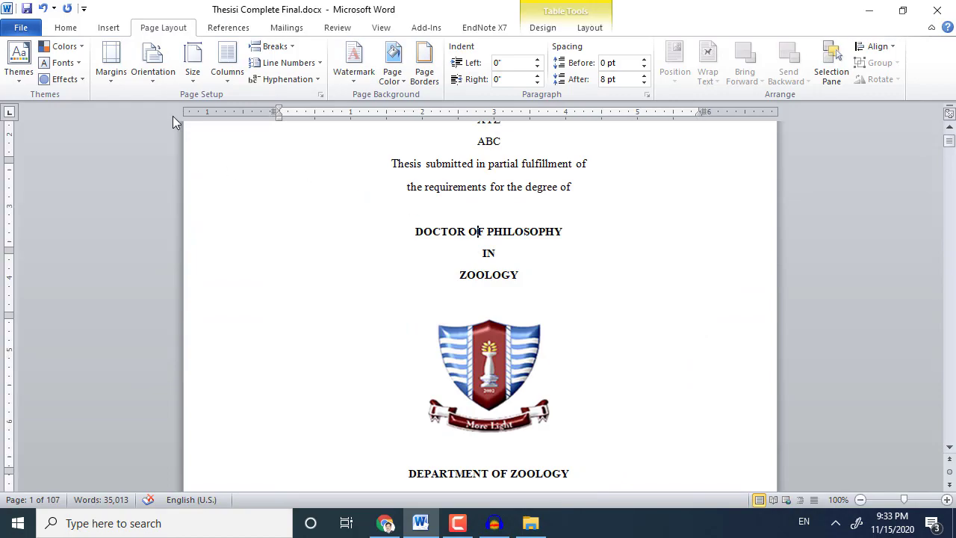
Check the Columns and Size options, then select the long body passage on page 31.
click(183, 74)
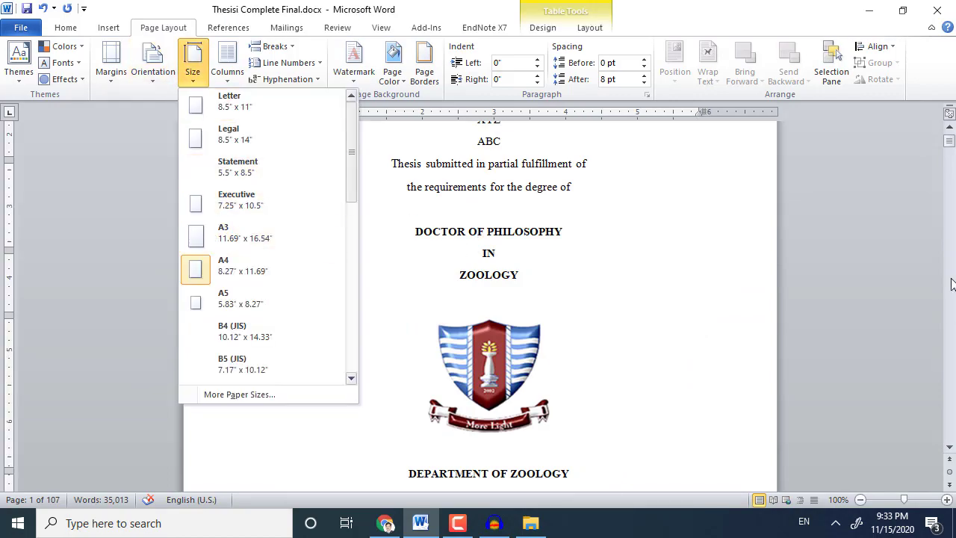
drag(949, 146, 929, 356)
click(498, 311)
click(231, 78)
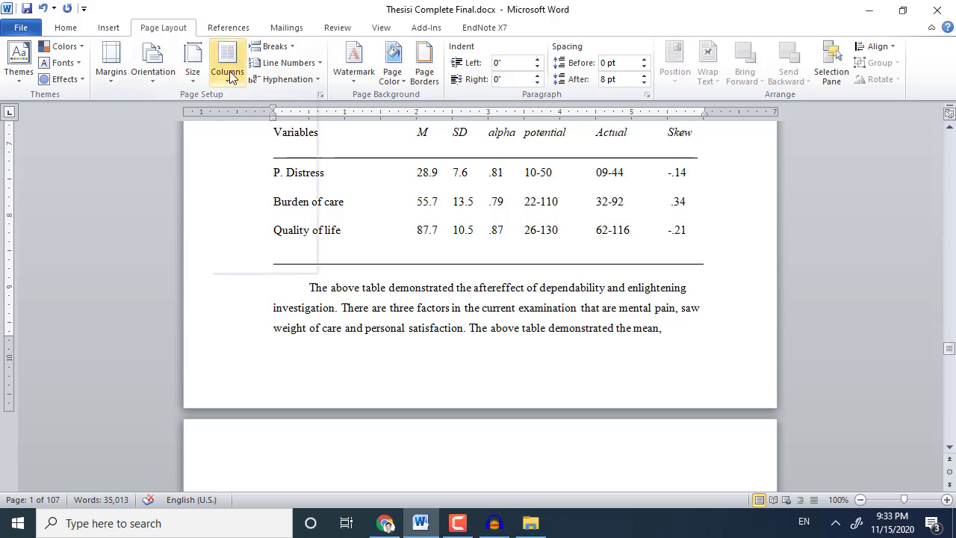
click(191, 84)
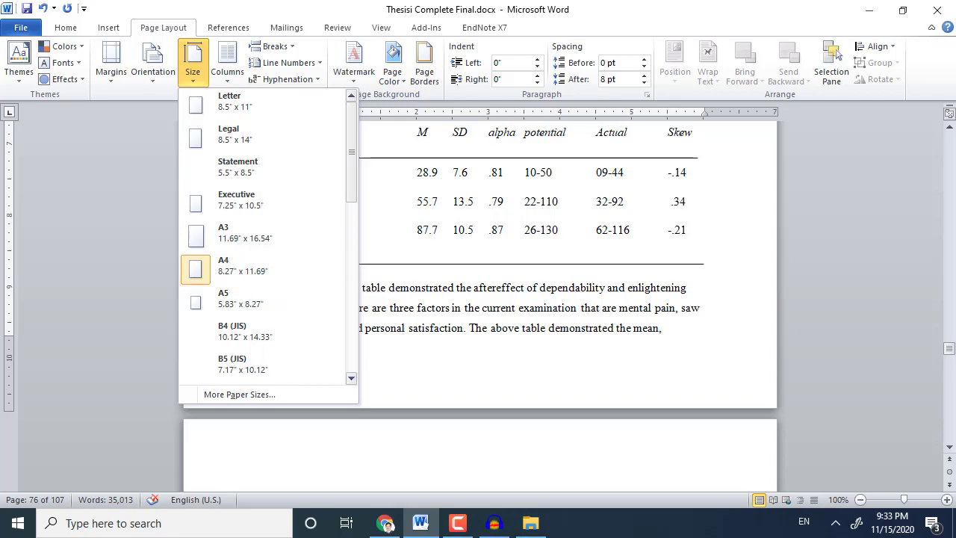
drag(951, 351, 951, 223)
drag(278, 150, 689, 459)
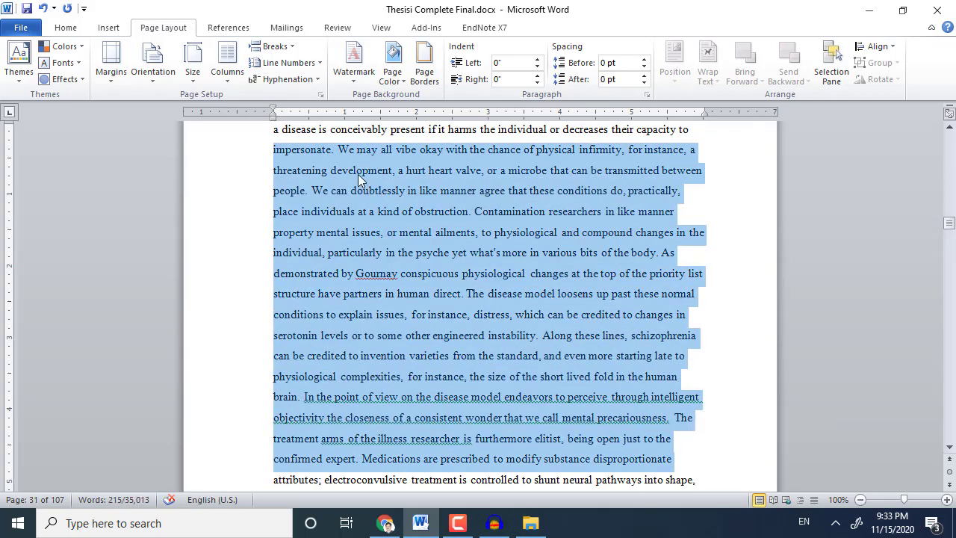
Confirm the selected passage already uses 1.5 line spacing, leaving it unchanged.
click(66, 28)
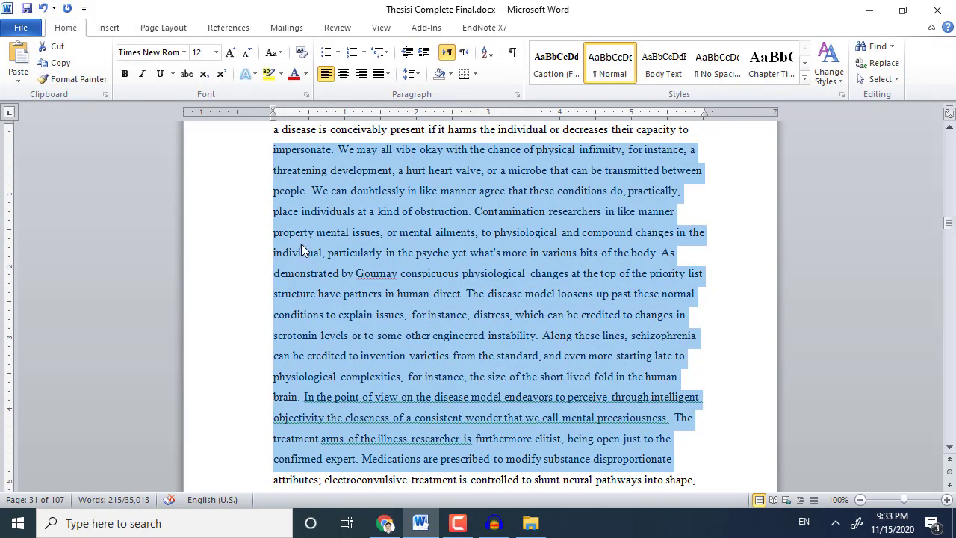
click(410, 75)
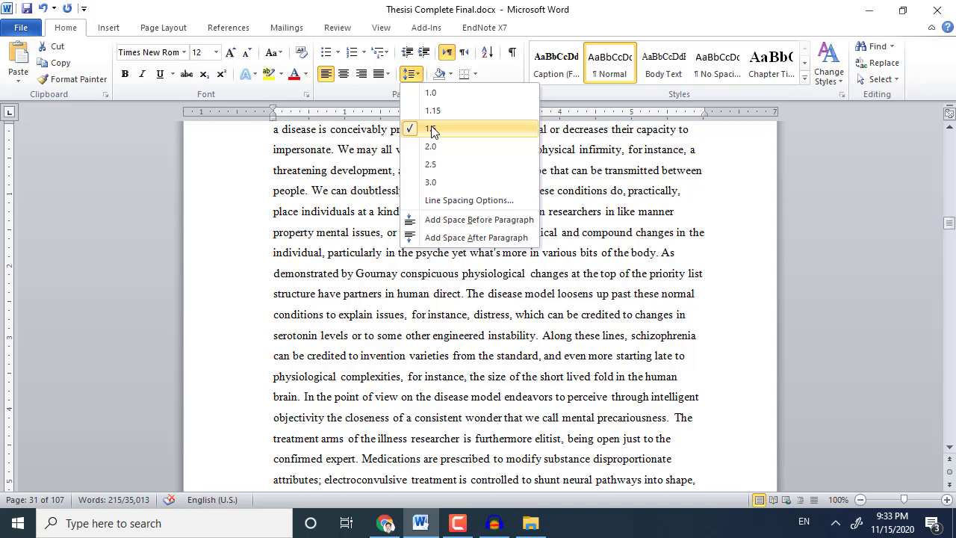
click(579, 172)
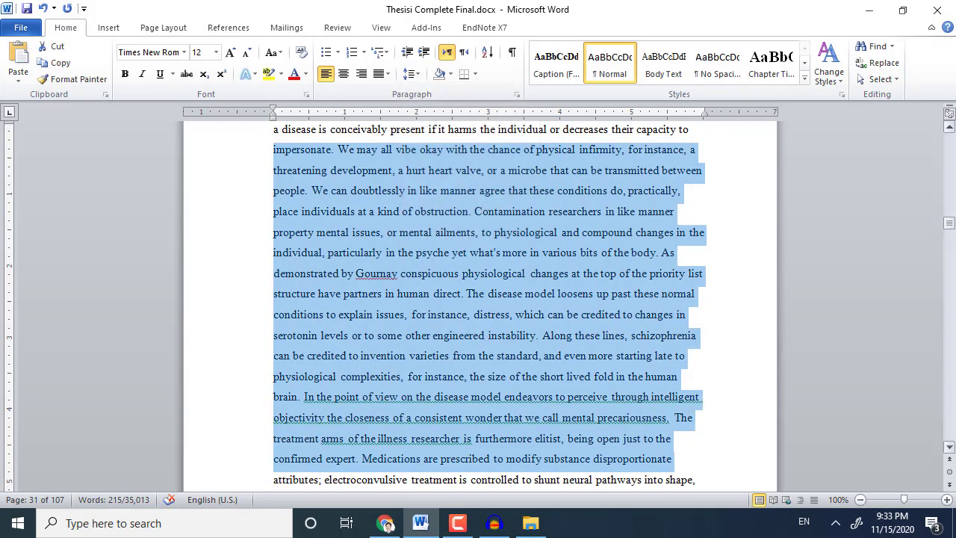
Select the lines above the Models of Psychological Distress heading and check their line spacing.
drag(951, 222, 952, 209)
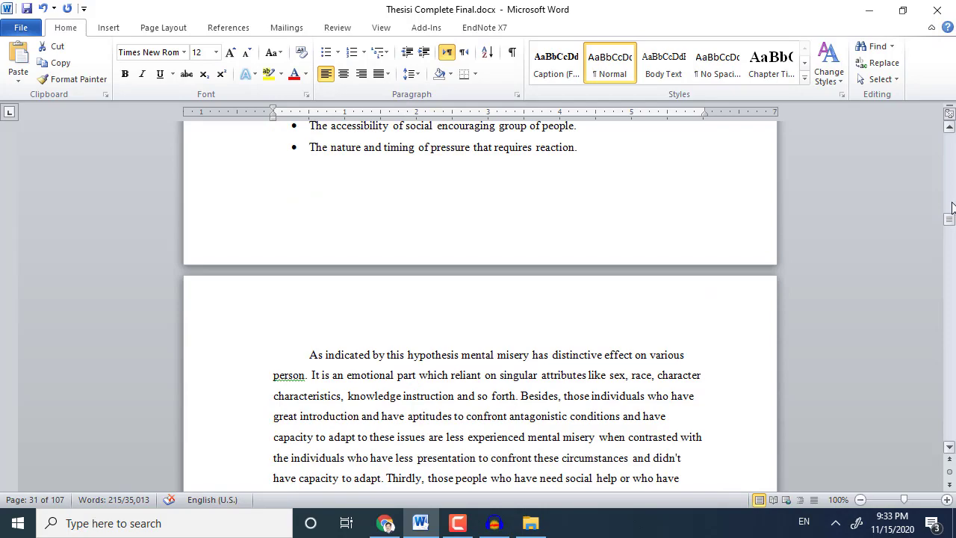
scroll(312, 362, up, 1)
scroll(312, 366, down, 12)
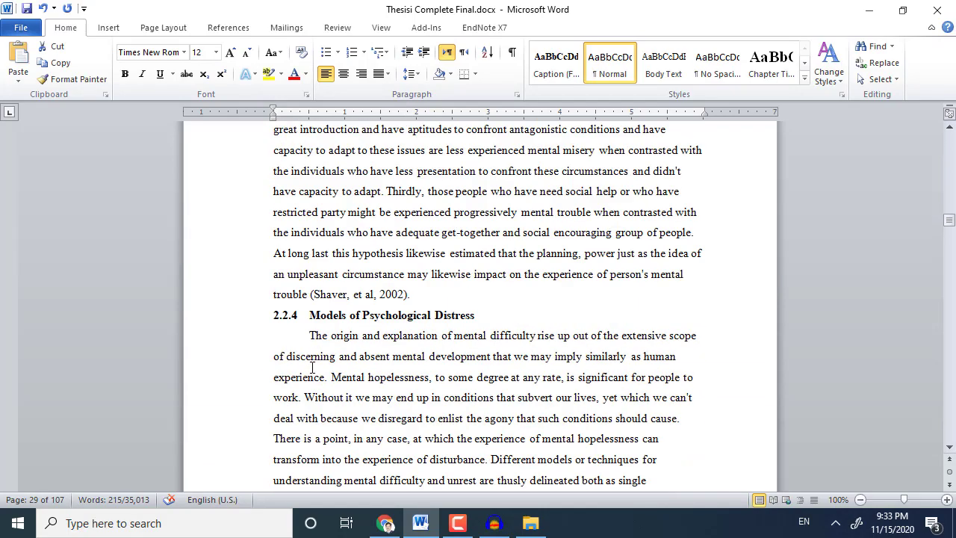
scroll(313, 370, up, 7)
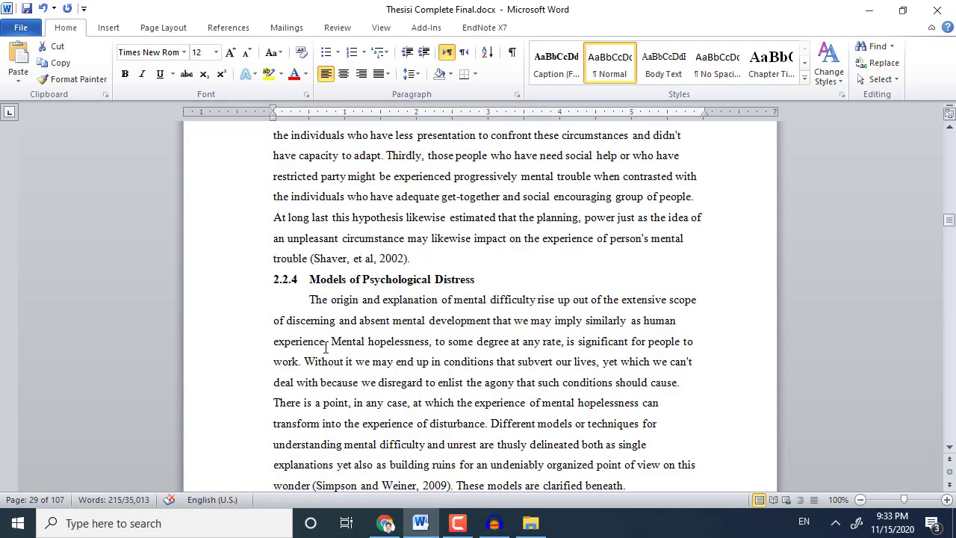
drag(259, 156, 667, 241)
click(412, 74)
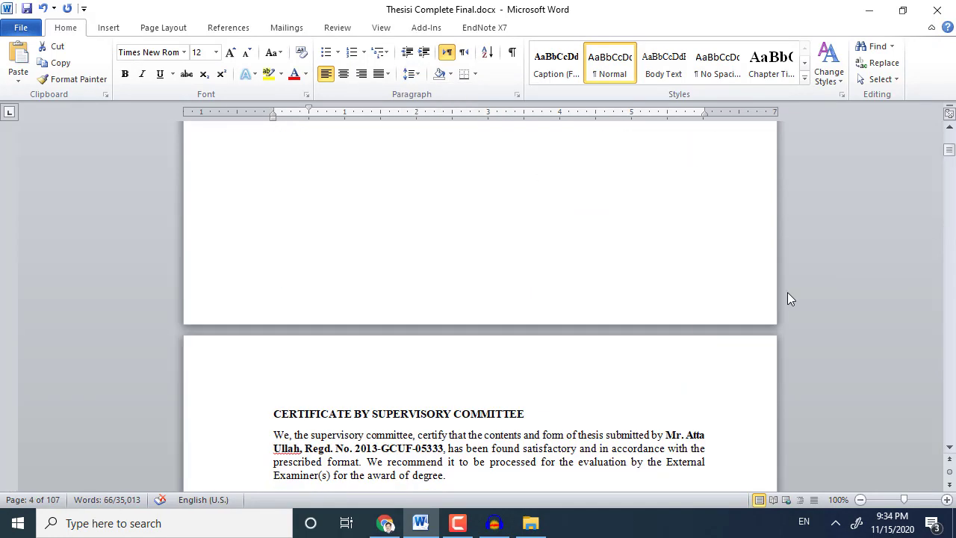
scroll(685, 329, up, 3)
scroll(685, 328, up, 20)
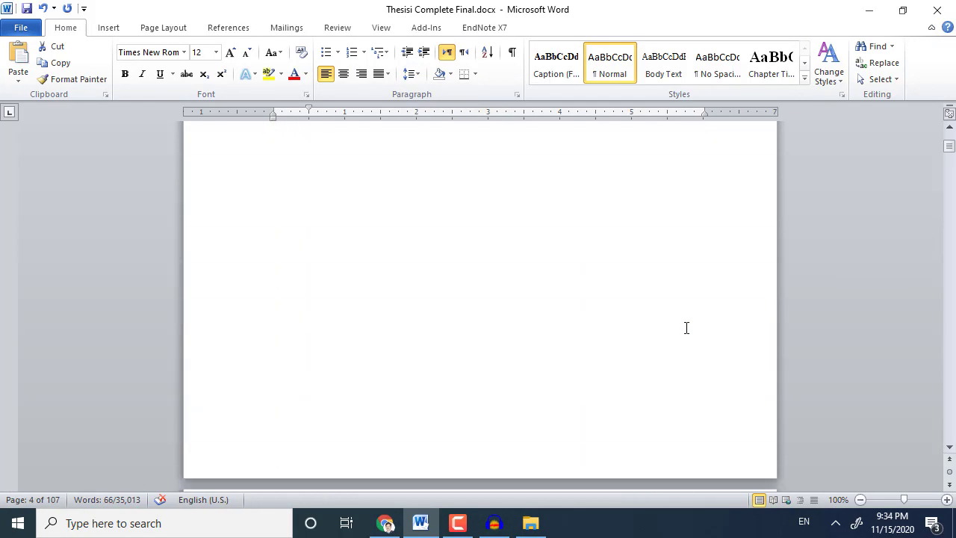
Add centred page numbers at the bottom of the pages.
click(106, 29)
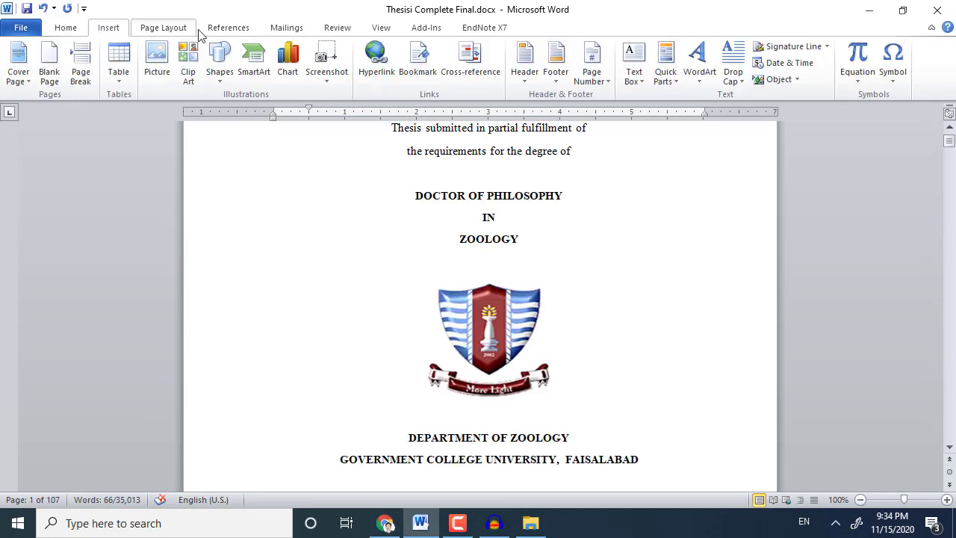
click(592, 72)
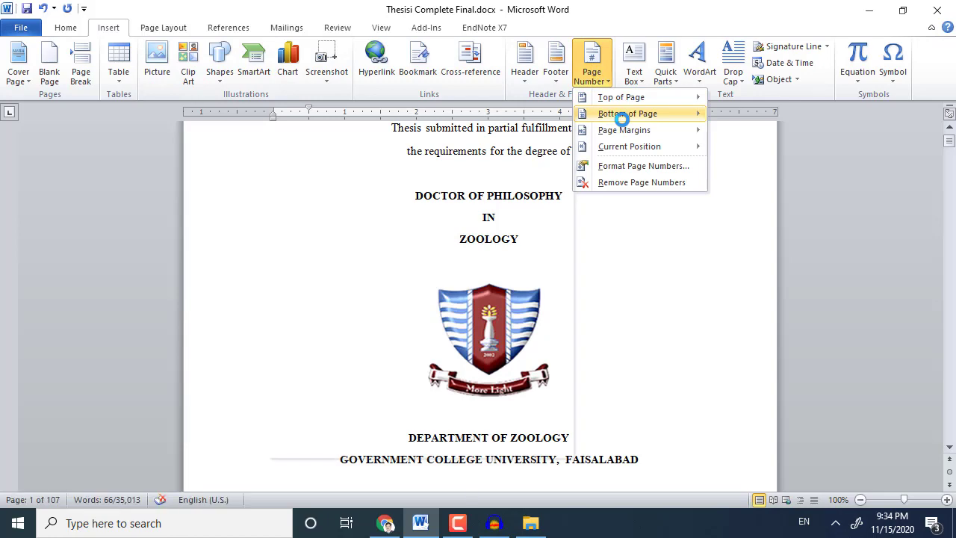
mouse_move(623, 118)
click(436, 244)
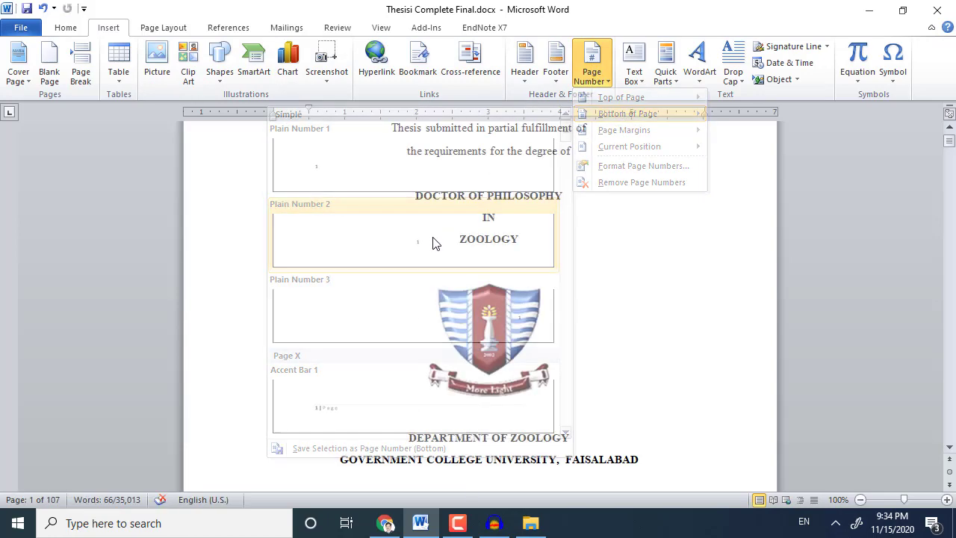
double_click(502, 273)
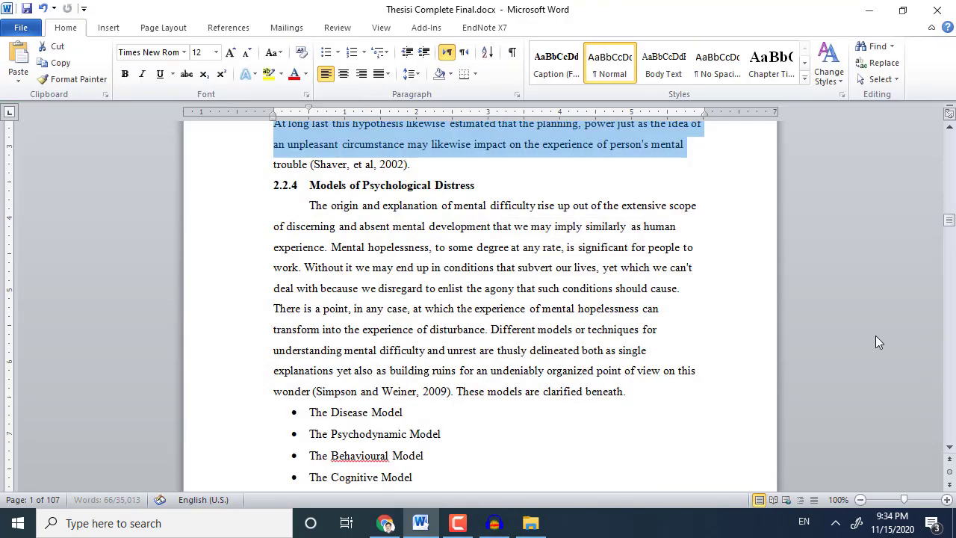
Scroll through the front matter to the Chapter 1 Introduction heading on page 7.
drag(950, 221, 949, 127)
scroll(692, 365, down, 10)
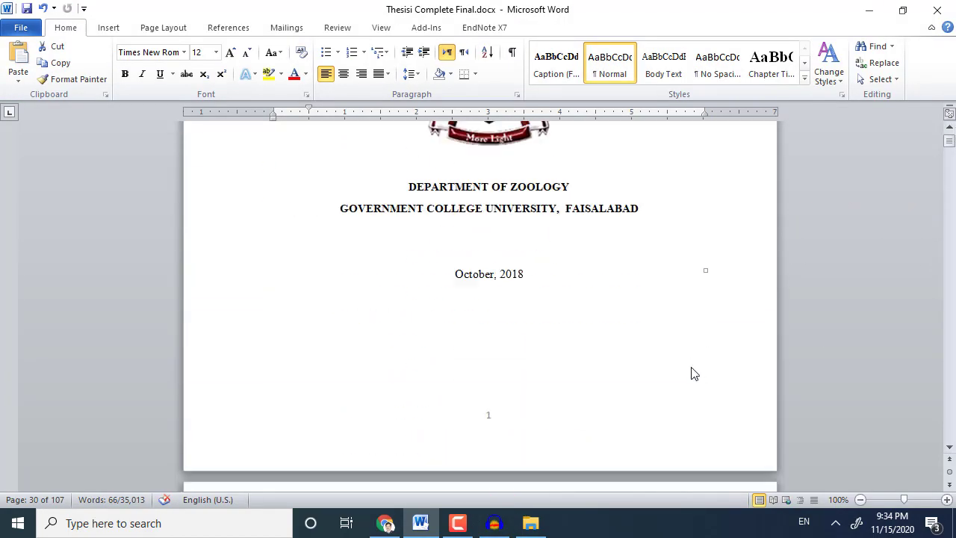
scroll(672, 369, down, 3)
scroll(538, 310, down, 12)
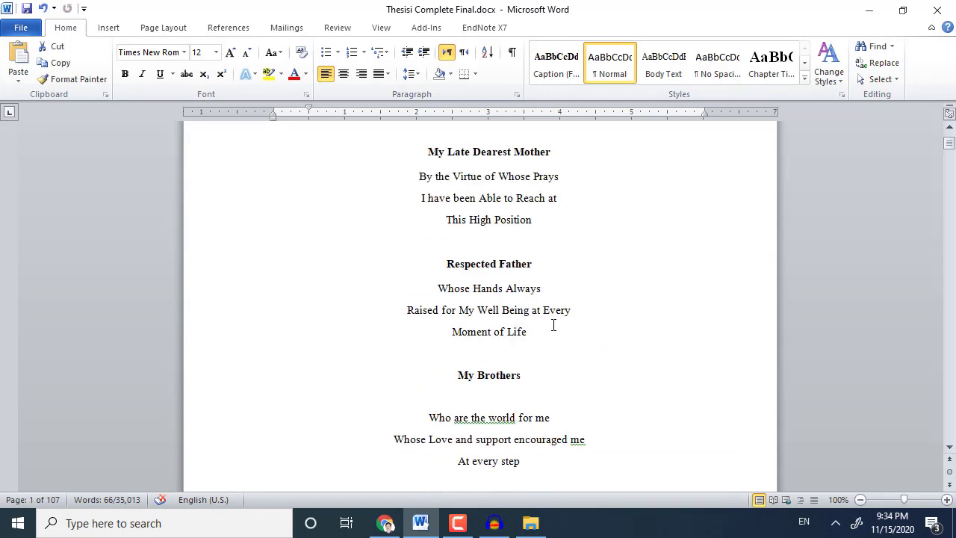
scroll(553, 325, down, 20)
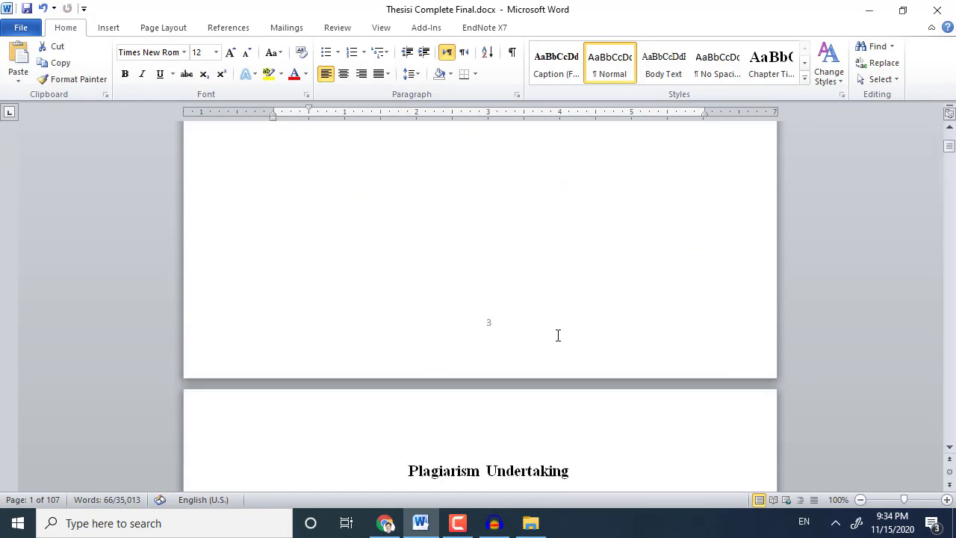
scroll(557, 335, down, 20)
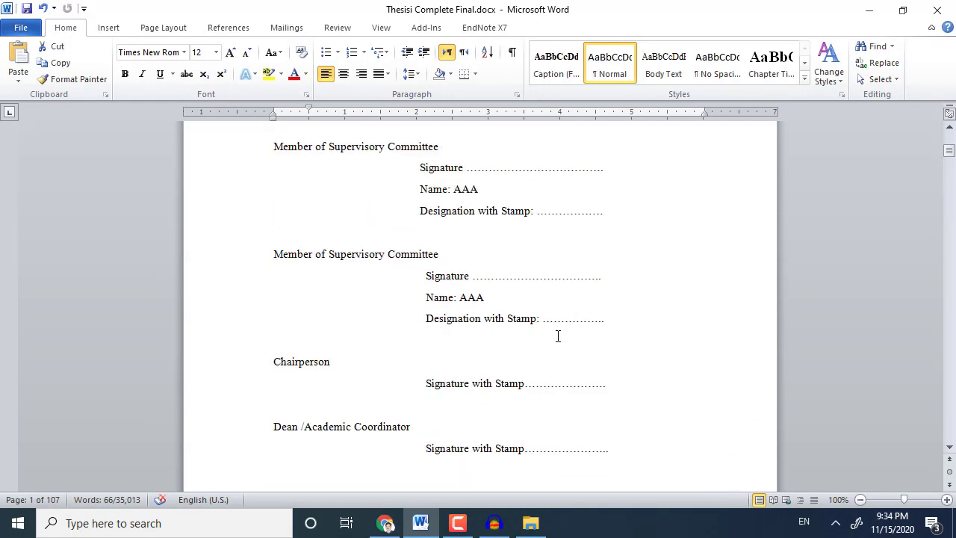
scroll(557, 335, down, 20)
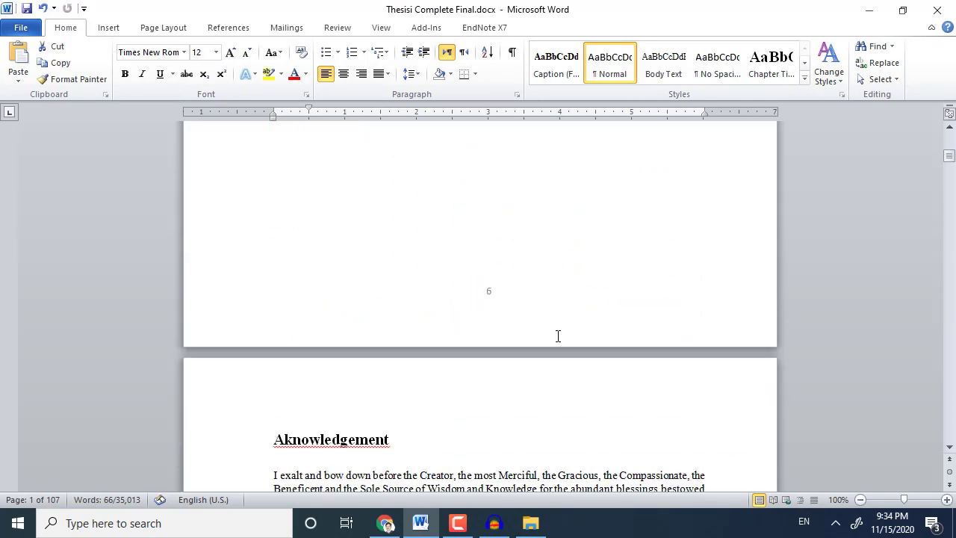
scroll(557, 335, down, 20)
scroll(412, 325, up, 3)
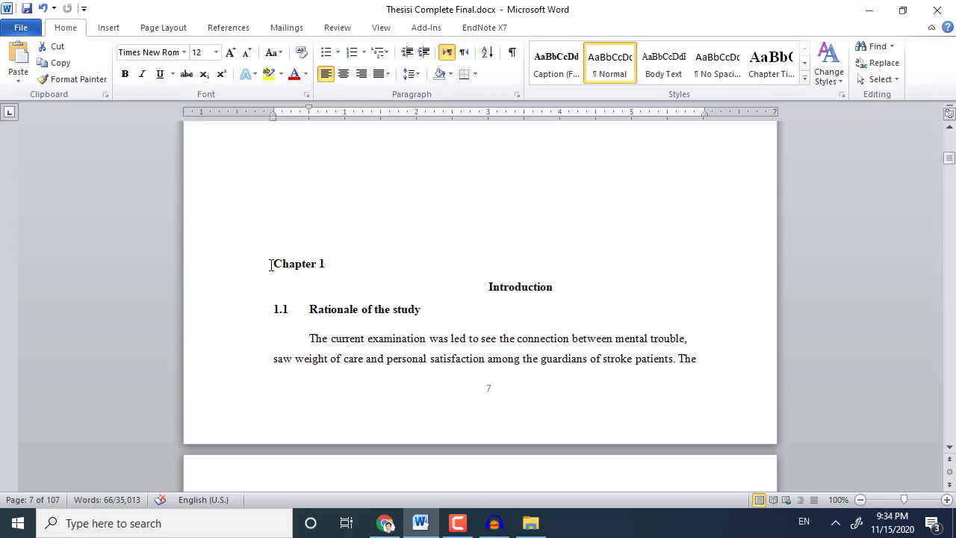
Insert a Next Page section break immediately before the Chapter 1 heading.
click(271, 264)
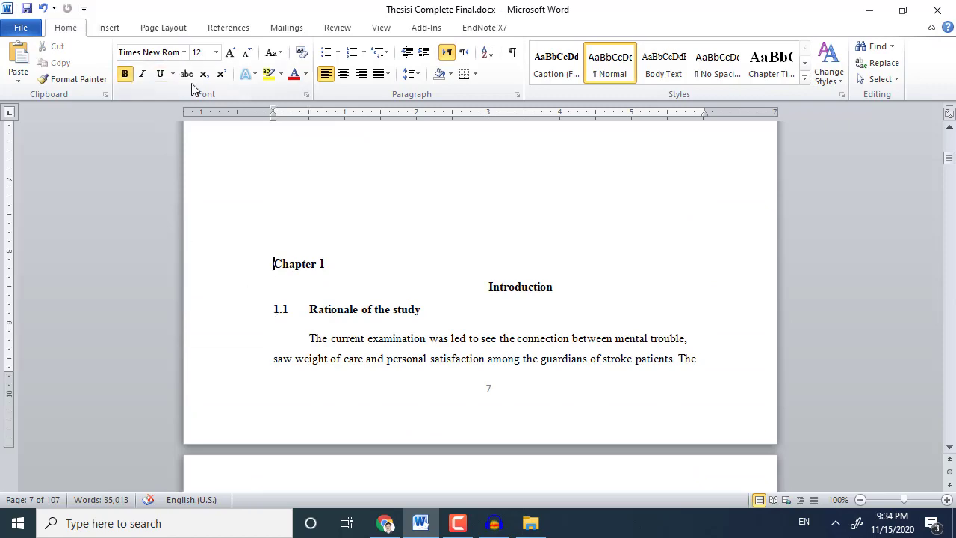
scroll(390, 352, down, 10)
scroll(390, 355, down, 5)
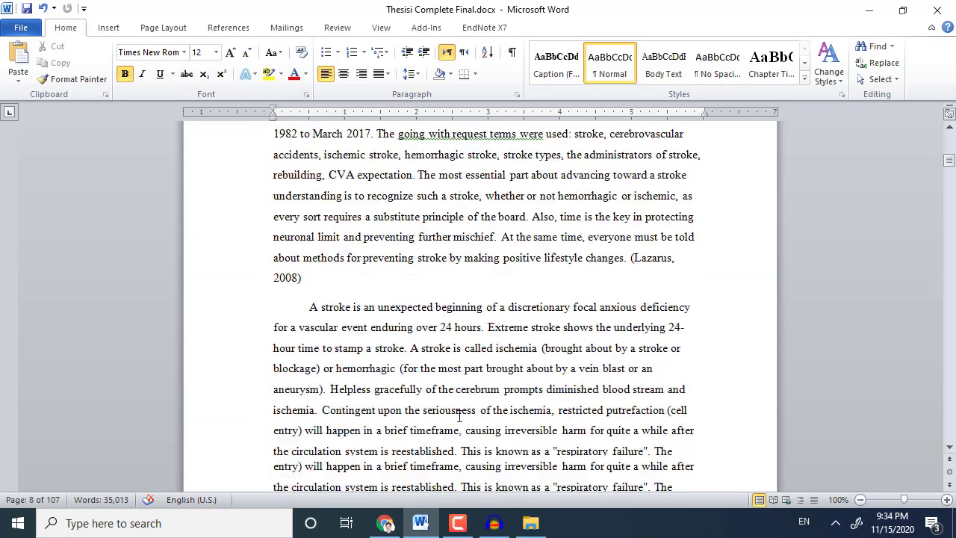
scroll(465, 355, up, 15)
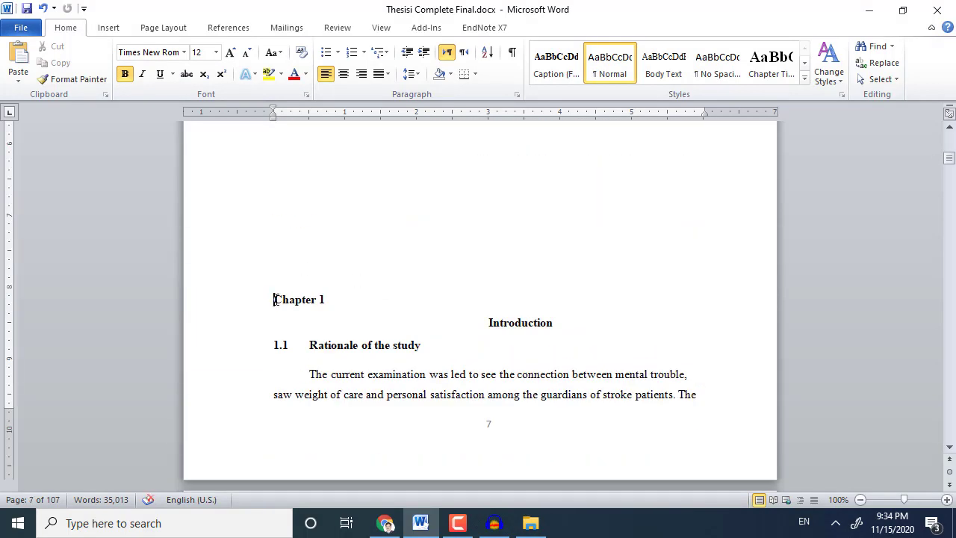
click(171, 32)
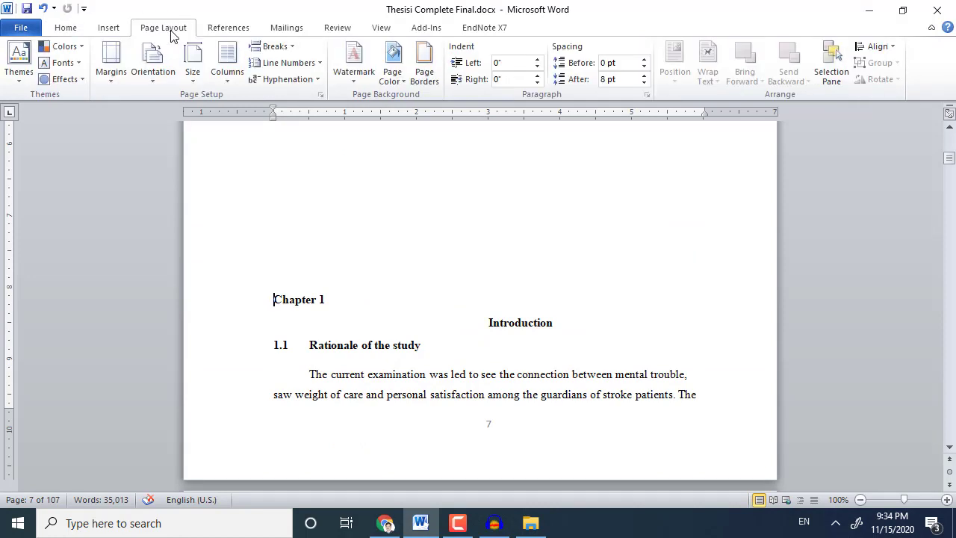
click(269, 48)
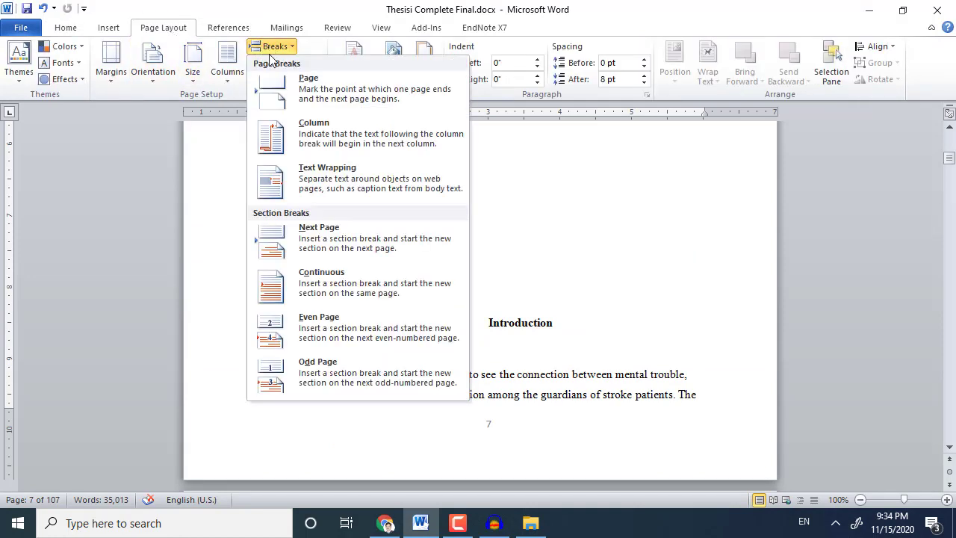
click(373, 257)
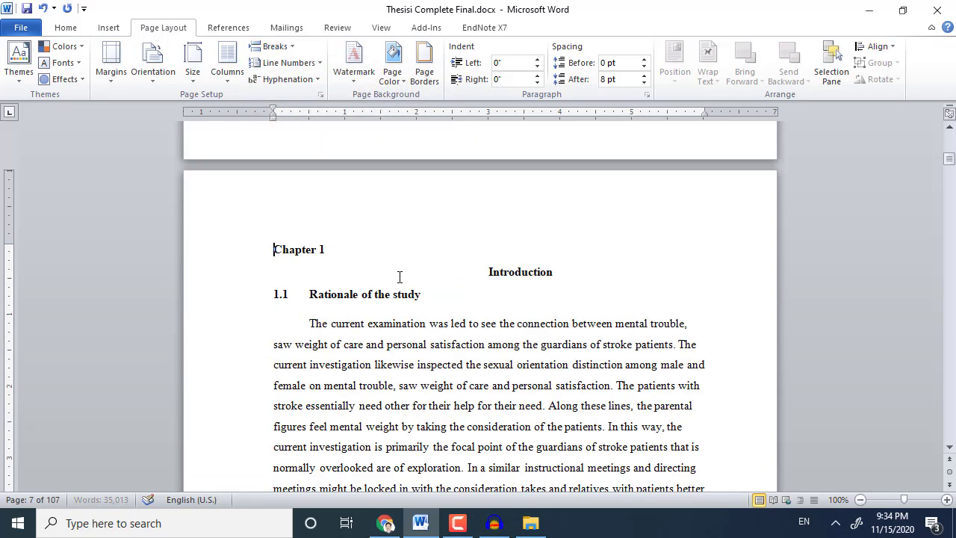
scroll(400, 277, down, 12)
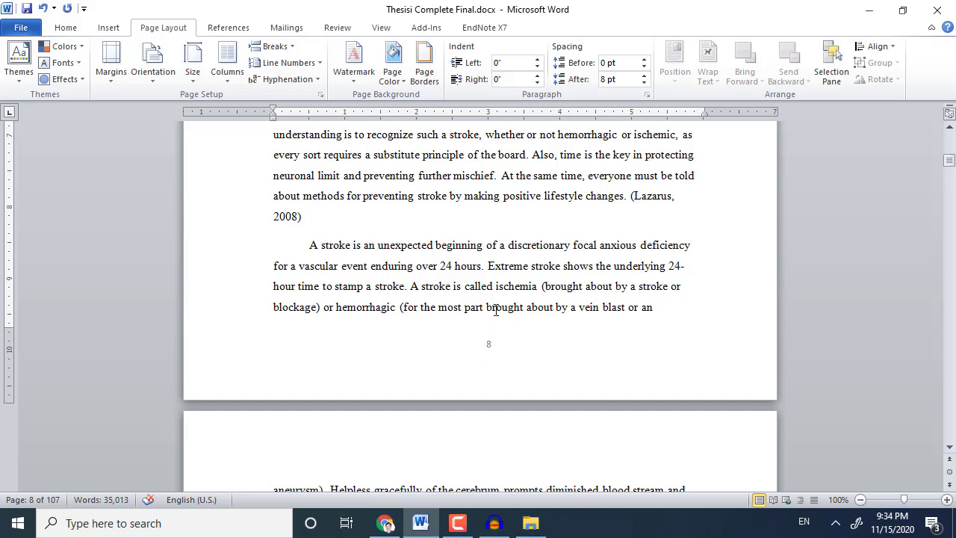
click(108, 28)
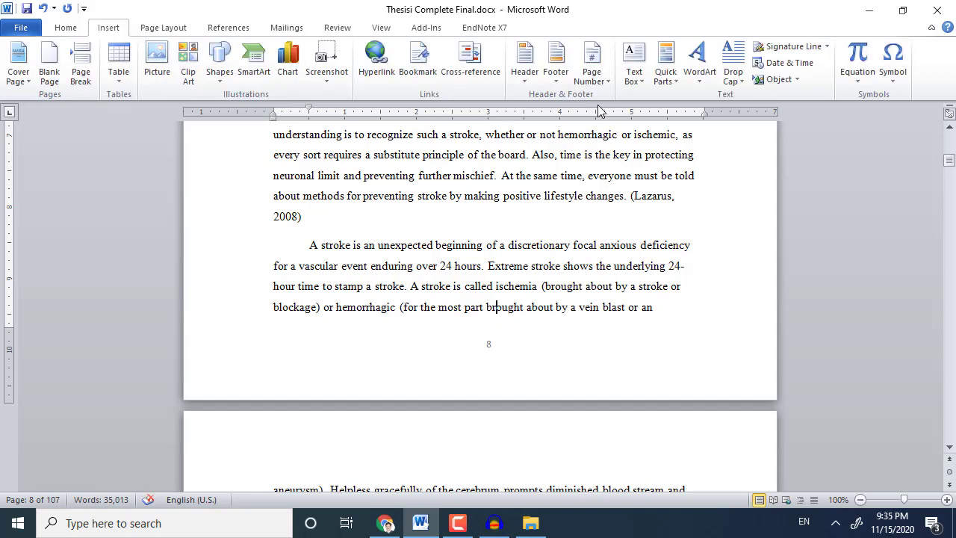
click(602, 82)
Set the Chapter 1 section's page numbers to start at 1.
mouse_move(633, 123)
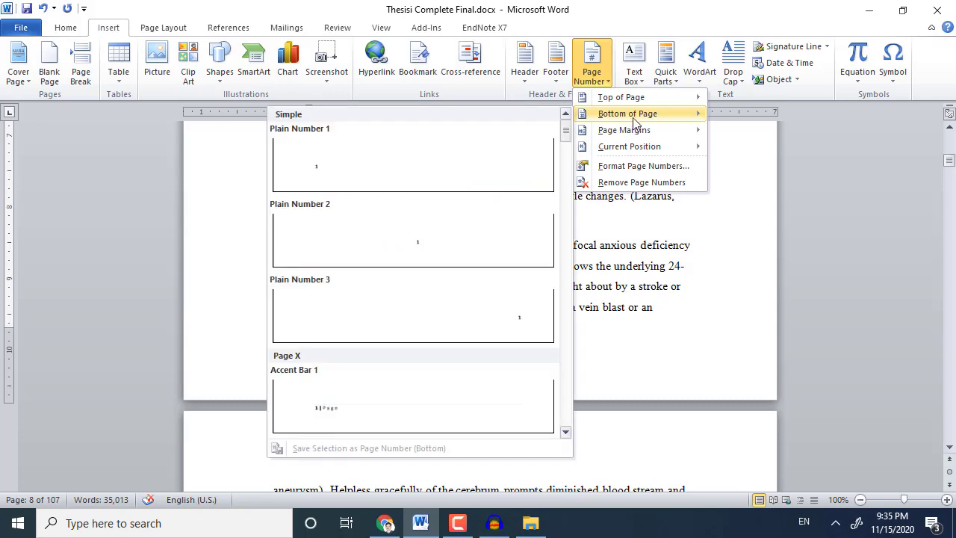
click(641, 166)
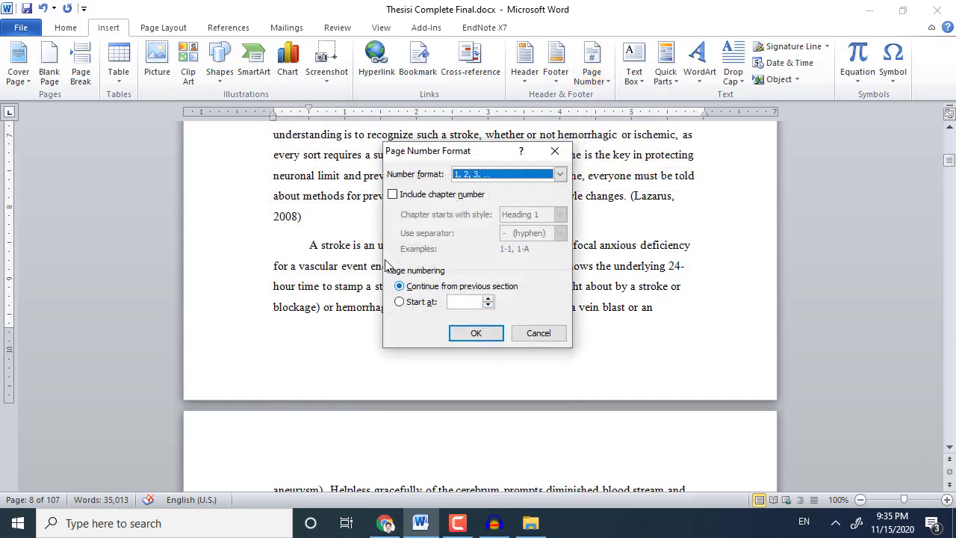
click(429, 306)
click(461, 336)
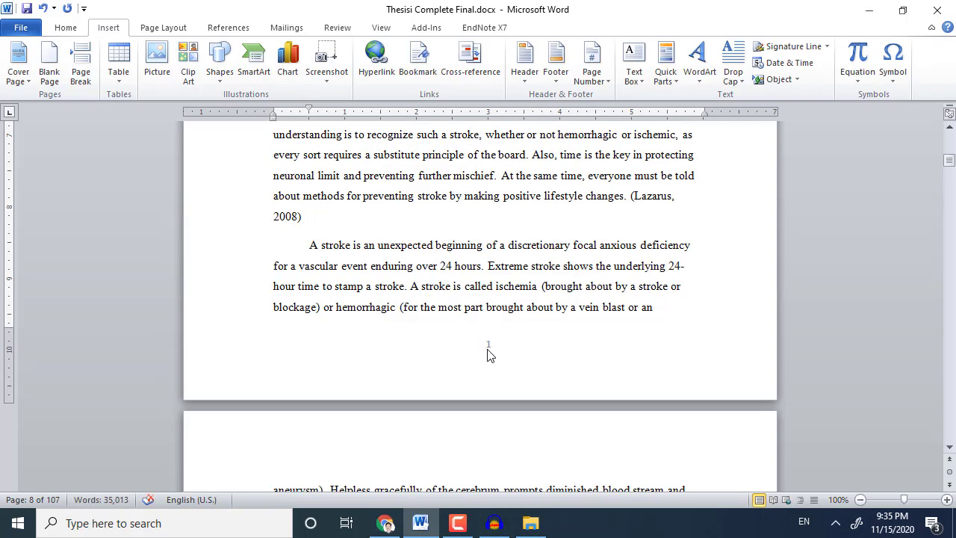
scroll(489, 354, up, 15)
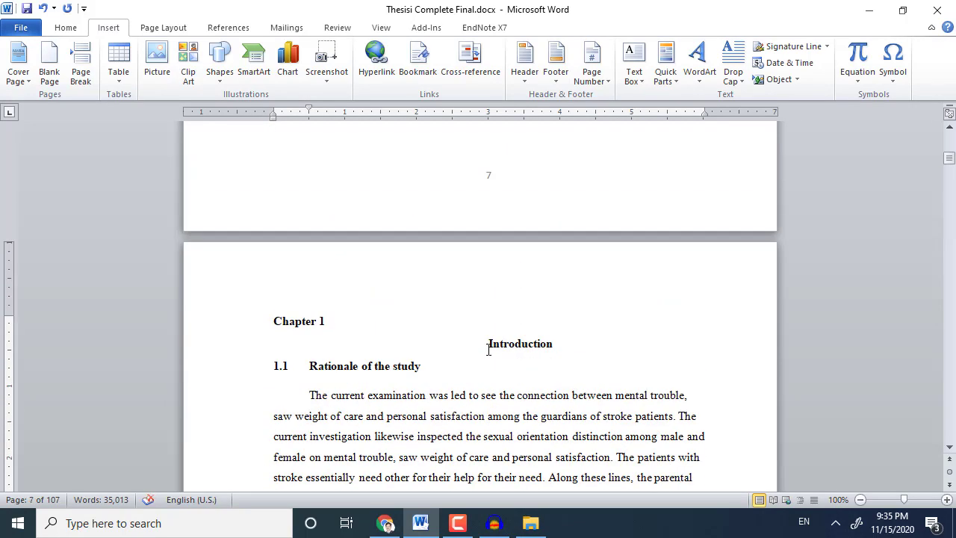
scroll(488, 349, up, 5)
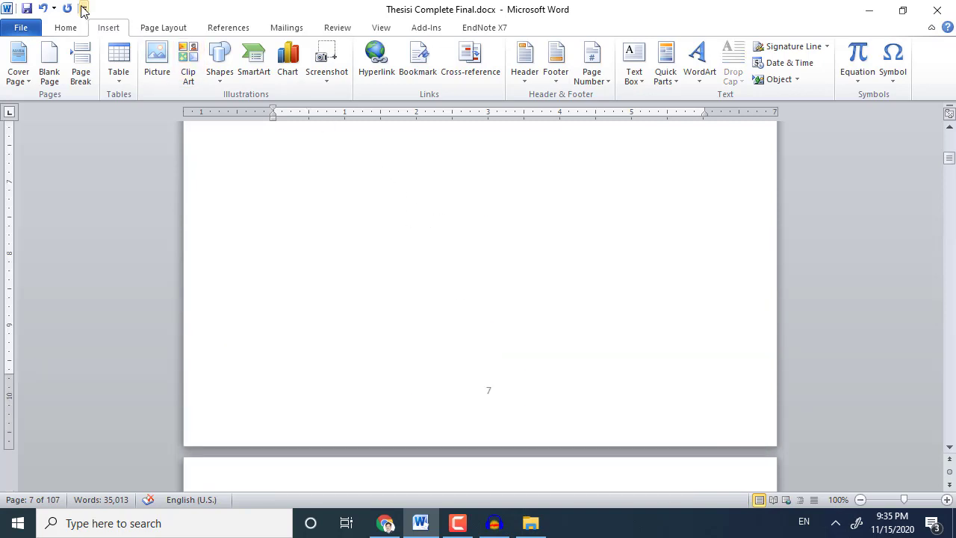
Format the front-matter page numbers as lowercase Roman numerals (i, ii, iii), then return to the title page.
click(69, 28)
click(101, 28)
click(589, 86)
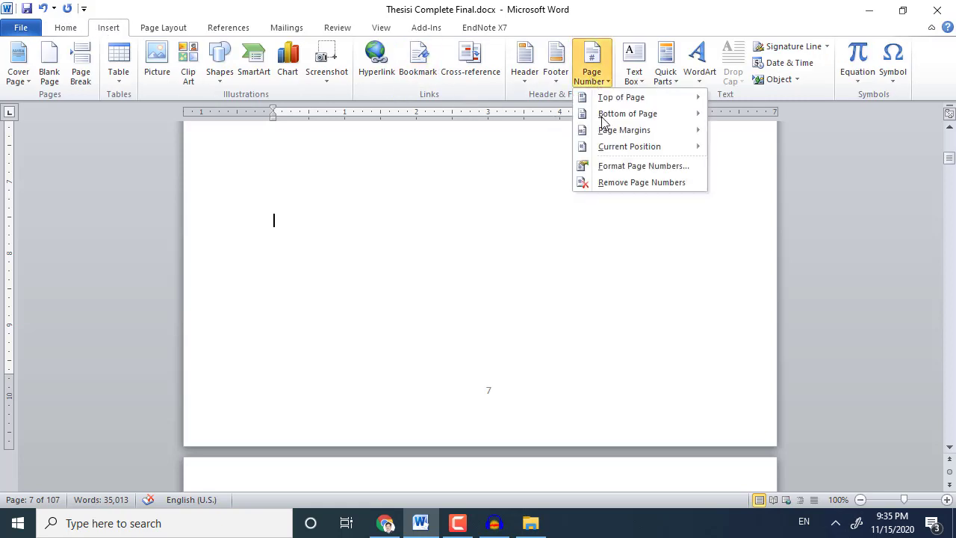
click(608, 165)
click(560, 174)
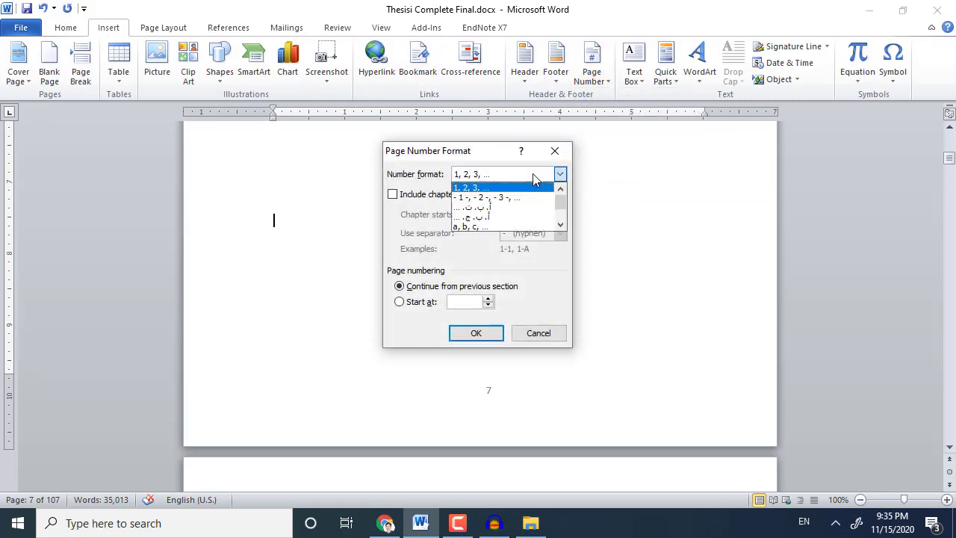
scroll(538, 221, down, 2)
click(526, 218)
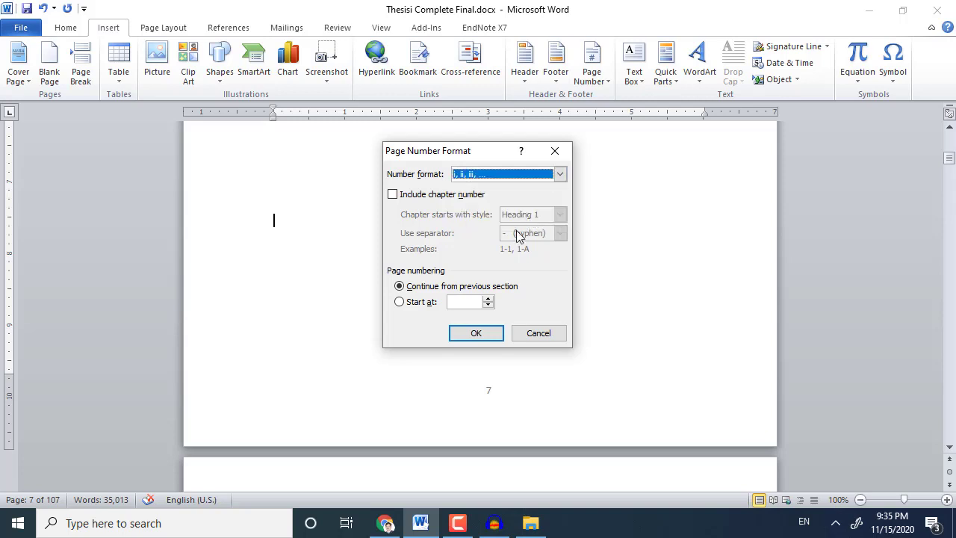
click(484, 333)
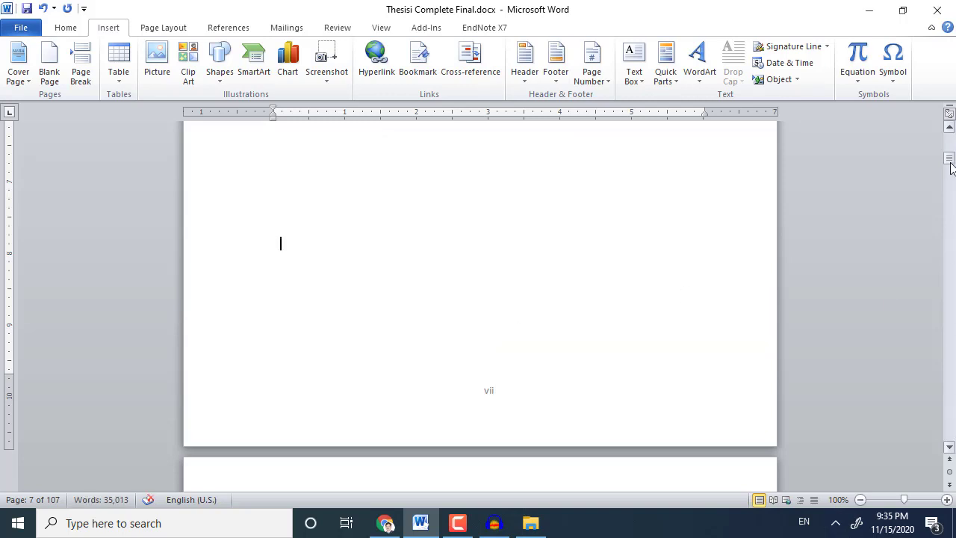
drag(948, 160, 946, 125)
scroll(742, 258, down, 10)
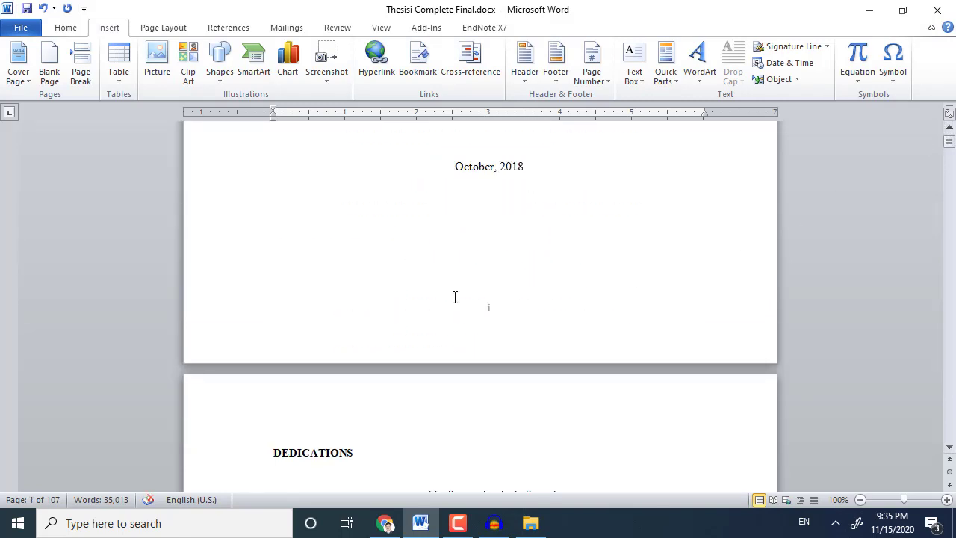
scroll(469, 322, down, 15)
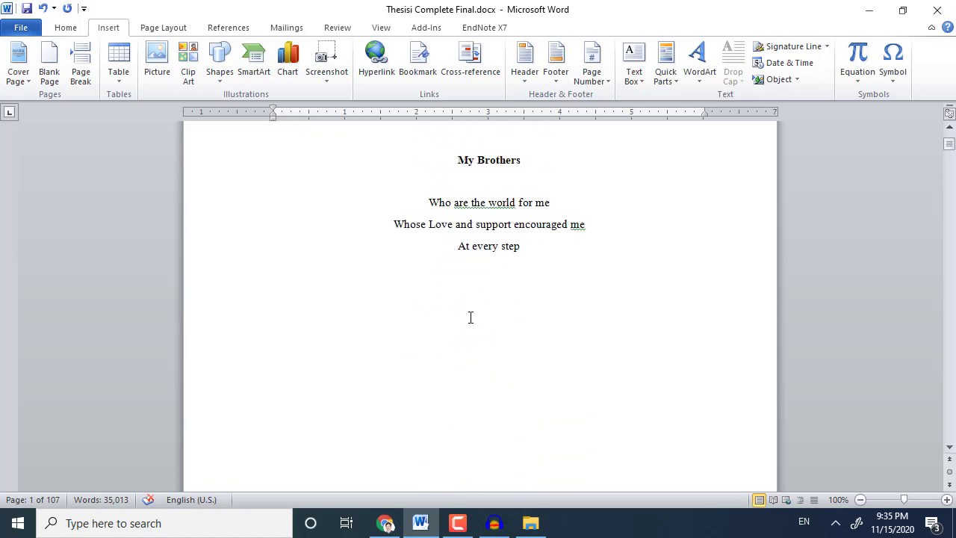
scroll(499, 441, up, 10)
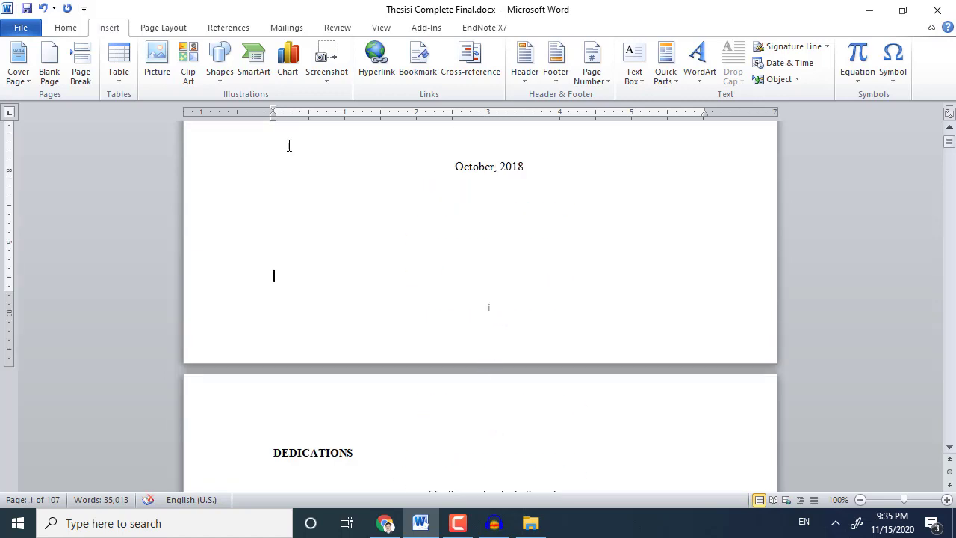
Insert a Next Page section break after the title page and remove the blank line above DEDICATIONS.
click(148, 29)
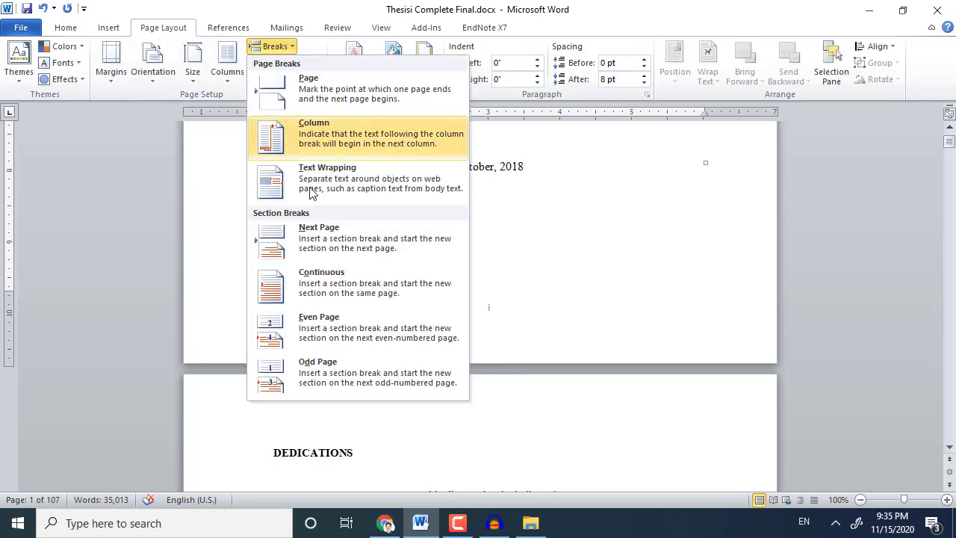
click(333, 239)
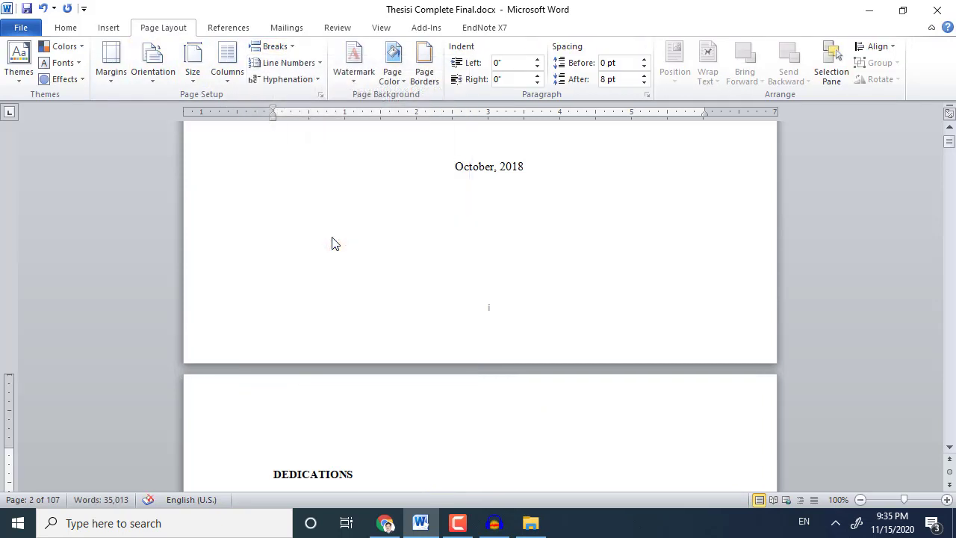
key(Delete)
scroll(333, 243, down, 4)
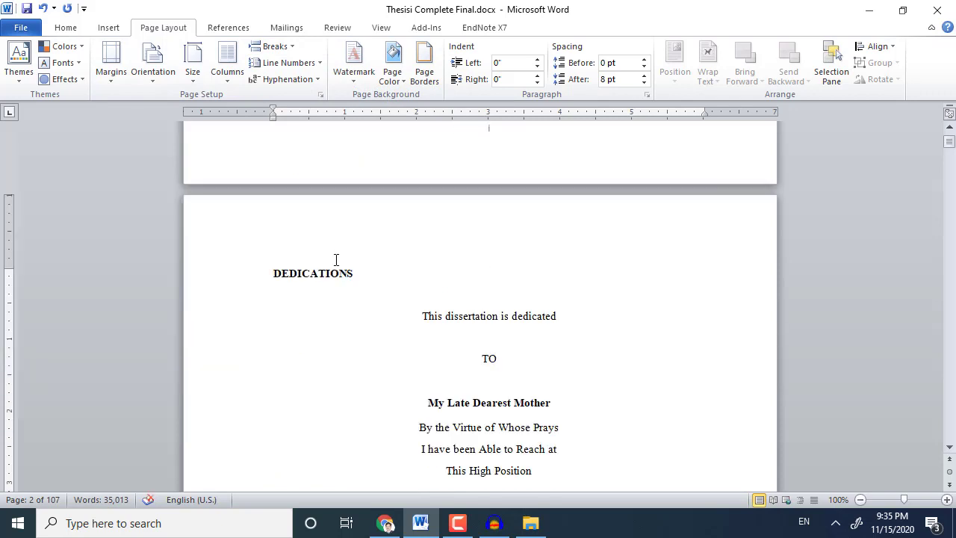
Centre the DEDICATIONS heading.
click(64, 28)
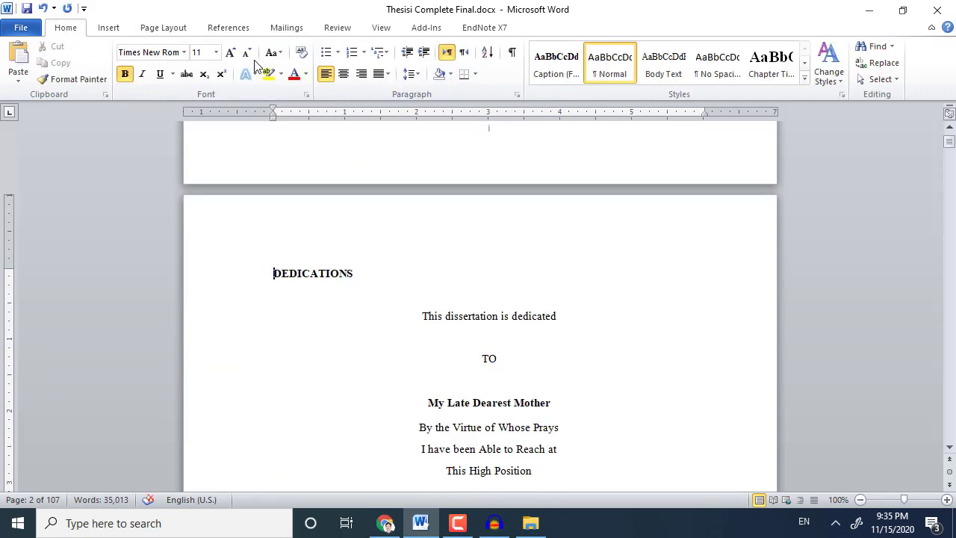
click(342, 74)
scroll(590, 390, down, 12)
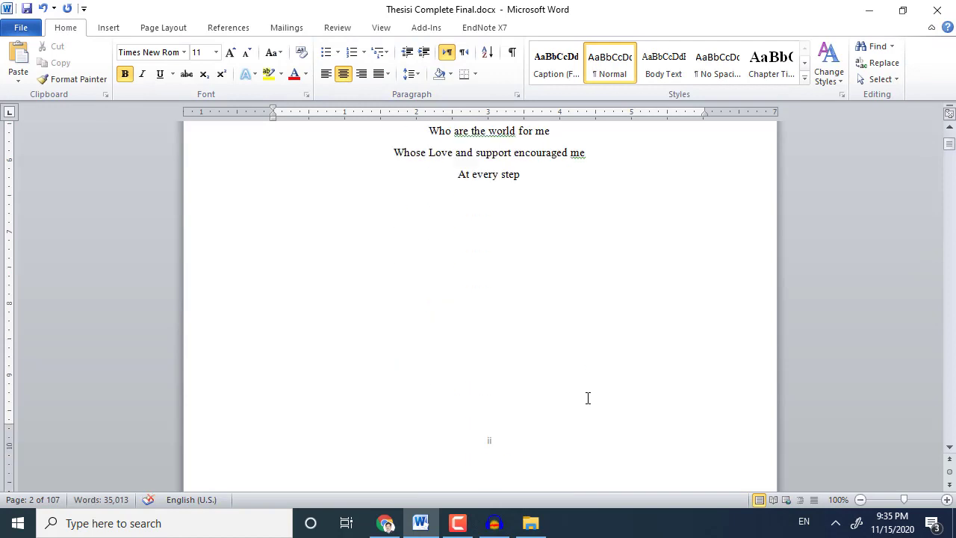
Make the dedication section's page numbering start at a chosen number.
click(120, 33)
click(597, 74)
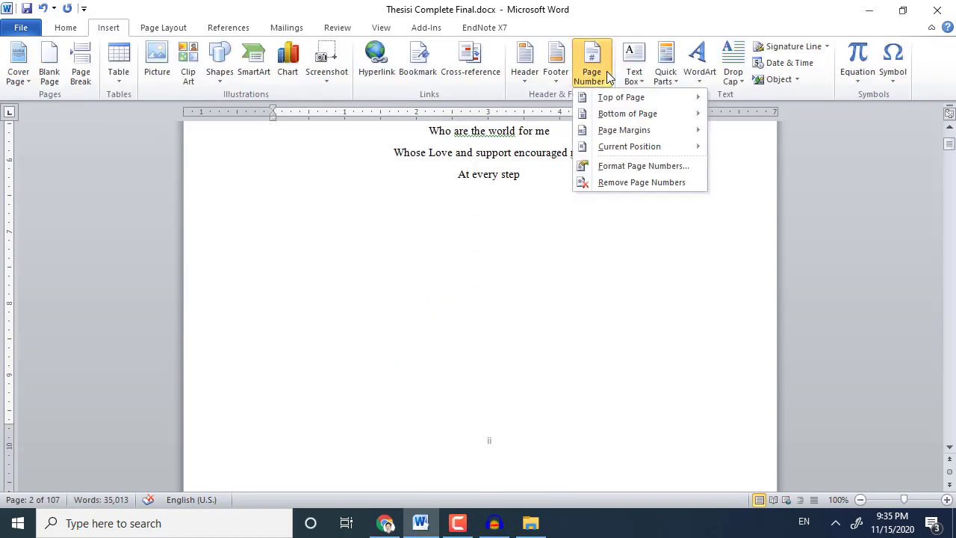
click(625, 167)
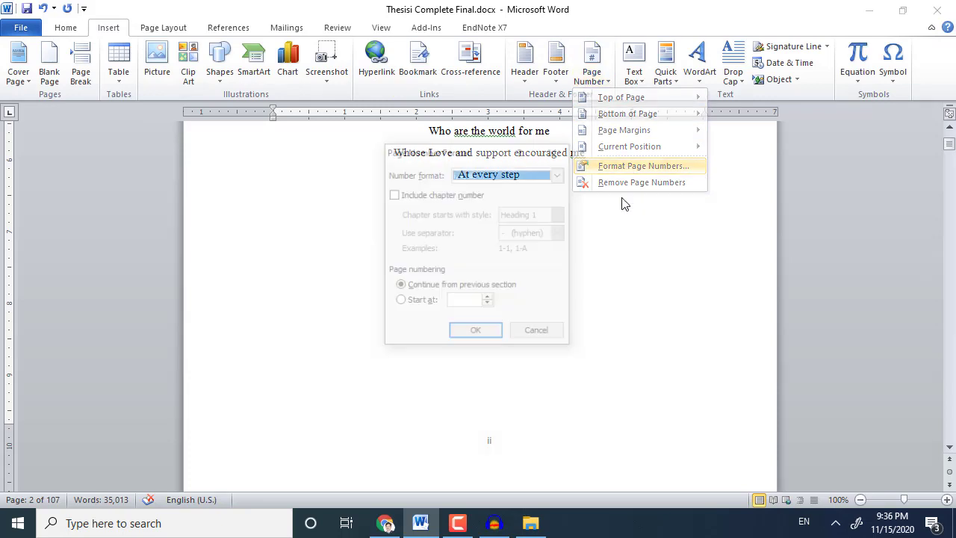
click(417, 305)
click(476, 332)
Turn off Link to Previous in the dedication footer and check the title page footer.
scroll(573, 402, down, 5)
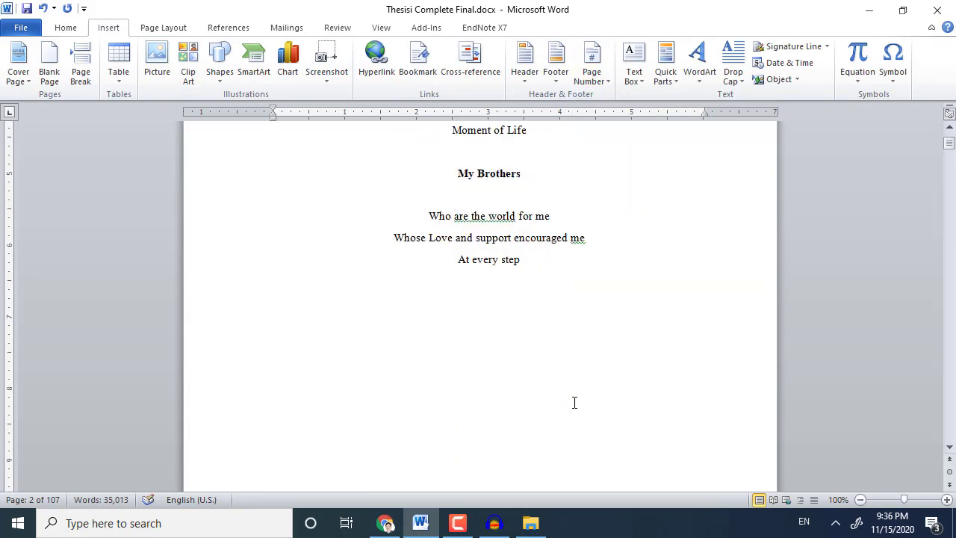
scroll(574, 403, up, 10)
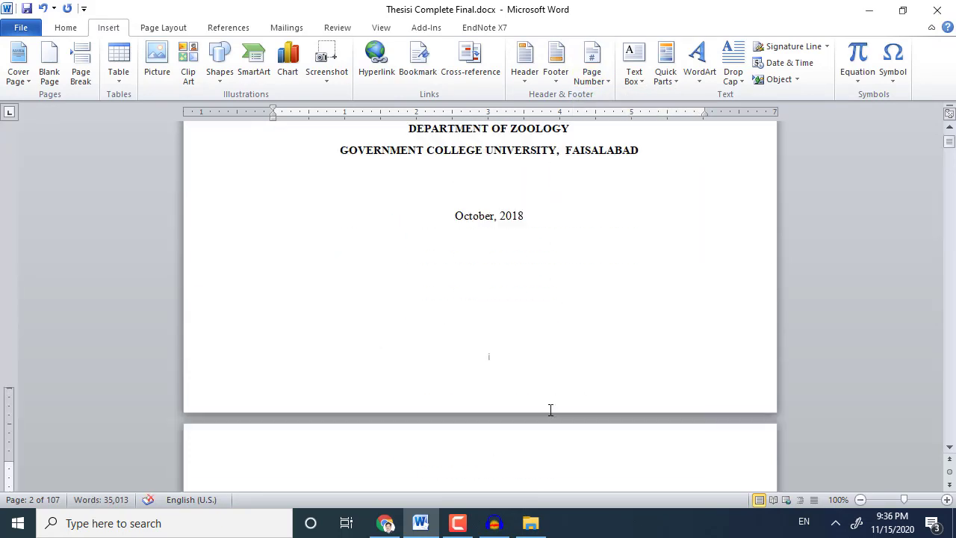
scroll(550, 409, down, 15)
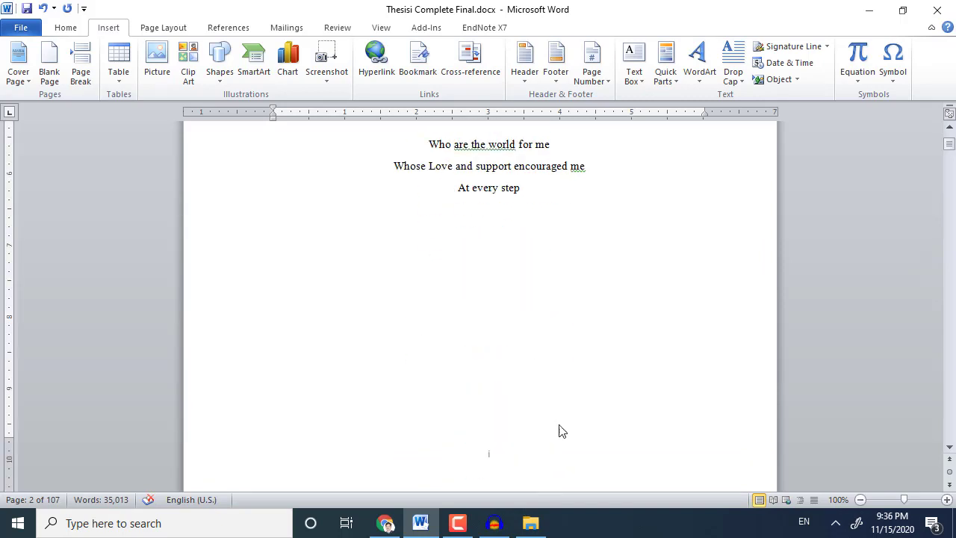
scroll(562, 431, down, 5)
double_click(499, 245)
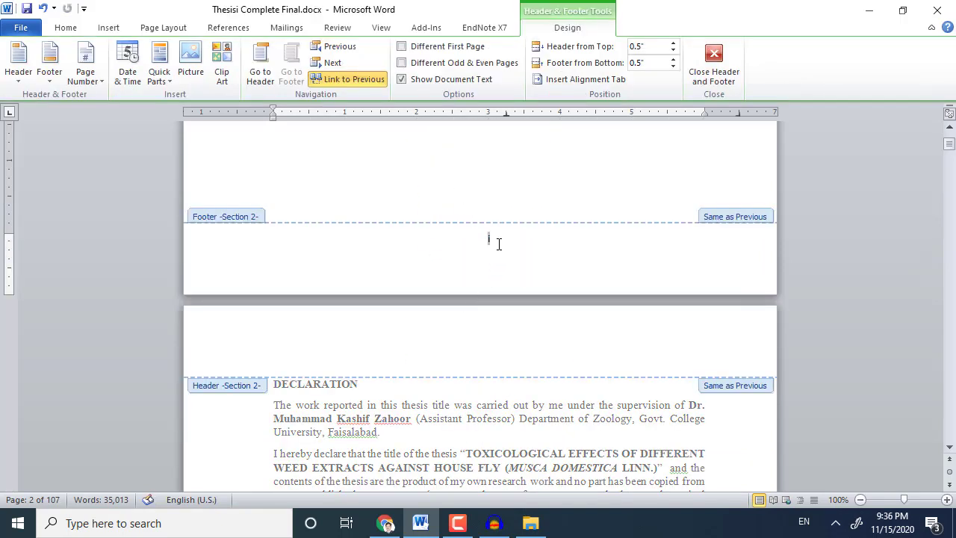
click(352, 83)
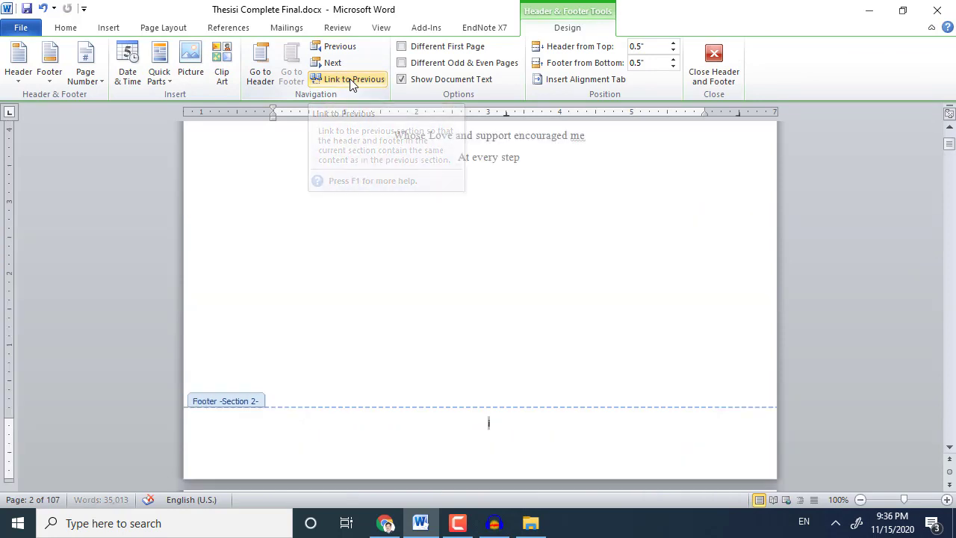
double_click(489, 210)
scroll(535, 363, up, 5)
scroll(535, 364, up, 3)
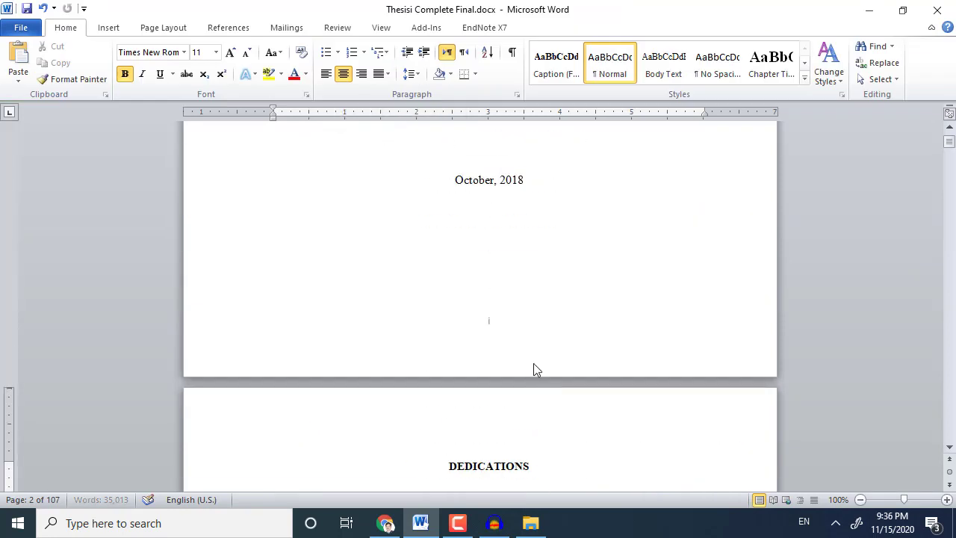
double_click(487, 329)
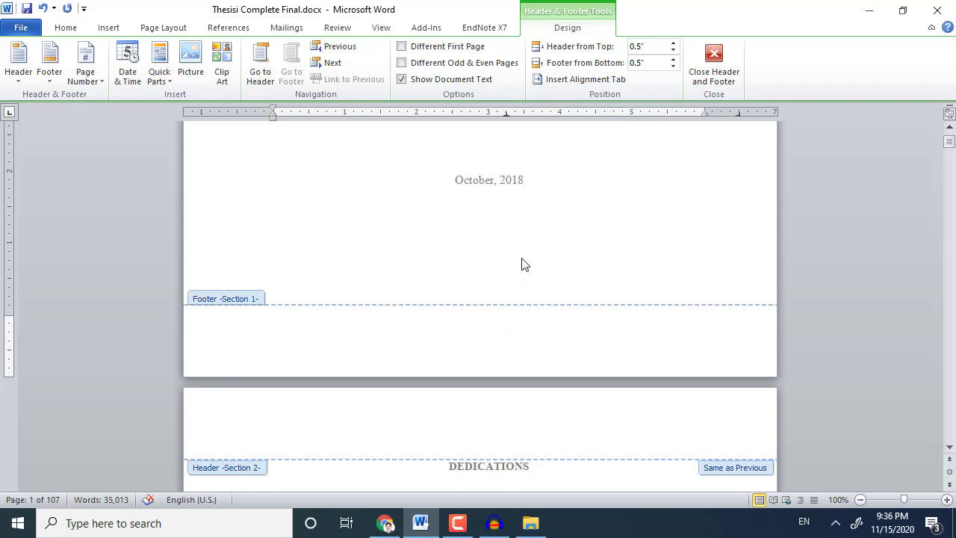
double_click(508, 297)
scroll(508, 337, down, 20)
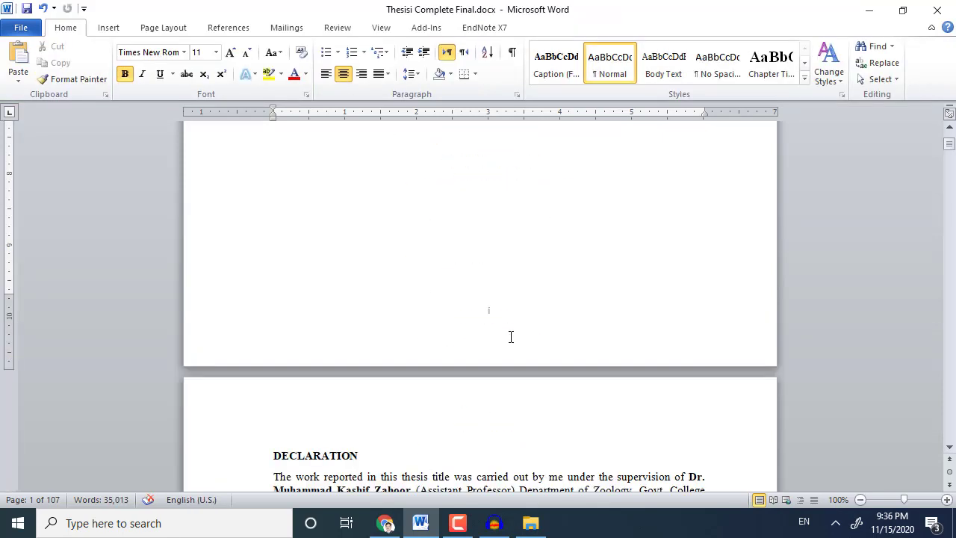
Scroll past front matter pages iv to vi to Chapter 1's first page, numbered 1.
scroll(510, 337, up, 15)
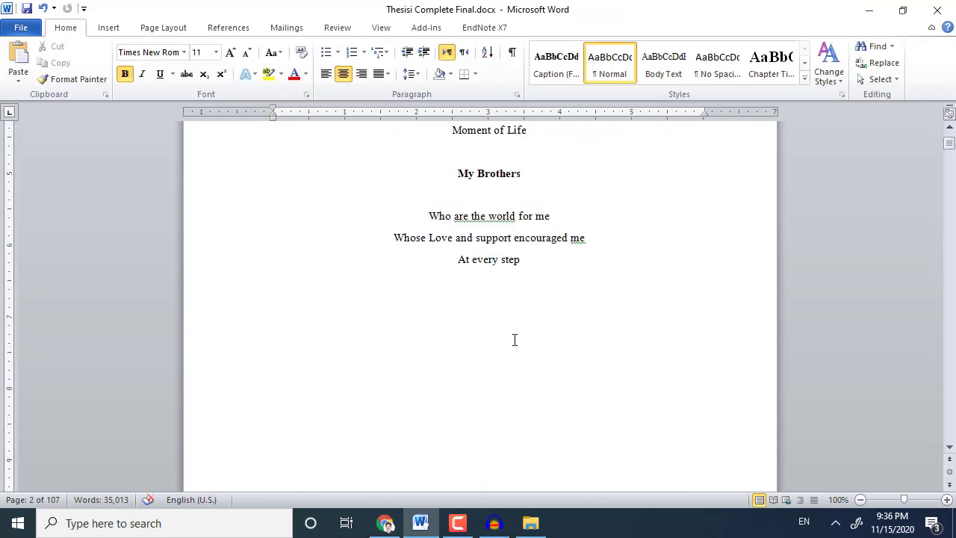
scroll(515, 340, up, 8)
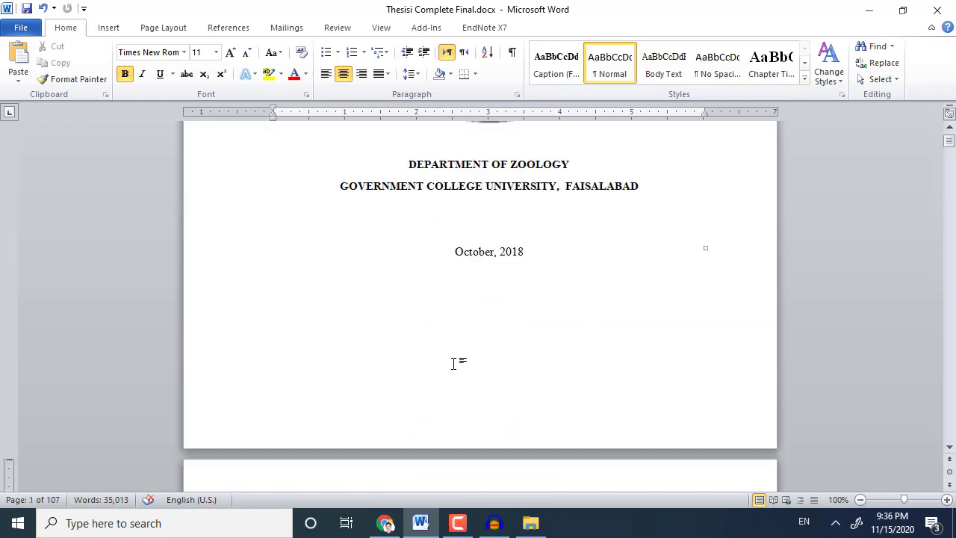
scroll(512, 400, down, 12)
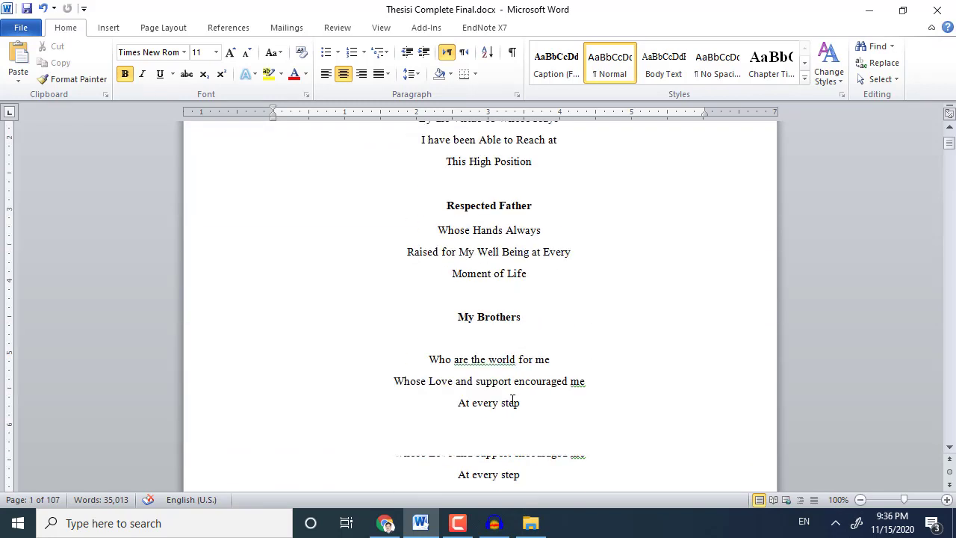
scroll(512, 401, down, 4)
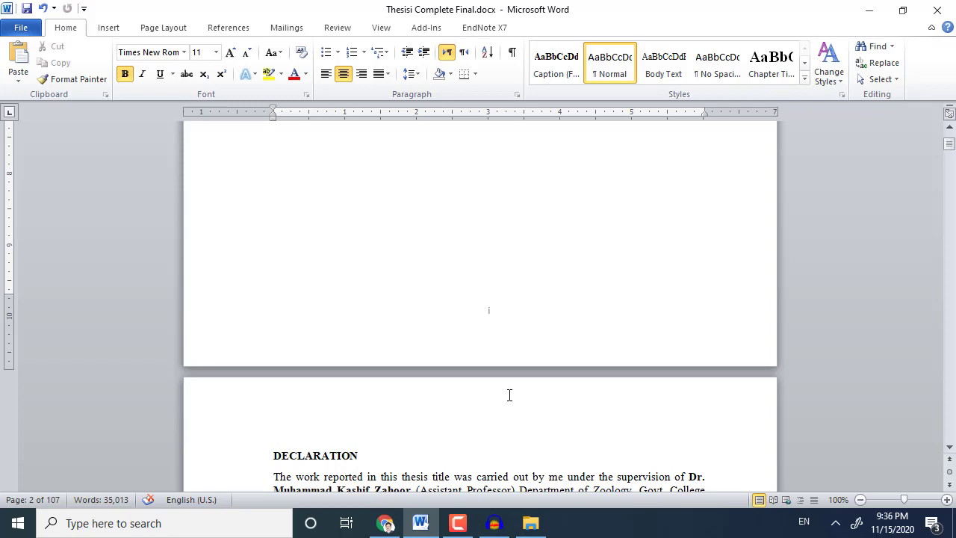
scroll(510, 395, down, 15)
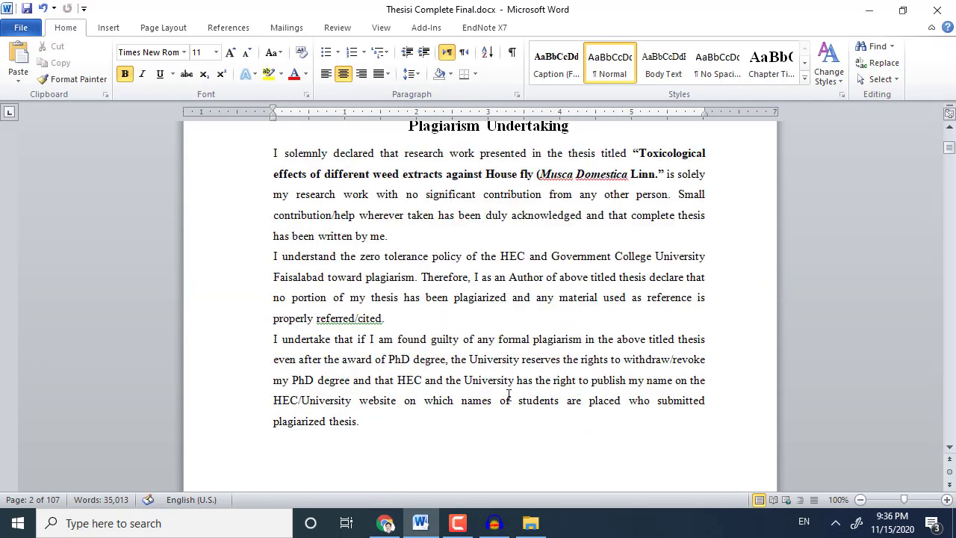
scroll(508, 394, down, 15)
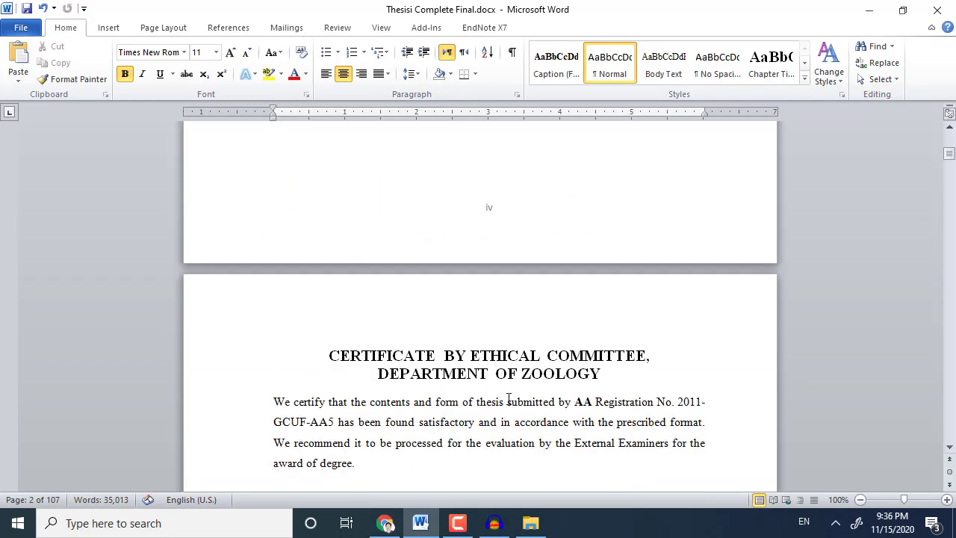
scroll(508, 398, down, 15)
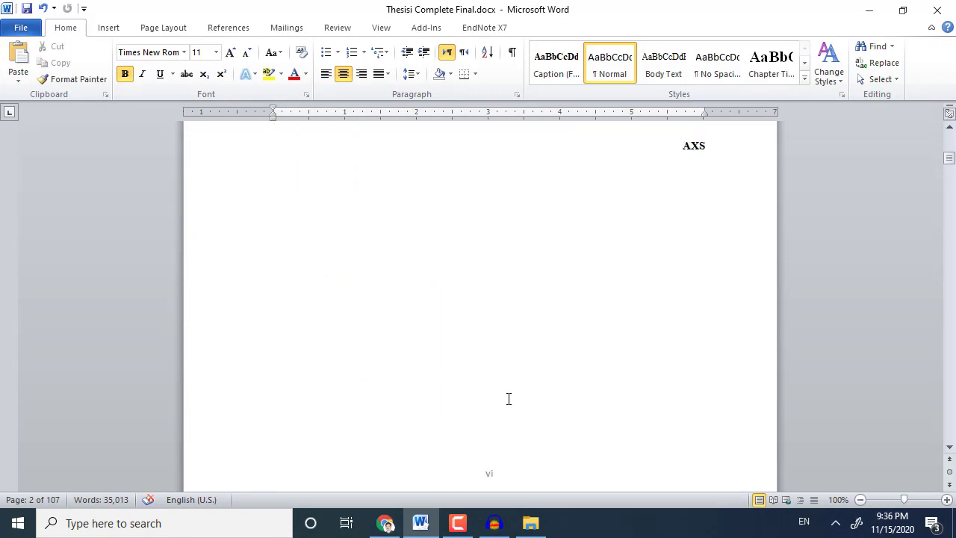
scroll(507, 399, down, 8)
scroll(508, 400, down, 4)
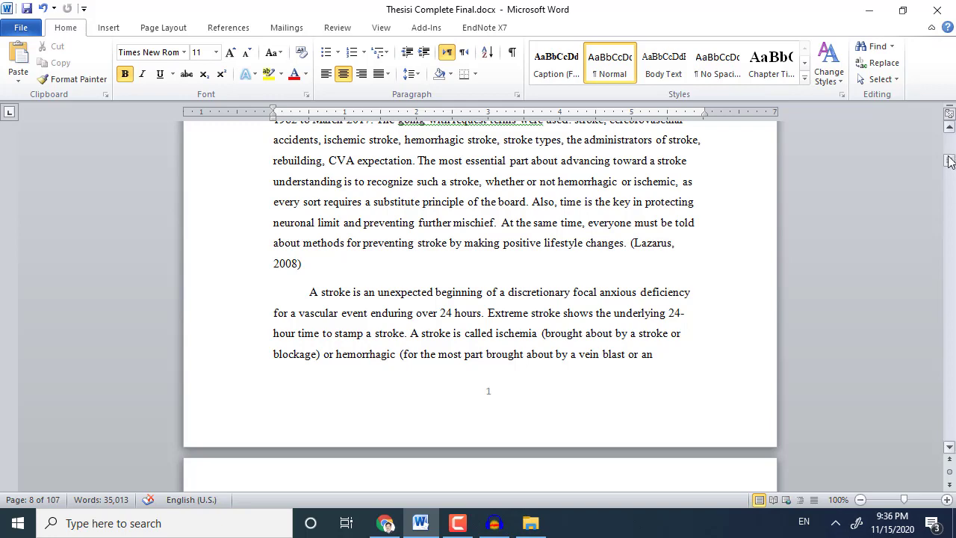
Set the title text to 16 pt and select the BY and author name lines.
drag(950, 163, 950, 140)
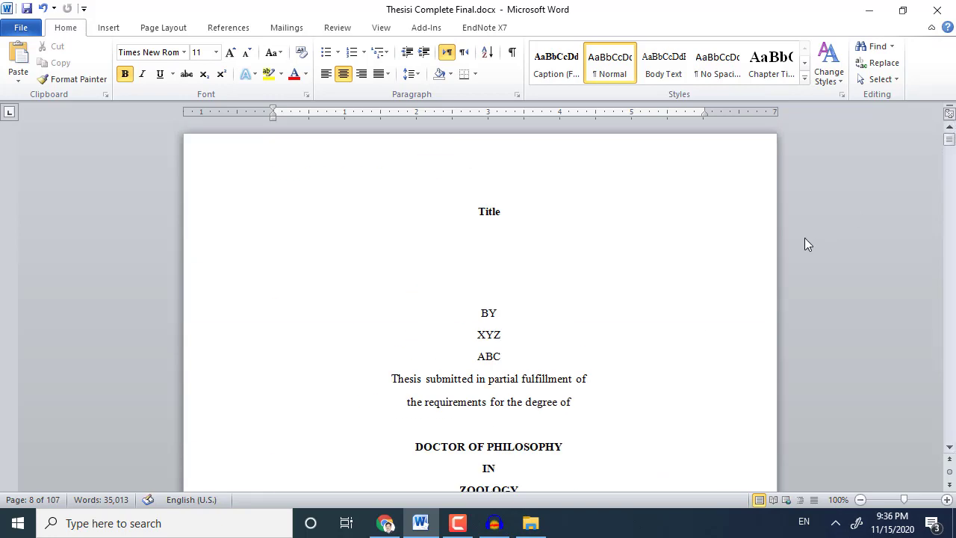
scroll(603, 286, down, 3)
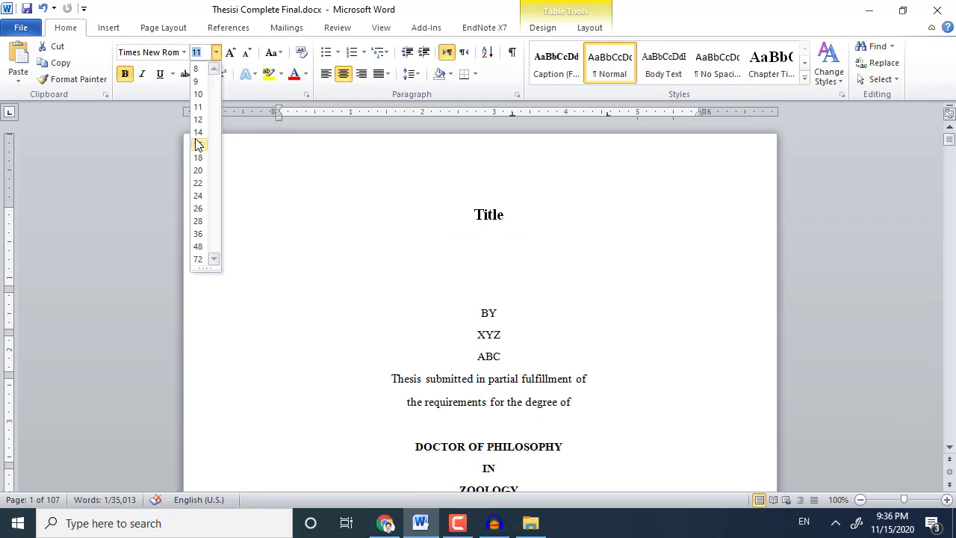
click(199, 144)
drag(475, 314, 520, 356)
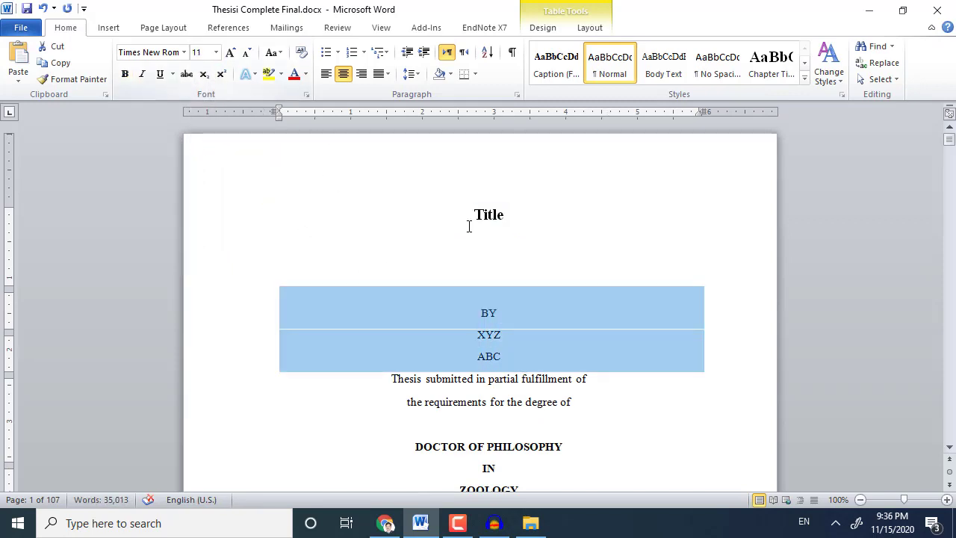
click(489, 315)
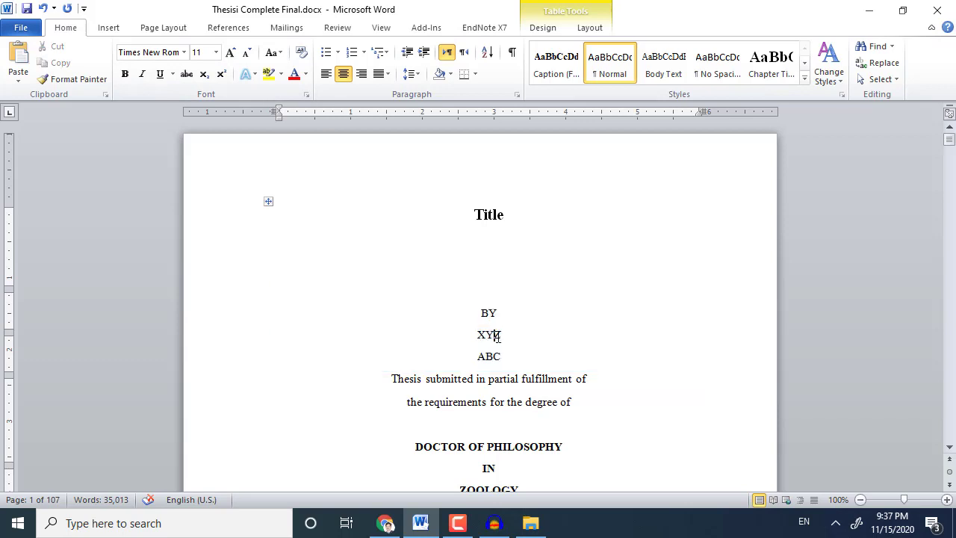
double_click(498, 336)
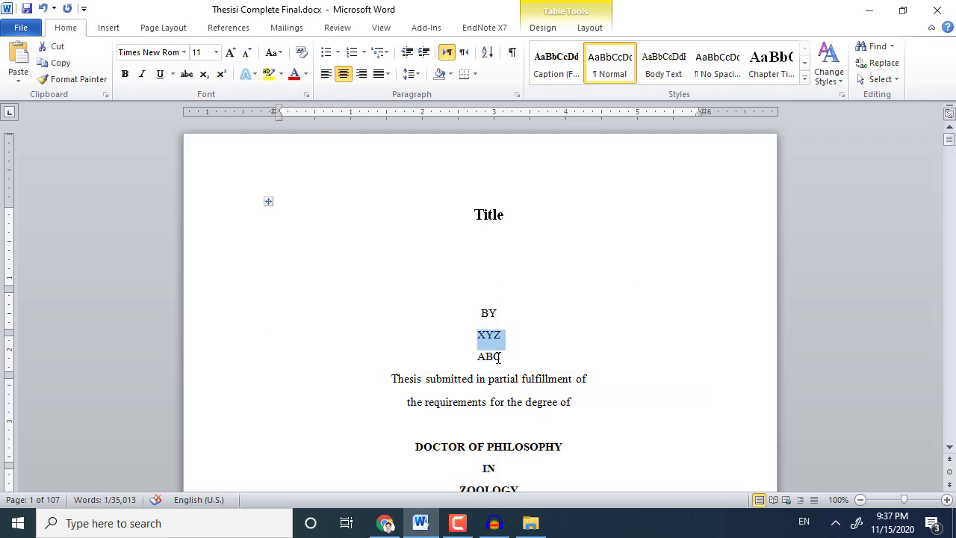
click(496, 357)
double_click(497, 357)
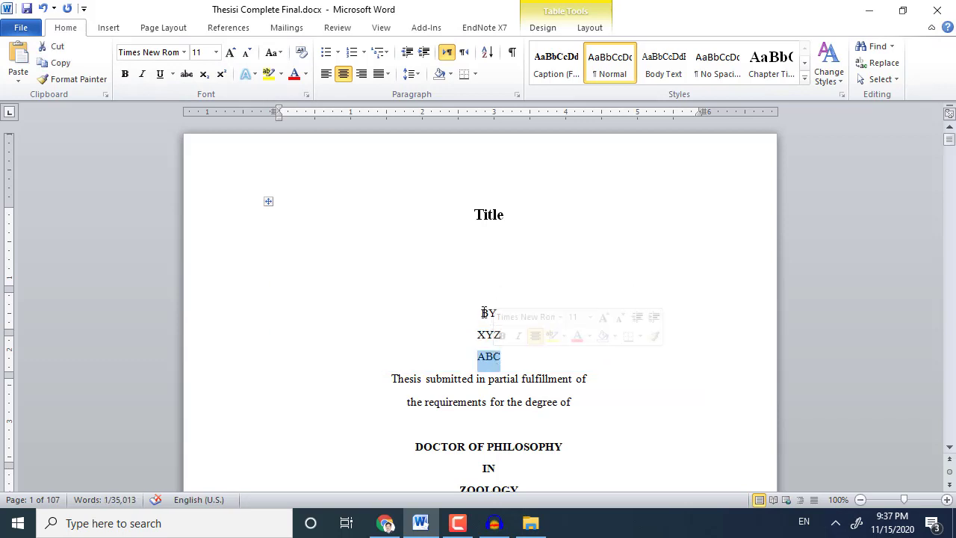
drag(486, 312, 508, 370)
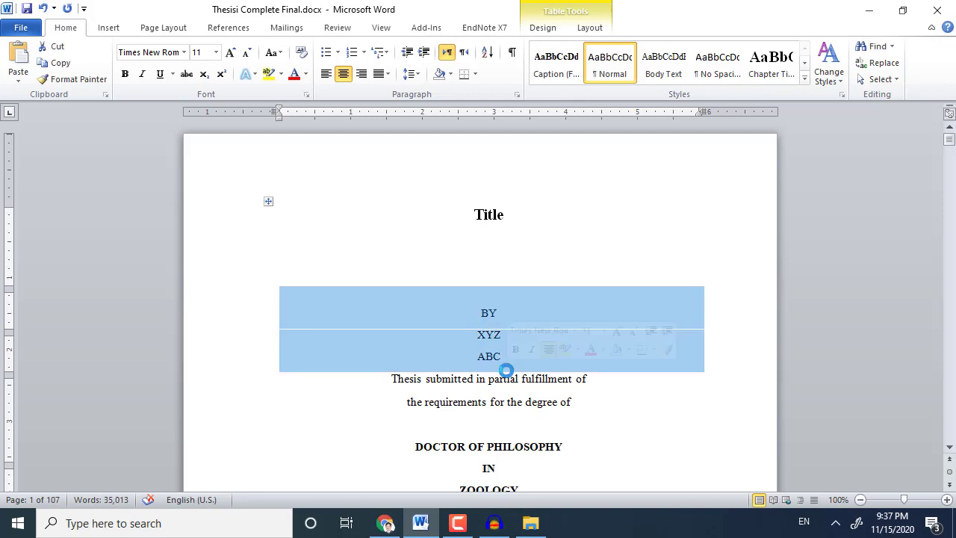
Select the DOCTOR OF PHILOSOPHY degree line above ZOOLOGY.
click(452, 378)
scroll(455, 392, down, 4)
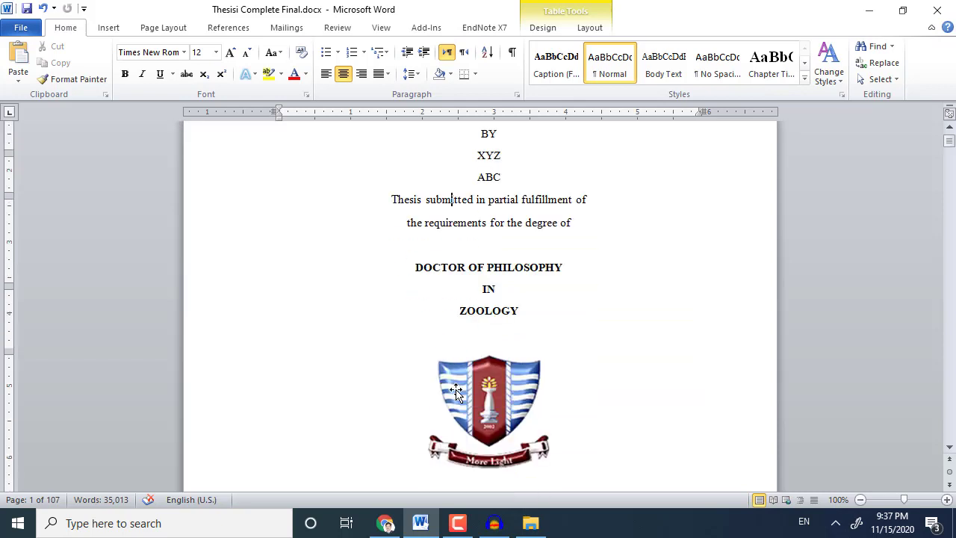
shift+click(480, 303)
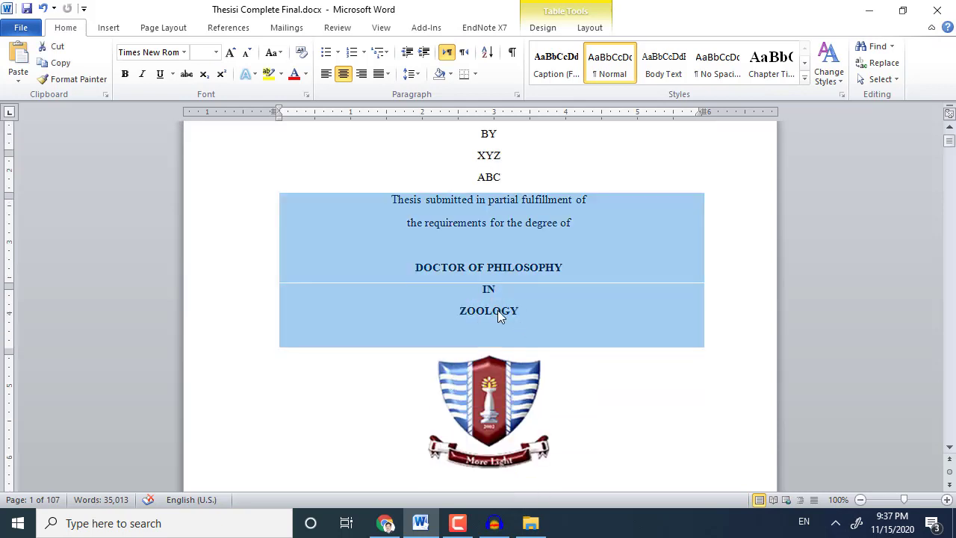
click(527, 310)
shift+click(429, 274)
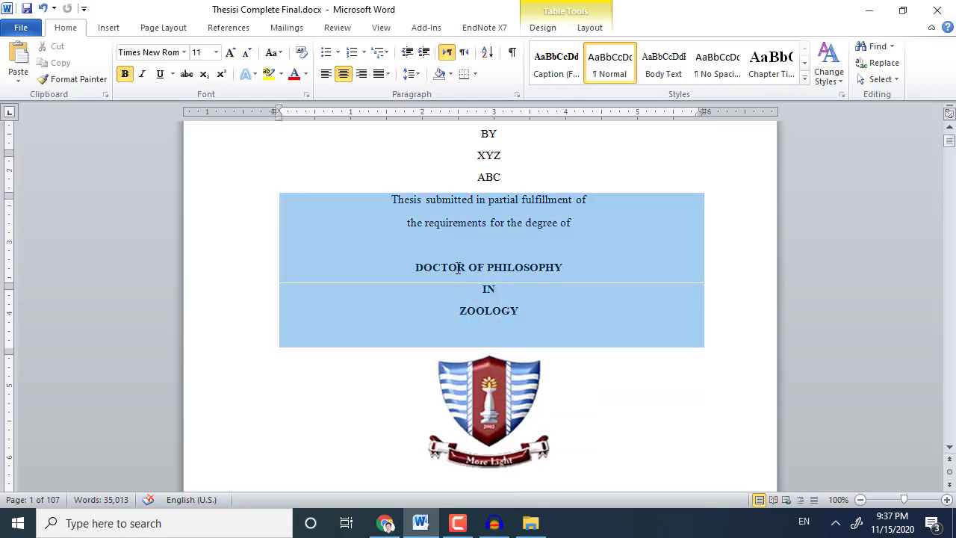
click(423, 267)
drag(417, 267, 533, 279)
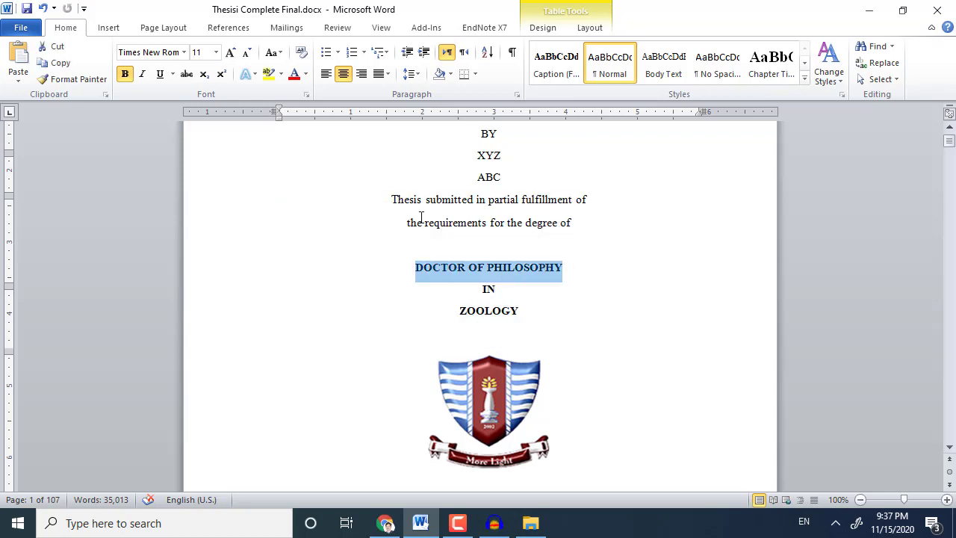
Enlarge DOCTOR OF PHILOSOPHY and the word IN to 14 pt.
click(232, 53)
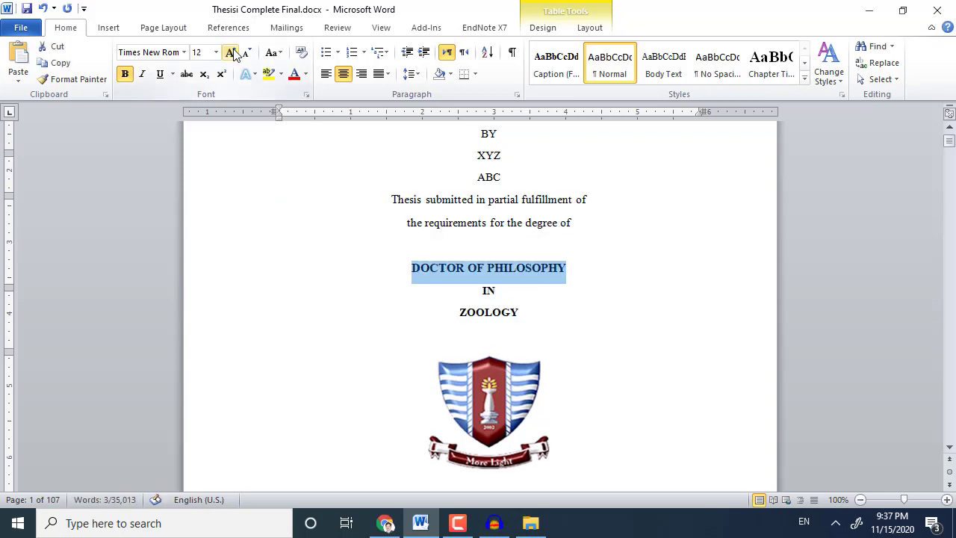
click(233, 52)
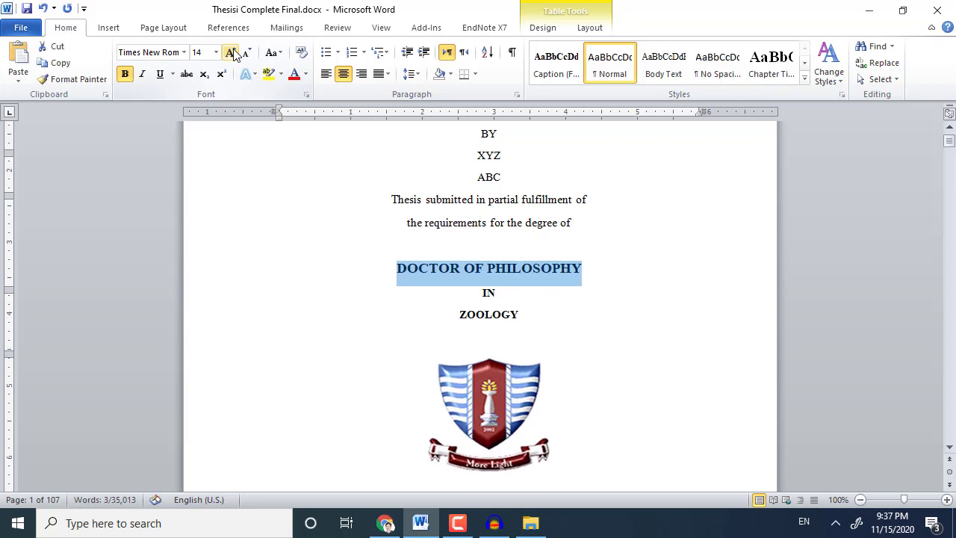
double_click(496, 298)
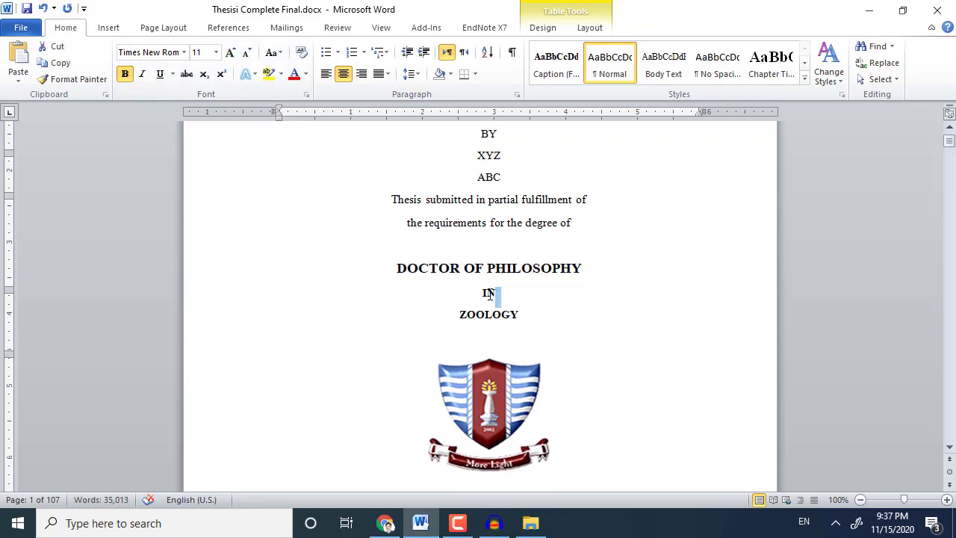
drag(489, 293, 480, 295)
click(232, 54)
click(231, 53)
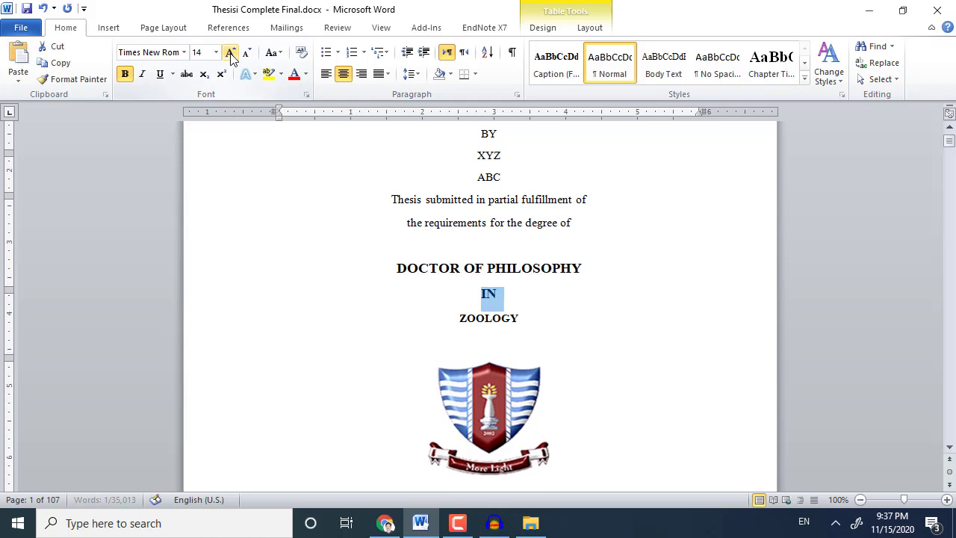
Resize the ZOOLOGY line to 14 pt.
triple_click(480, 319)
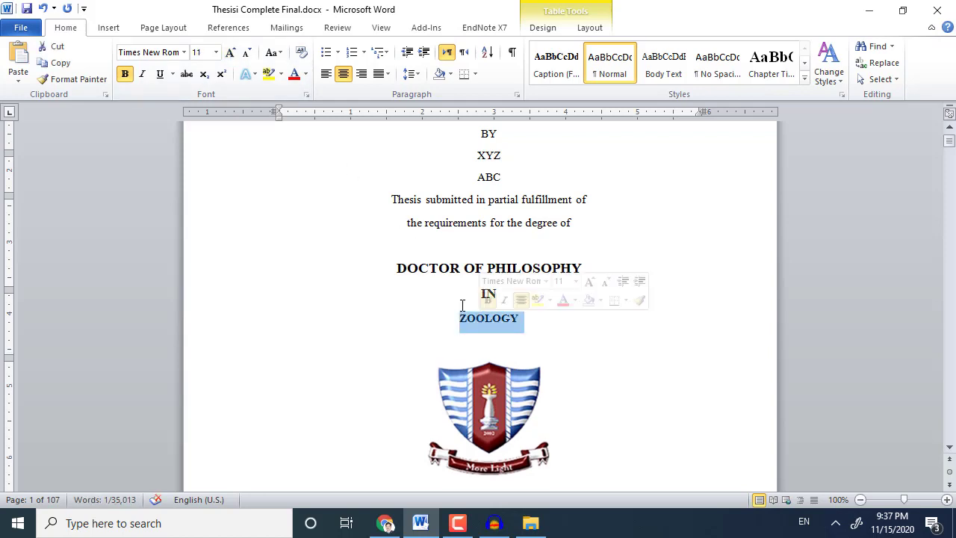
click(232, 54)
click(231, 53)
click(232, 54)
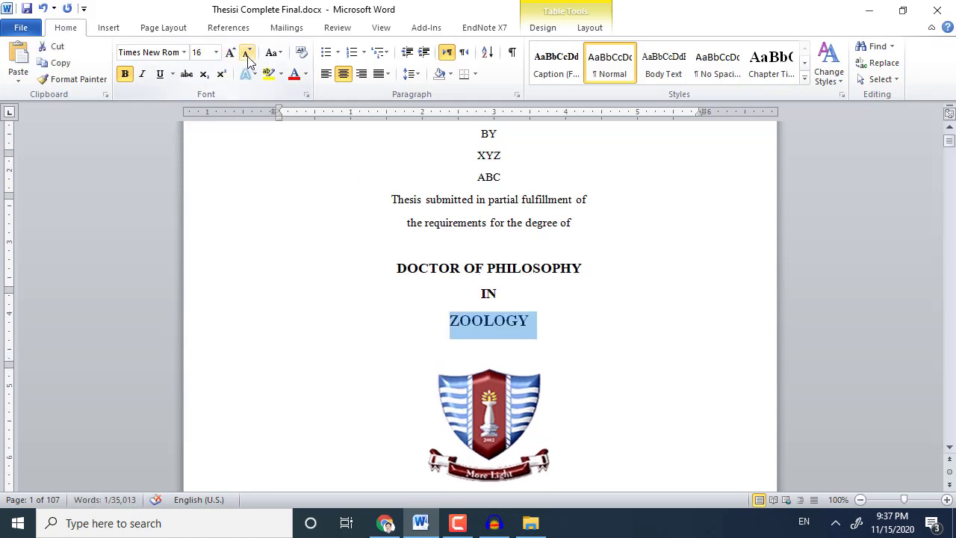
click(247, 54)
click(483, 293)
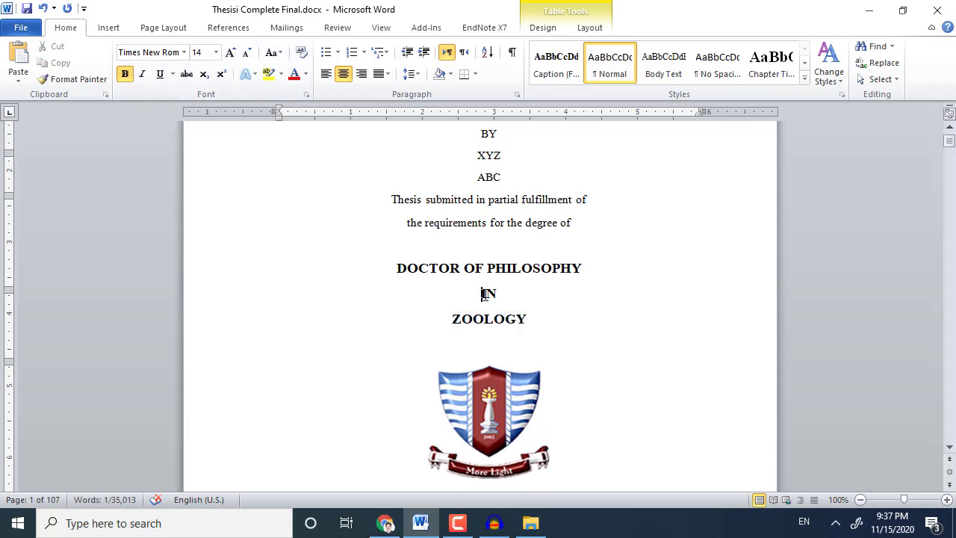
Enlarge the department and university lines to 14 pt.
scroll(484, 293, down, 6)
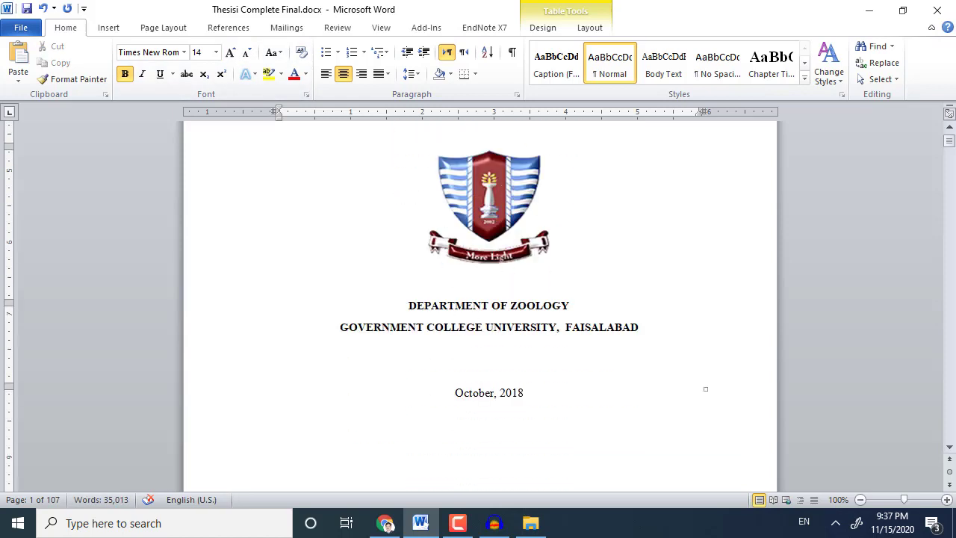
drag(408, 305, 608, 337)
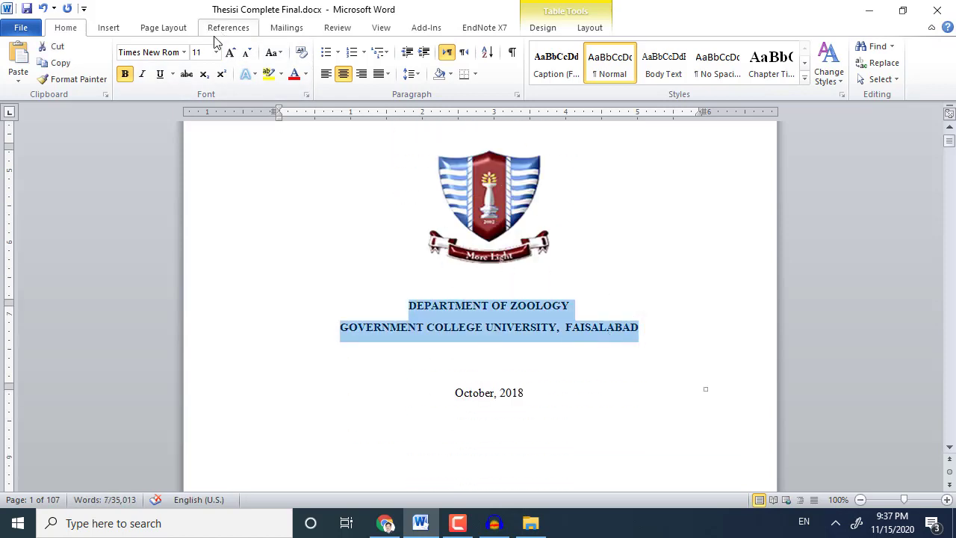
click(230, 52)
click(230, 53)
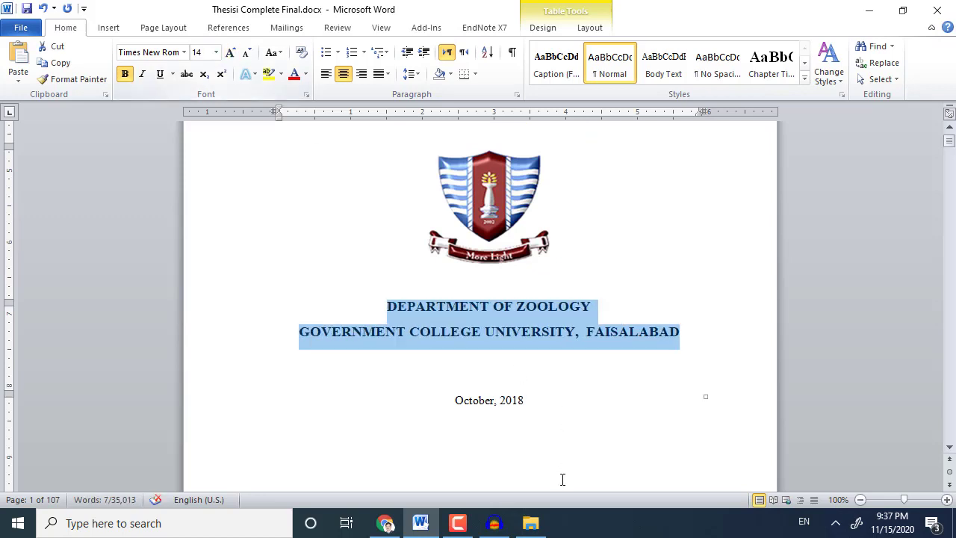
double_click(492, 400)
scroll(551, 427, up, 10)
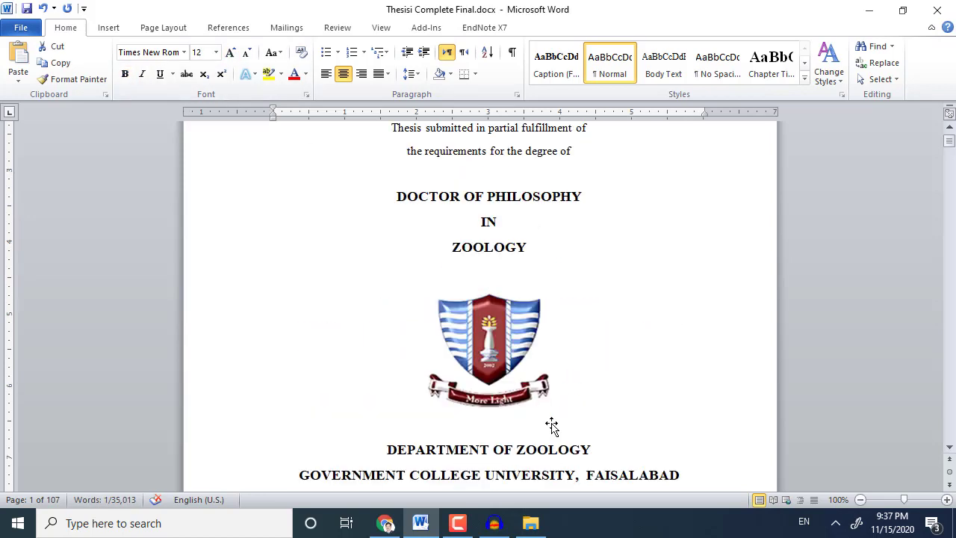
scroll(555, 421, down, 18)
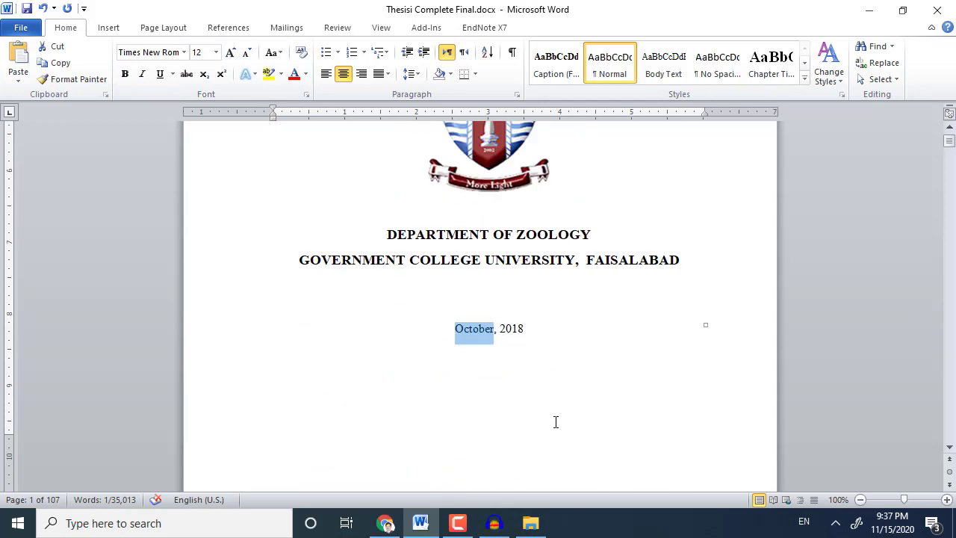
Enlarge the DEDICATIONS heading to 16 pt.
double_click(482, 204)
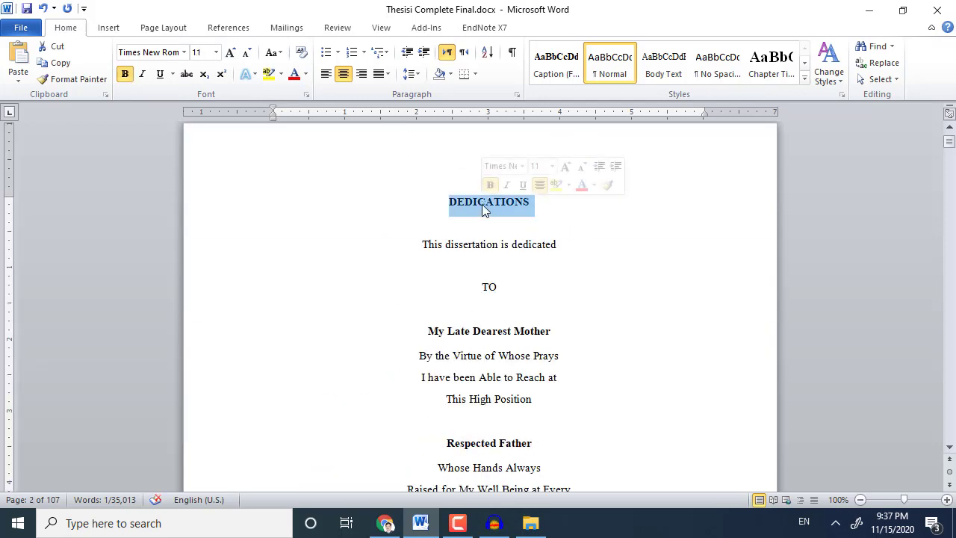
click(230, 53)
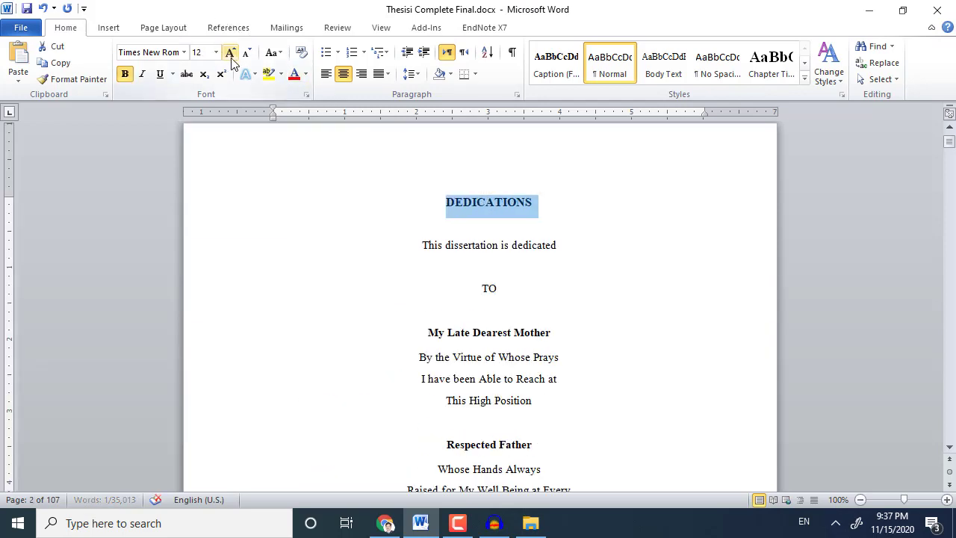
click(230, 53)
click(230, 53)
scroll(418, 224, down, 4)
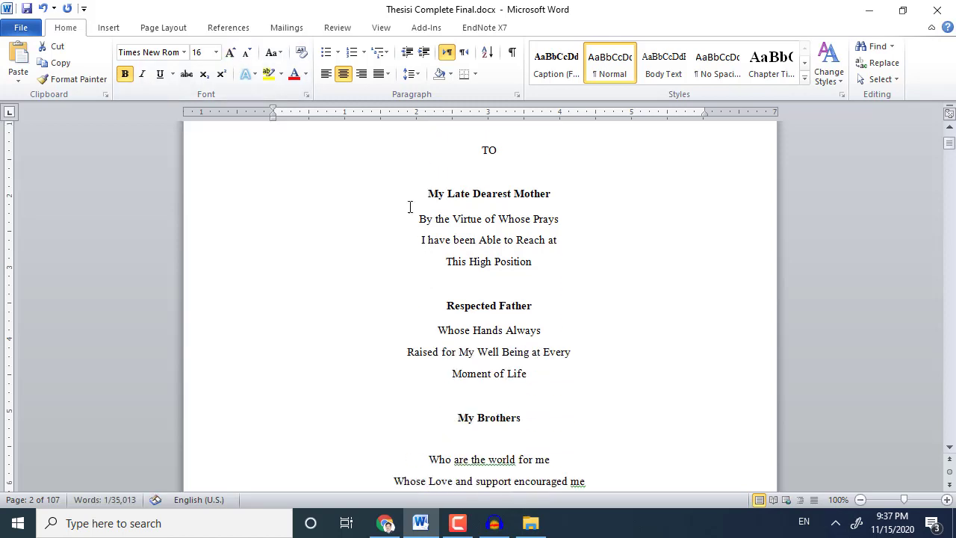
scroll(410, 207, up, 3)
drag(423, 215, 541, 441)
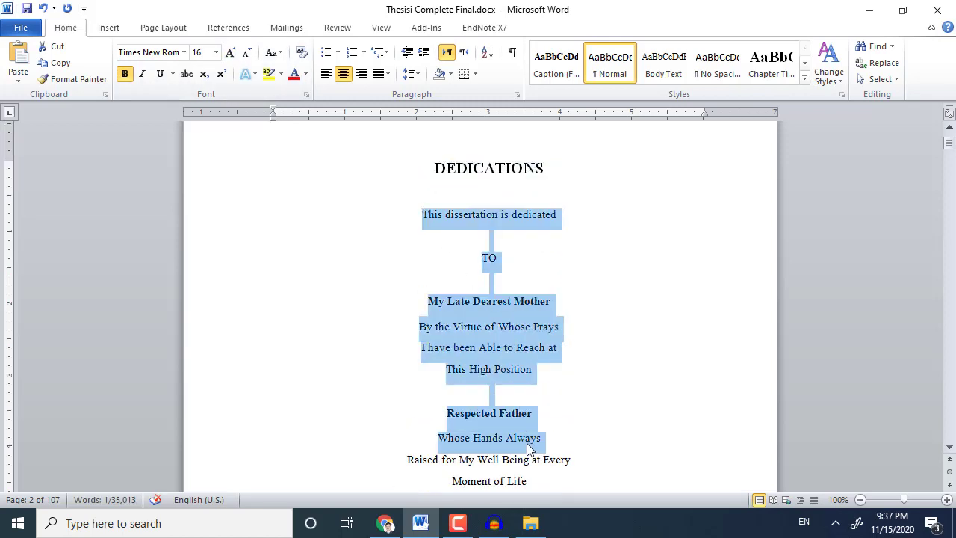
scroll(589, 337, down, 4)
scroll(594, 329, down, 10)
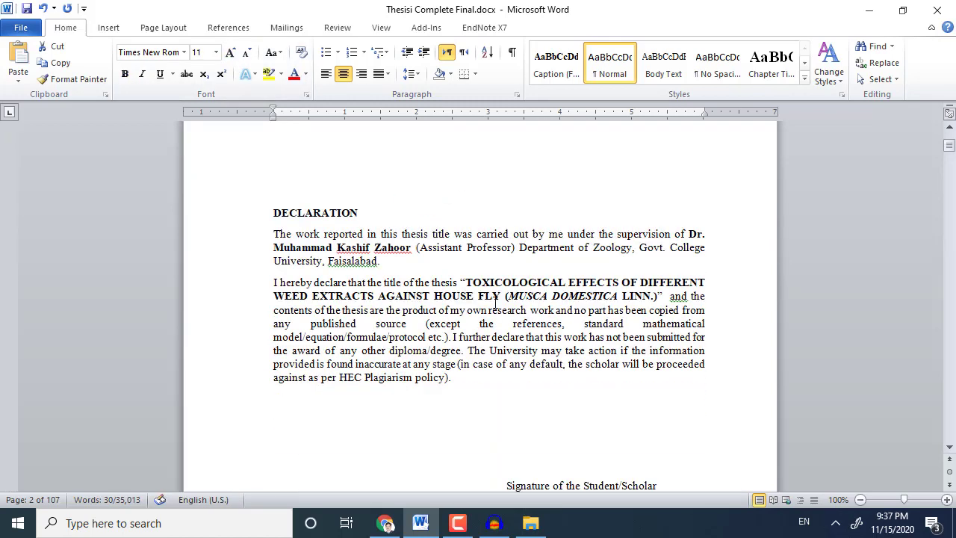
Make the DECLARATION heading 14 pt and centre it.
double_click(326, 212)
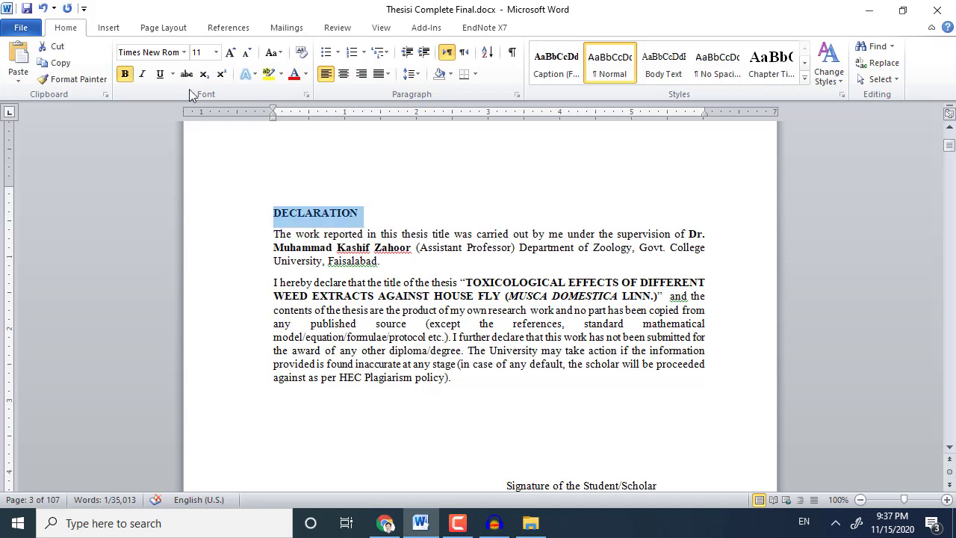
click(231, 52)
click(232, 52)
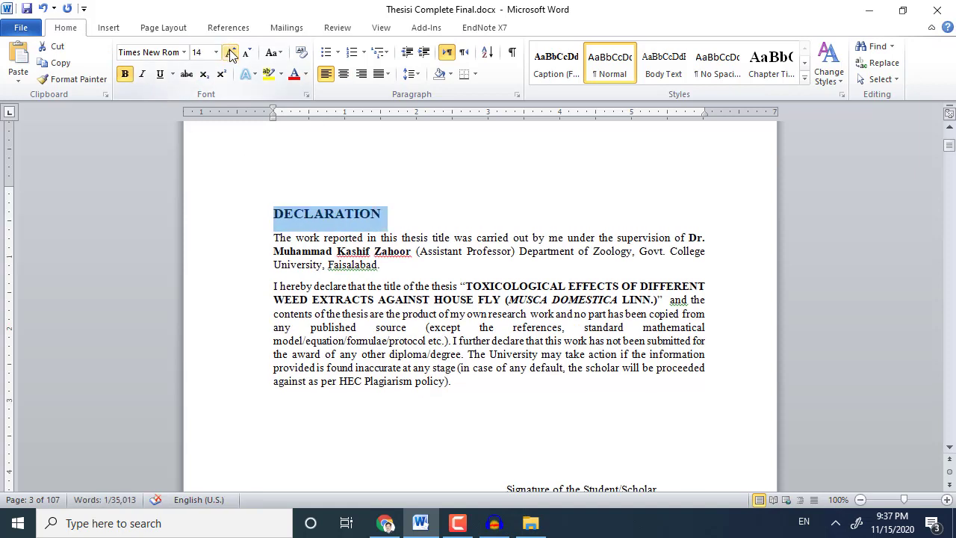
click(343, 74)
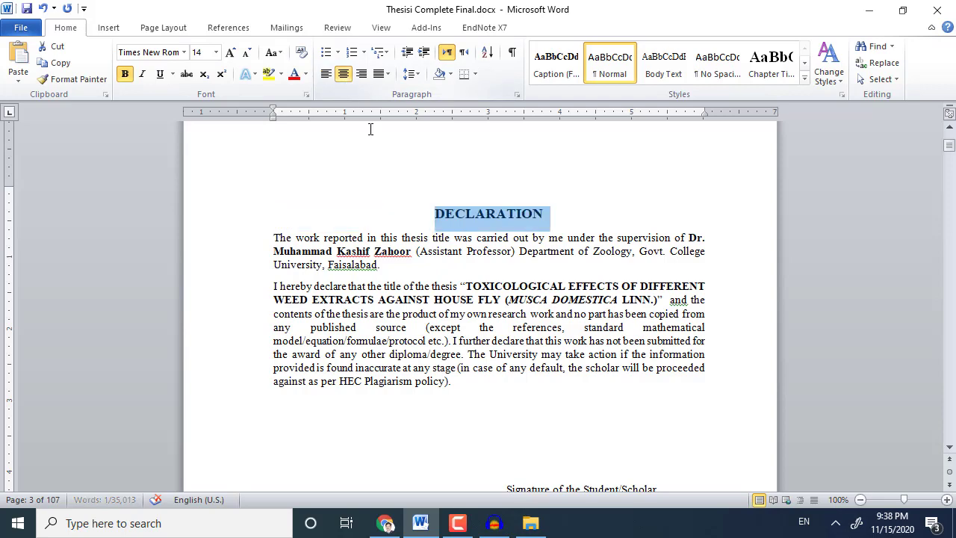
Give the declaration paragraphs 1.5 line spacing and delete the blank line above Plagiarism Undertaking.
drag(274, 237, 456, 392)
click(410, 74)
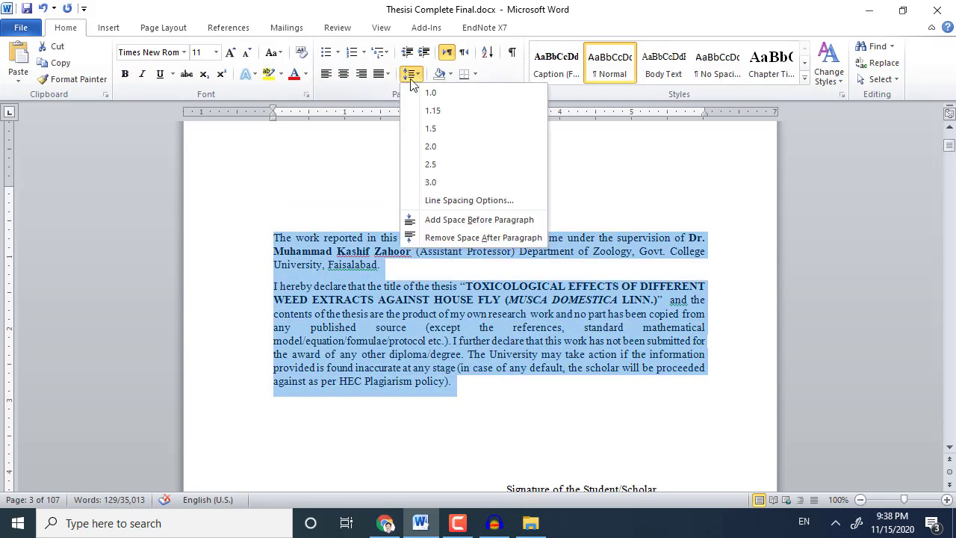
click(430, 129)
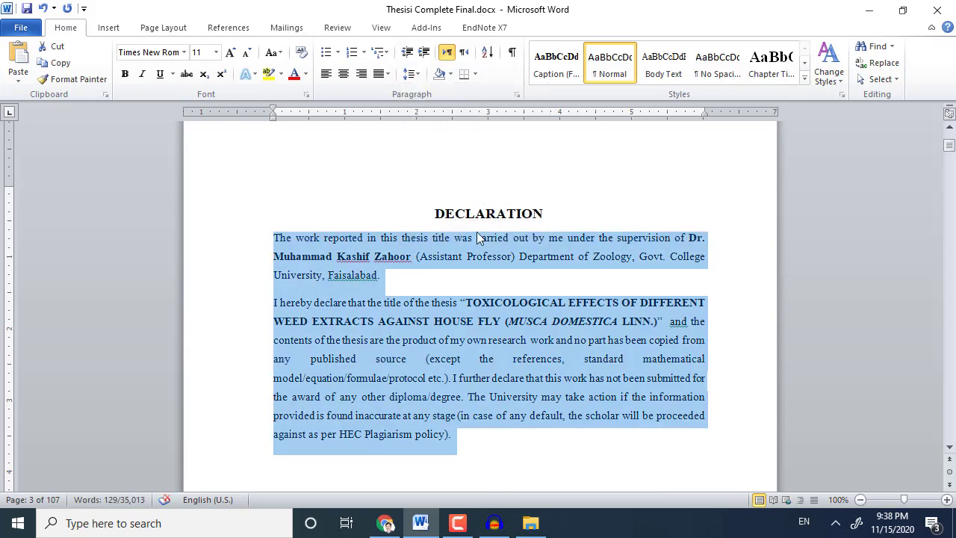
scroll(477, 237, down, 7)
scroll(481, 228, up, 5)
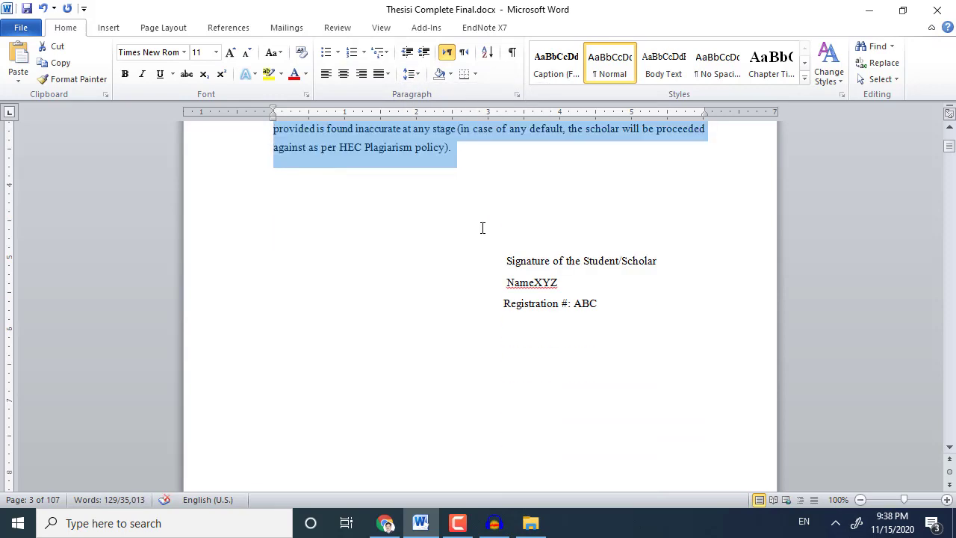
scroll(481, 227, down, 12)
scroll(482, 229, down, 1)
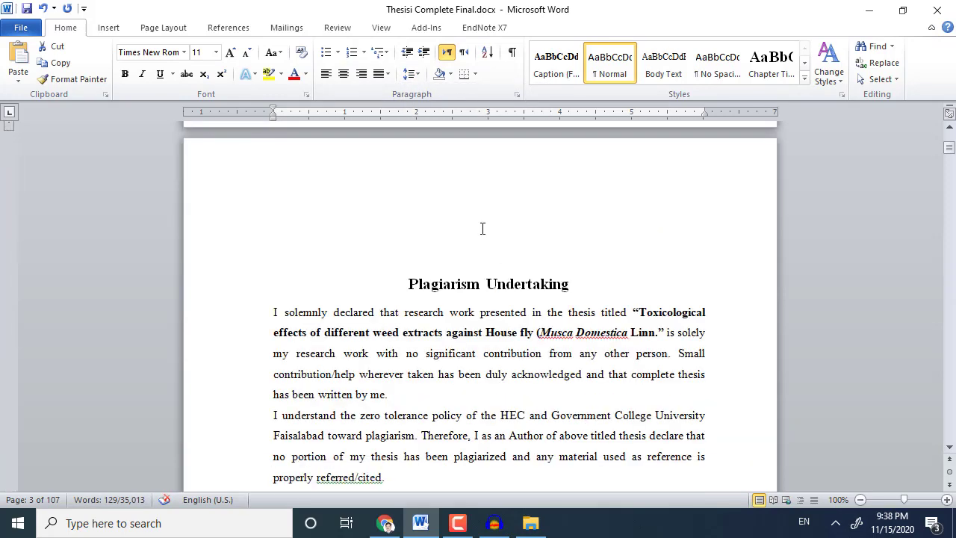
click(482, 228)
key(Delete)
key(Delete)
key(Delete)
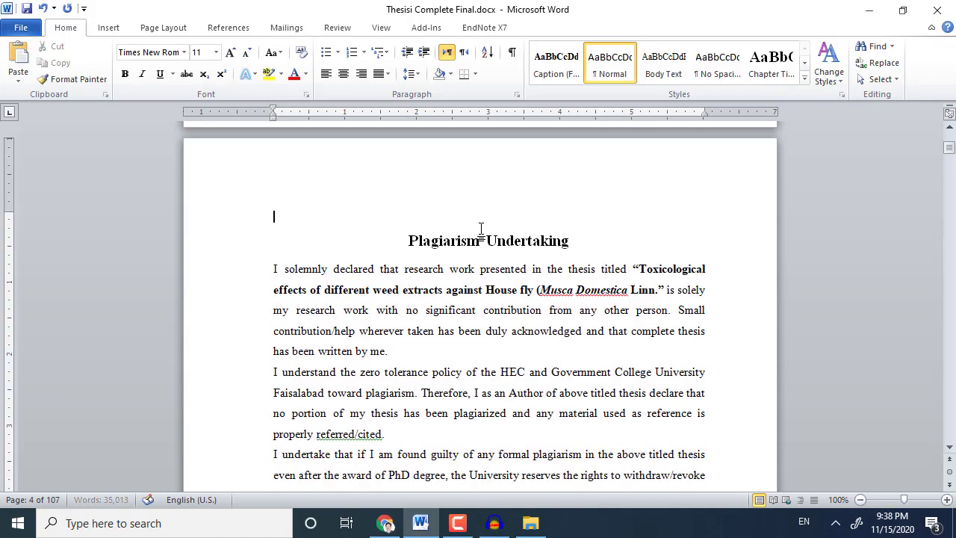
Make the supervisory committee certificate heading 16 pt and centre it.
scroll(482, 222, down, 20)
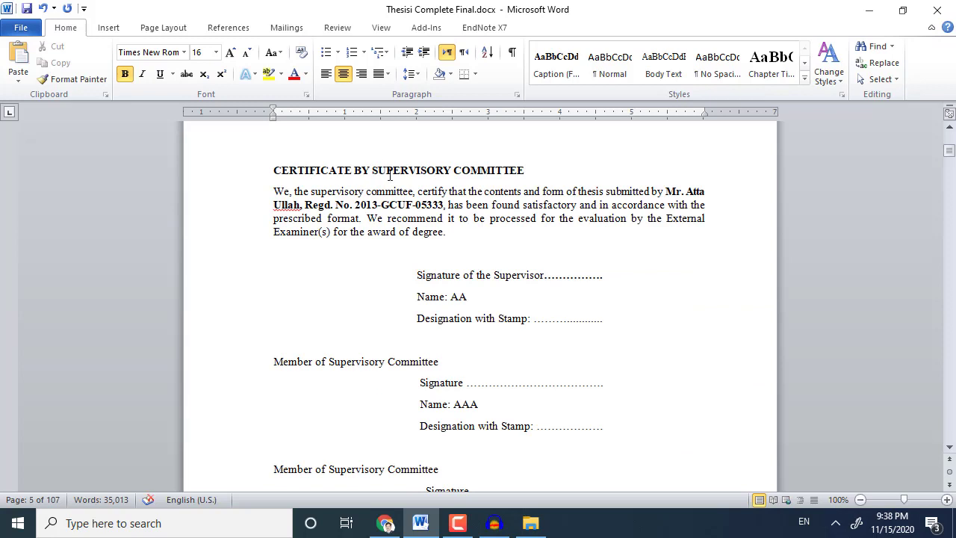
triple_click(386, 166)
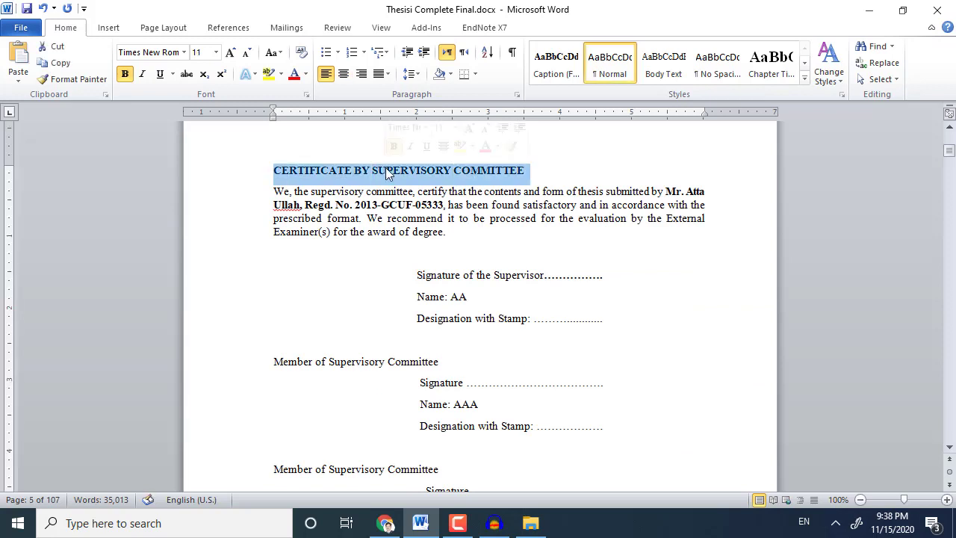
click(228, 53)
click(229, 53)
click(228, 53)
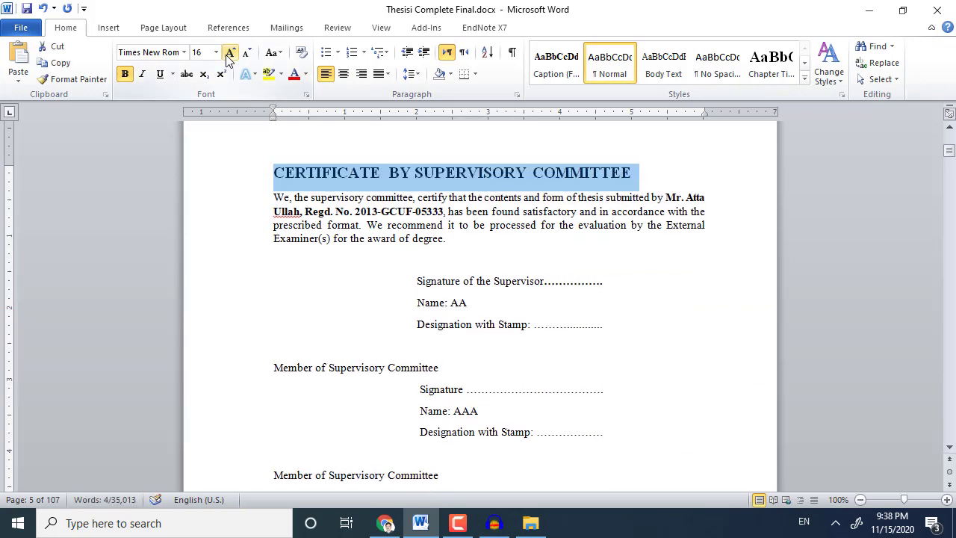
click(343, 74)
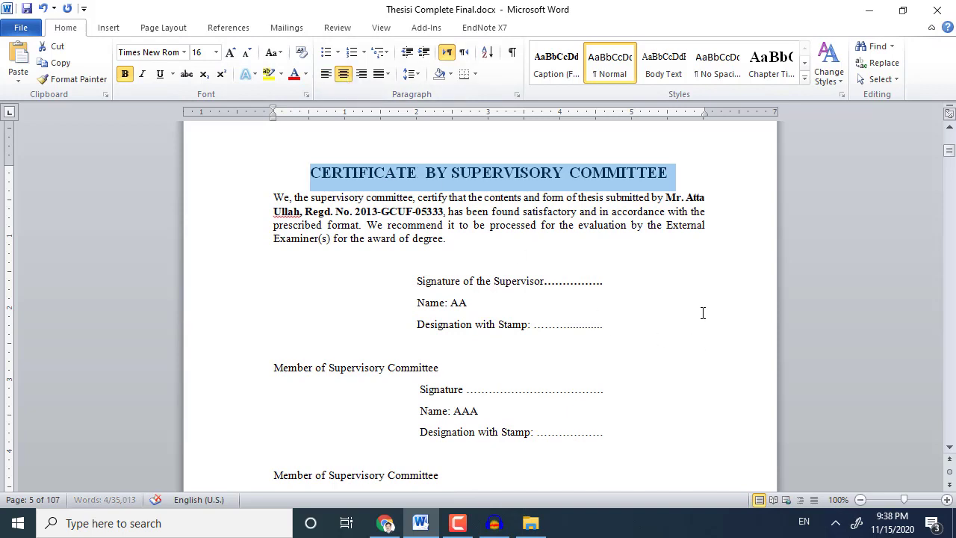
scroll(702, 312, down, 15)
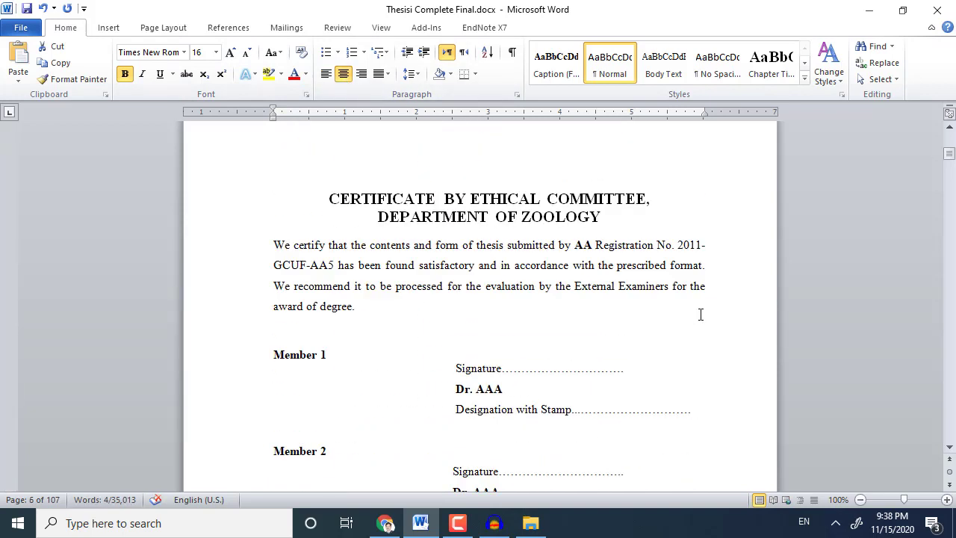
Centre the Acknowledgement heading.
scroll(700, 314, down, 18)
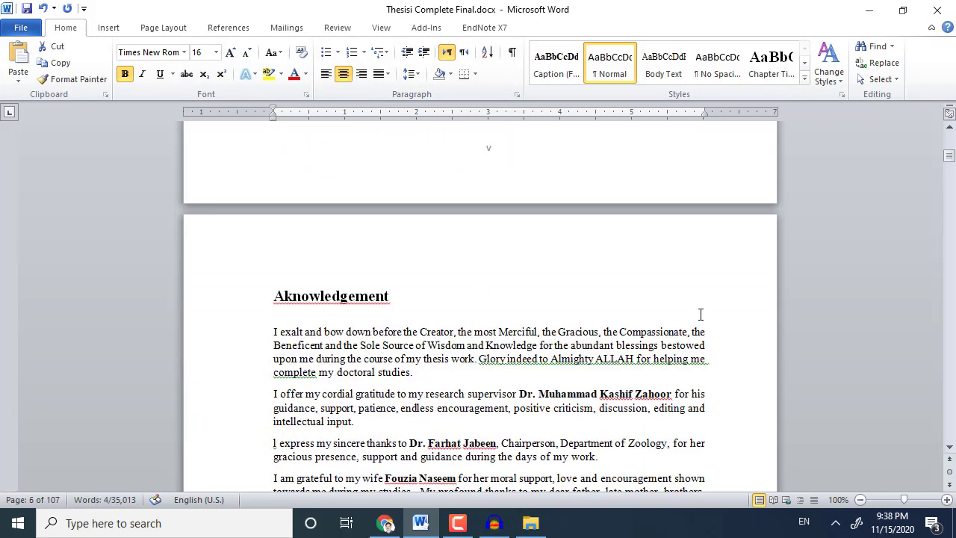
click(342, 295)
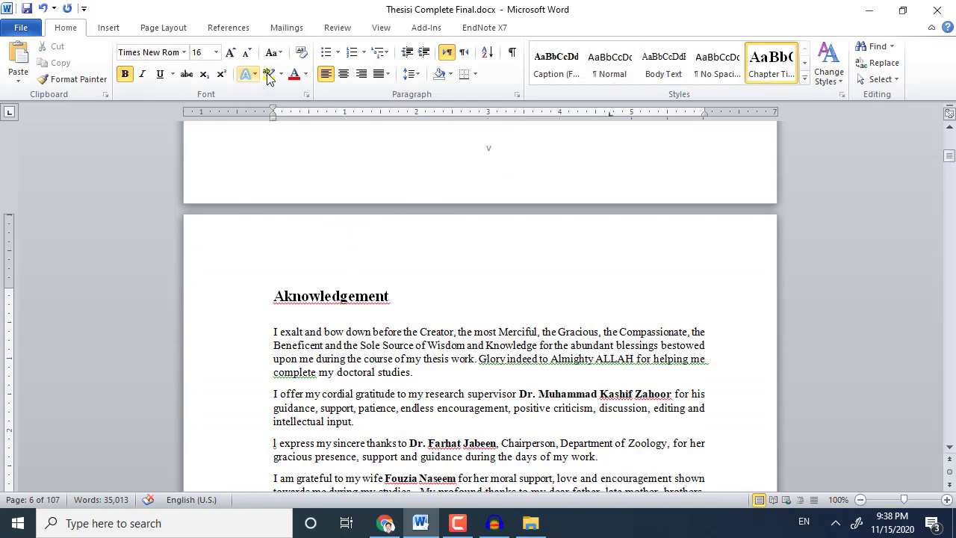
click(343, 74)
scroll(589, 353, down, 18)
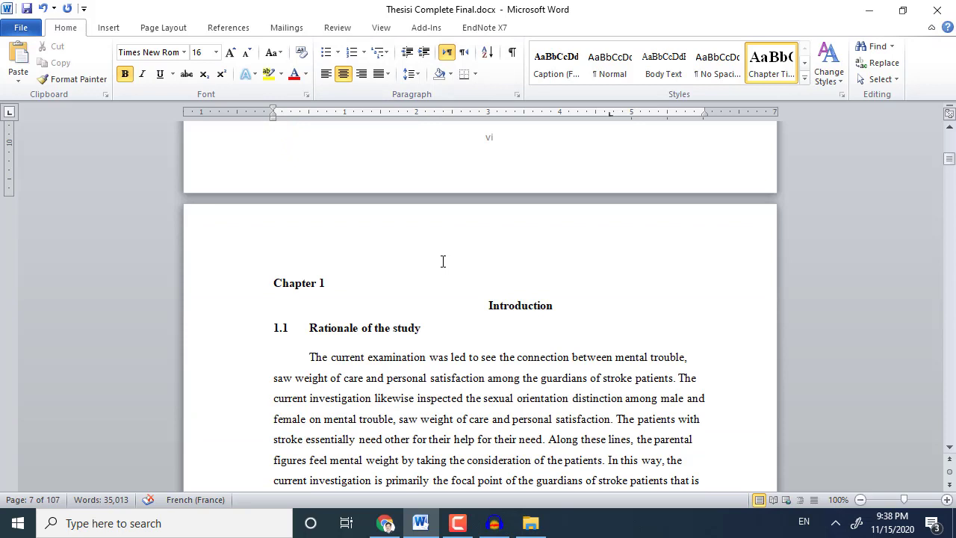
scroll(443, 262, up, 4)
click(448, 284)
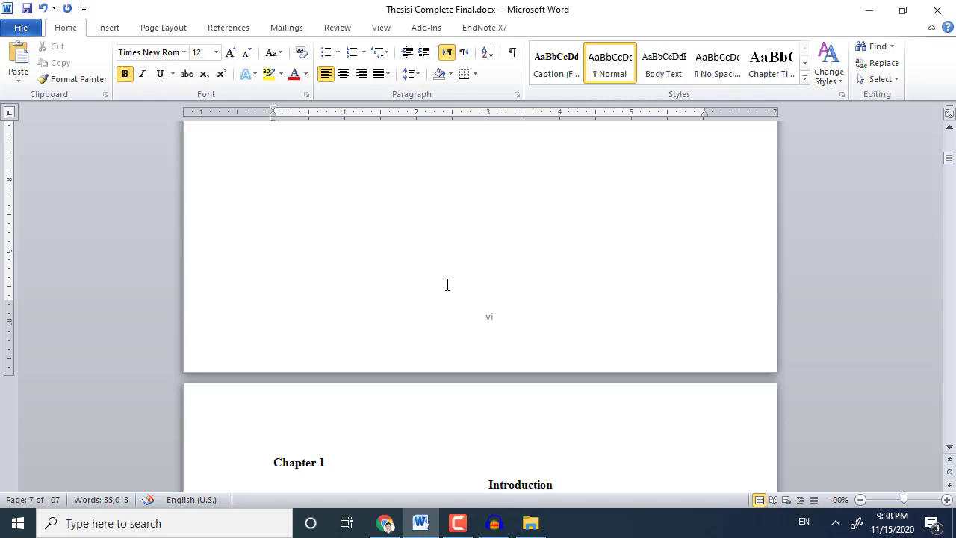
scroll(446, 284, down, 6)
scroll(446, 284, up, 5)
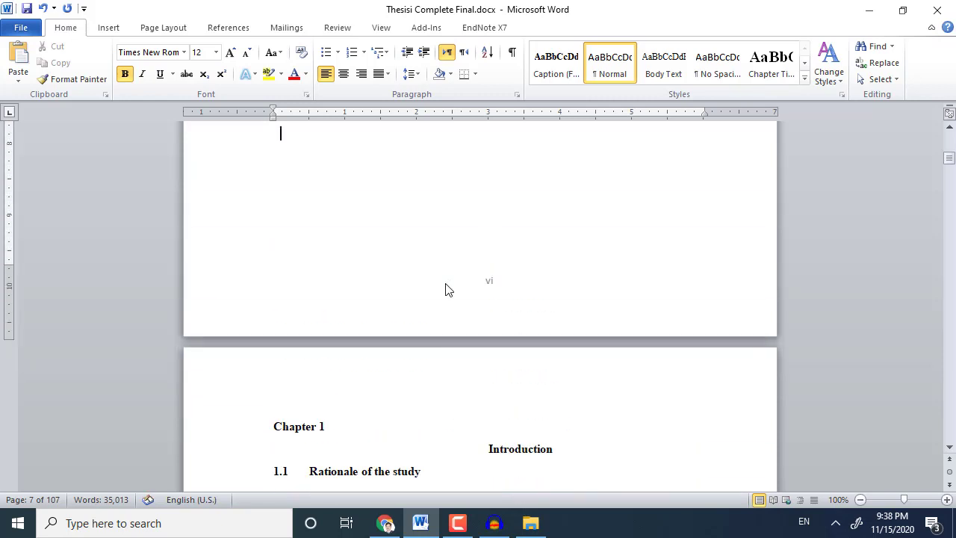
scroll(446, 290, down, 4)
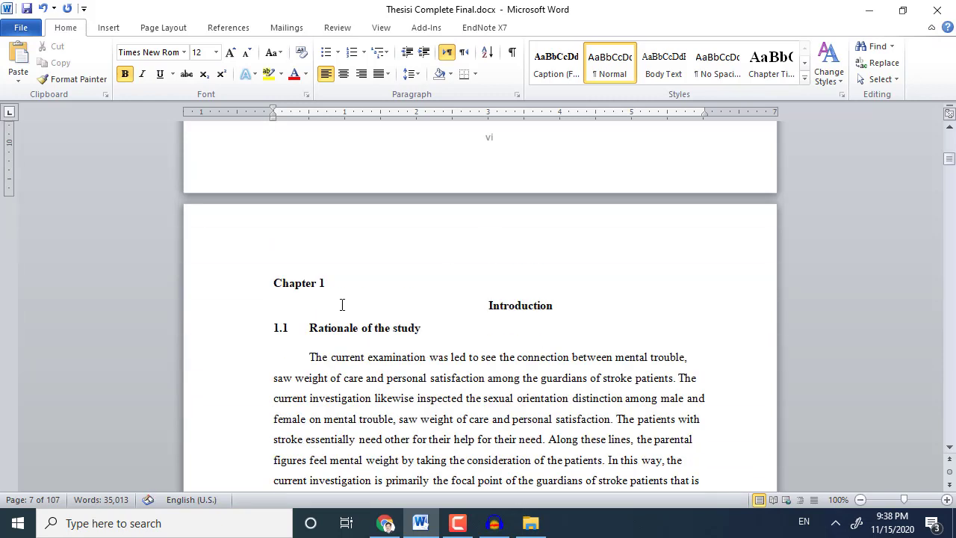
Set the Chapter 1 and Introduction headings to 16 pt.
double_click(292, 287)
drag(330, 284, 273, 276)
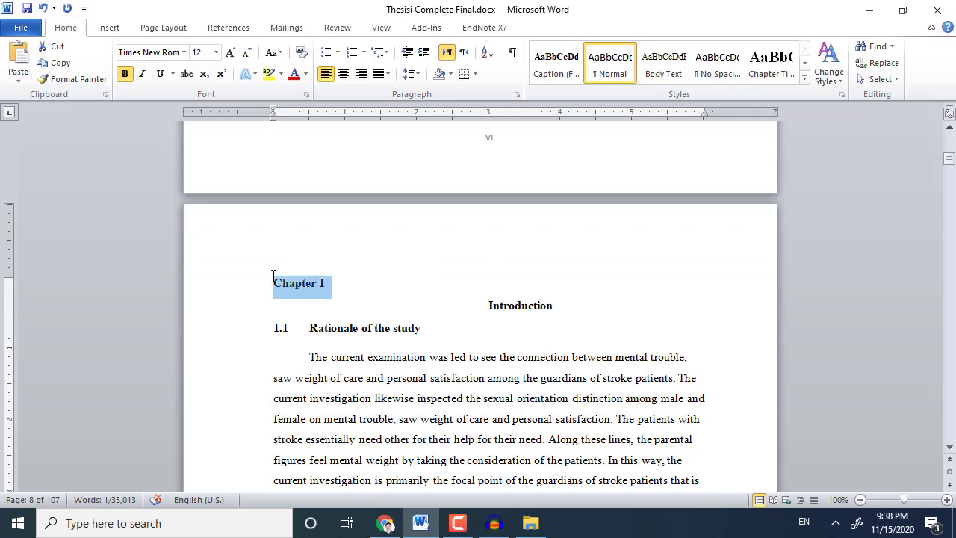
click(216, 53)
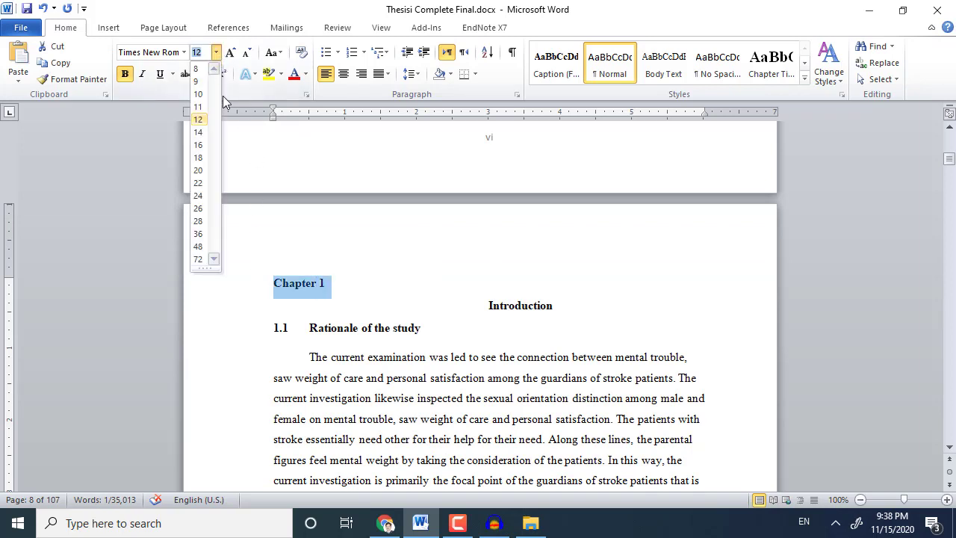
click(198, 144)
click(535, 313)
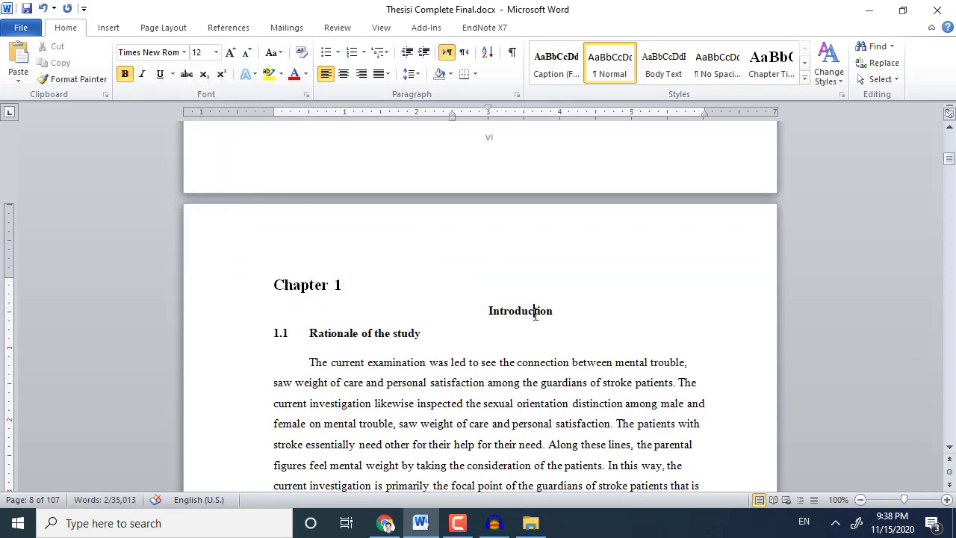
double_click(534, 314)
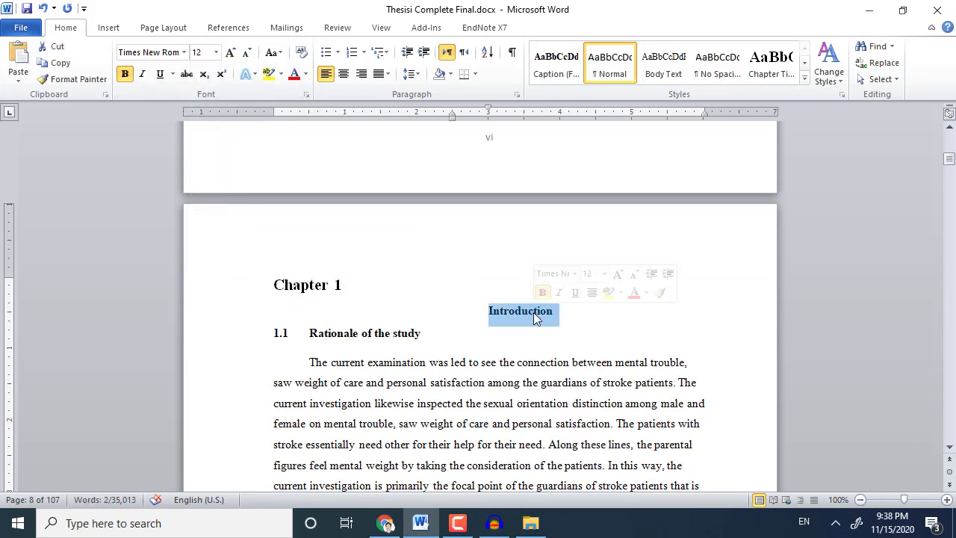
click(216, 52)
click(200, 146)
Update the Chapter Title style to match the Chapter 1 and Introduction headings.
drag(322, 286, 619, 326)
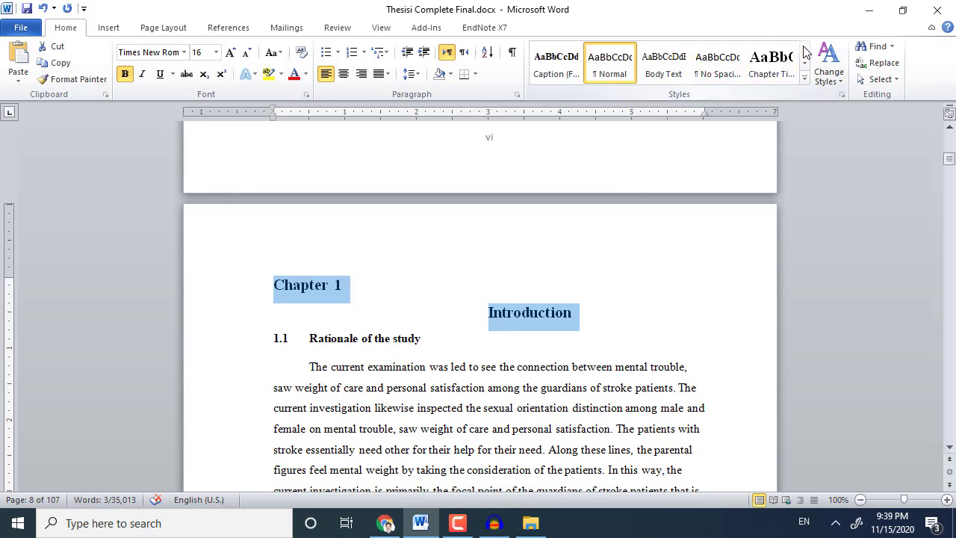
click(805, 81)
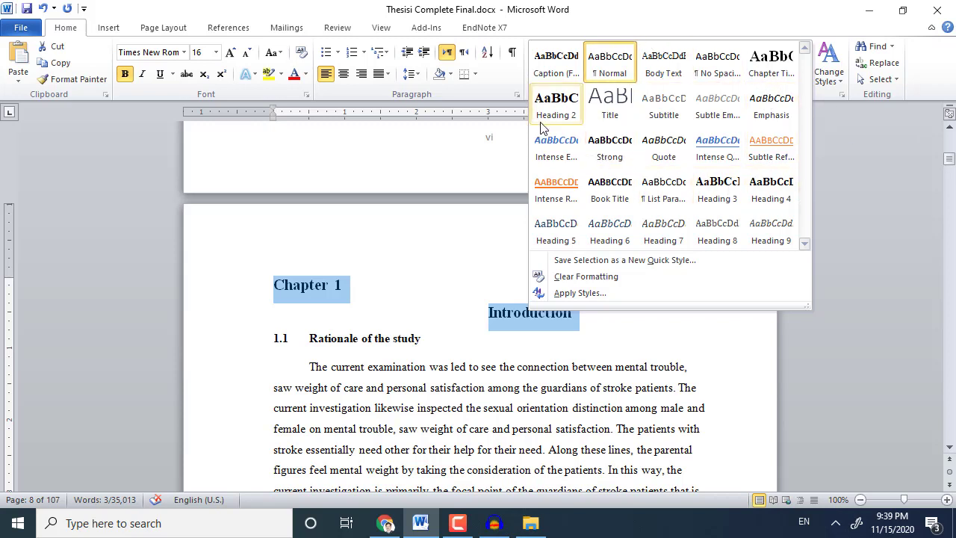
right_click(760, 70)
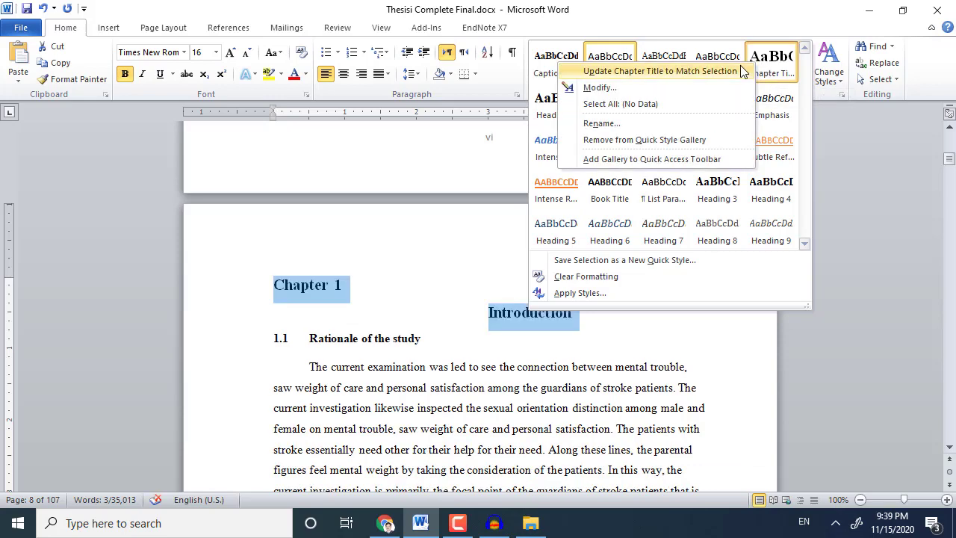
click(710, 67)
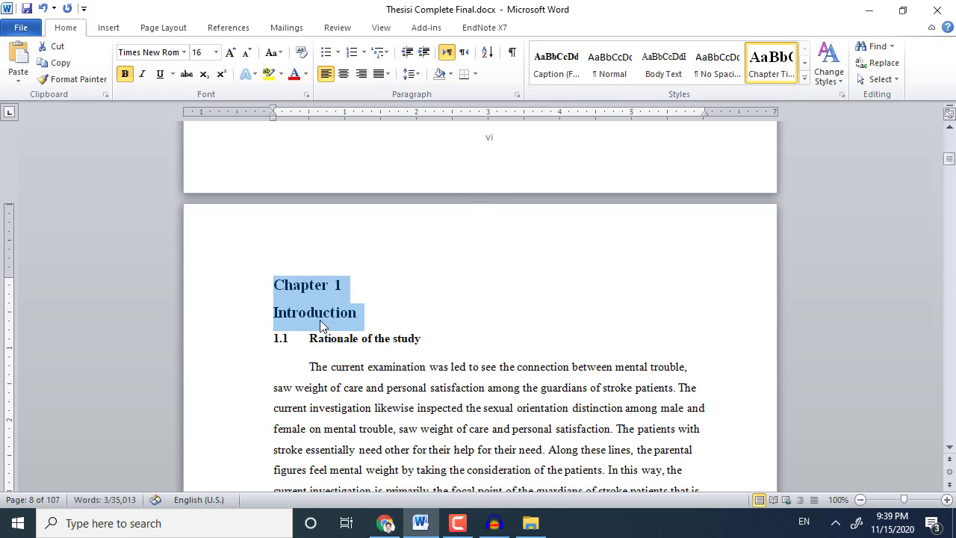
Centre the Introduction heading.
click(321, 324)
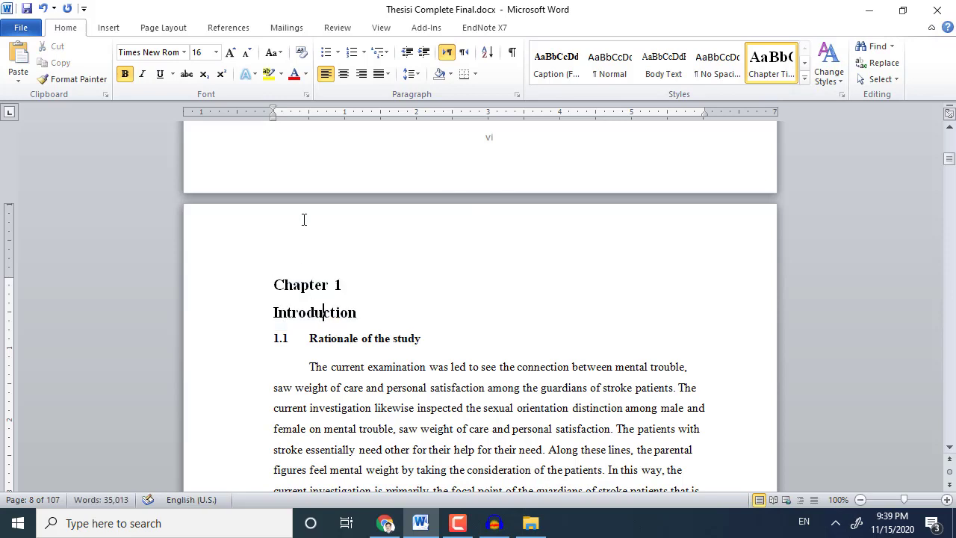
click(344, 74)
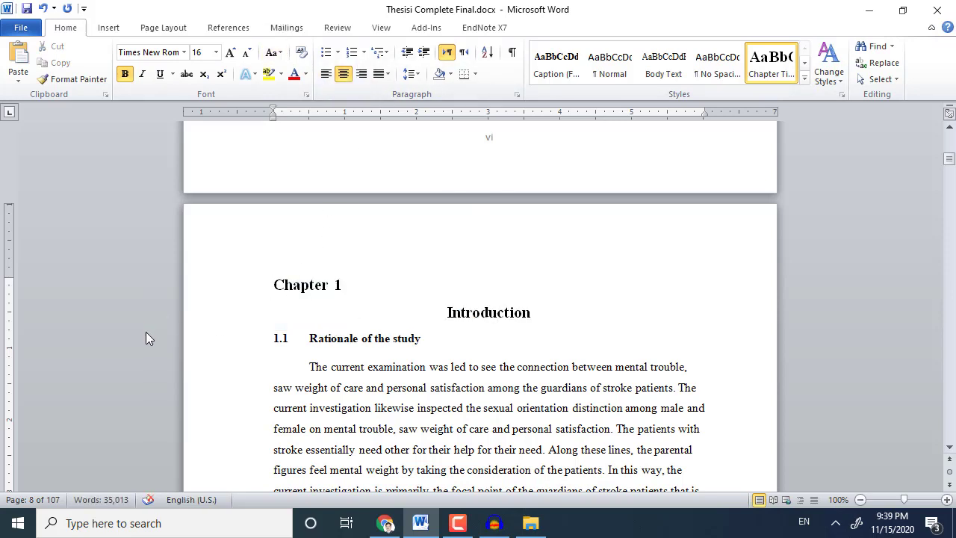
scroll(262, 311, down, 3)
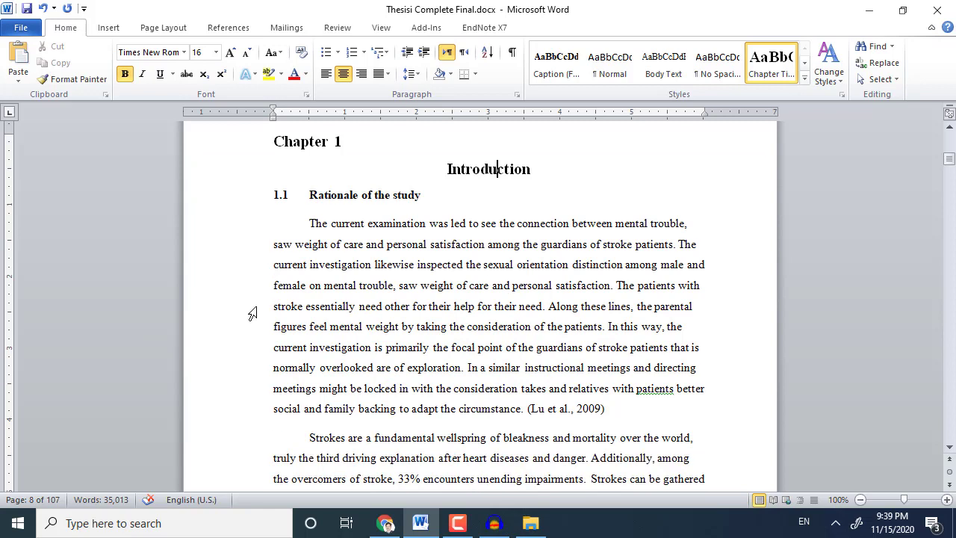
click(381, 28)
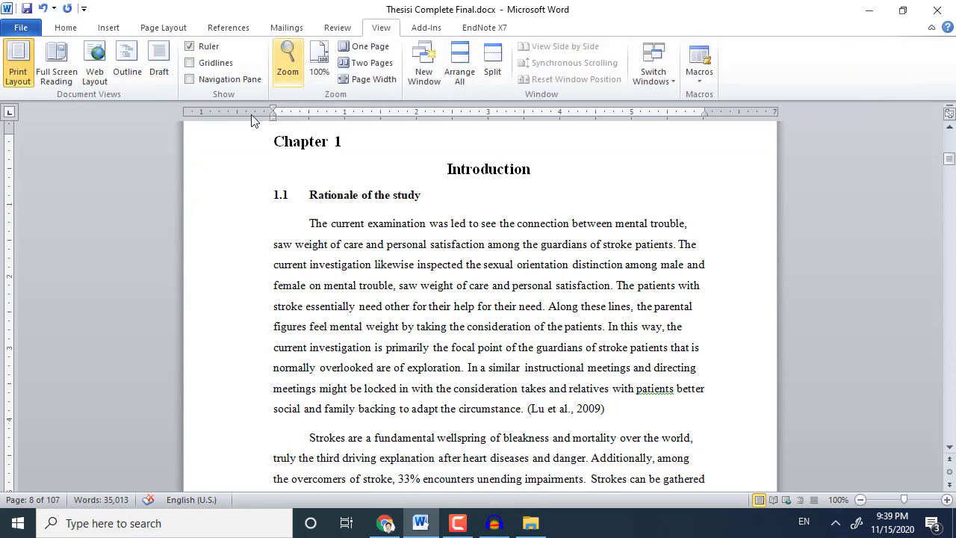
Show the Navigation Pane and enlarge the 1.1 Rationale of the study heading to 14 pt.
click(221, 84)
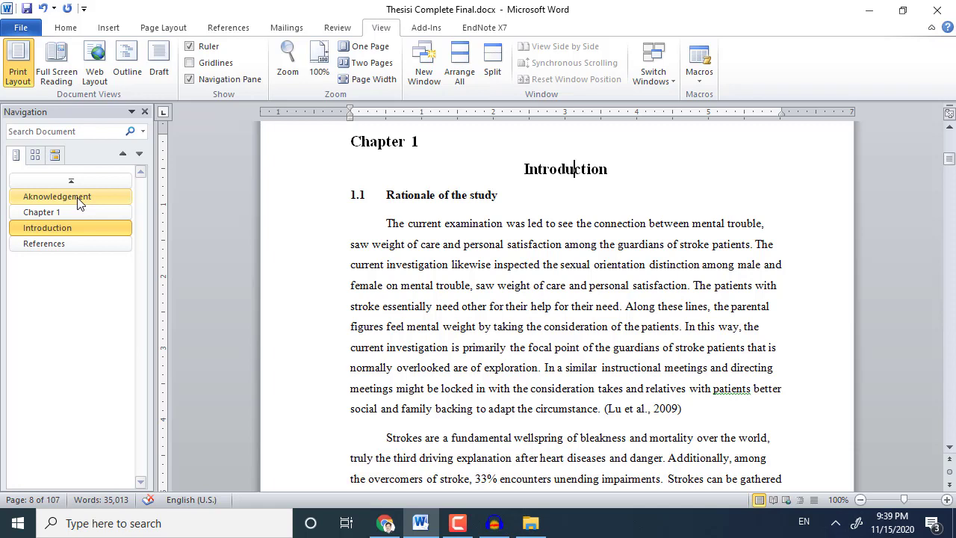
triple_click(406, 194)
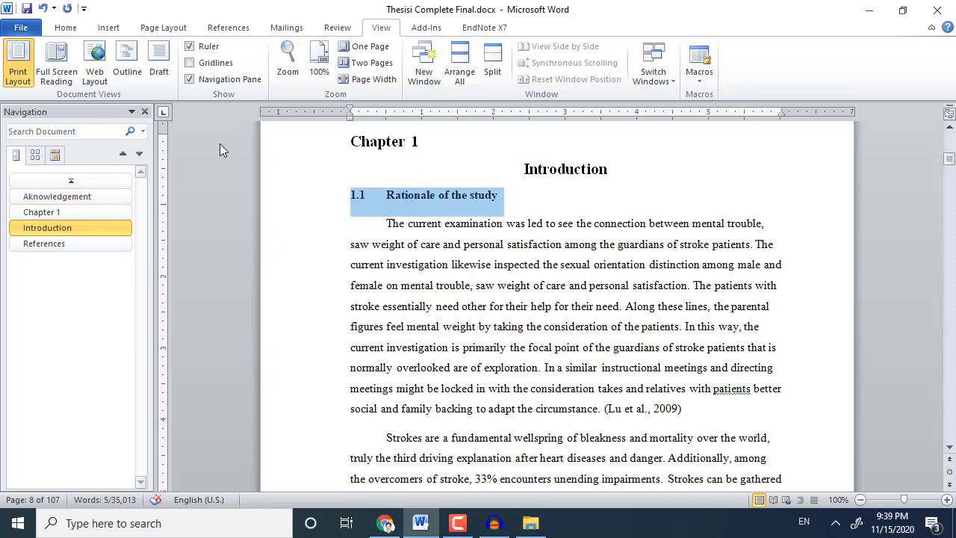
click(66, 28)
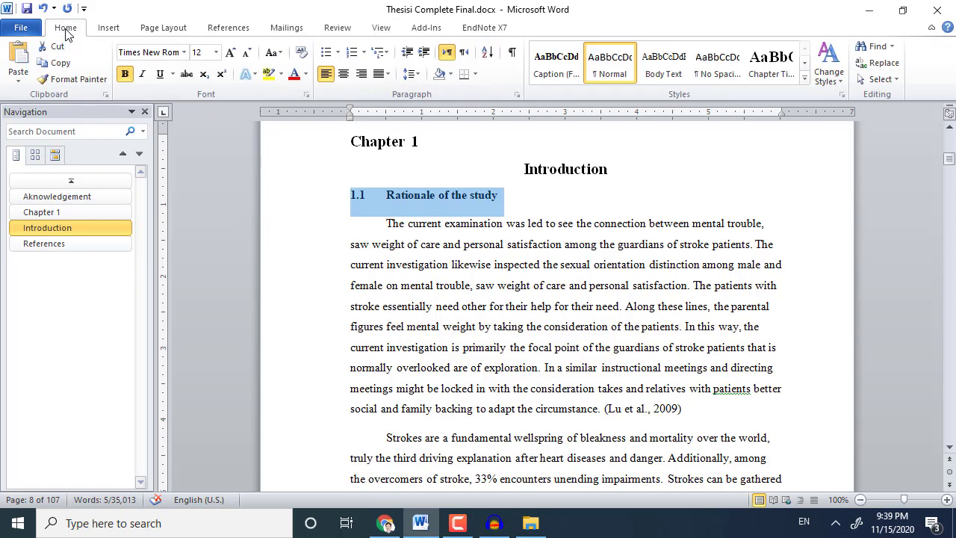
click(230, 52)
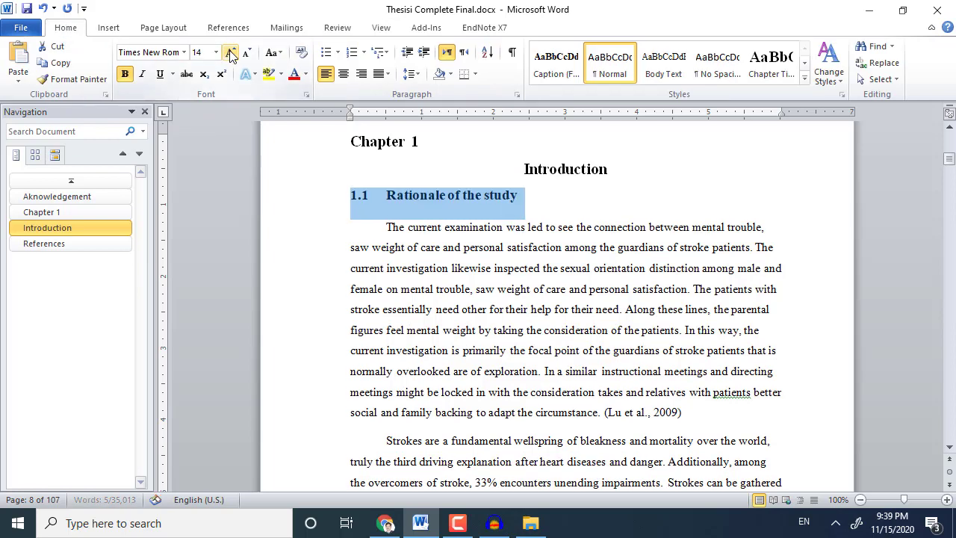
Update the Heading 2 style to match the 1.1 heading.
click(804, 62)
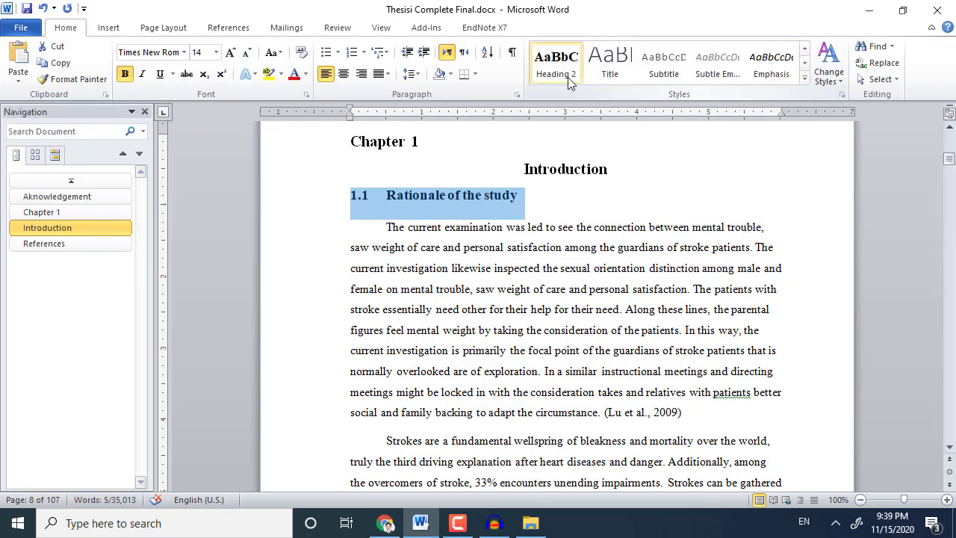
right_click(565, 74)
click(572, 80)
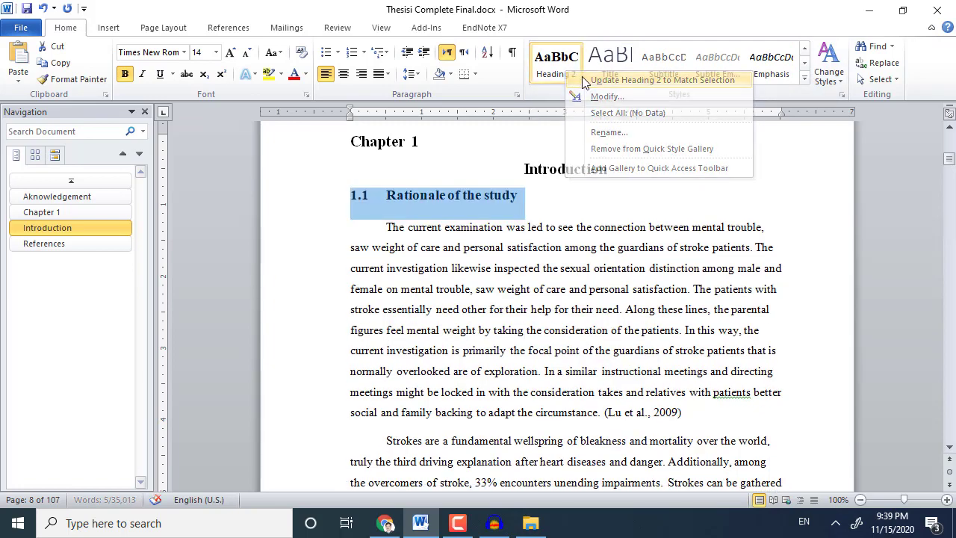
scroll(549, 132, up, 3)
scroll(549, 132, down, 8)
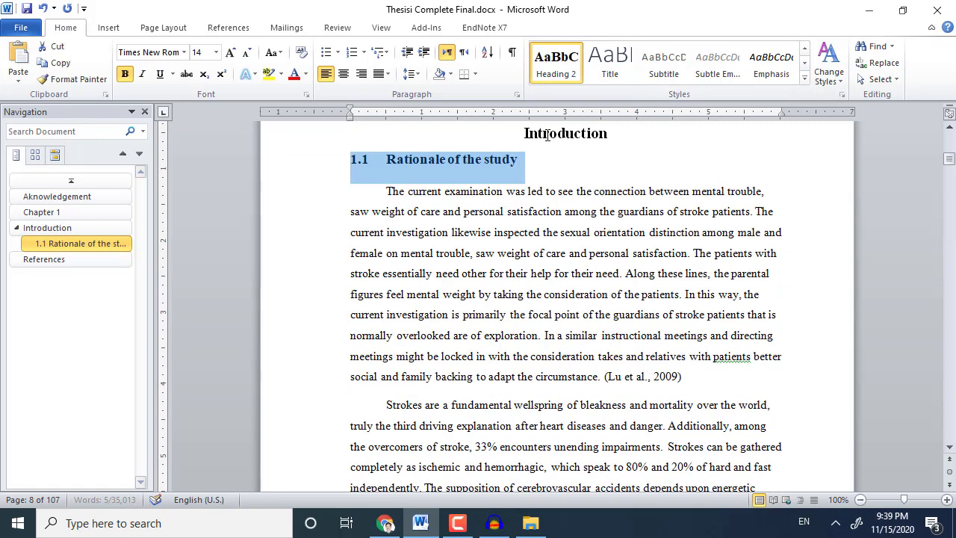
scroll(525, 232, up, 5)
click(525, 232)
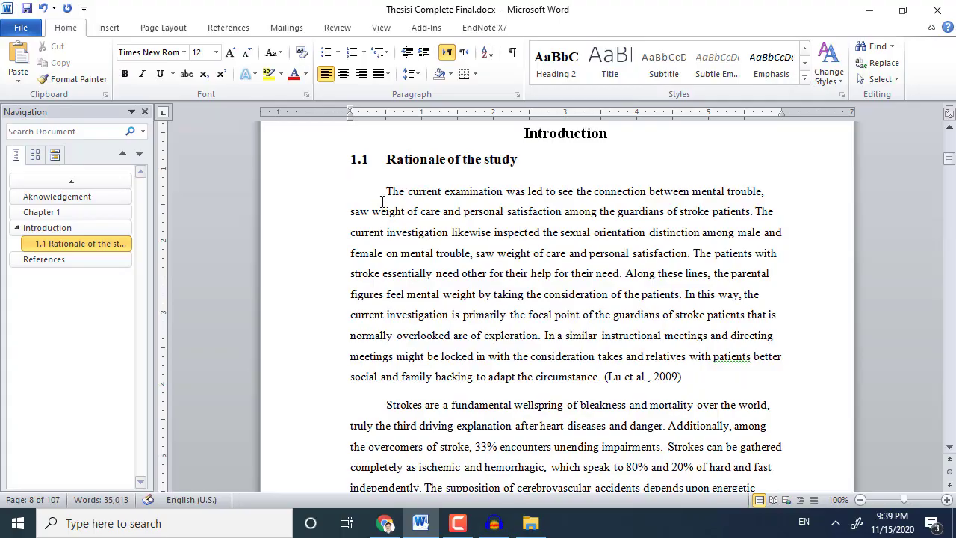
Justify the body paragraphs of section 1.1.
drag(386, 191, 805, 455)
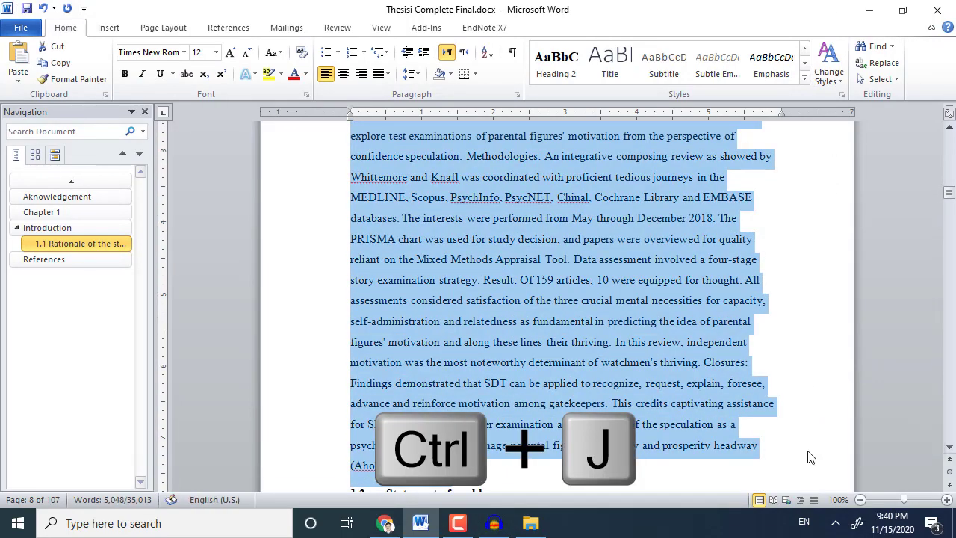
key(ctrl+j)
scroll(566, 298, down, 4)
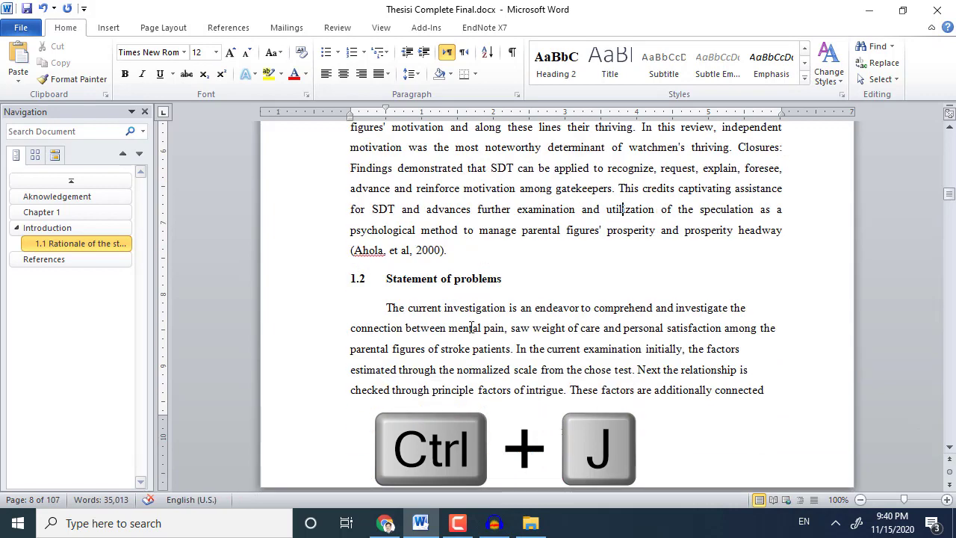
Apply Heading 2 to the 1.2 Statement of problems and 1.3 Objectives of the study headings.
triple_click(457, 282)
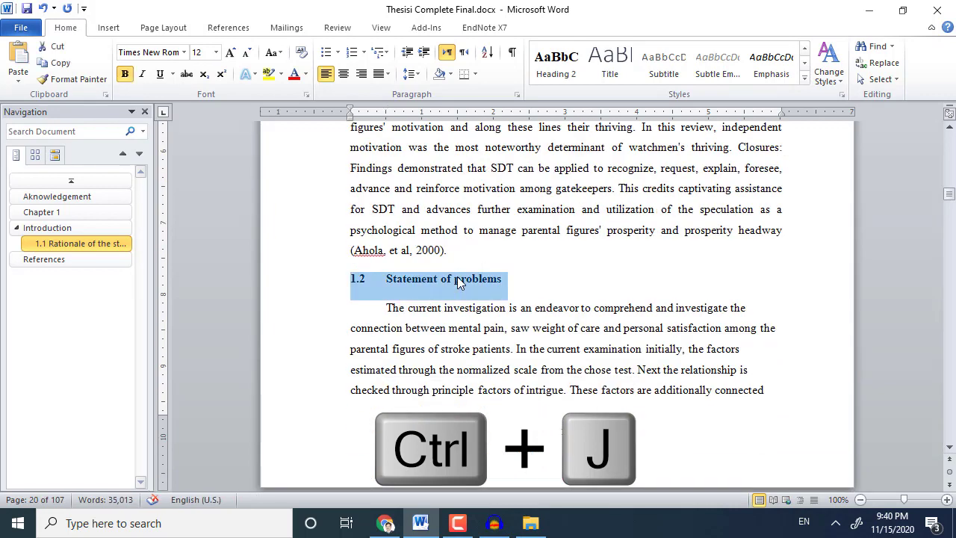
click(555, 63)
scroll(386, 410, down, 3)
scroll(386, 410, down, 5)
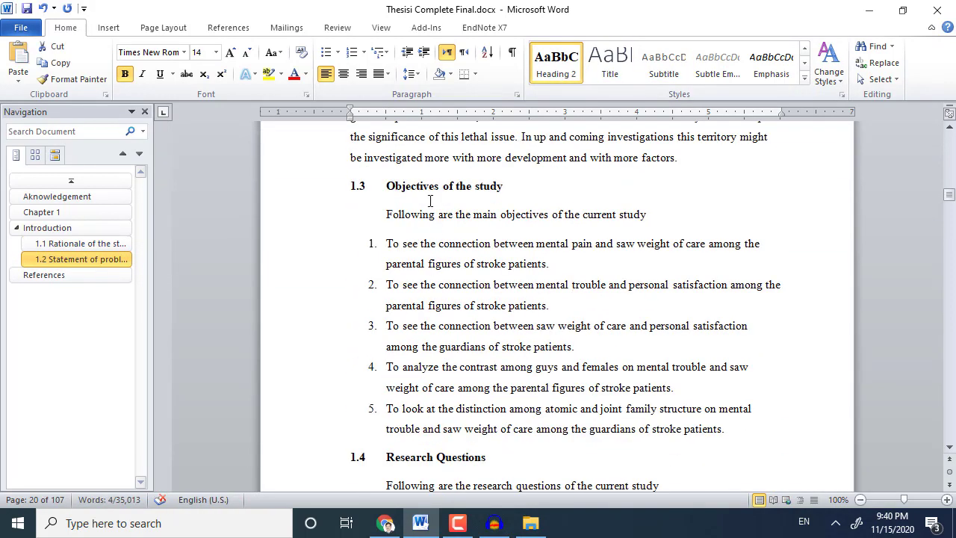
triple_click(448, 186)
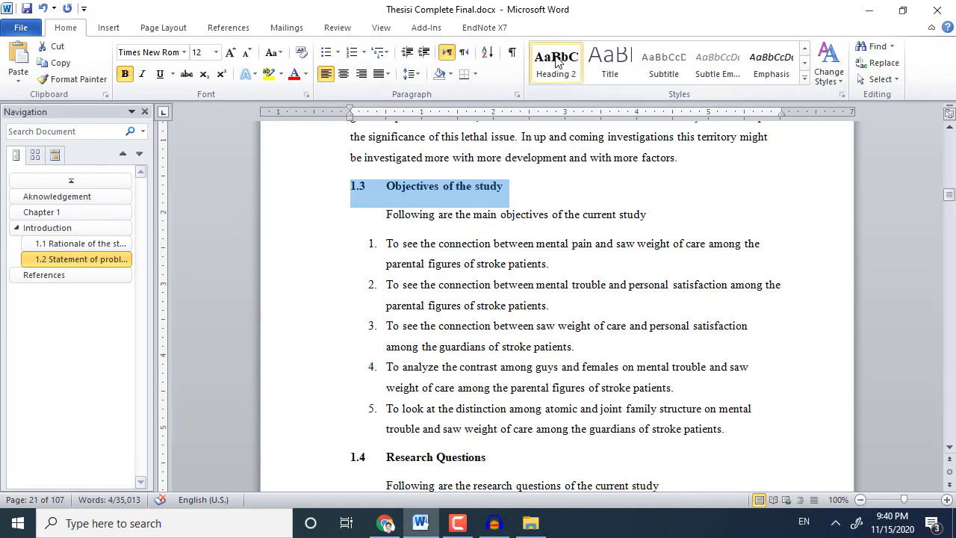
click(556, 63)
Justify an earlier body paragraph in Chapter 1.
scroll(569, 271, up, 5)
scroll(569, 272, up, 3)
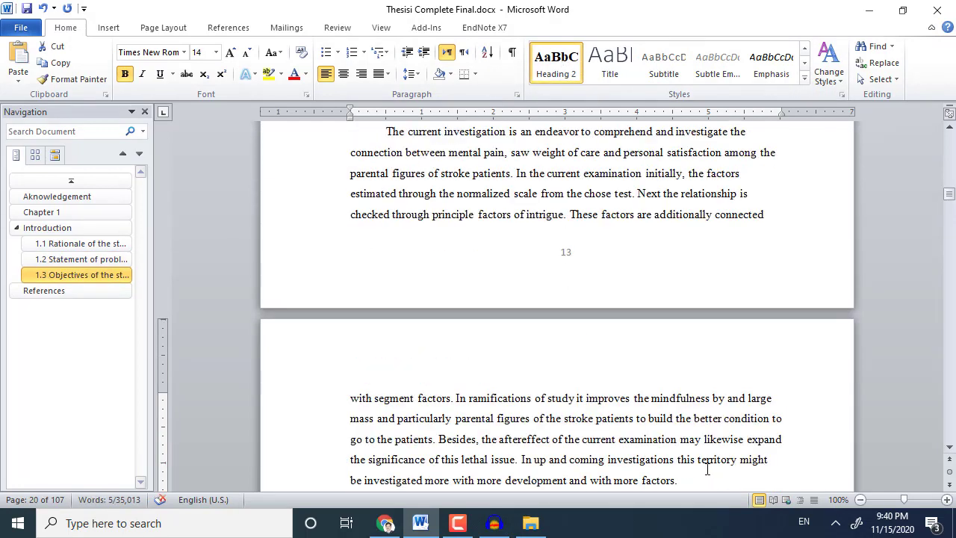
scroll(707, 469, up, 4)
drag(406, 295, 684, 225)
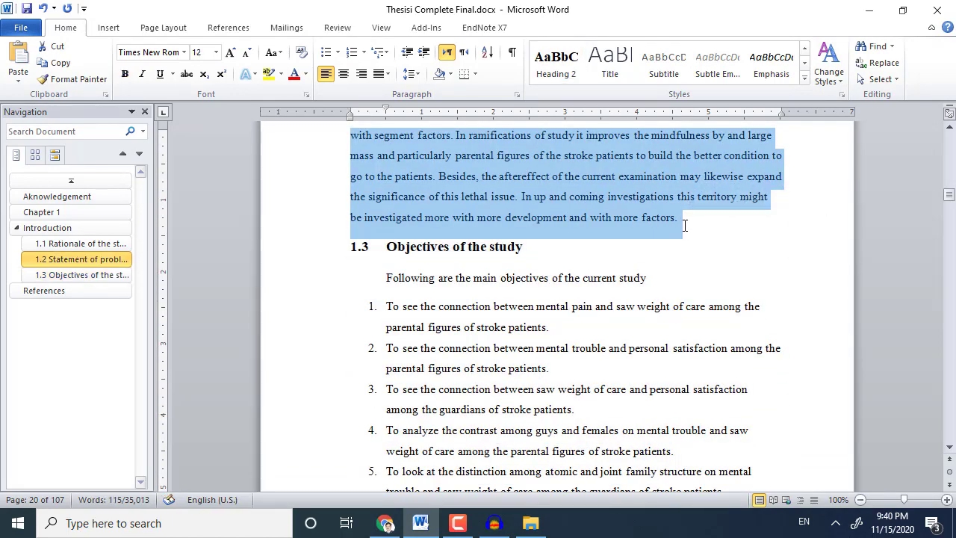
key(ctrl+j)
Make 1.4 Research Questions and 1.5 Hypotheses Heading 2, shrinking the empty line above 1.5.
scroll(656, 244, up, 10)
scroll(654, 253, down, 10)
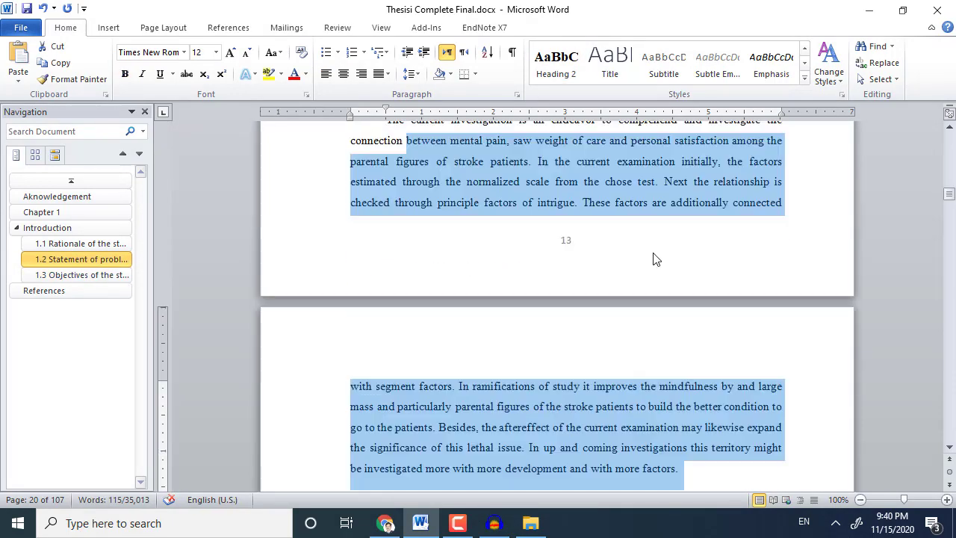
scroll(647, 261, down, 5)
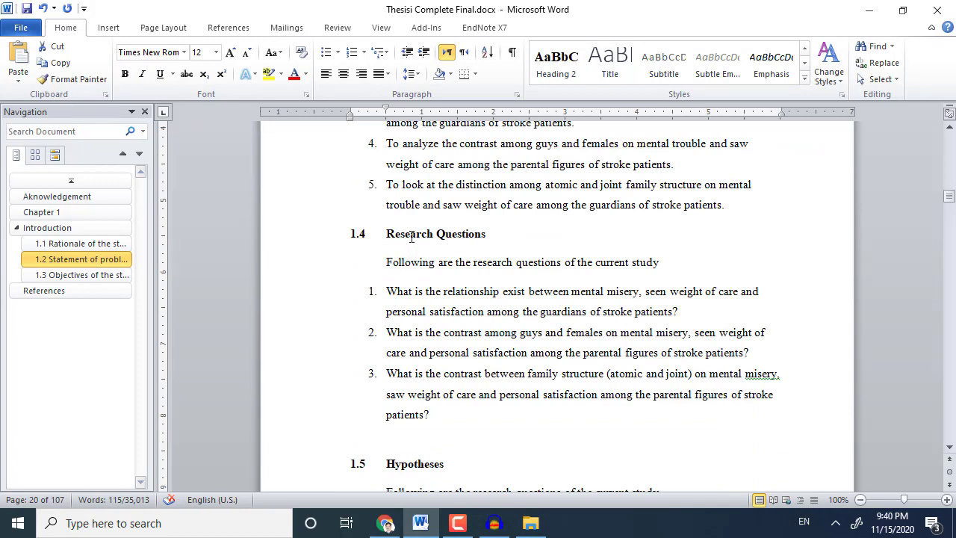
triple_click(410, 236)
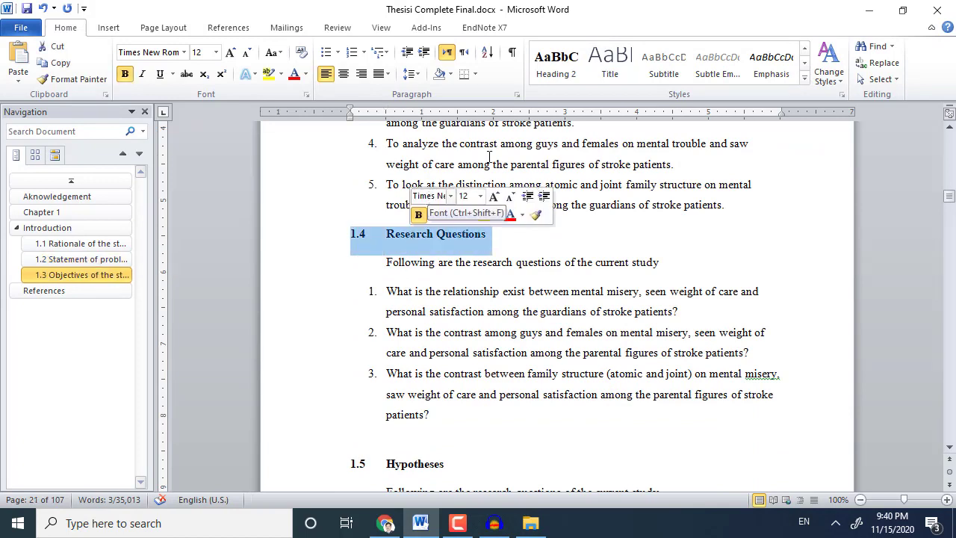
click(555, 64)
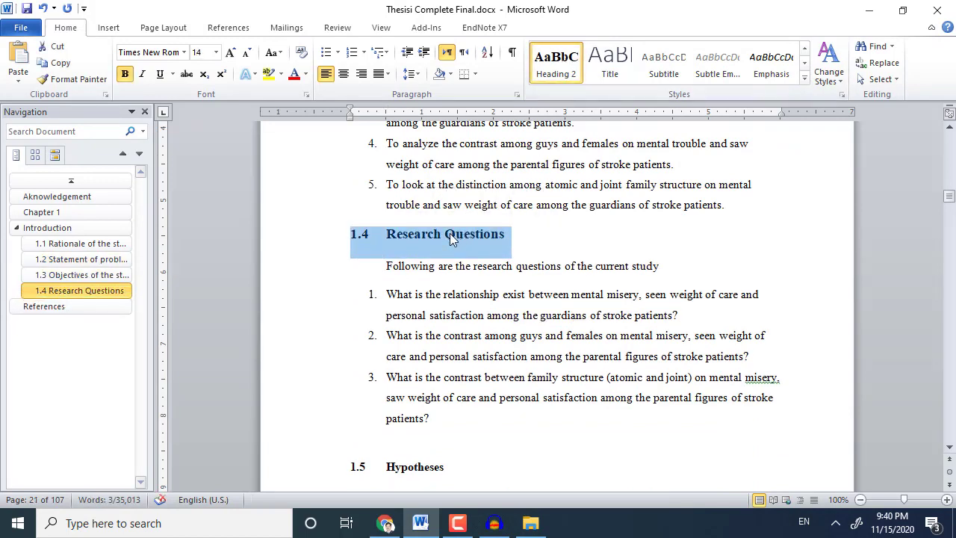
scroll(427, 299, down, 3)
triple_click(420, 290)
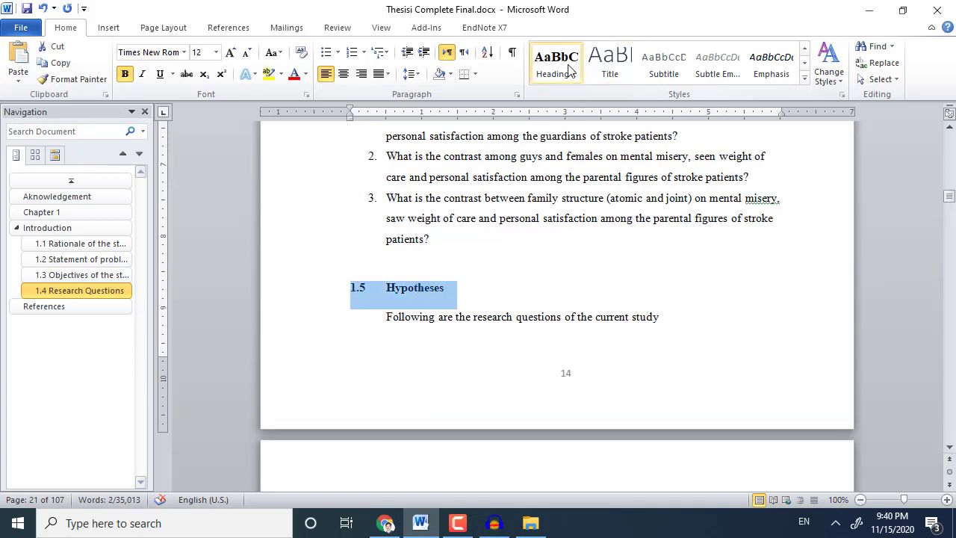
click(569, 71)
click(396, 266)
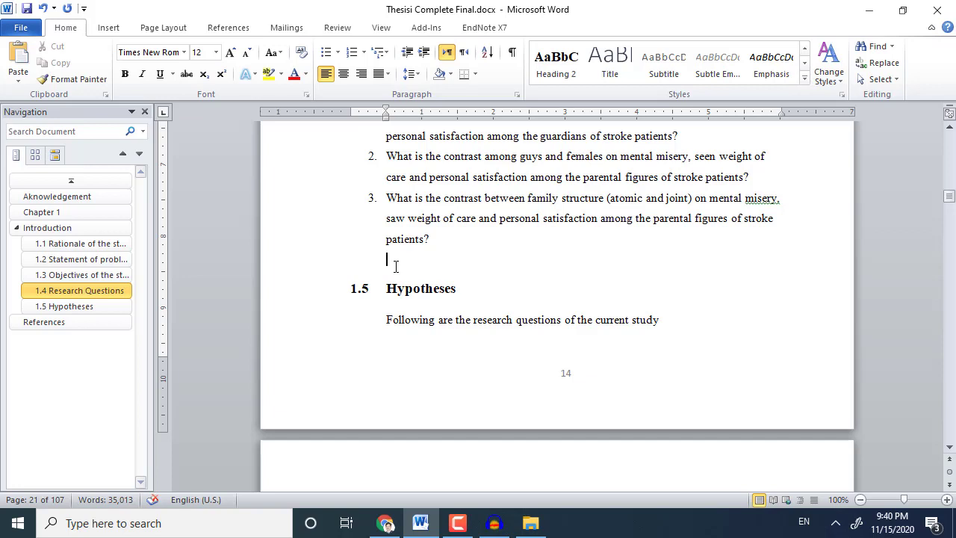
key(ctrl+bracketleft)
key(ctrl+bracketleft)
key(ctrl+bracketleft)
key(ctrl+bracketleft)
key(ctrl+bracketleft)
key(ctrl+bracketleft)
key(ctrl+bracketleft)
key(ctrl+bracketleft)
key(ctrl+bracketleft)
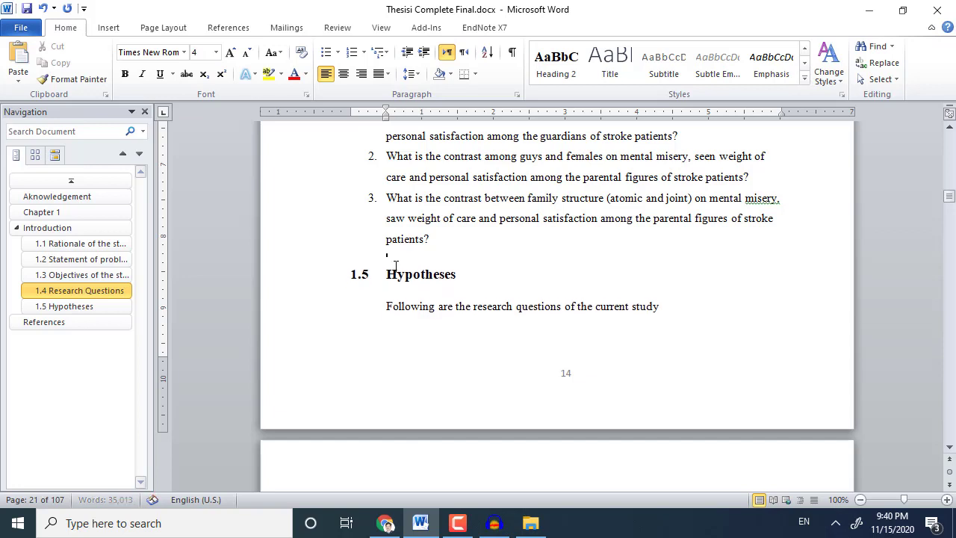
Apply Heading 2 to 1.6 and 1.7 Definitions od terms, and justify the Significance paragraph.
scroll(401, 270, down, 10)
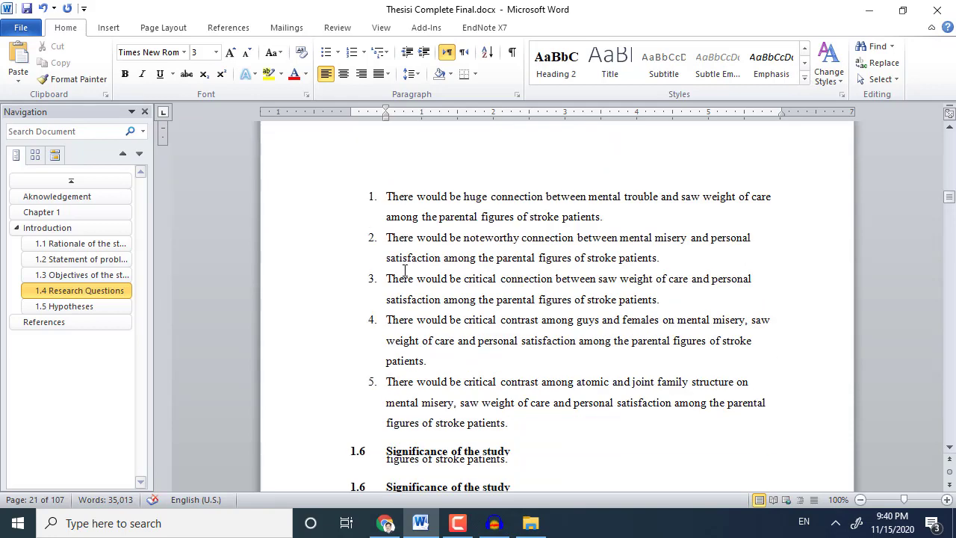
triple_click(412, 162)
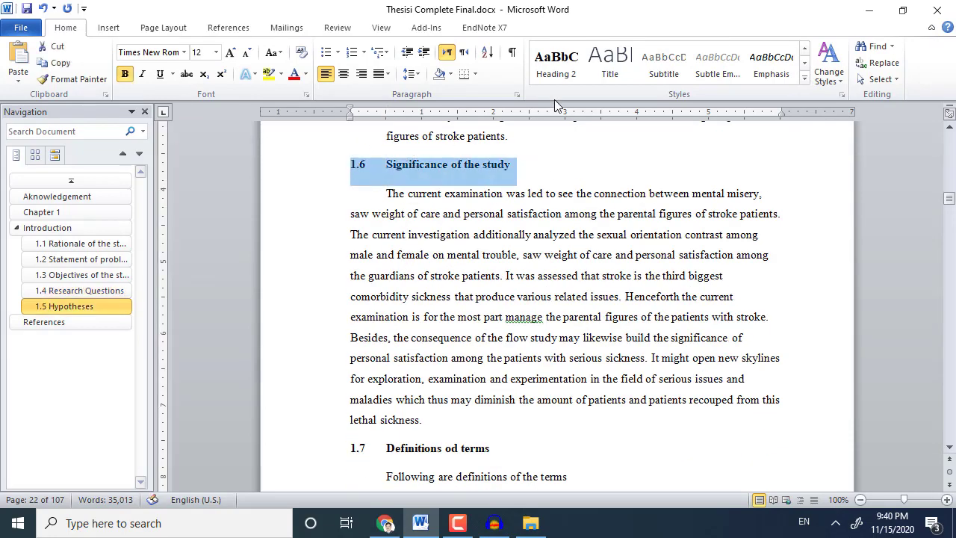
click(556, 65)
scroll(400, 296, down, 3)
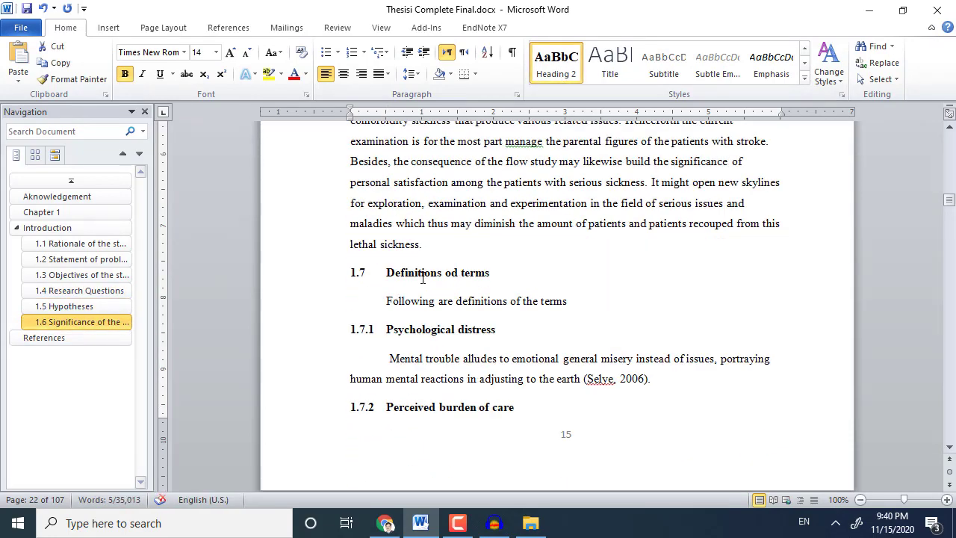
triple_click(423, 273)
click(555, 66)
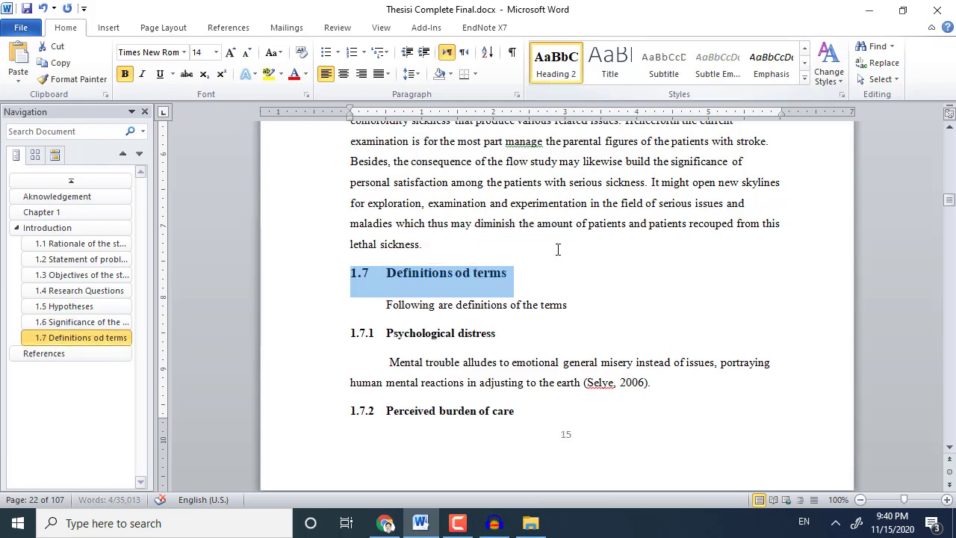
scroll(558, 249, up, 5)
drag(420, 289, 546, 392)
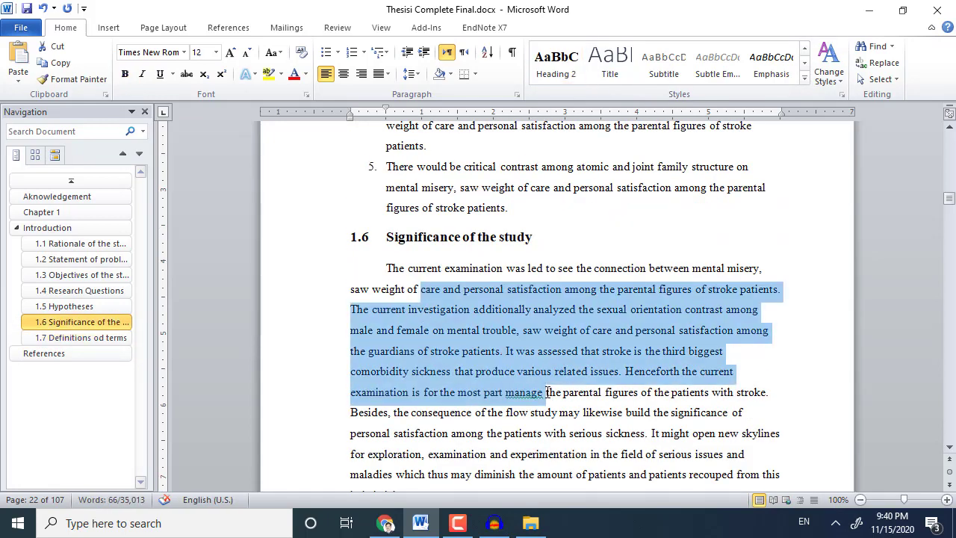
key(ctrl+j)
scroll(547, 393, down, 5)
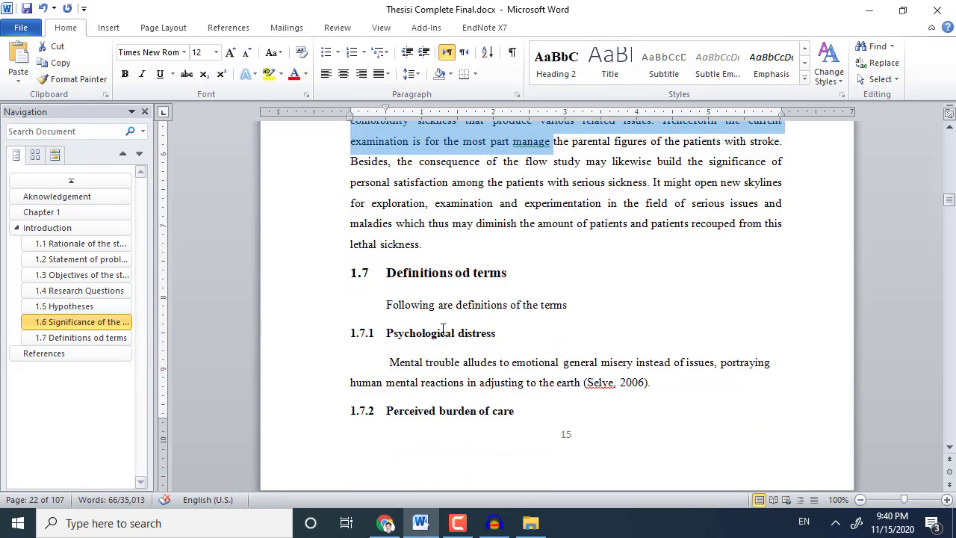
Update the Heading 3 style to match the 1.7.1 Psychological distress heading.
click(364, 273)
triple_click(385, 334)
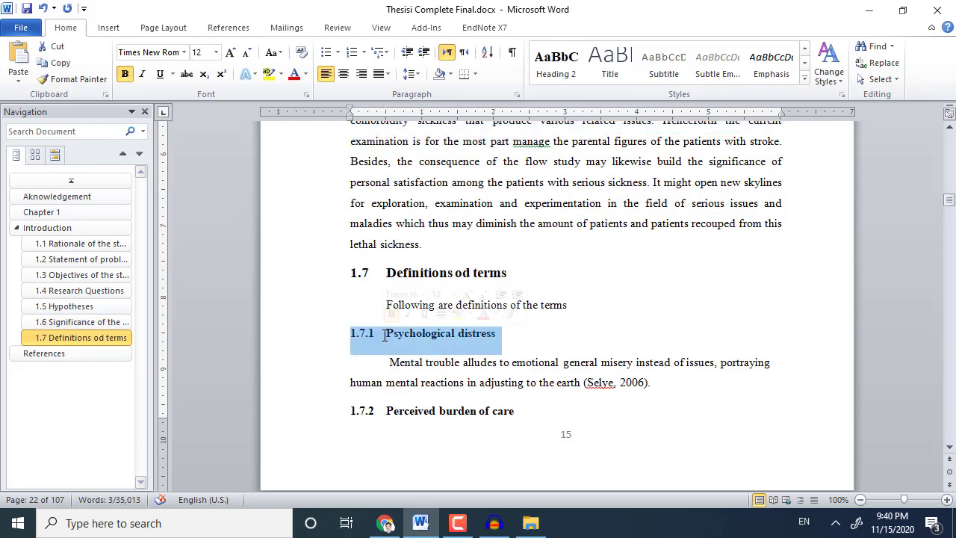
click(804, 63)
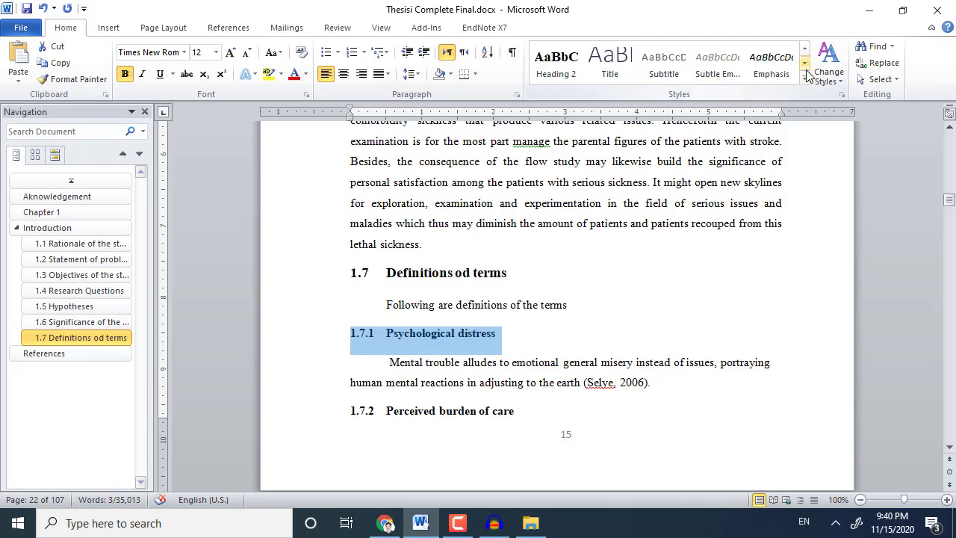
click(805, 64)
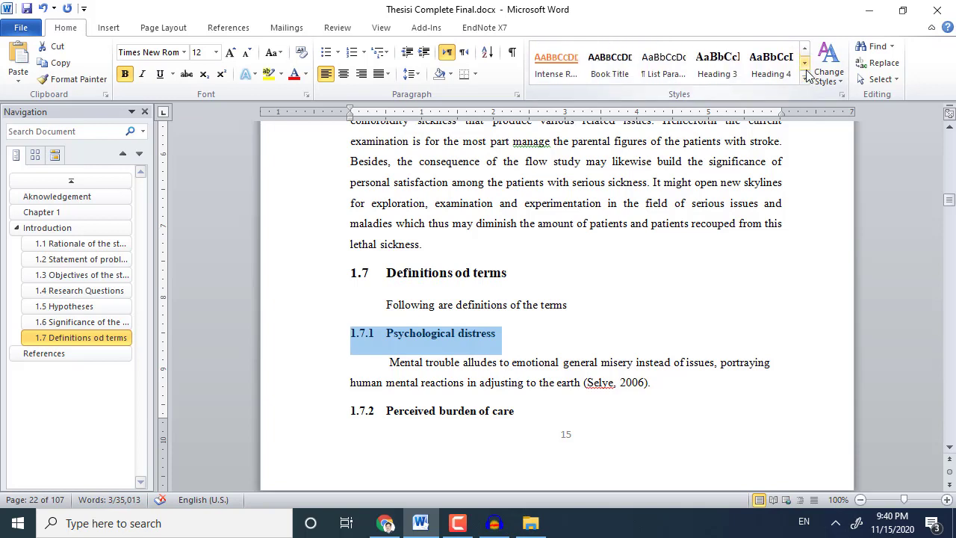
right_click(721, 68)
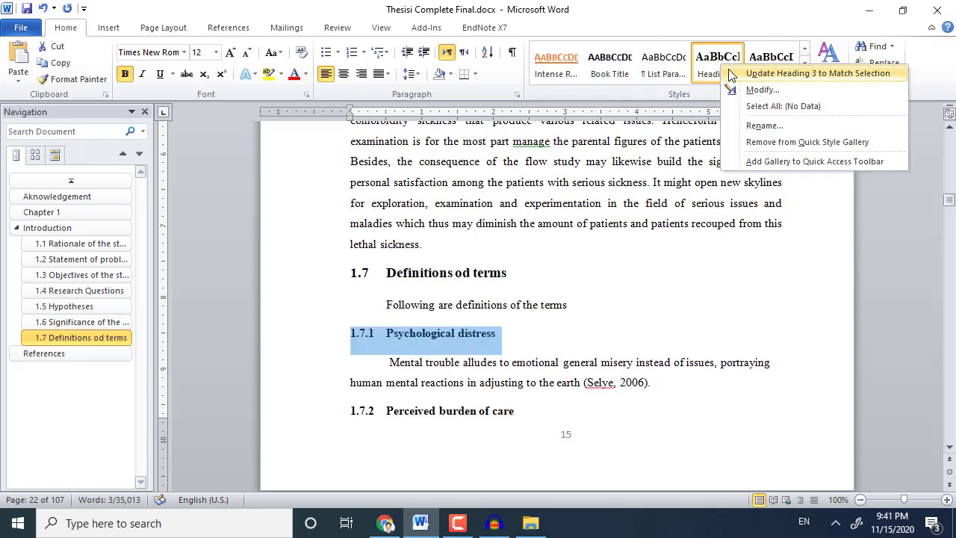
click(730, 72)
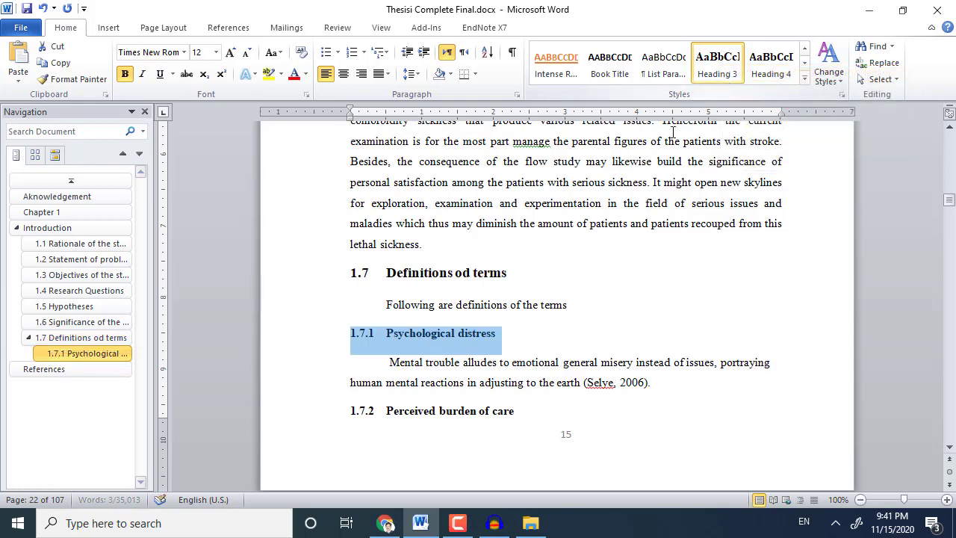
Make 1.7.2 Perceived burden of care and 1.7.3 Quality of life Heading 3, pushing 1.7.2 to the next page.
scroll(445, 336, down, 4)
triple_click(426, 267)
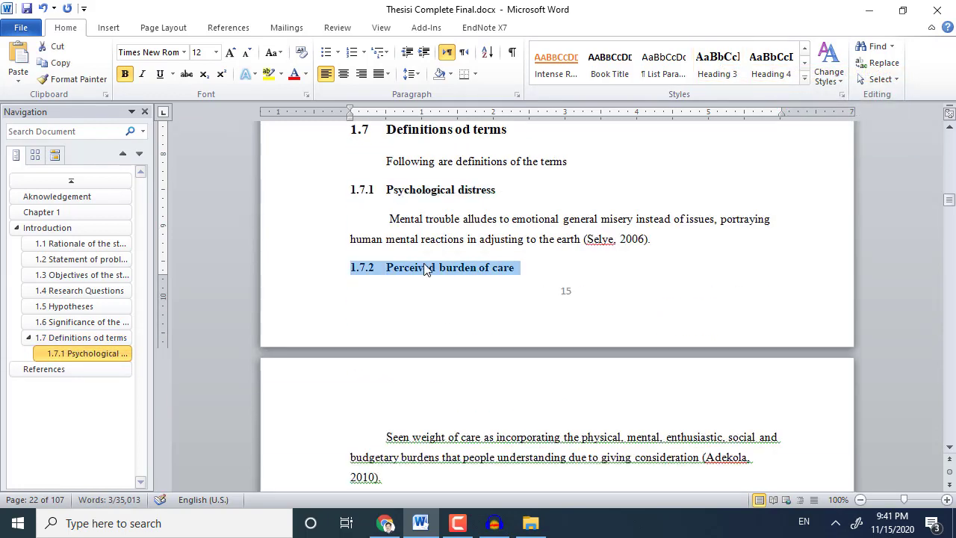
click(717, 63)
click(654, 238)
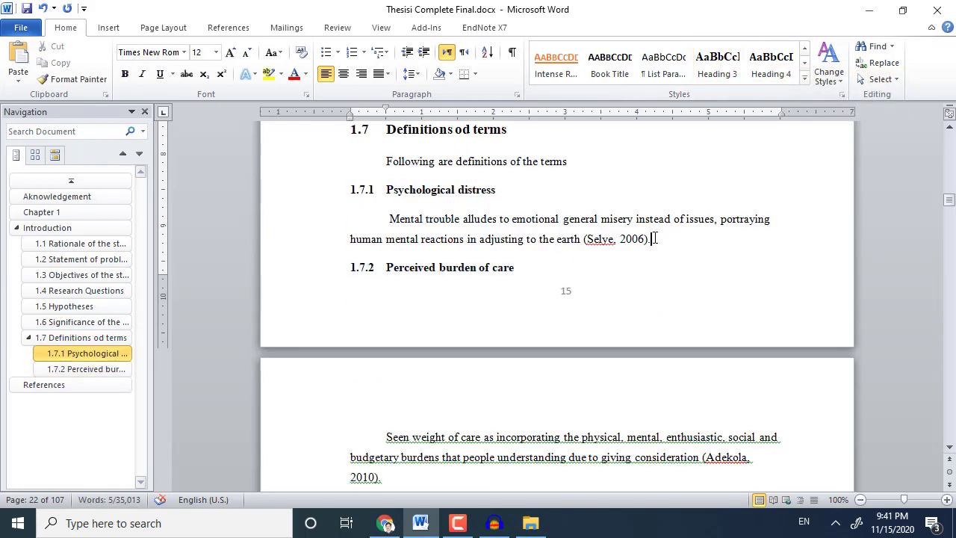
key(Return)
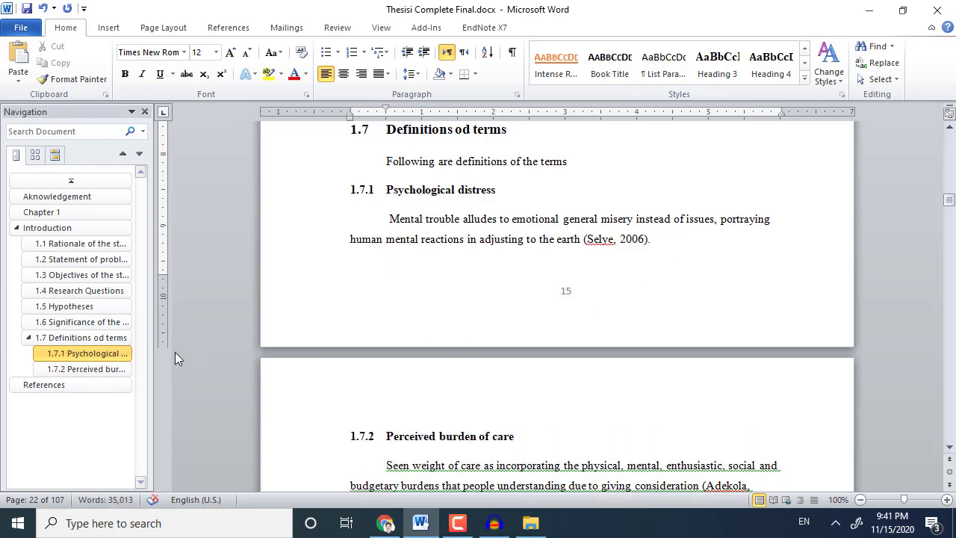
scroll(324, 348, down, 6)
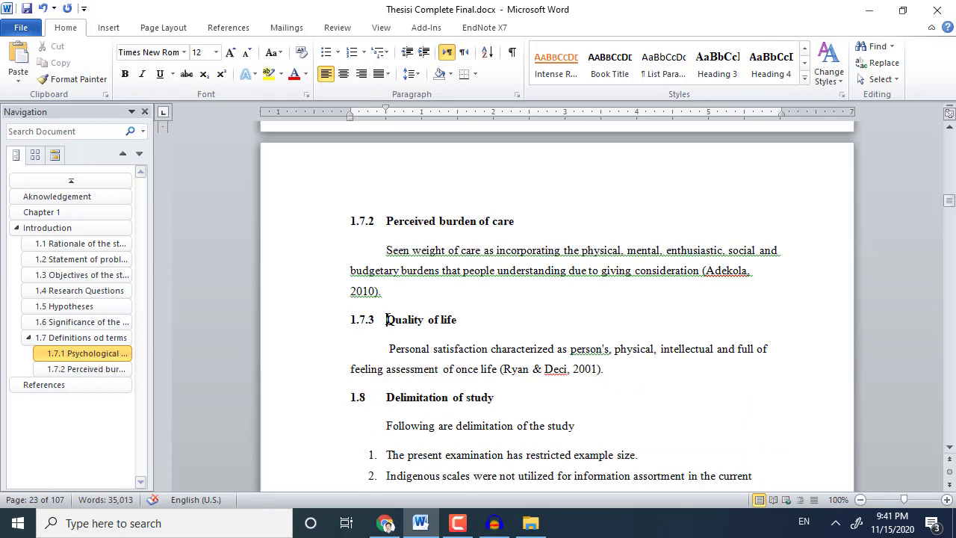
triple_click(387, 320)
click(717, 64)
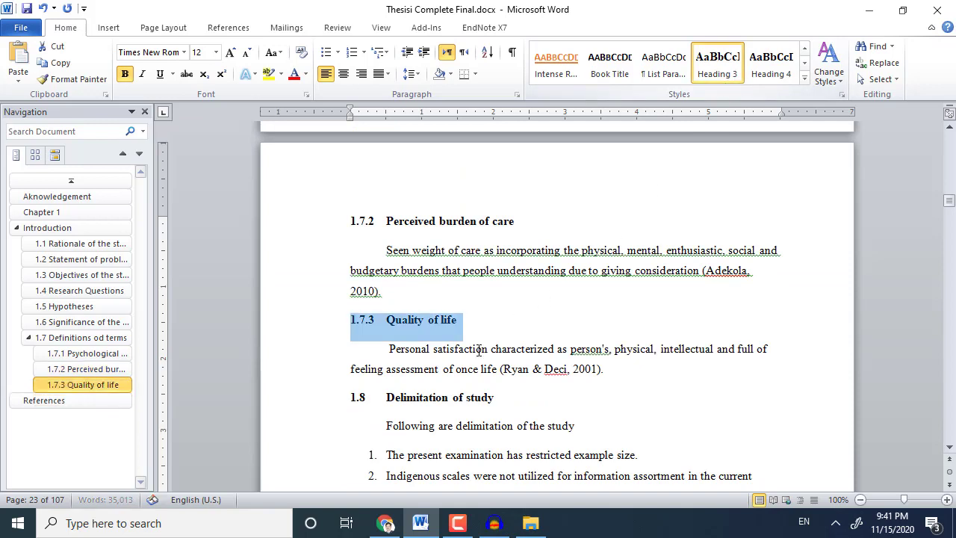
scroll(479, 349, down, 3)
Apply Heading 2 to the 1.8 Delimitation of study heading.
triple_click(441, 293)
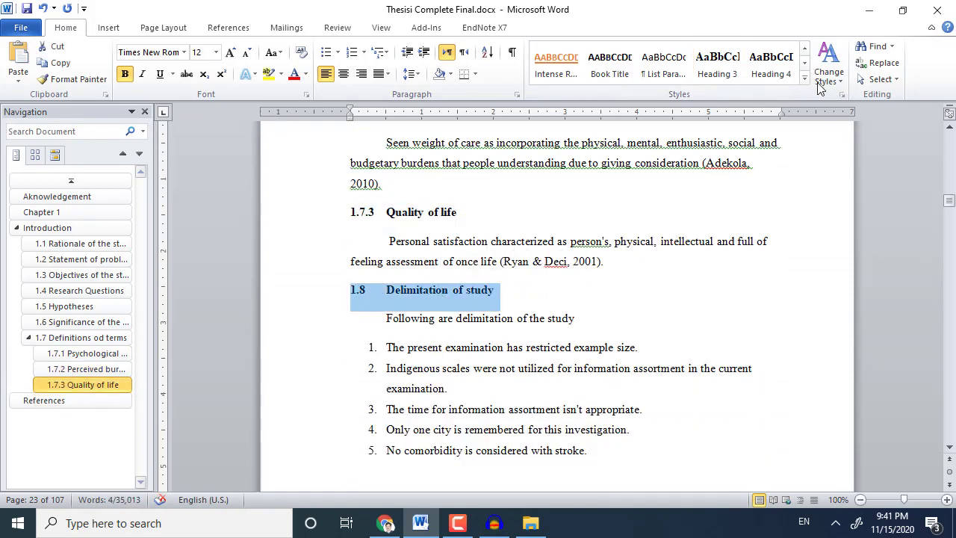
click(805, 49)
click(805, 49)
click(805, 48)
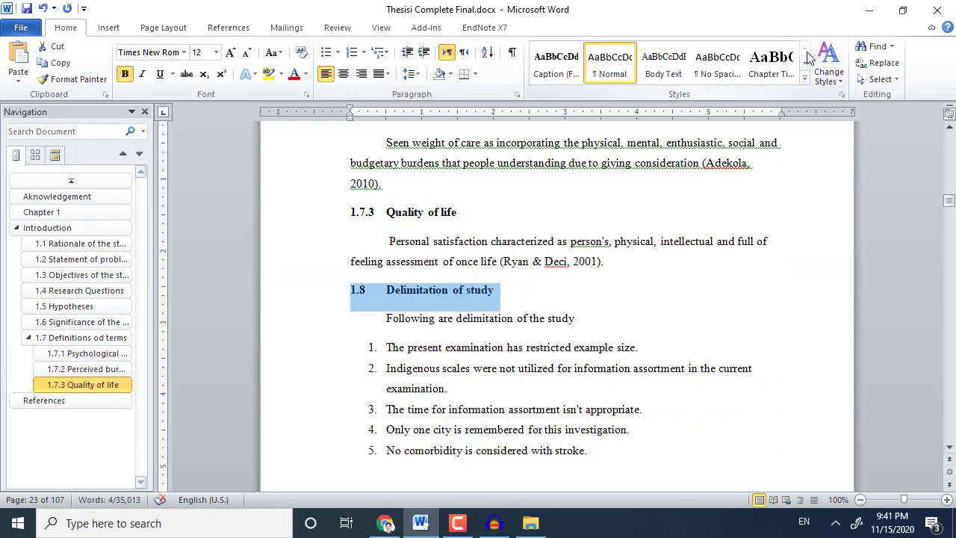
click(805, 63)
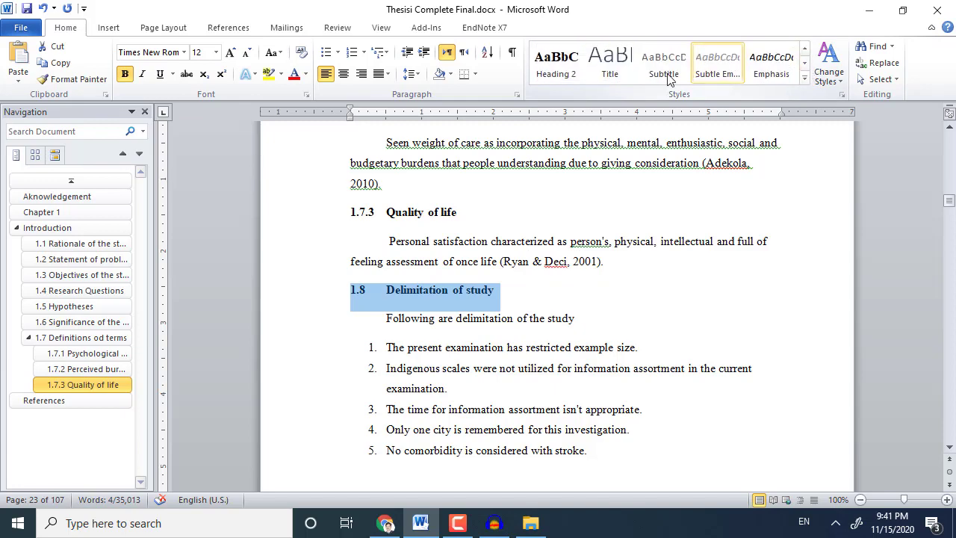
click(557, 63)
Give Chapter II and Literature Review the Chapter Title style and centre Literature Review.
scroll(436, 296, down, 12)
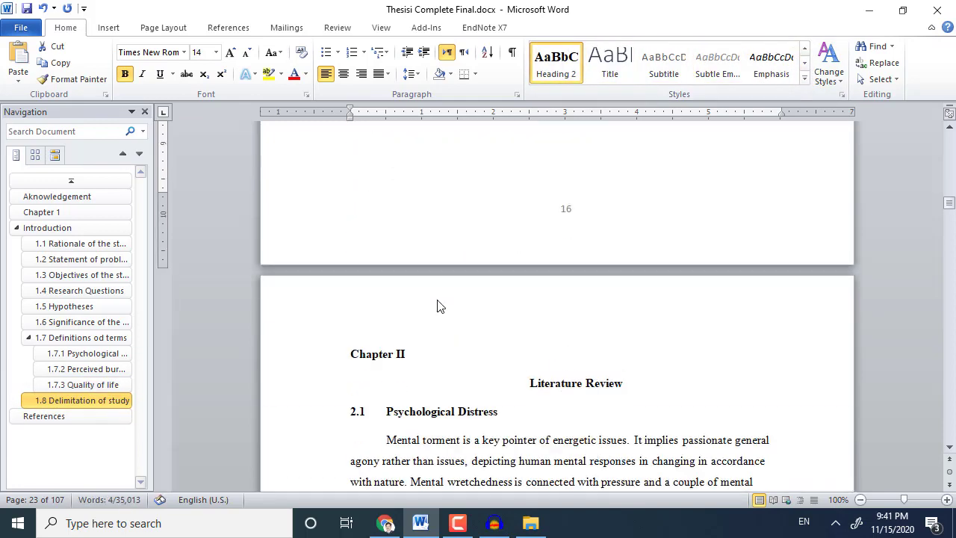
triple_click(353, 250)
ctrl+click(604, 275)
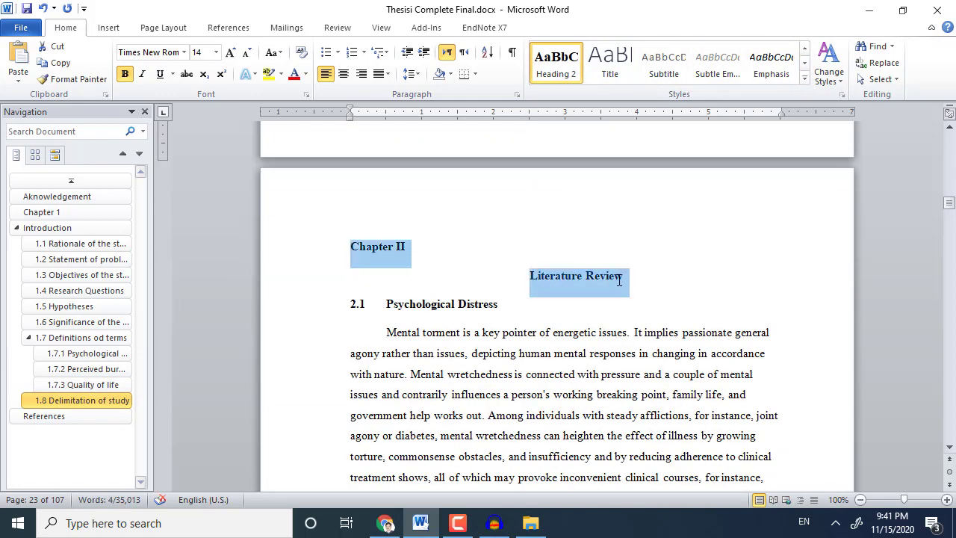
click(804, 62)
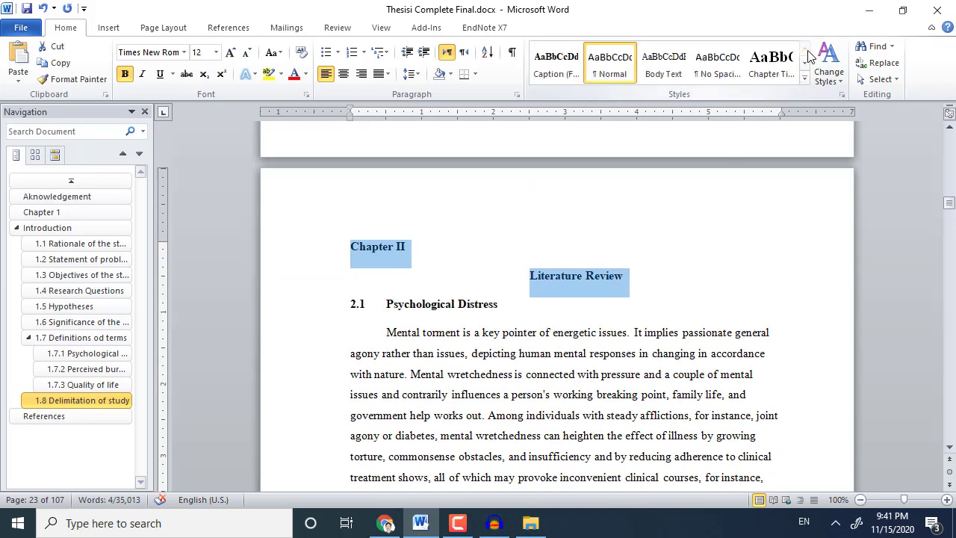
click(771, 64)
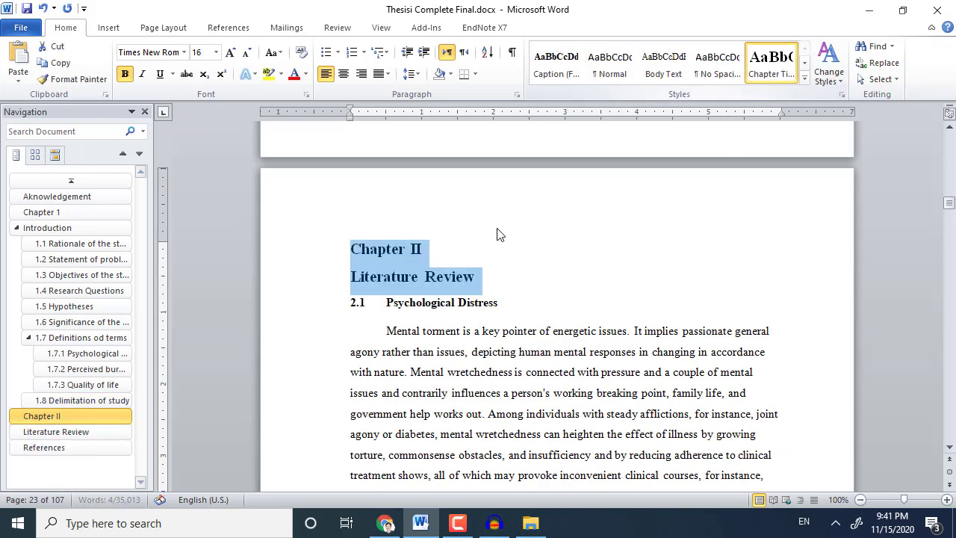
click(421, 277)
click(342, 74)
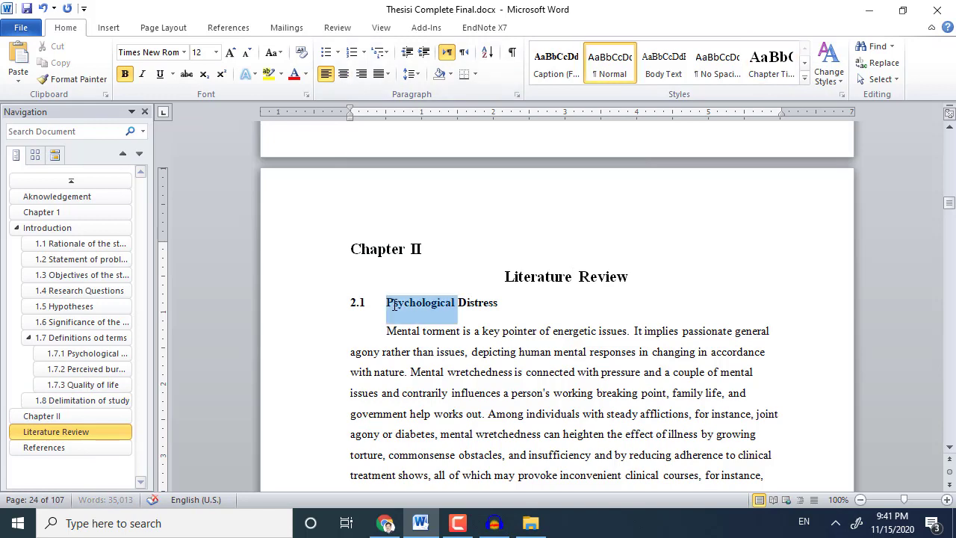
Apply Heading 2 to the 2.1 Psychological Distress heading.
triple_click(388, 301)
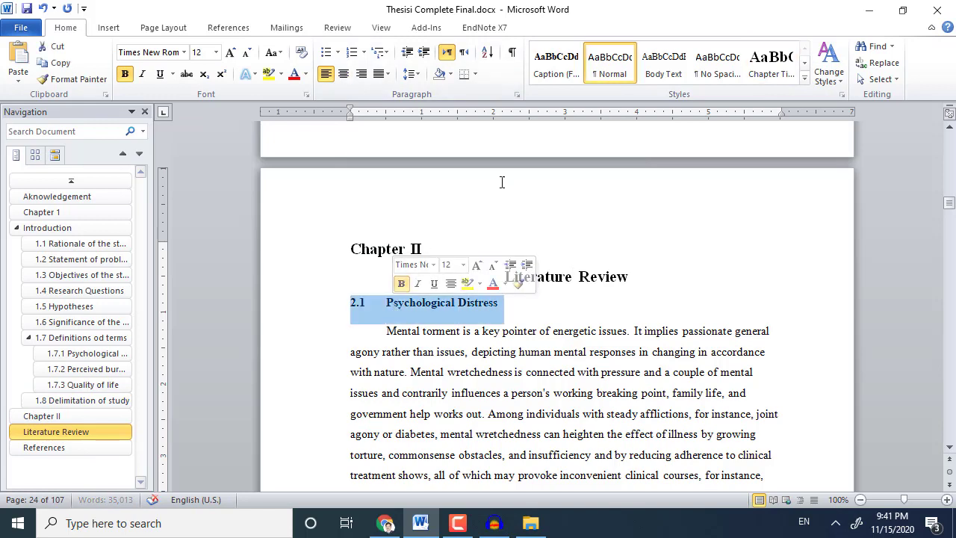
click(805, 62)
click(557, 64)
scroll(444, 291, down, 3)
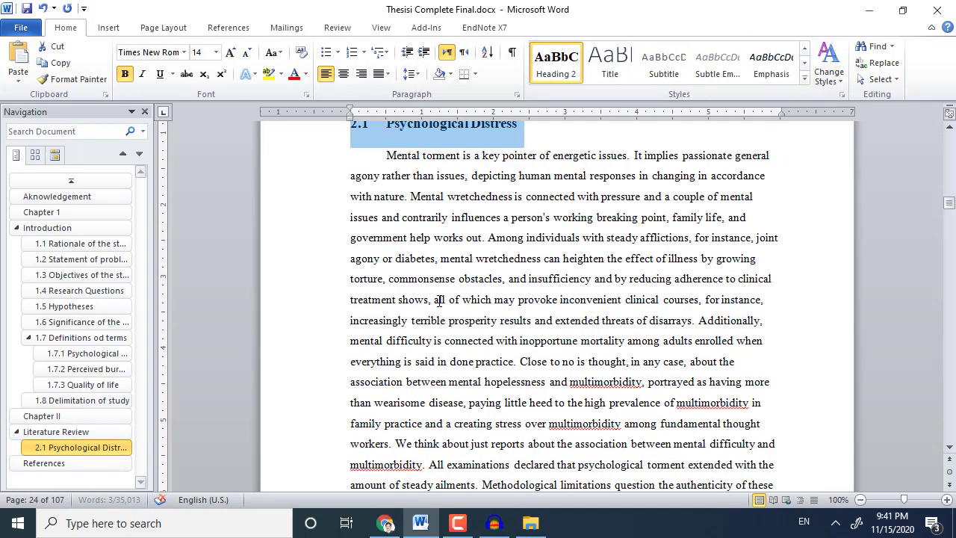
Justify the three 2.1 paragraphs, including Since 1975 and In a multi year, and delete the empty line.
click(456, 278)
text(x)
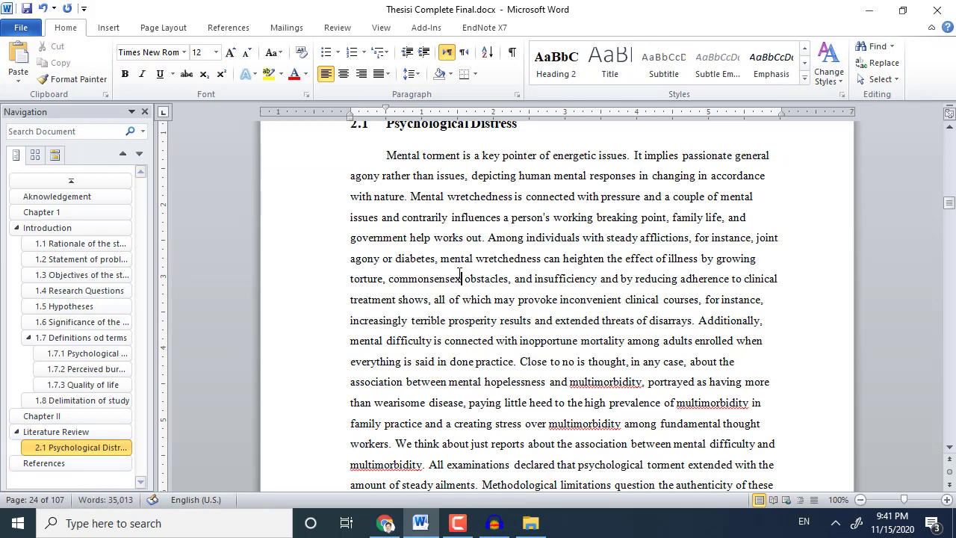
key(ctrl+j)
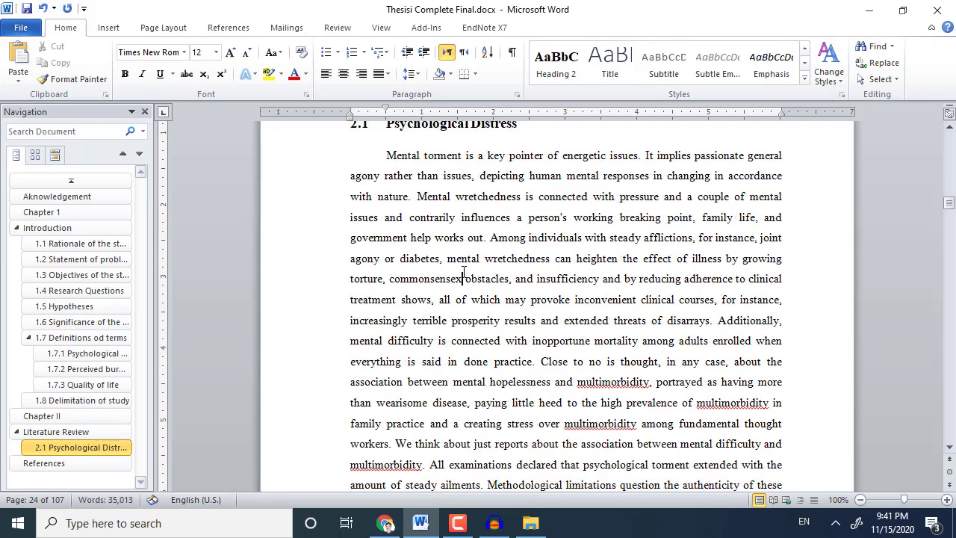
scroll(463, 272, down, 15)
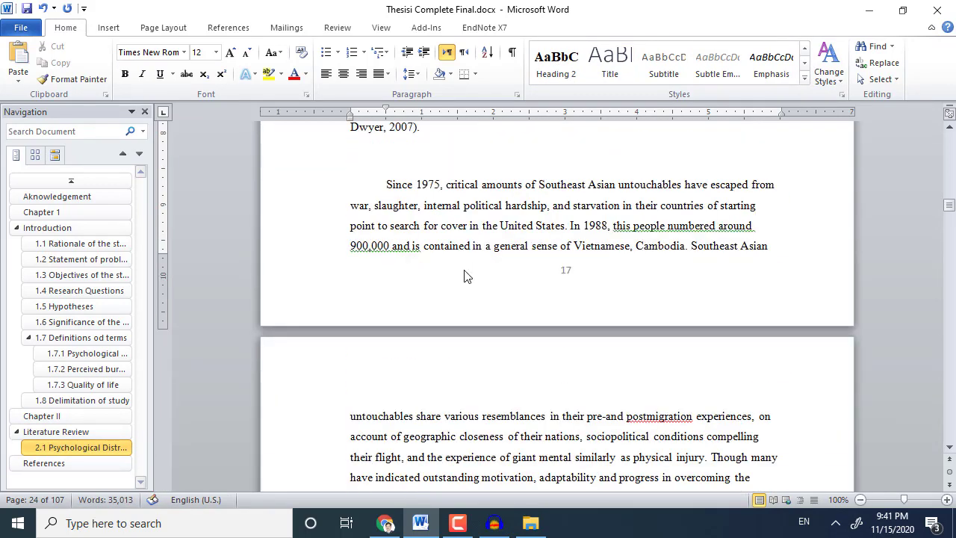
click(480, 226)
key(ctrl+j)
scroll(480, 225, down, 12)
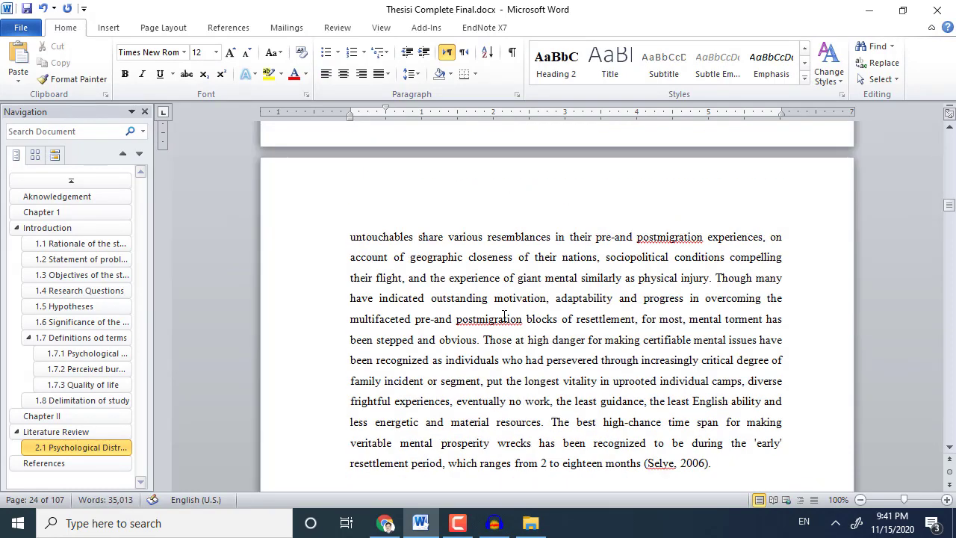
click(501, 301)
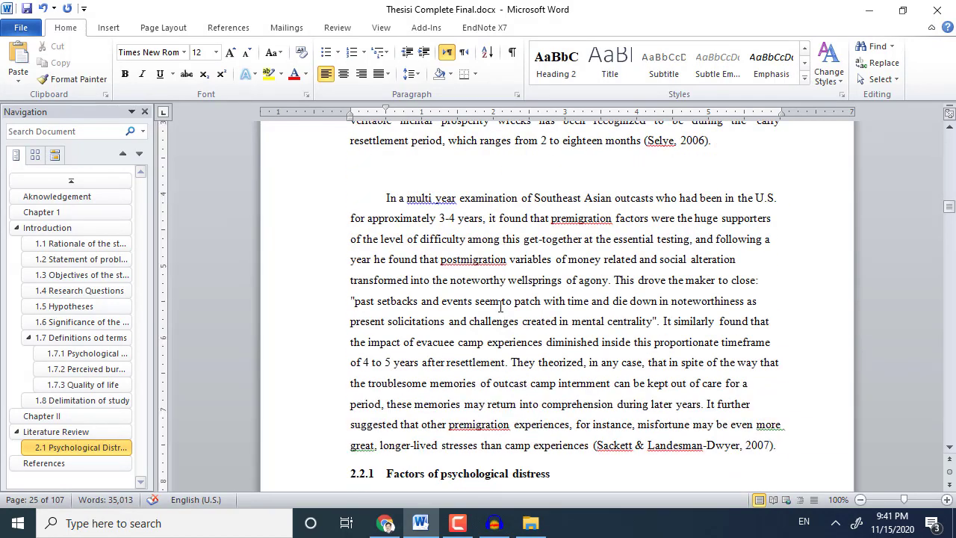
key(ctrl+j)
click(431, 183)
key(Delete)
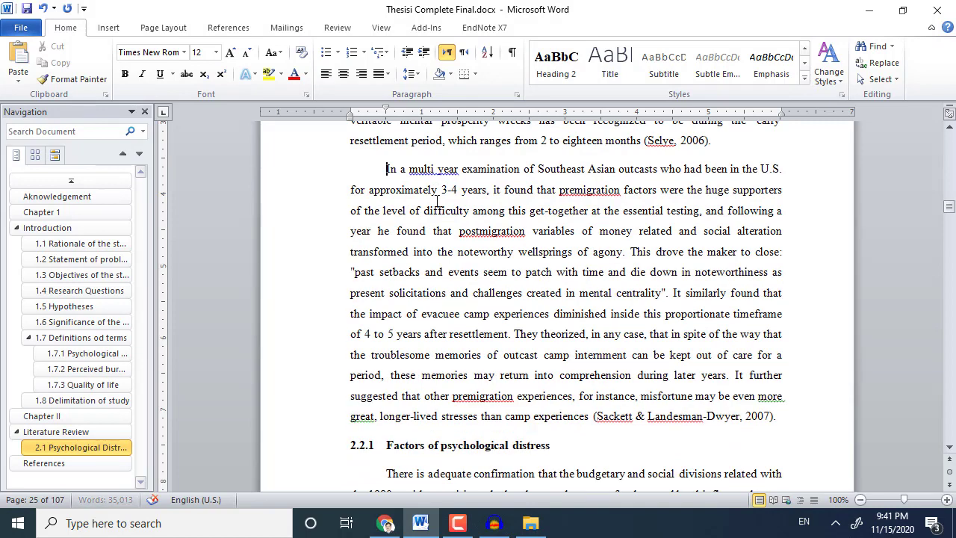
scroll(458, 255, down, 5)
Renumber 2.2.1 to 2.1.1 and apply Heading 3 to Factors of psychological distress.
triple_click(452, 232)
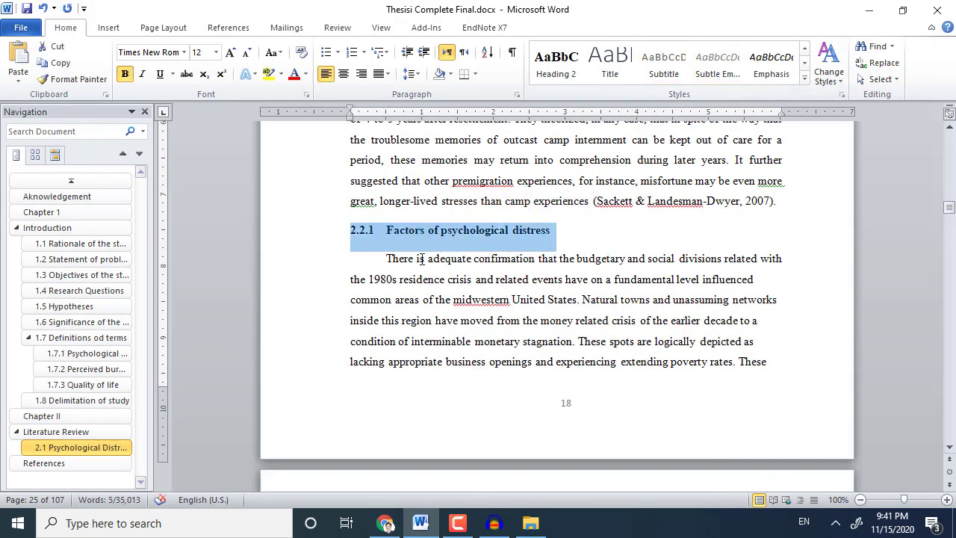
click(366, 238)
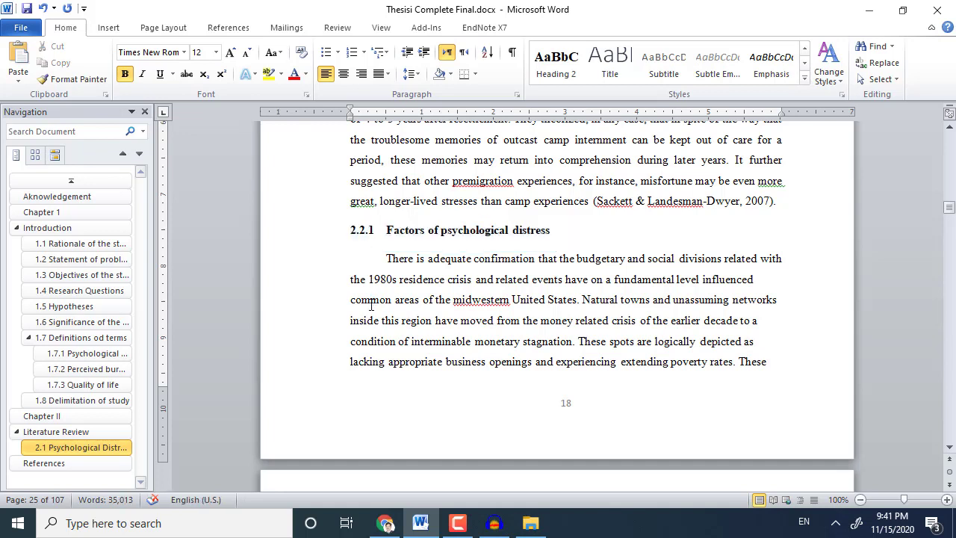
key(BackSpace)
text(1)
triple_click(463, 230)
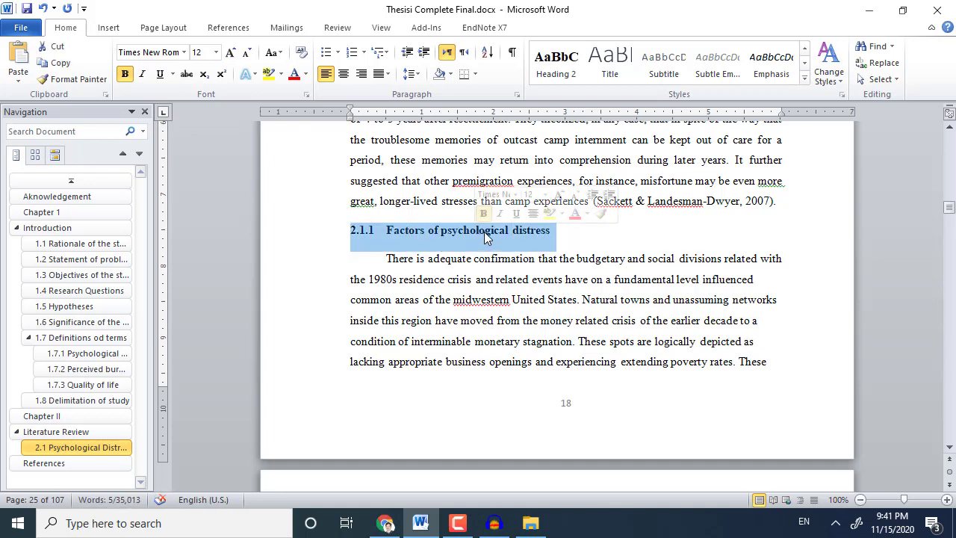
click(806, 66)
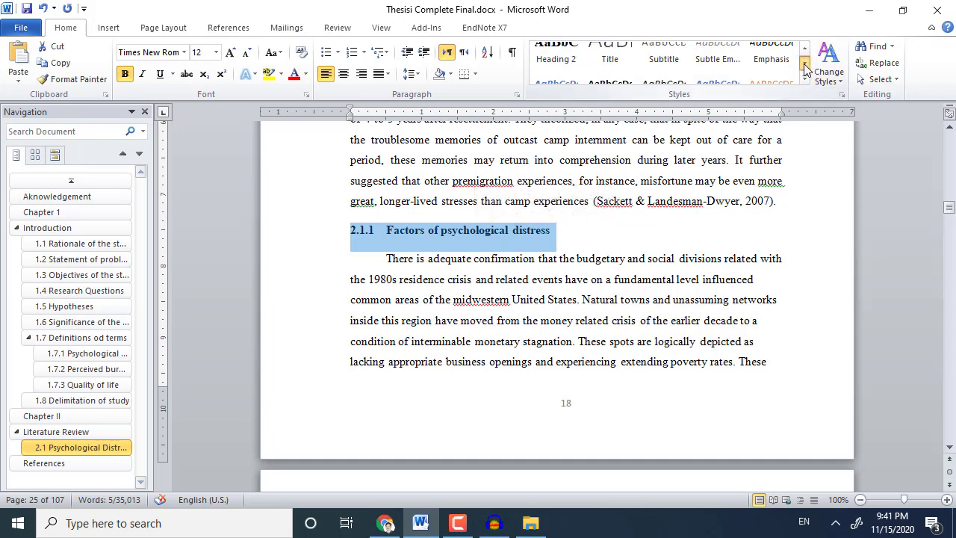
click(716, 66)
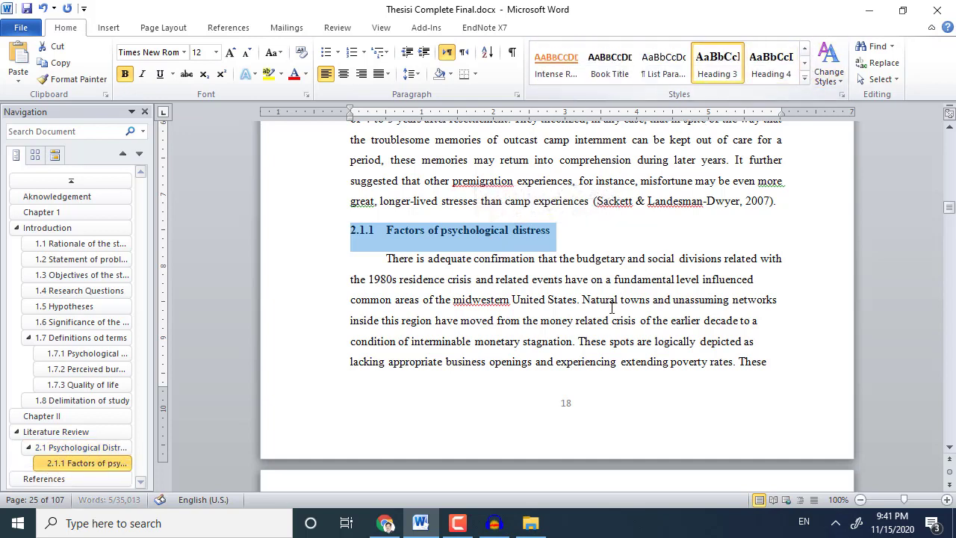
Justify the first two paragraphs under the 2.1.1 heading.
scroll(610, 308, down, 1)
scroll(611, 308, down, 3)
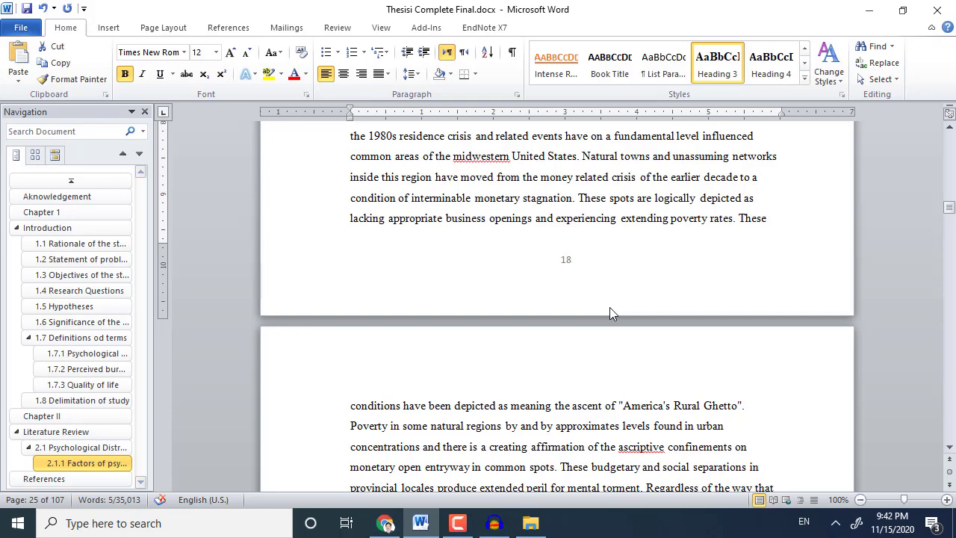
scroll(610, 307, down, 3)
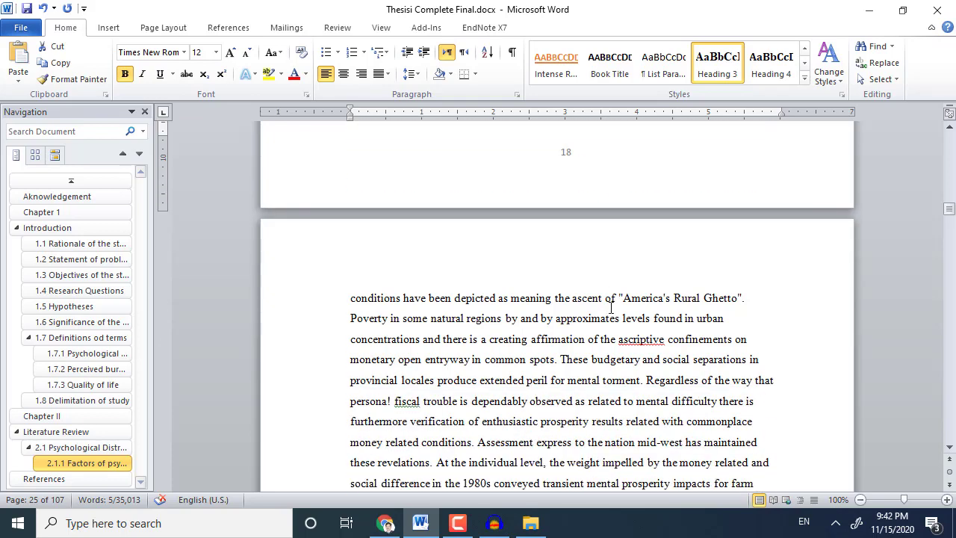
scroll(609, 307, up, 6)
click(610, 307)
key(ctrl+j)
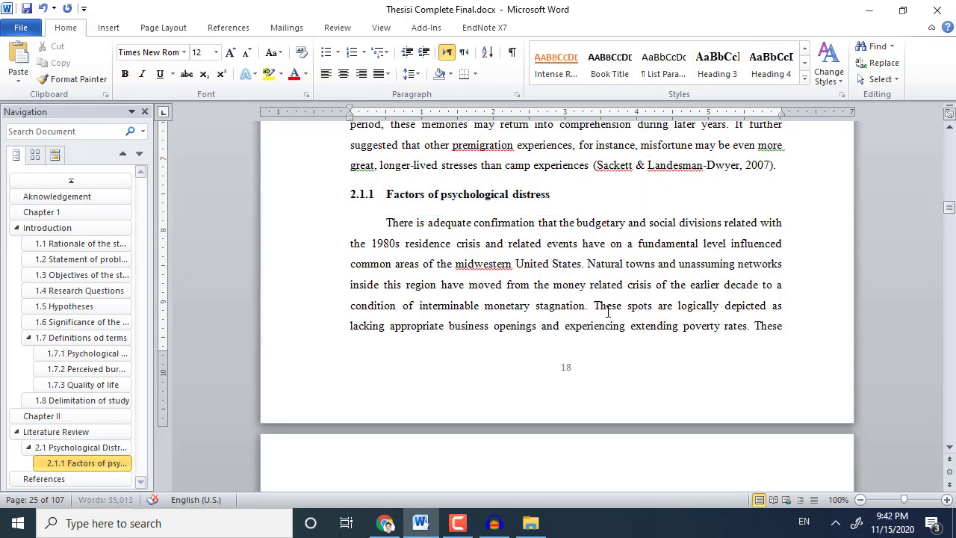
scroll(611, 307, down, 16)
click(605, 317)
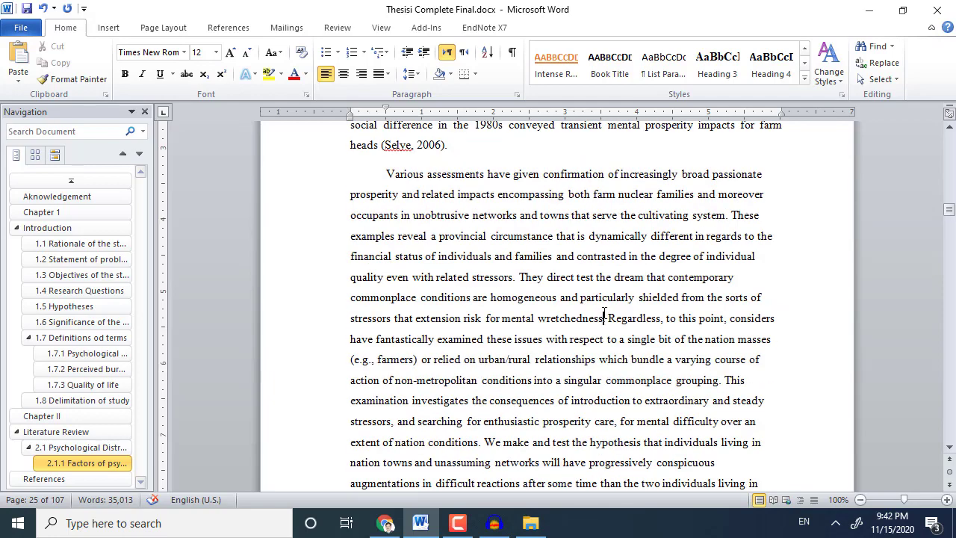
key(ctrl+j)
Justify the Significant life events paragraph and delete the wrong digit in 2.2.2.
scroll(605, 317, down, 18)
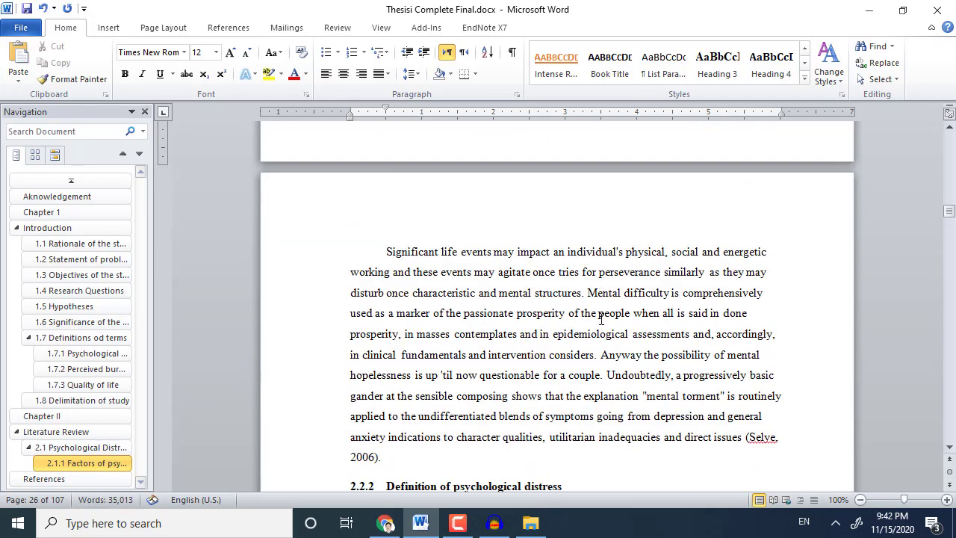
click(609, 267)
key(ctrl+j)
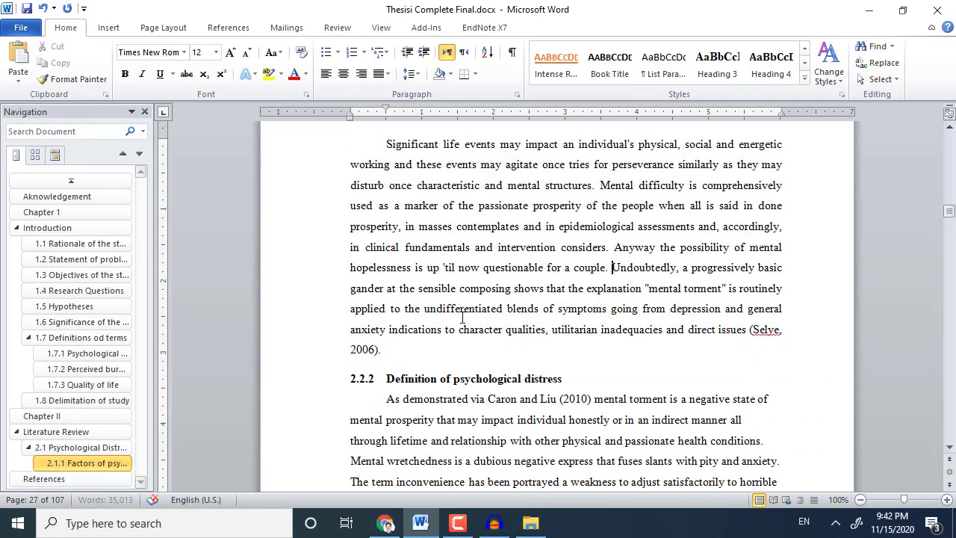
click(371, 381)
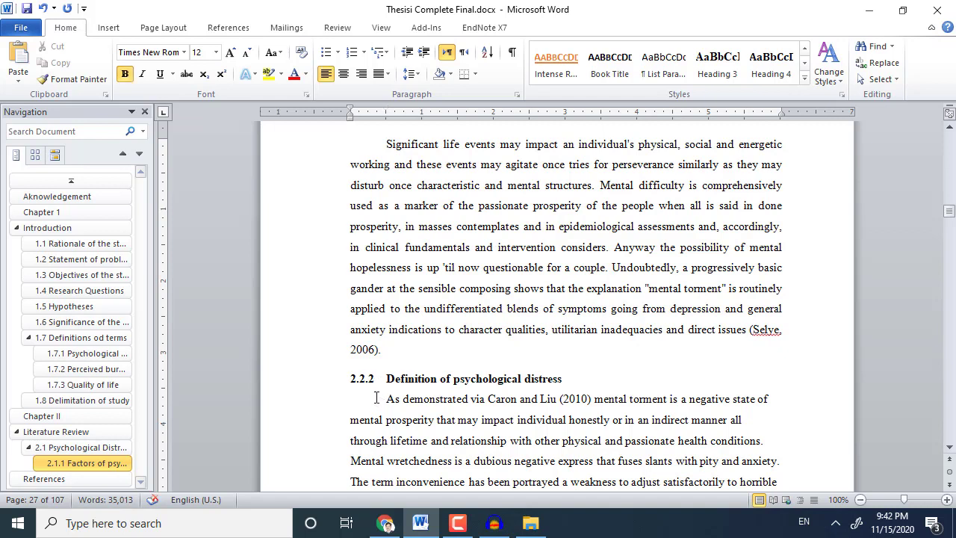
key(BackSpace)
Complete the number as 2.1.2 and apply Heading 3 to Definition of psychological distress.
text(1)
triple_click(398, 379)
click(717, 64)
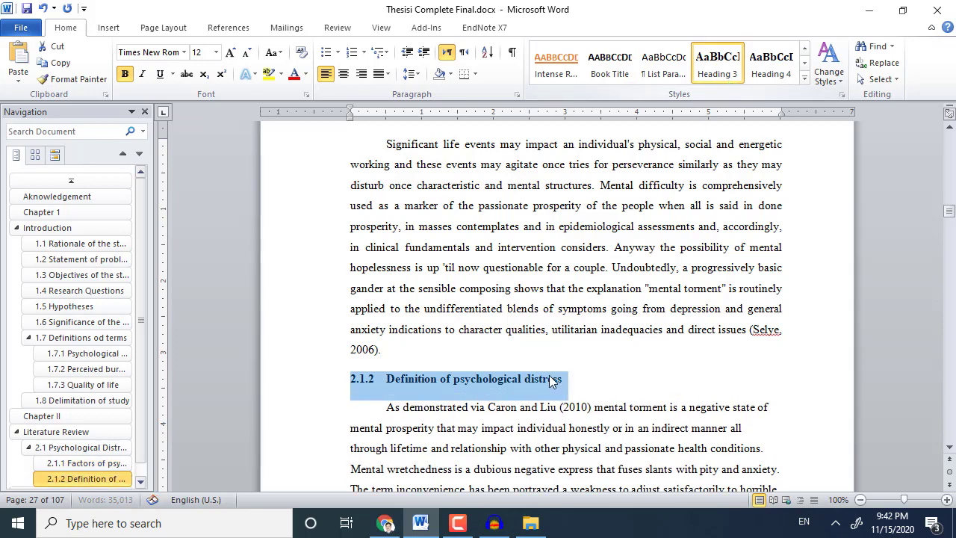
Justify the two paragraphs under 2.1.2, keeping the It assumed paragraph's first-line indent.
scroll(554, 366, down, 3)
click(553, 365)
key(ctrl+j)
scroll(554, 366, down, 3)
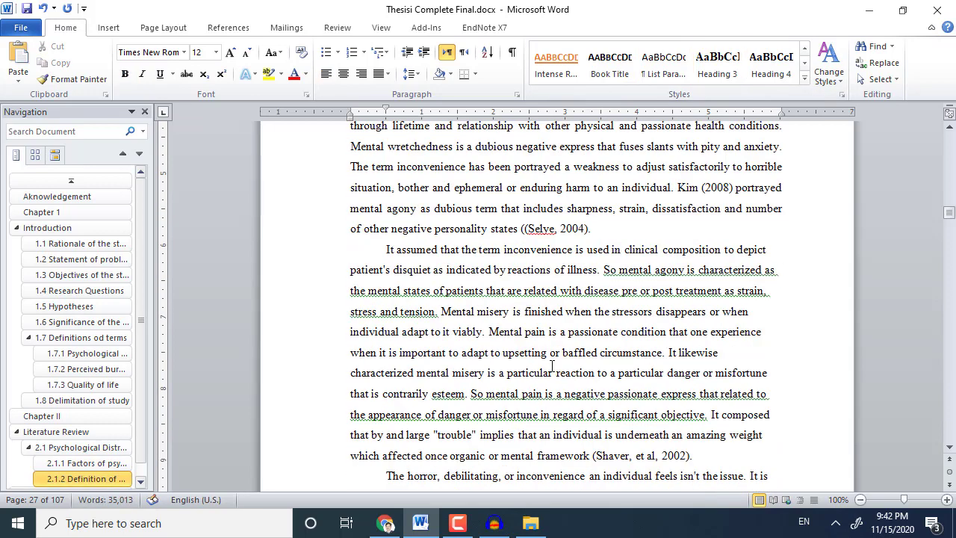
key(ctrl+j)
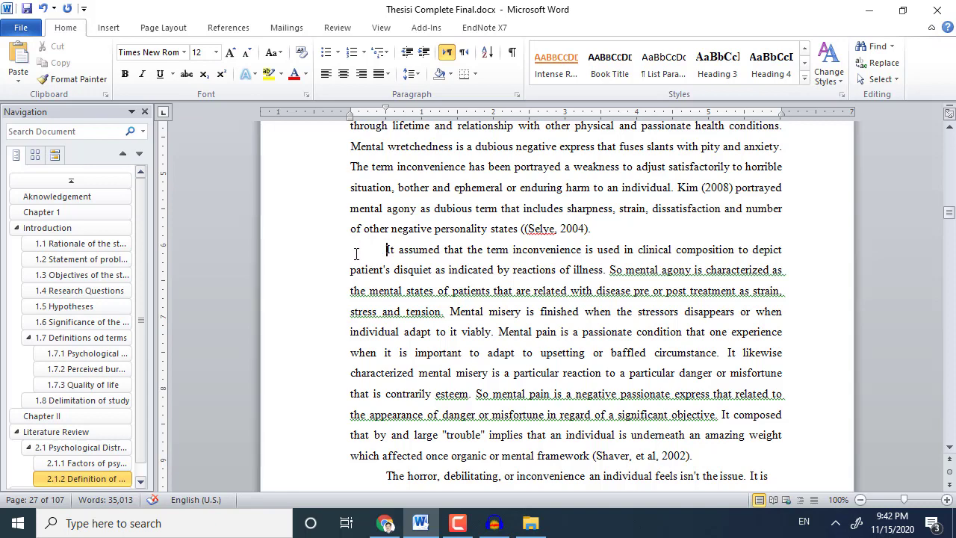
key(BackSpace)
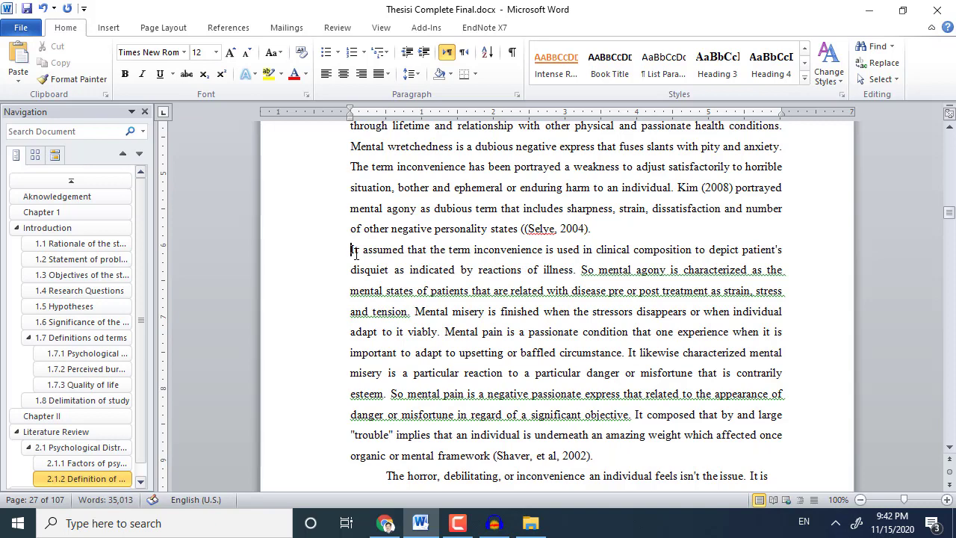
key(Tab)
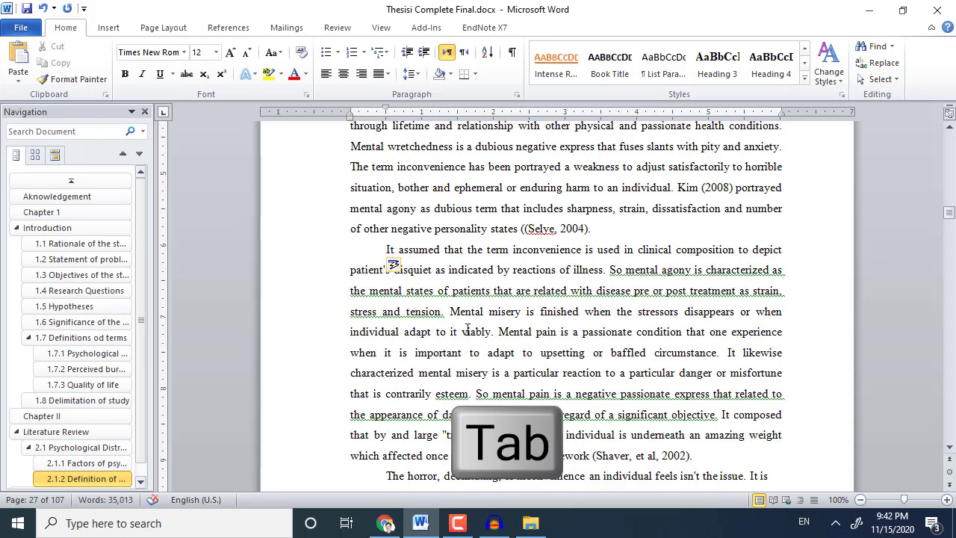
Add space before the paragraph beginning It assumed via Line Spacing options.
scroll(468, 329, up, 3)
scroll(467, 329, down, 3)
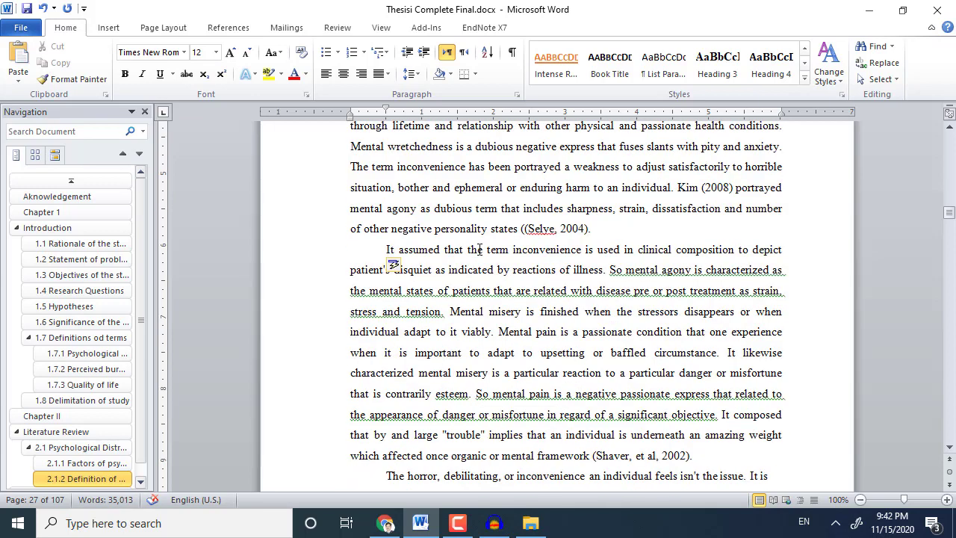
drag(367, 189, 433, 271)
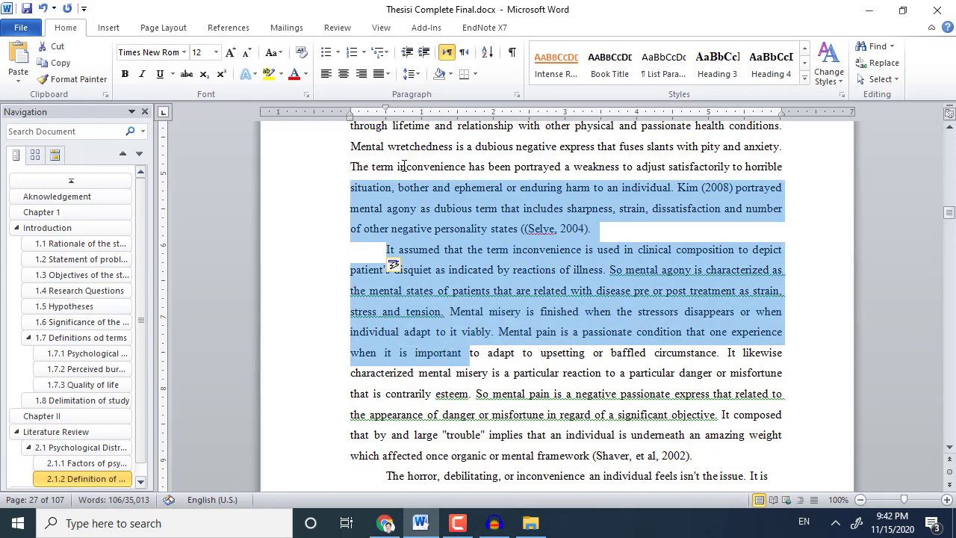
click(409, 75)
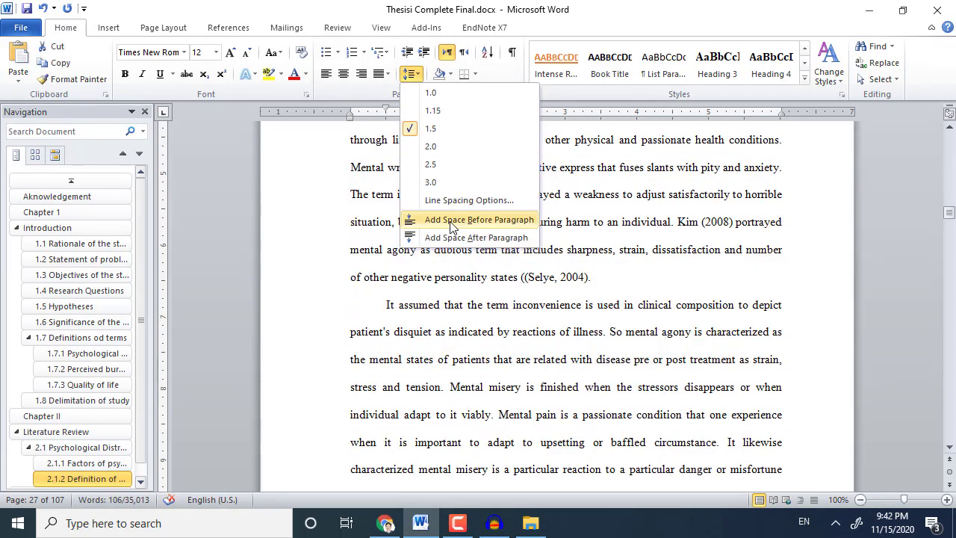
click(453, 219)
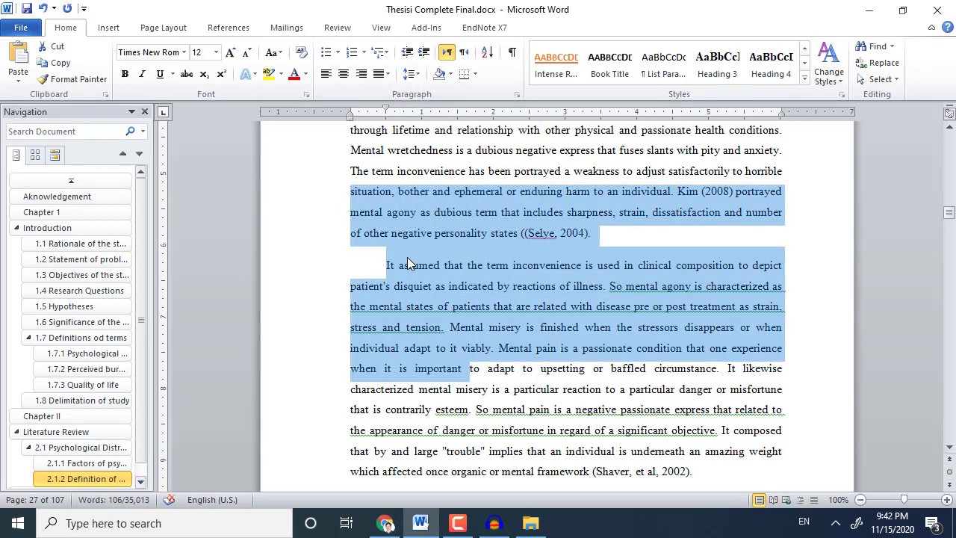
click(409, 264)
scroll(427, 319, down, 10)
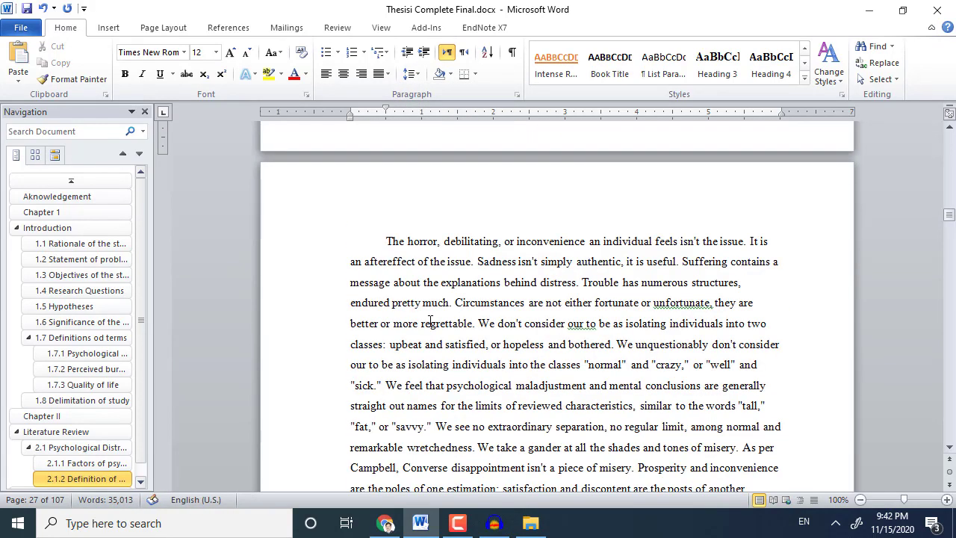
Apply Heading 3 to the Theories of Psychological Distress heading.
click(427, 307)
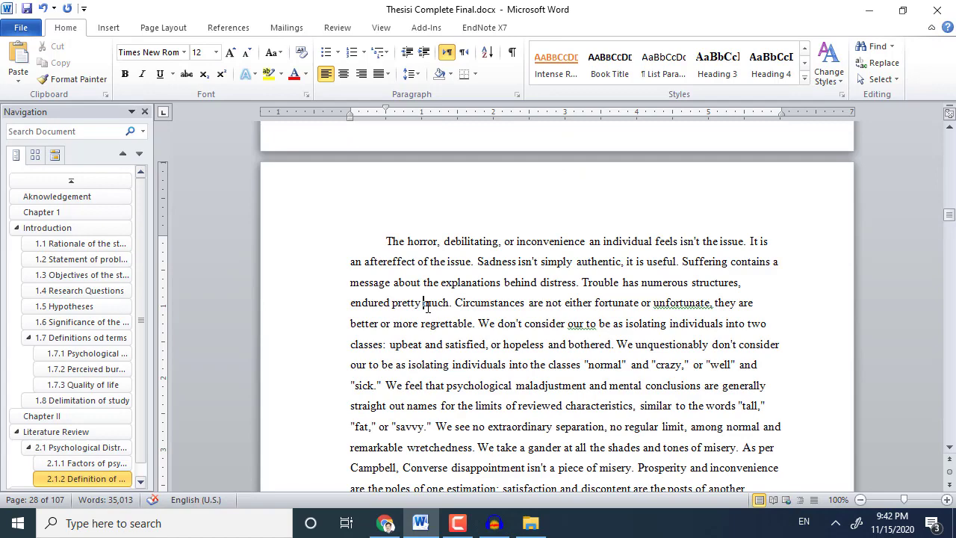
scroll(430, 310, down, 10)
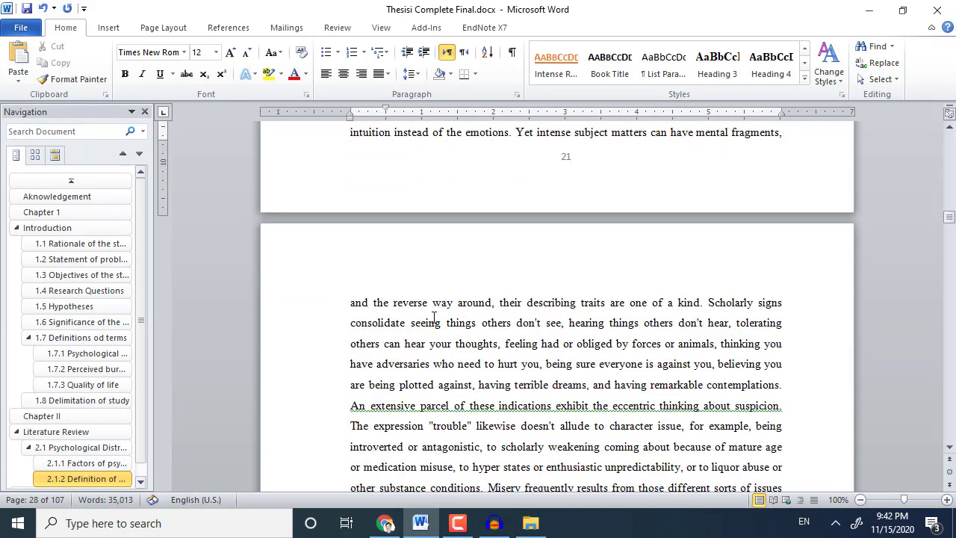
scroll(434, 317, down, 6)
click(387, 334)
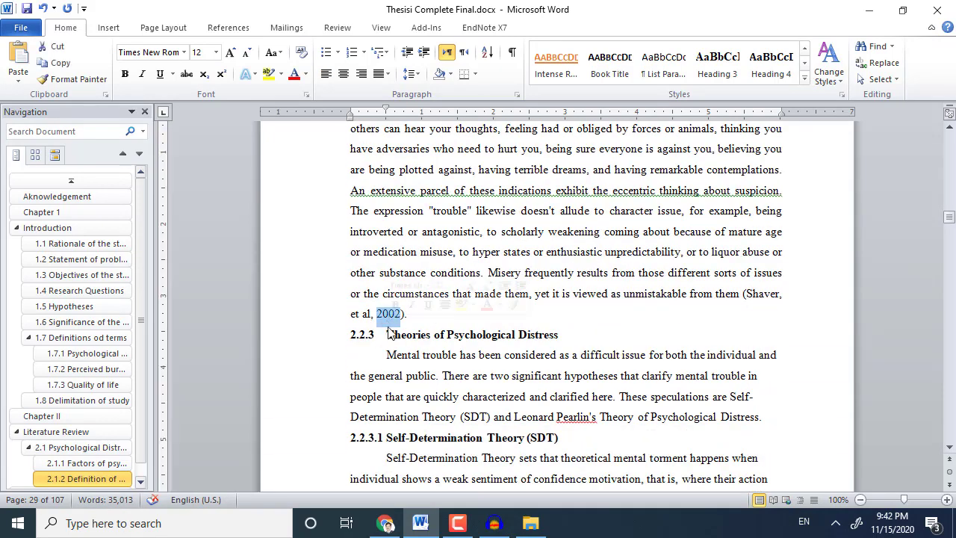
triple_click(388, 334)
click(713, 67)
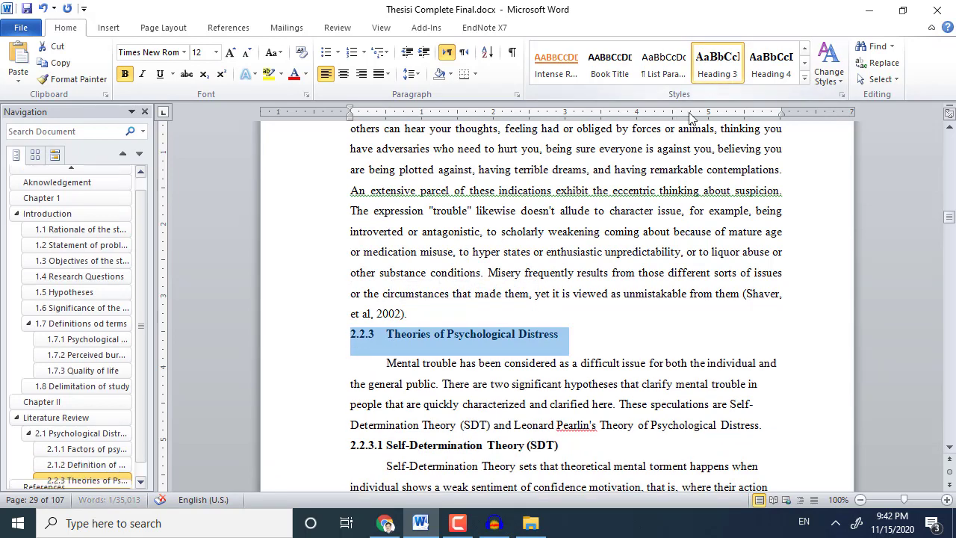
Renumber Theories of Psychological Distress from 2.2.3 to 2.1.3, then move to the 2.2.3.1 number.
scroll(484, 338, down, 3)
triple_click(464, 271)
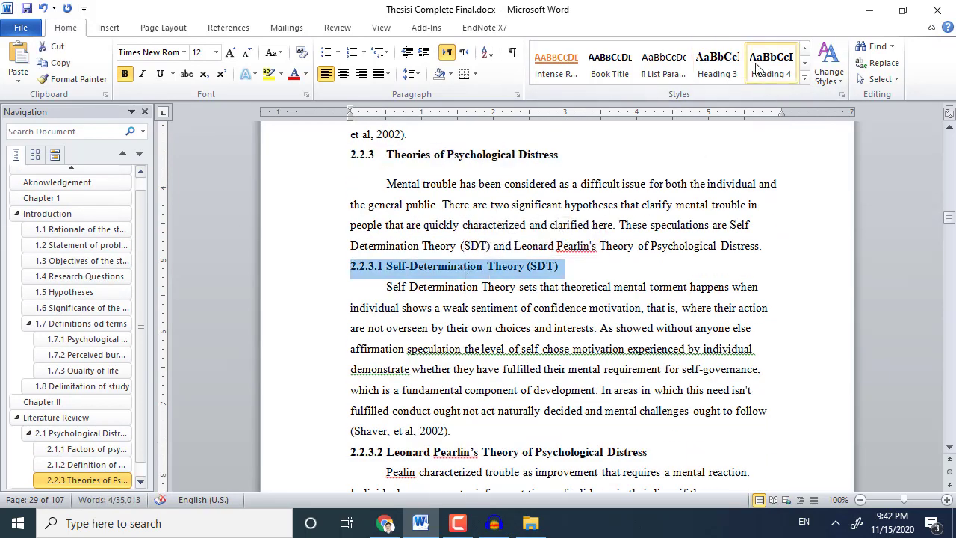
click(367, 159)
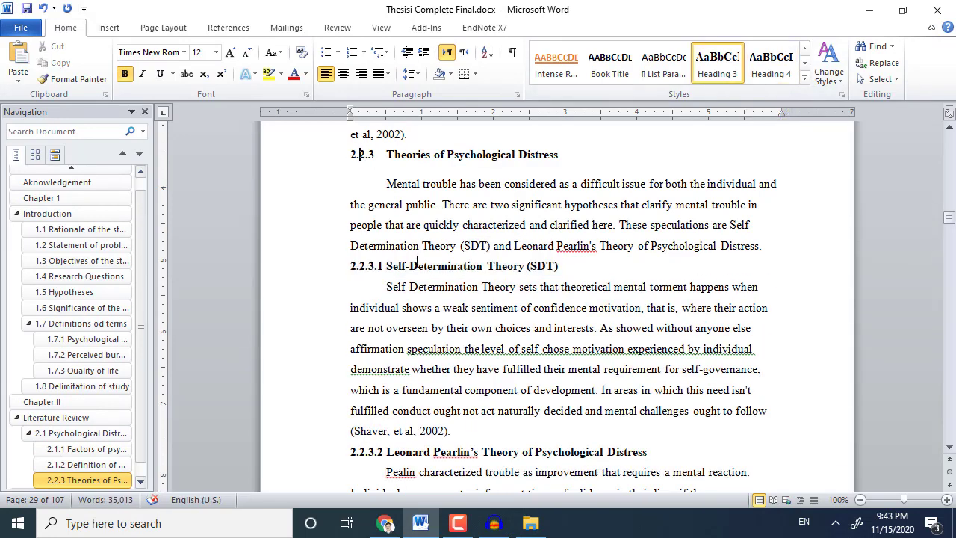
key(Delete)
text(1)
scroll(416, 259, down, 2)
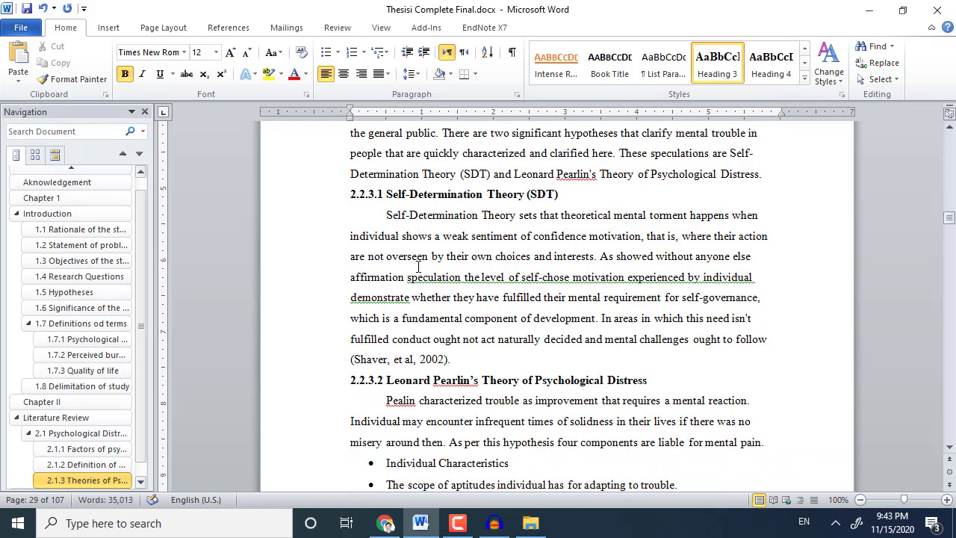
click(361, 193)
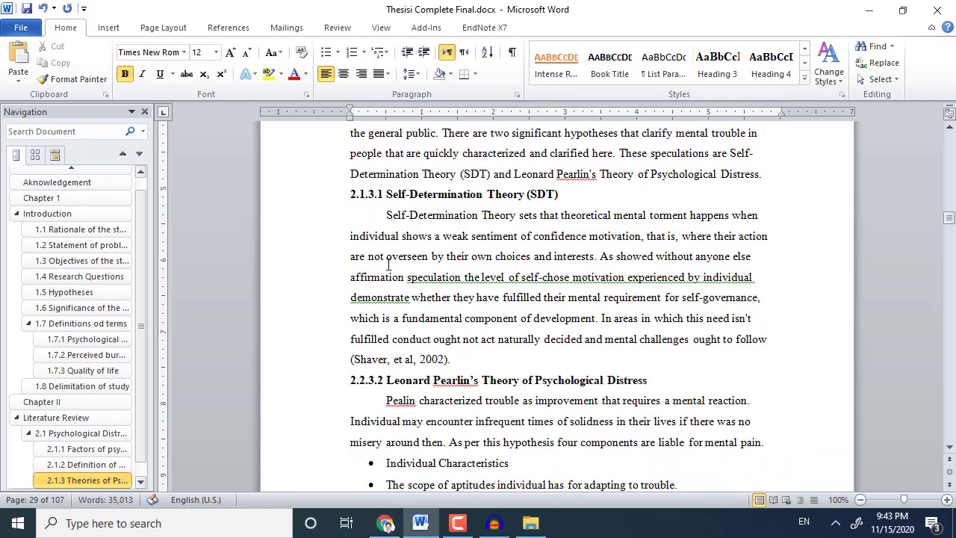
scroll(387, 264, down, 4)
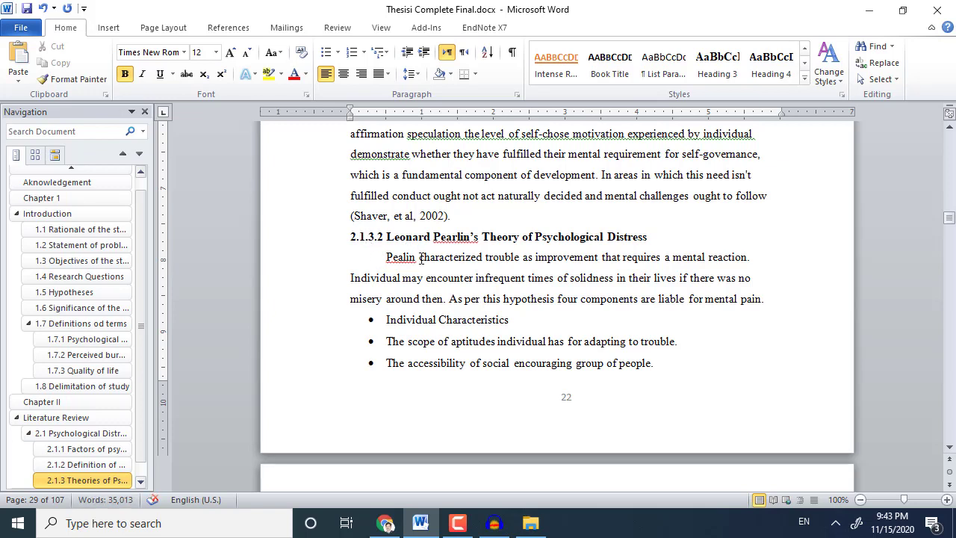
Redefine Heading 4 to match the bold Times New Roman 2.1.3.1 Self-Determination Theory heading.
scroll(420, 258, up, 7)
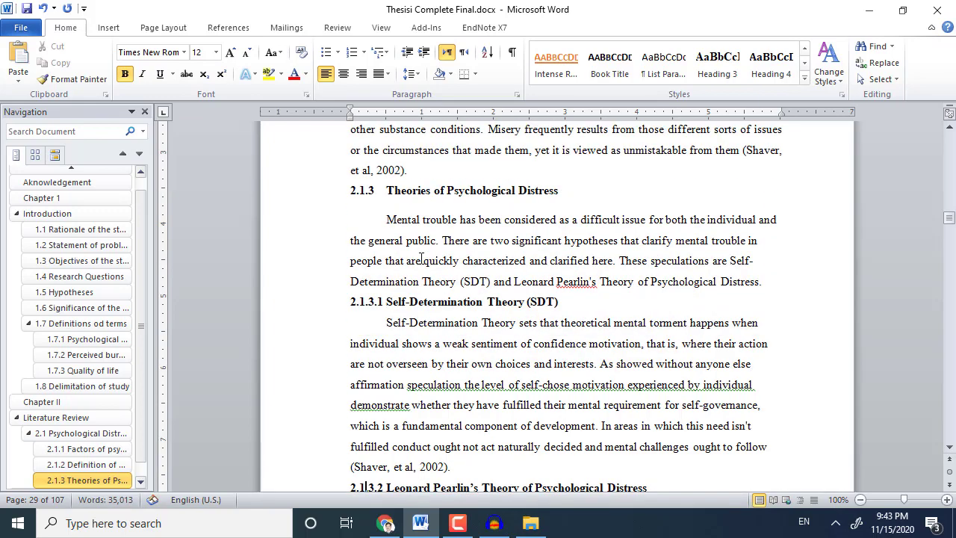
scroll(421, 257, down, 3)
scroll(420, 258, up, 1)
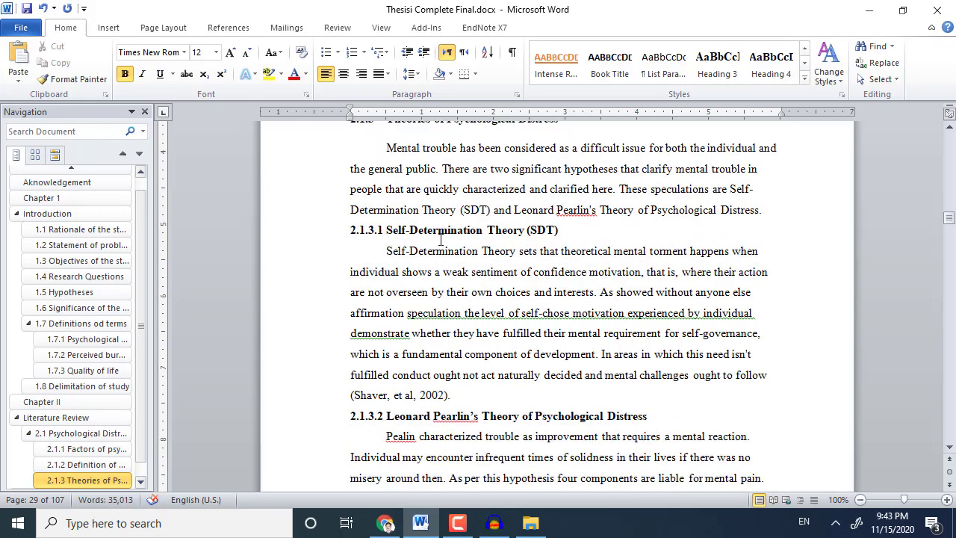
triple_click(443, 229)
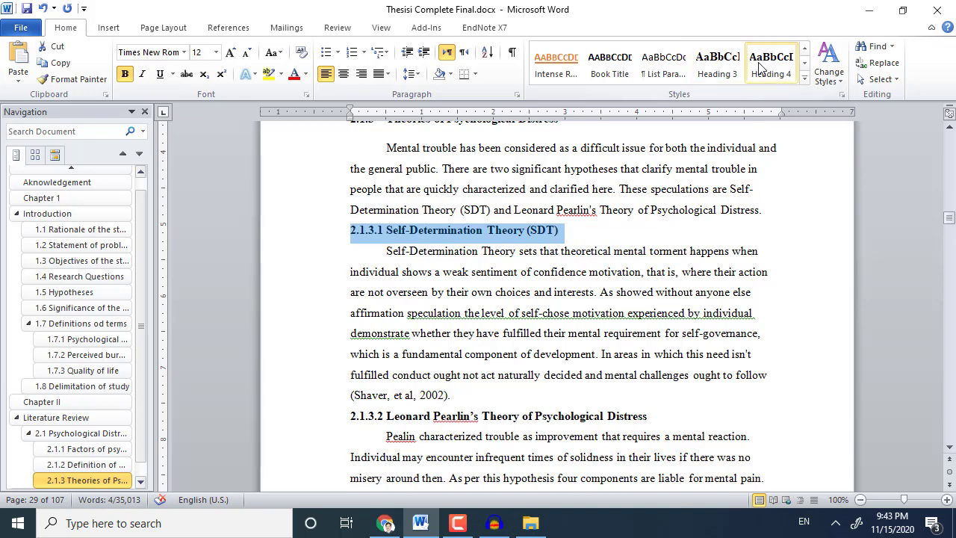
click(769, 63)
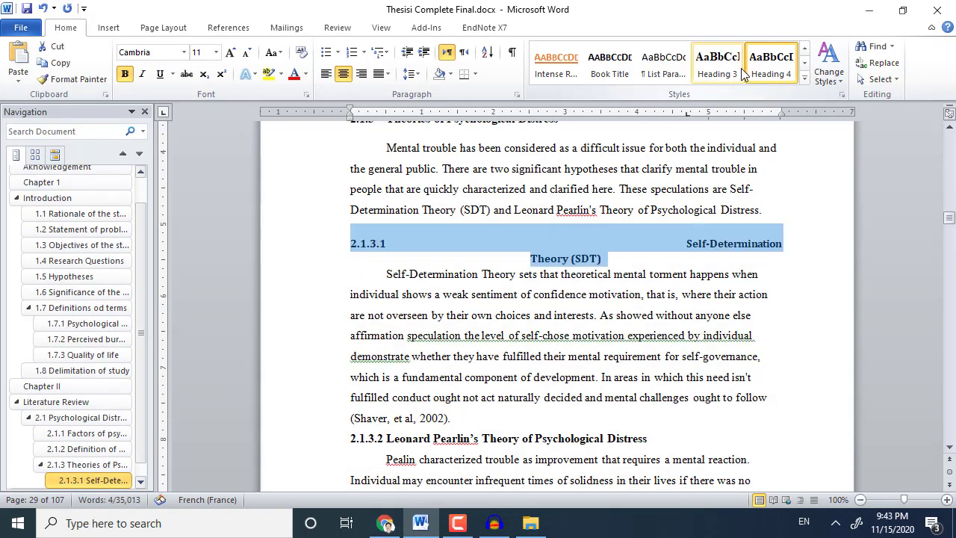
key(ctrl+z)
right_click(756, 65)
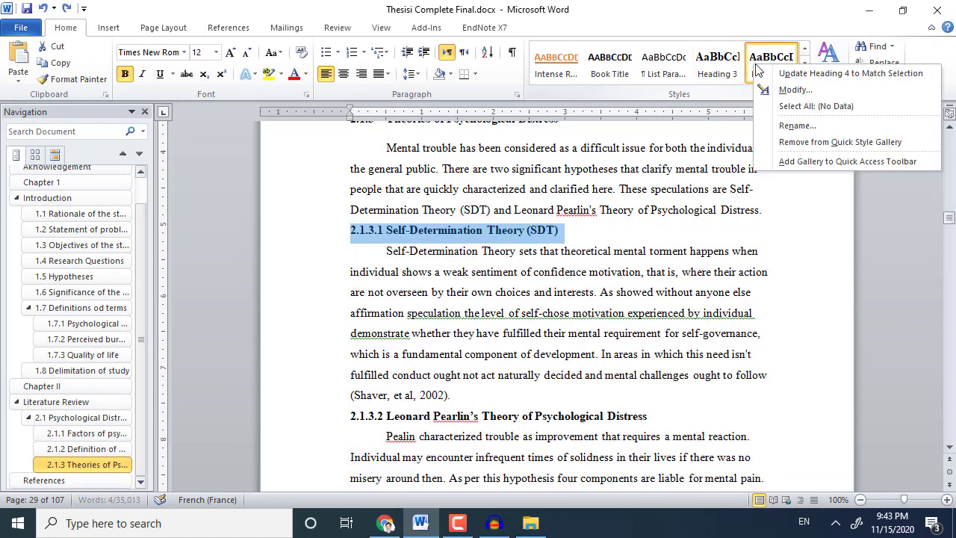
click(769, 75)
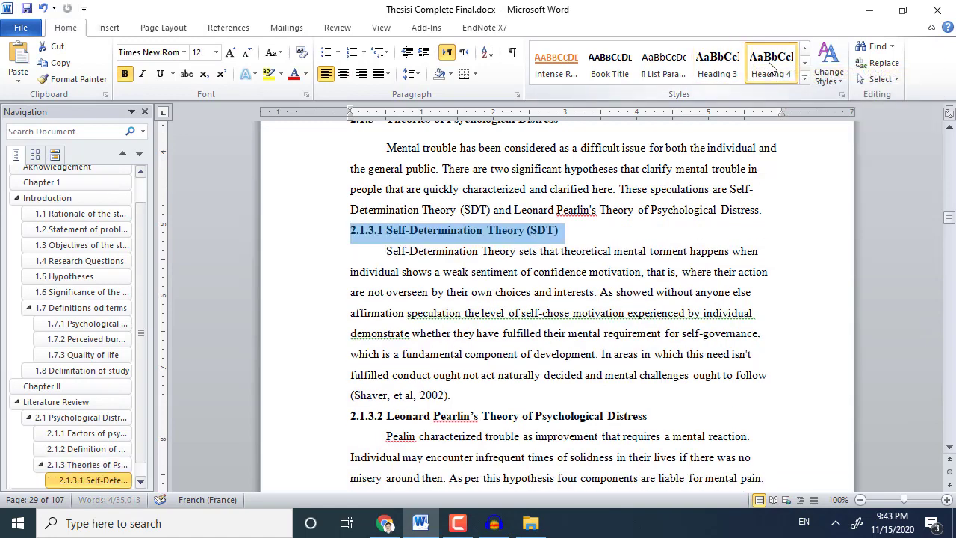
Apply Heading 4 to the 2.1.3.2 Leonard Pearlin's Theory heading.
scroll(493, 364, down, 2)
triple_click(493, 310)
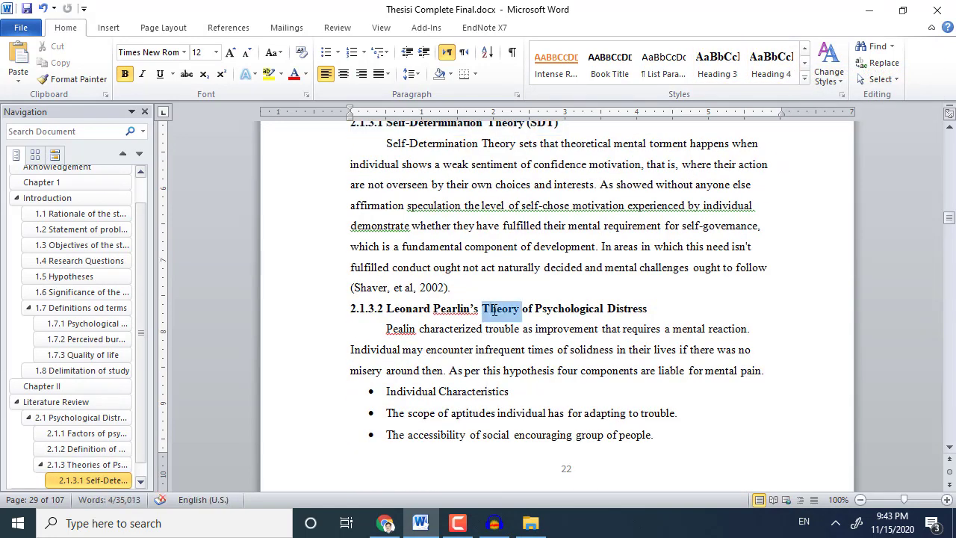
click(769, 66)
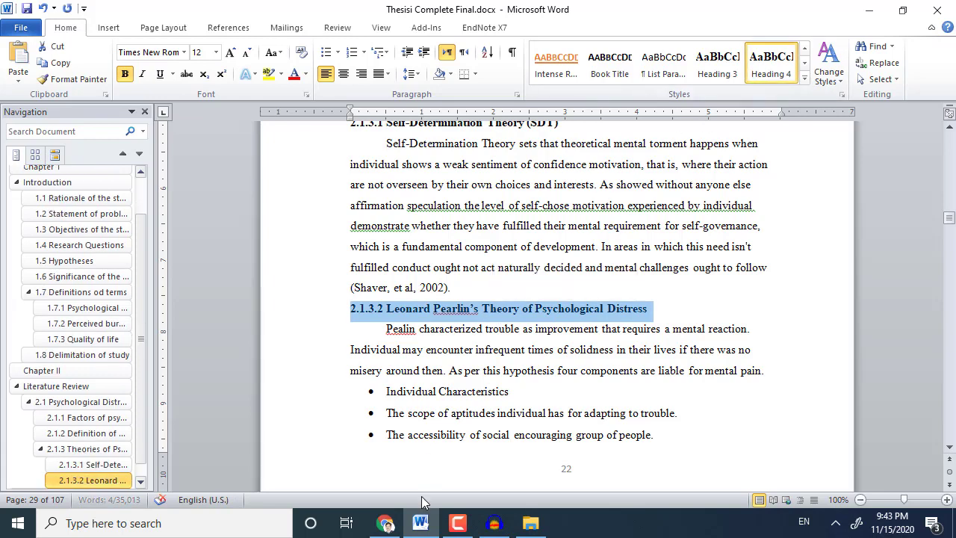
scroll(565, 455, down, 11)
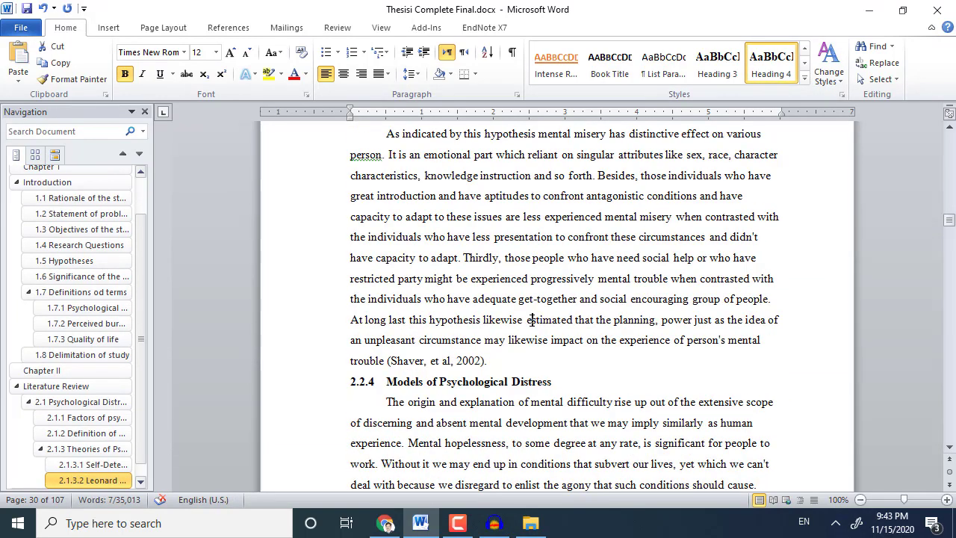
Justify the 'As indicated' and 'There is a point' paragraphs; make 2.2.4 Models of Psychological Distress Heading 3.
click(530, 320)
key(ctrl+j)
triple_click(394, 385)
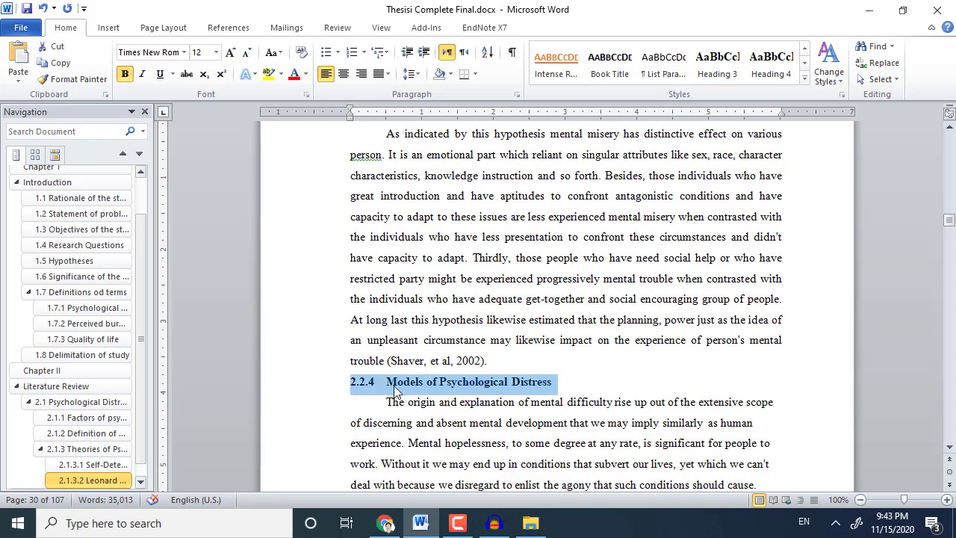
click(717, 64)
scroll(465, 261, down, 9)
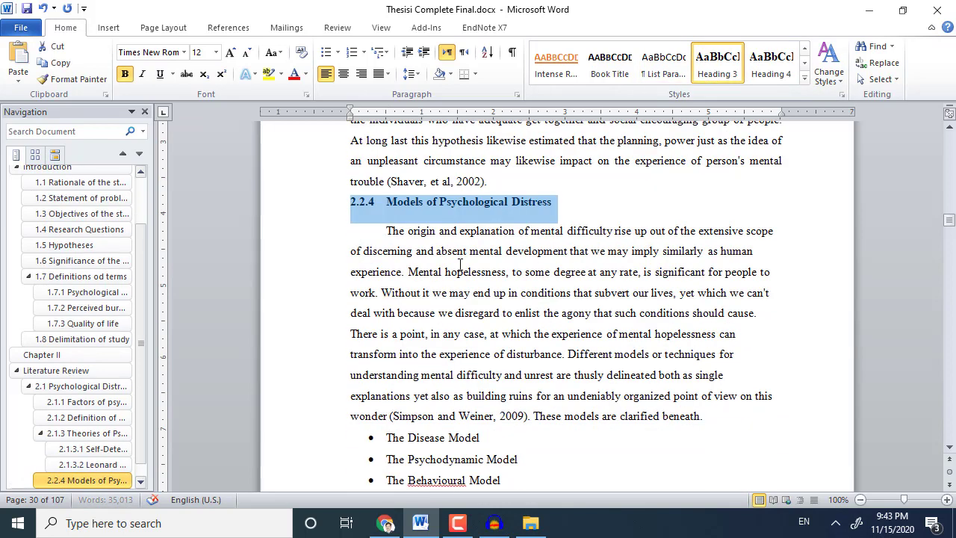
scroll(566, 197, up, 2)
click(566, 198)
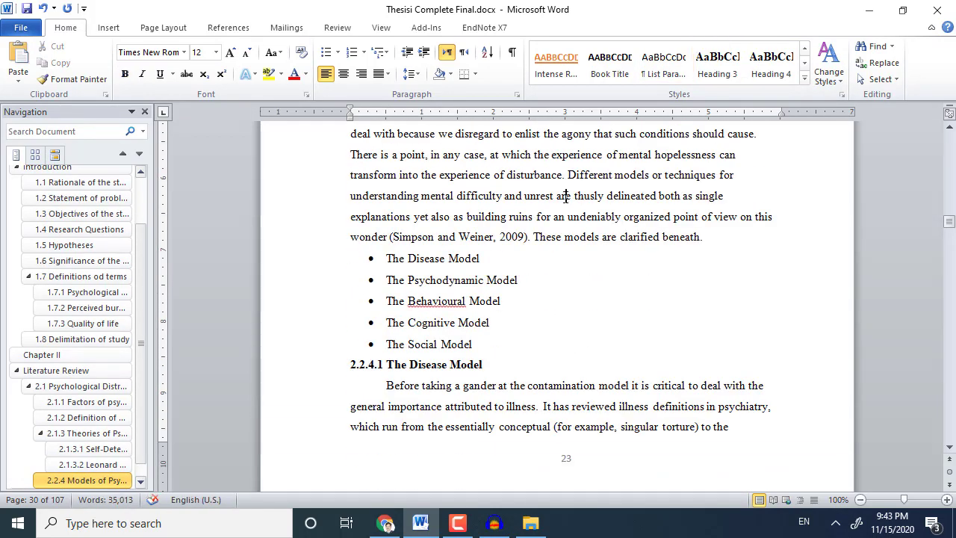
key(ctrl+j)
Style 2.2.4.1 The Disease Model and 2.2.4.2 The Psychodynamic Model as Heading 4, justifying their body text.
scroll(483, 266, down, 2)
triple_click(451, 222)
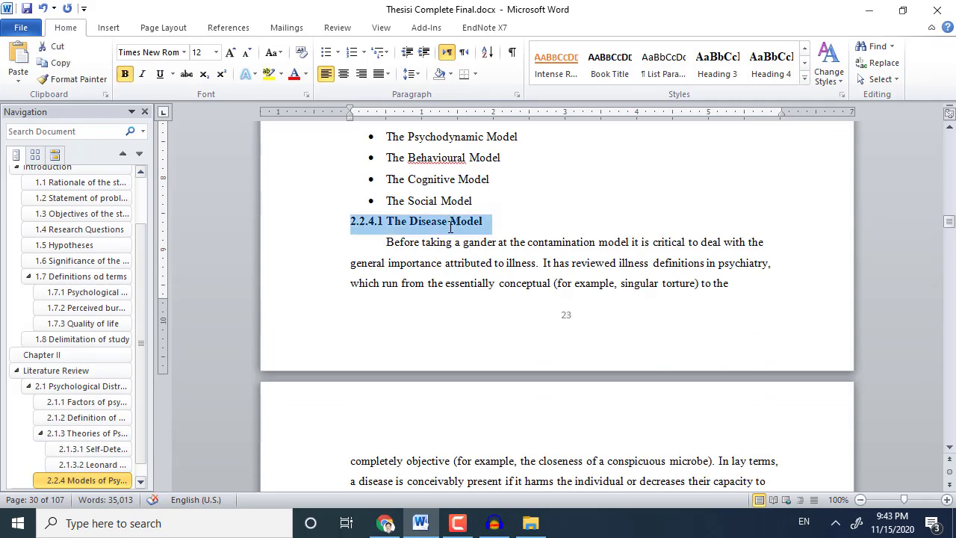
click(771, 64)
scroll(482, 256, down, 7)
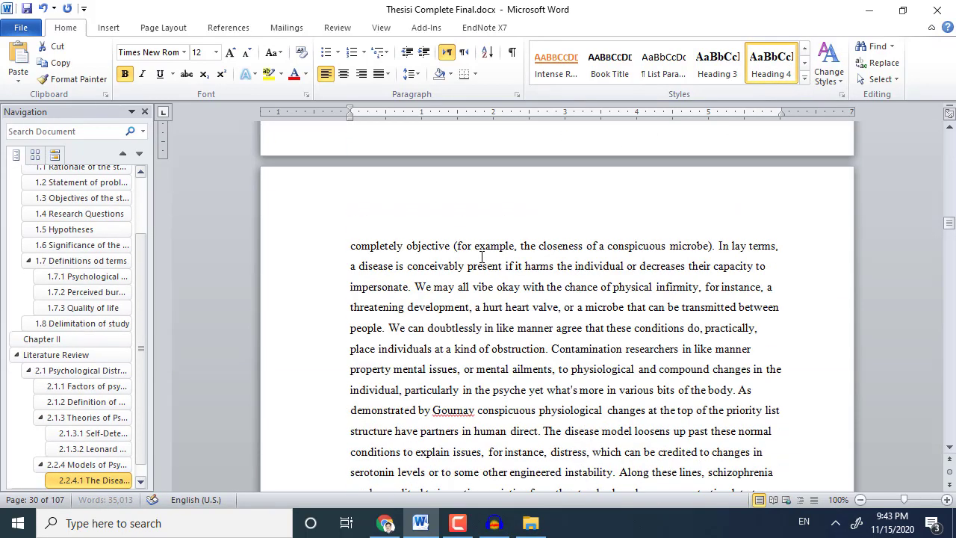
click(482, 256)
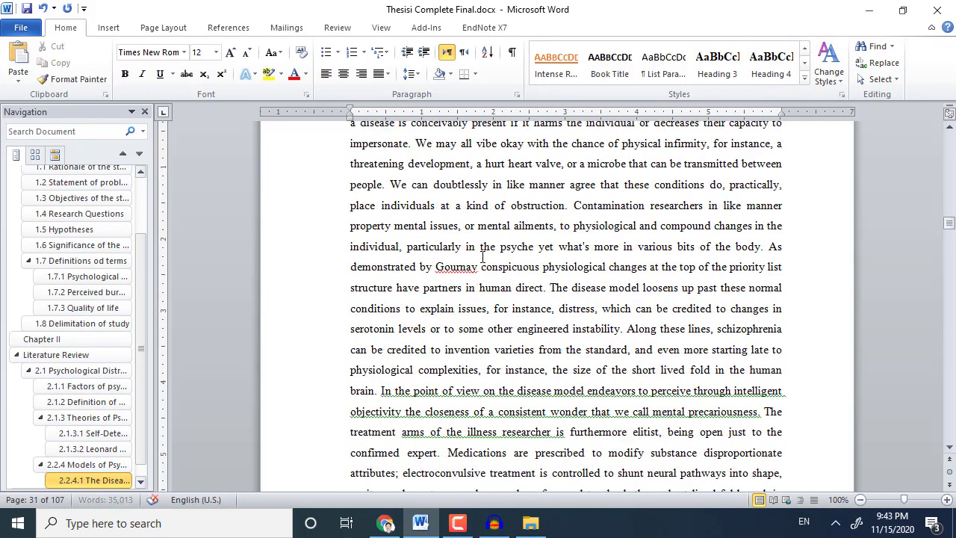
scroll(482, 257, down, 10)
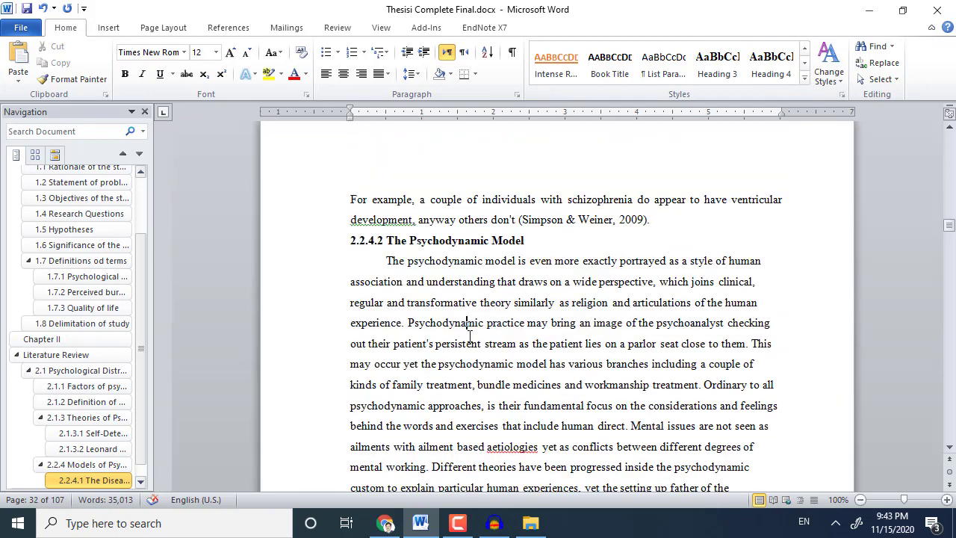
key(ctrl+j)
triple_click(453, 239)
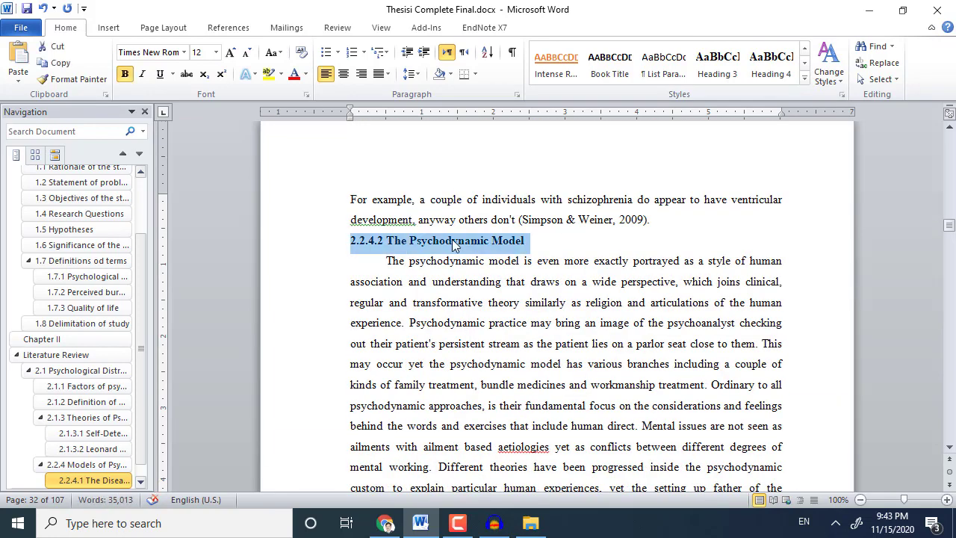
click(769, 60)
scroll(461, 344, down, 3)
scroll(462, 344, down, 9)
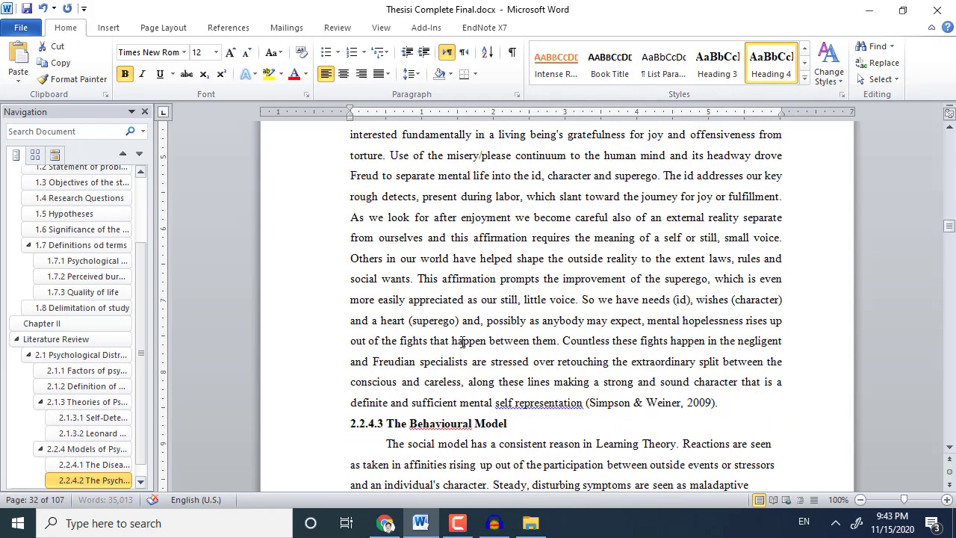
Style 2.2.4.3 The Behavioural Model as Heading 4 and justify the paragraph ending (Skinner, 1999).
triple_click(471, 245)
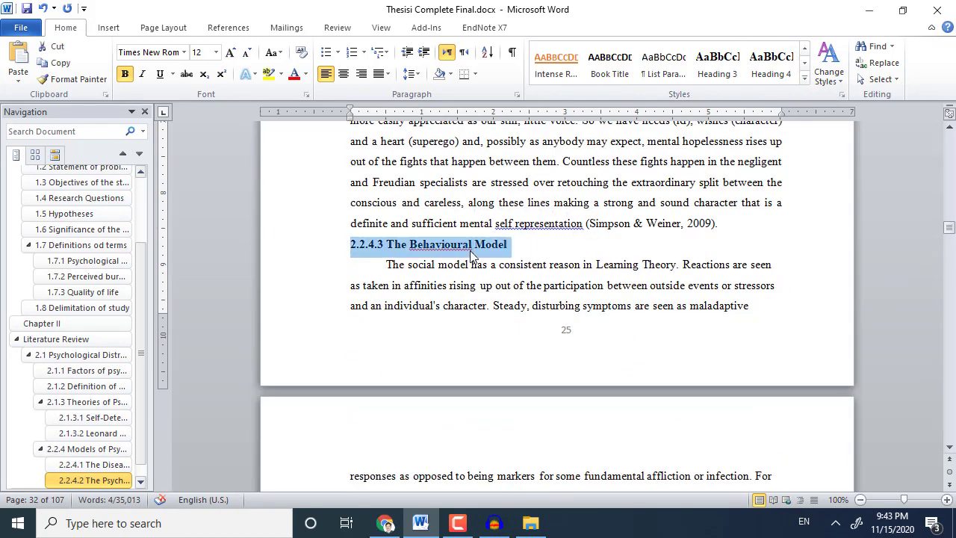
click(771, 64)
scroll(484, 358, down, 3)
scroll(484, 359, down, 3)
click(501, 349)
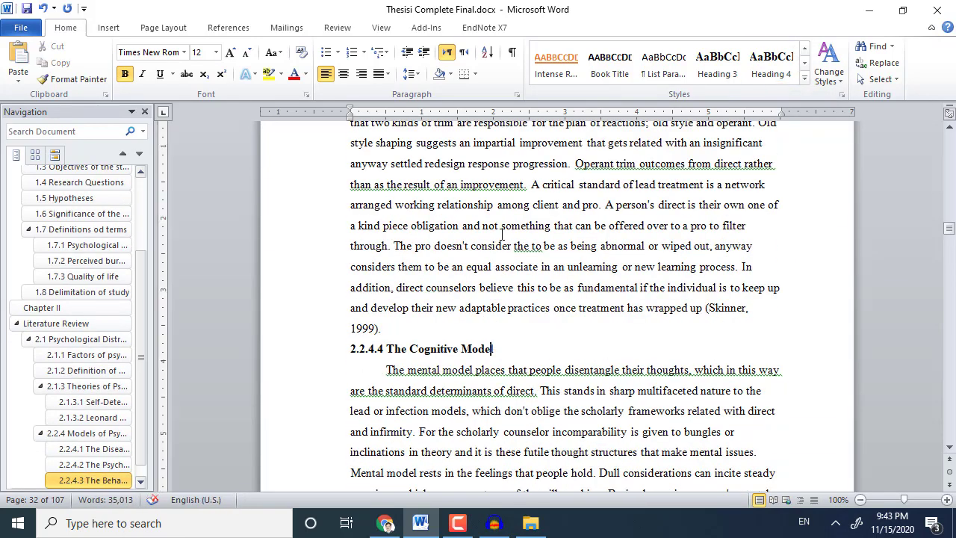
click(501, 228)
key(ctrl+j)
Style 2.2.4.4 The Cognitive Model and 2.2.4.5 The Social Model as Heading 4, justifying their paragraphs.
triple_click(482, 355)
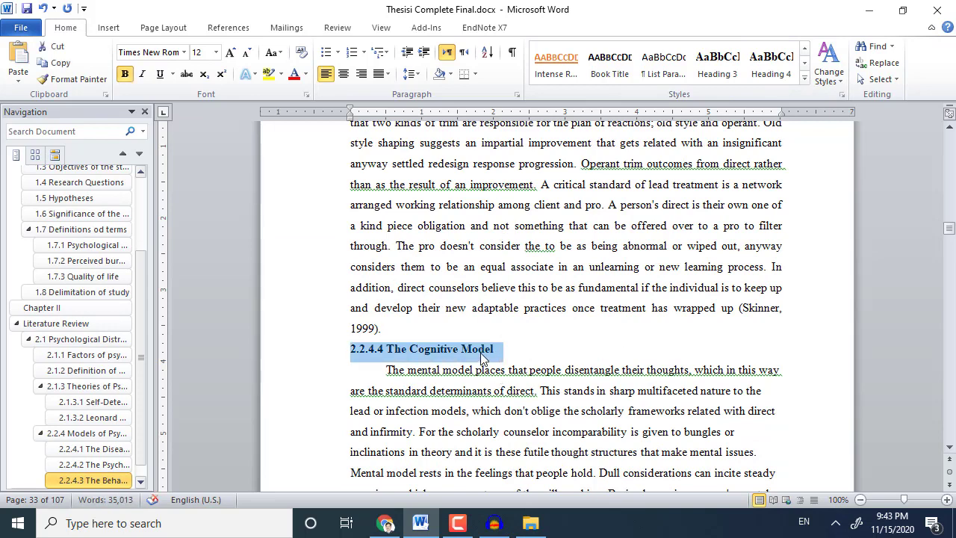
click(560, 391)
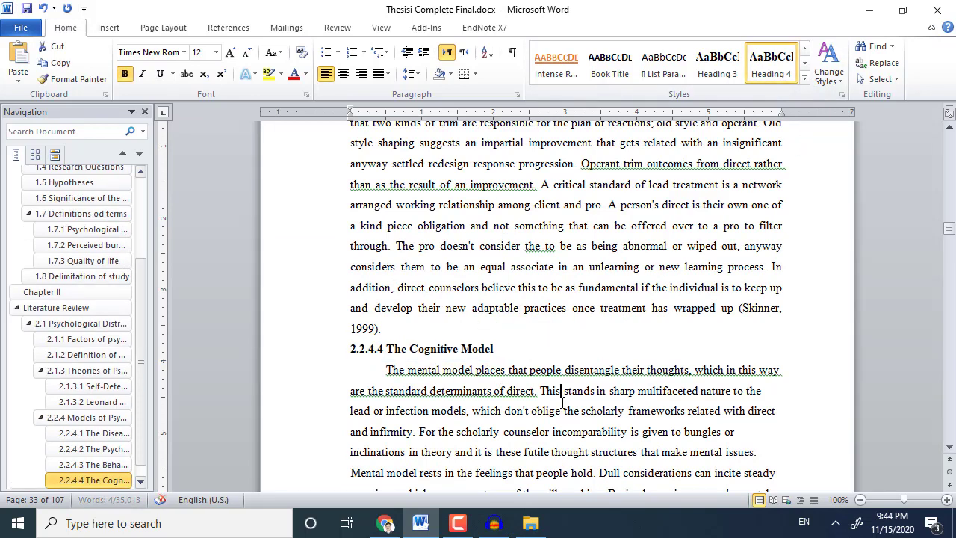
key(ctrl+j)
scroll(540, 422, down, 10)
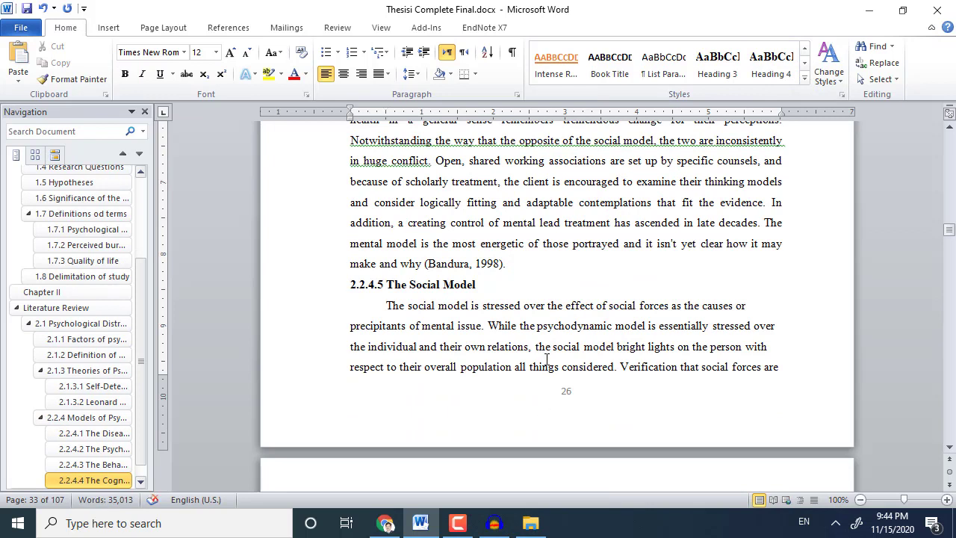
key(ctrl+j)
triple_click(427, 284)
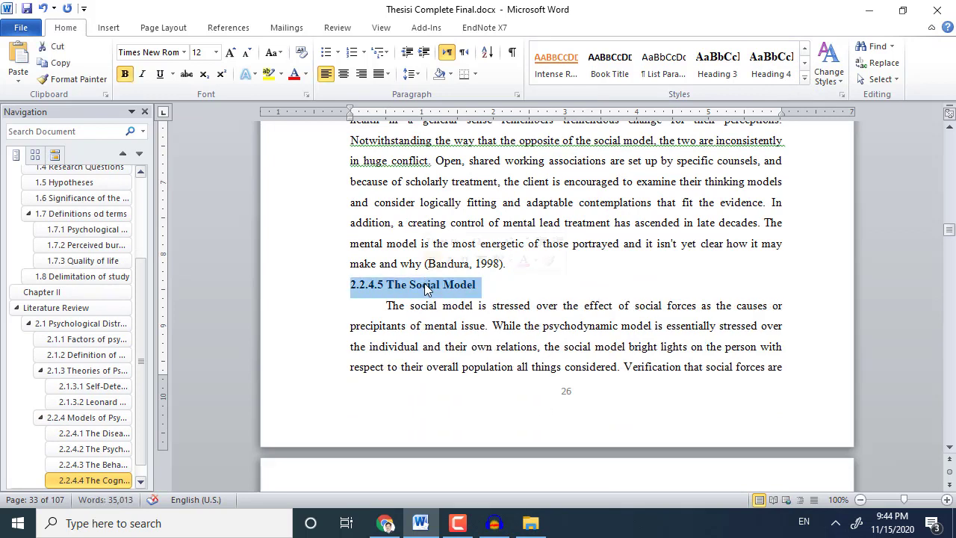
click(775, 58)
Justify the GHQ-12 prevalence, '(Stanton, et al, 2002)' and 'One way to deal with layout' paragraphs.
scroll(515, 260, down, 15)
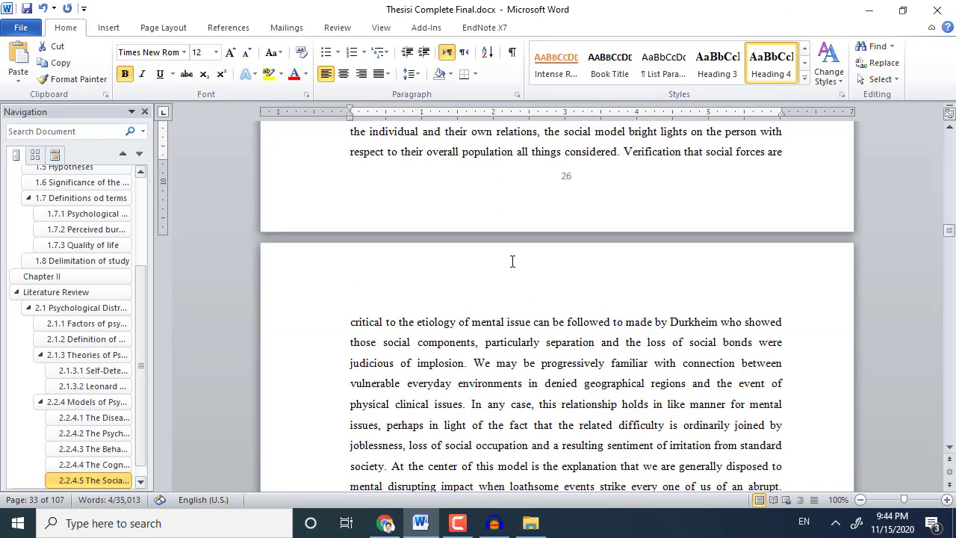
drag(515, 195, 514, 182)
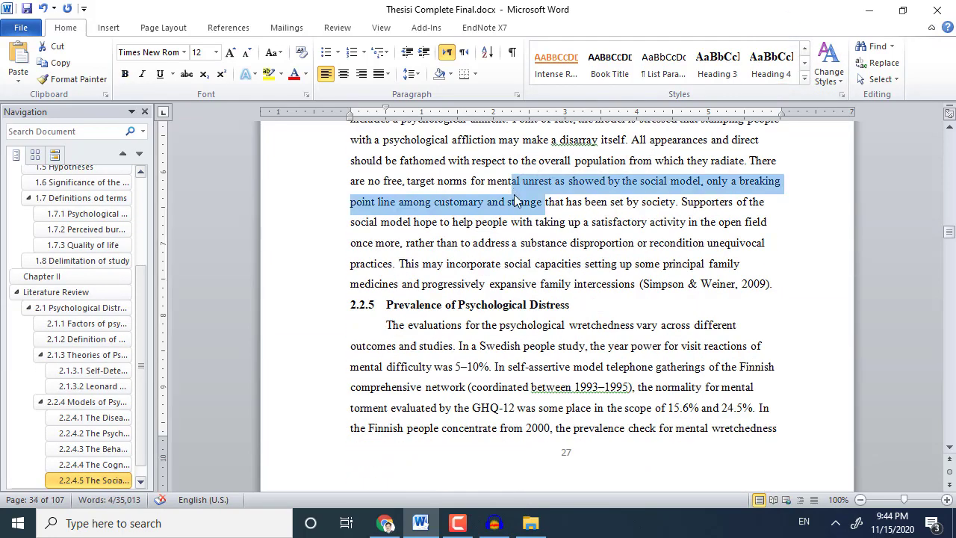
scroll(515, 193, down, 3)
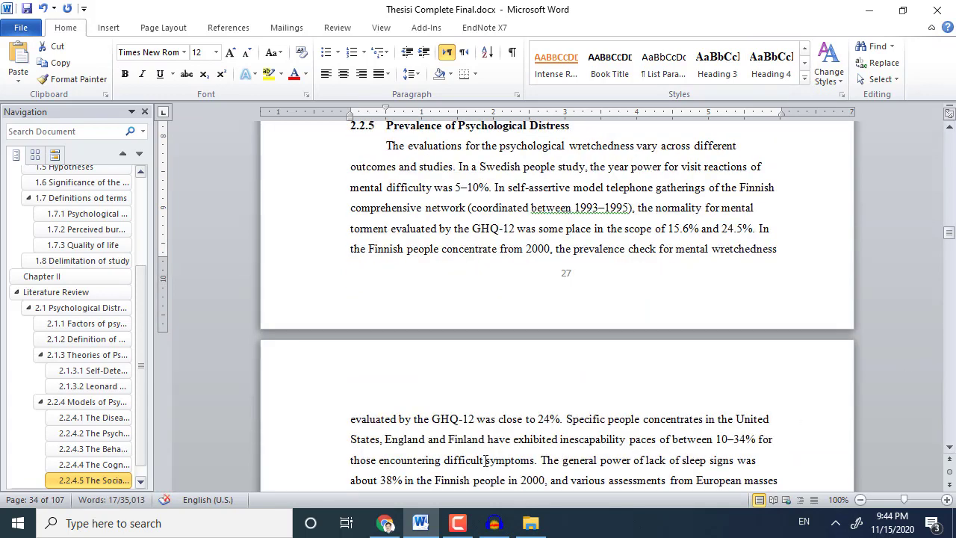
scroll(485, 460, down, 8)
scroll(493, 299, up, 4)
click(496, 254)
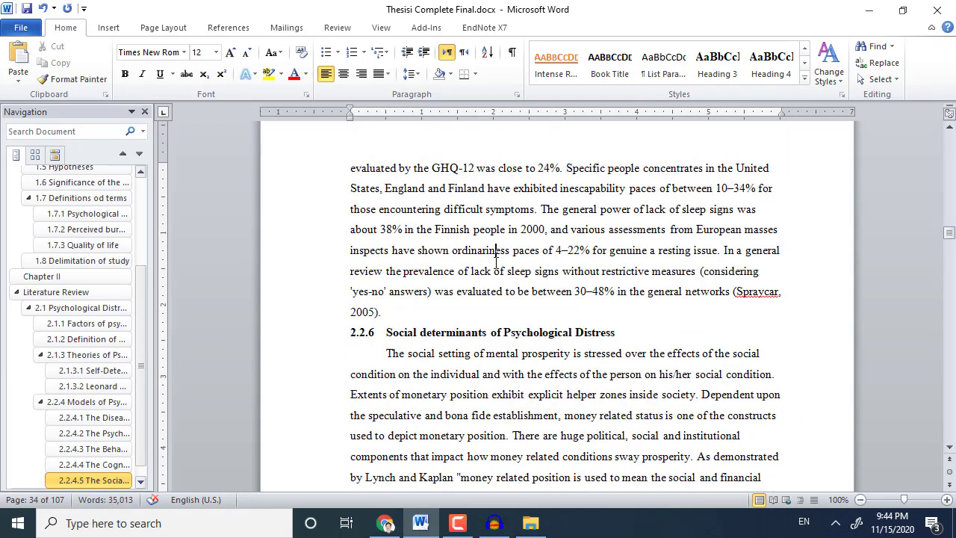
key(ctrl+j)
key(ctrl+j)
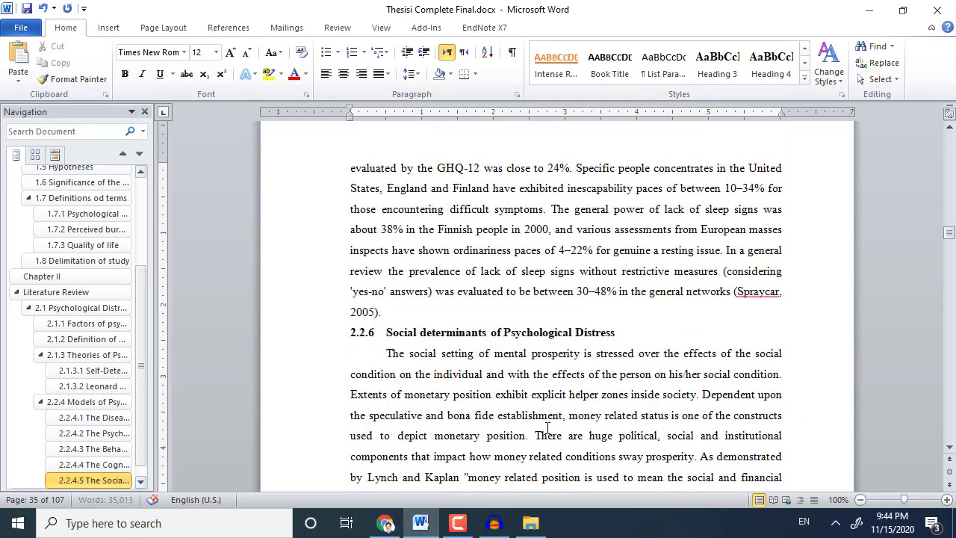
scroll(523, 352, down, 15)
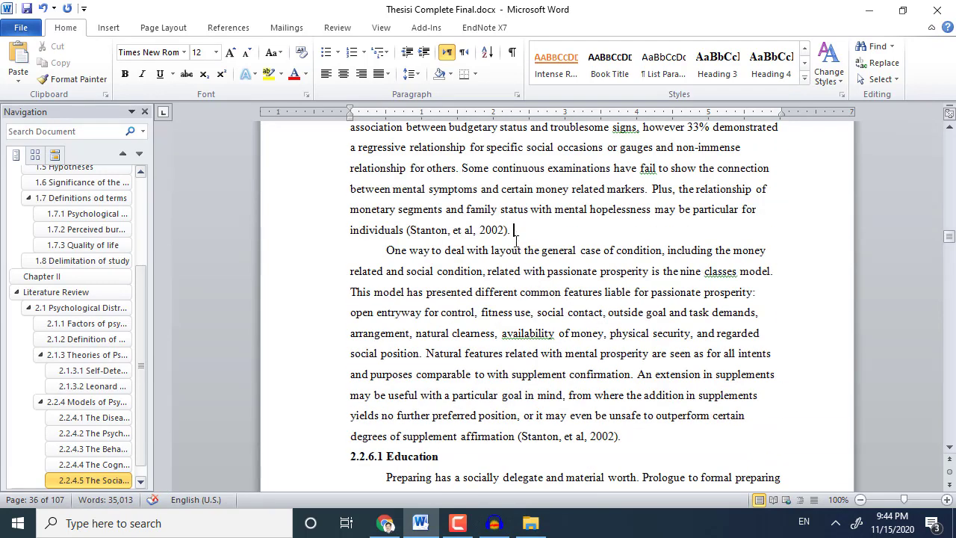
key(ctrl+j)
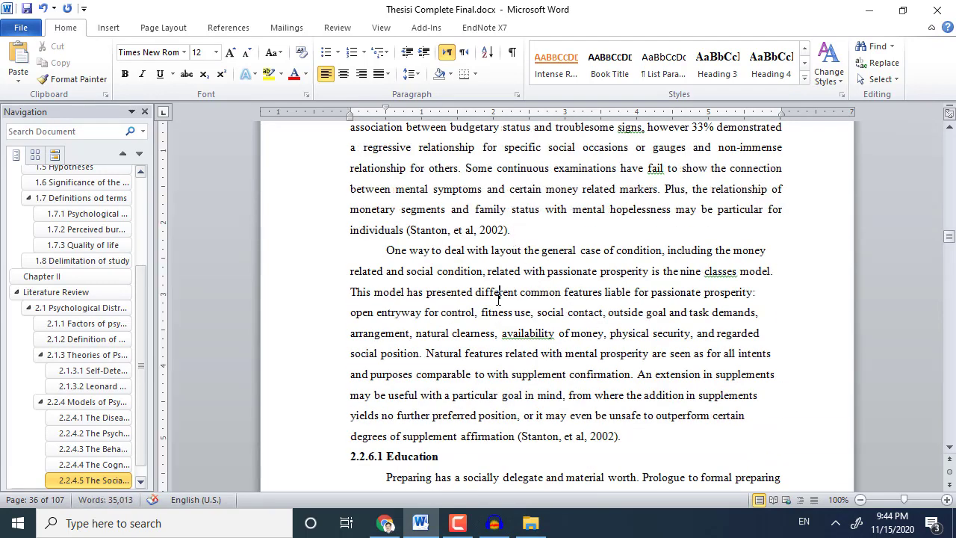
key(ctrl+j)
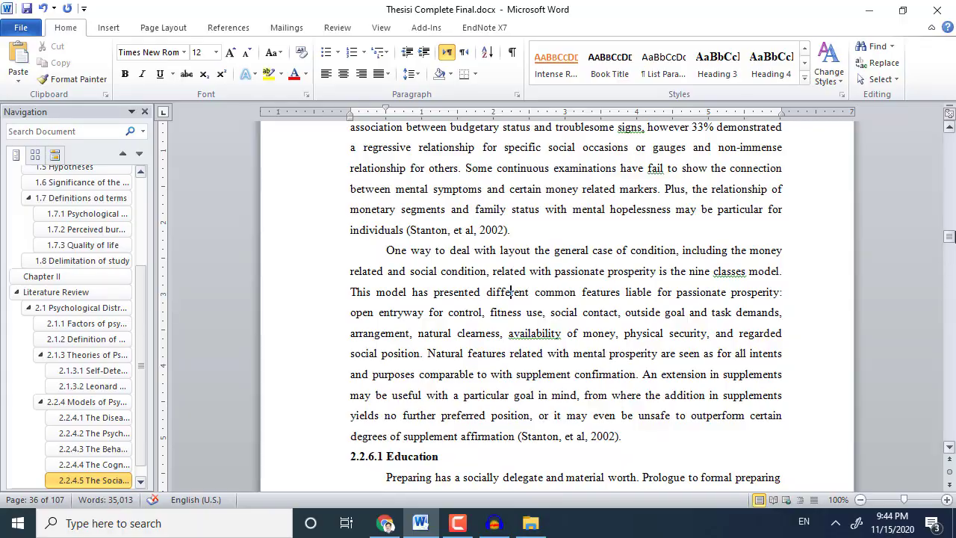
drag(948, 246, 940, 377)
Select the body text from Chapter 1 through Recommendations and apply Add Space Before Paragraph.
scroll(737, 399, down, 9)
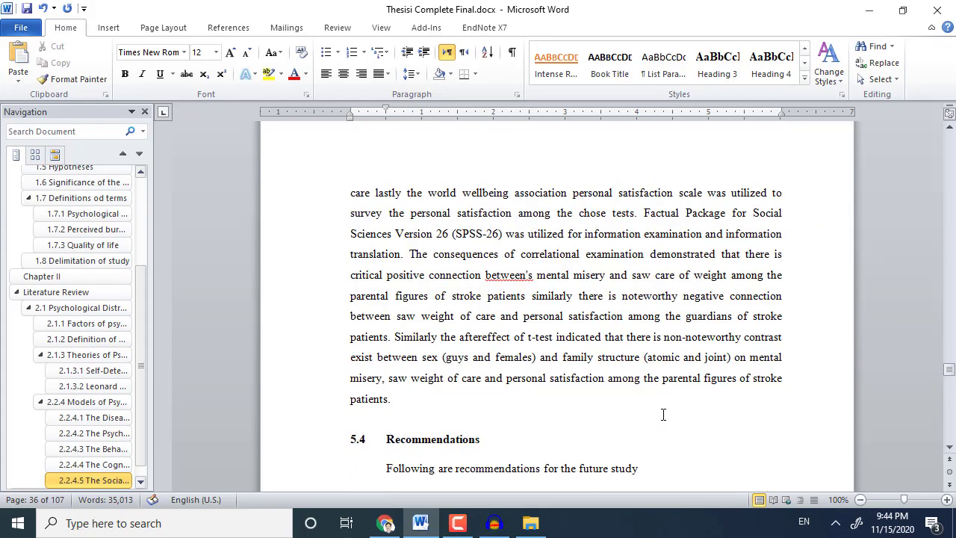
scroll(661, 408, down, 5)
scroll(574, 366, up, 5)
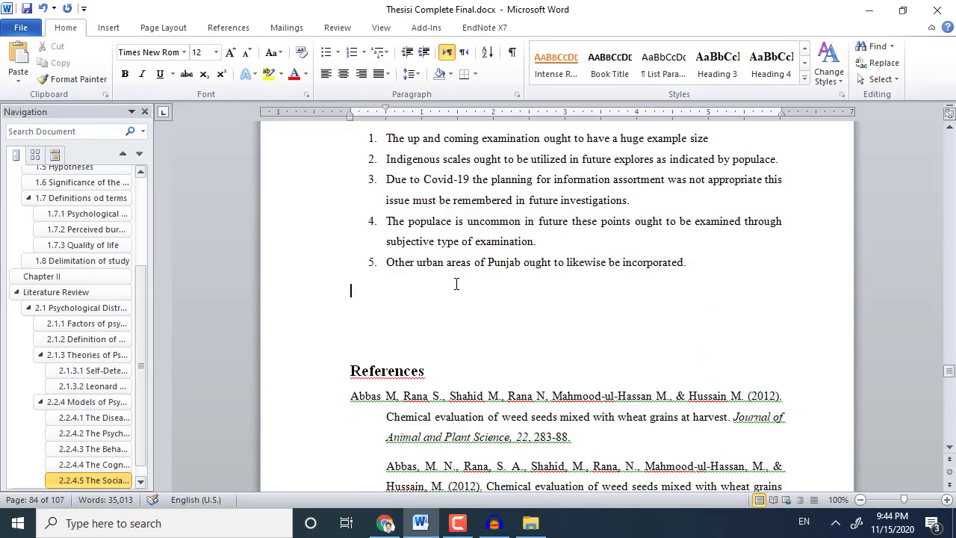
drag(456, 284, 336, 367)
drag(328, 319, 328, 319)
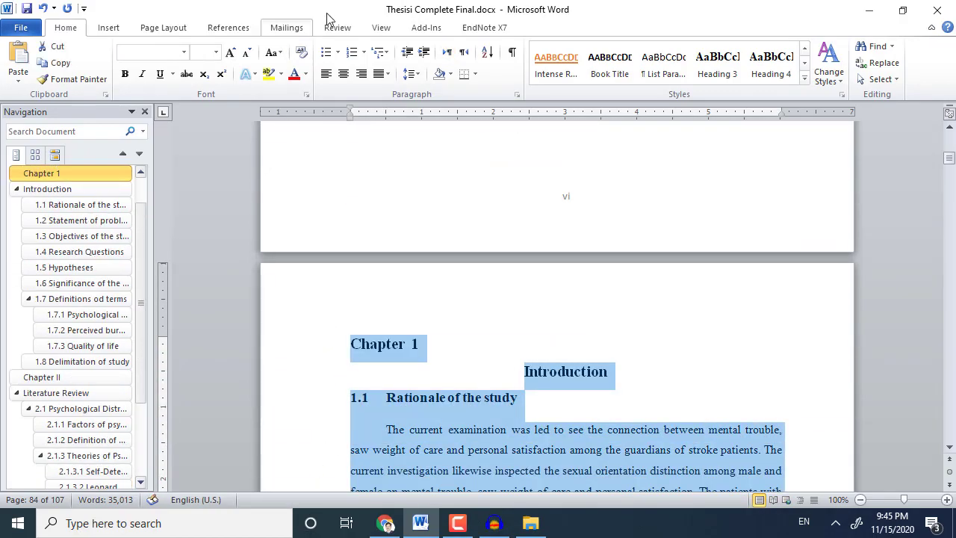
click(411, 73)
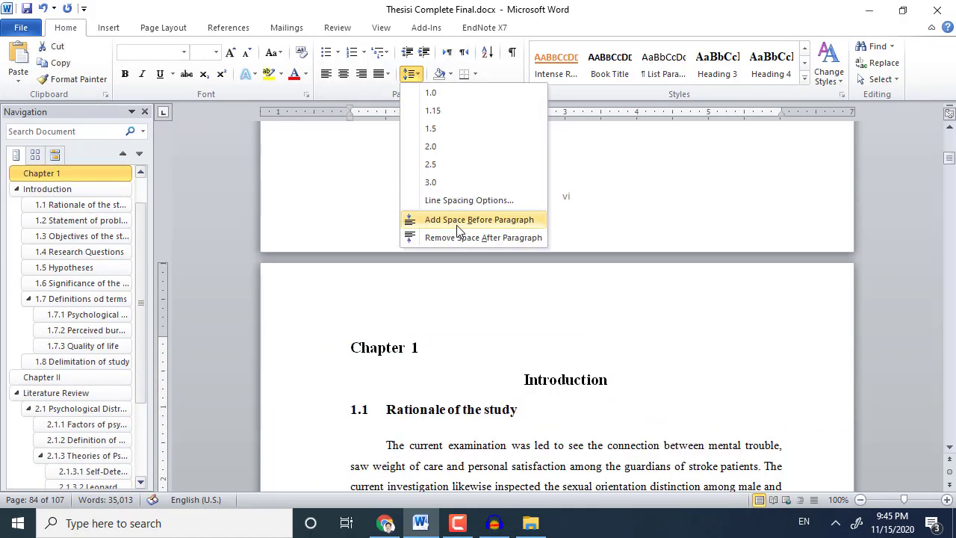
click(457, 225)
click(481, 447)
scroll(480, 442, down, 4)
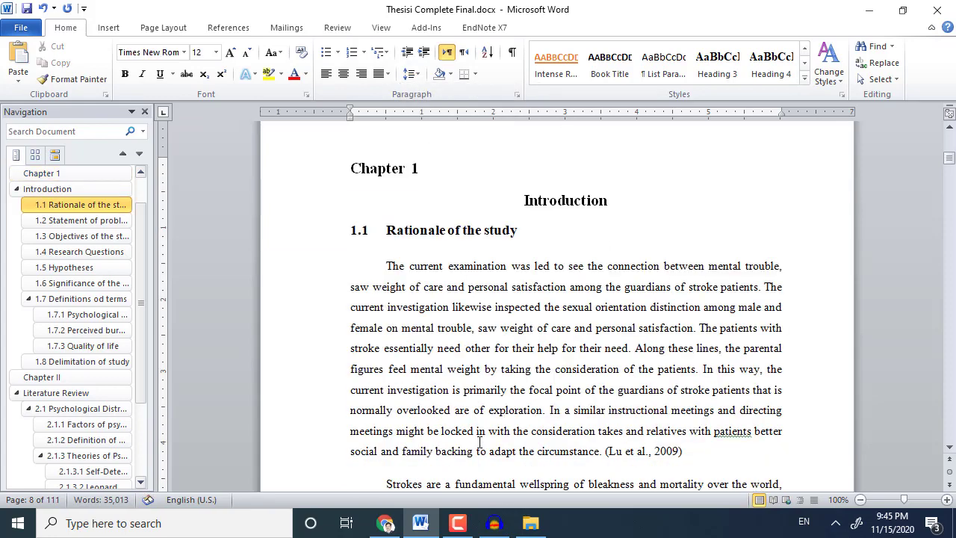
Delete the stray blank lines above heading 1.7.2 and above the 'Since 1975' paragraph.
scroll(469, 411, down, 3)
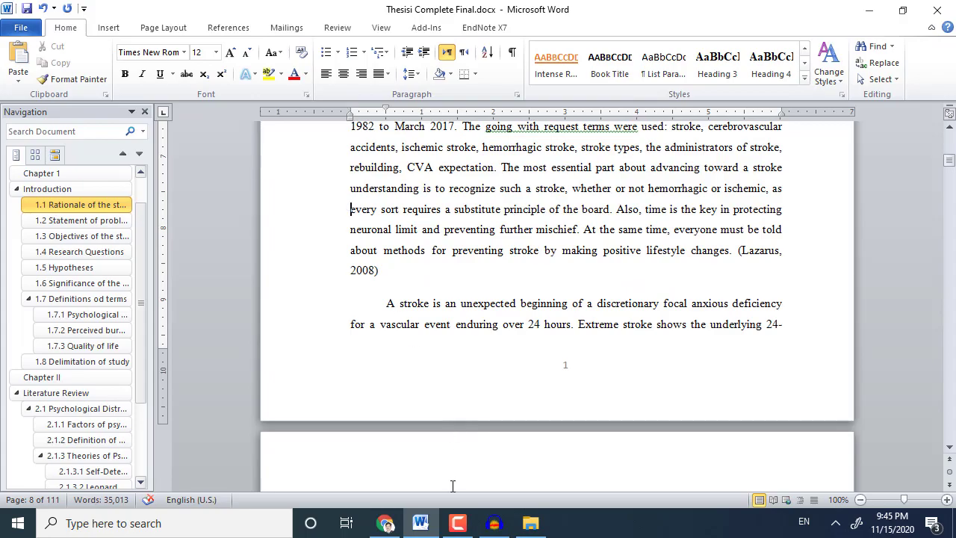
scroll(452, 486, down, 20)
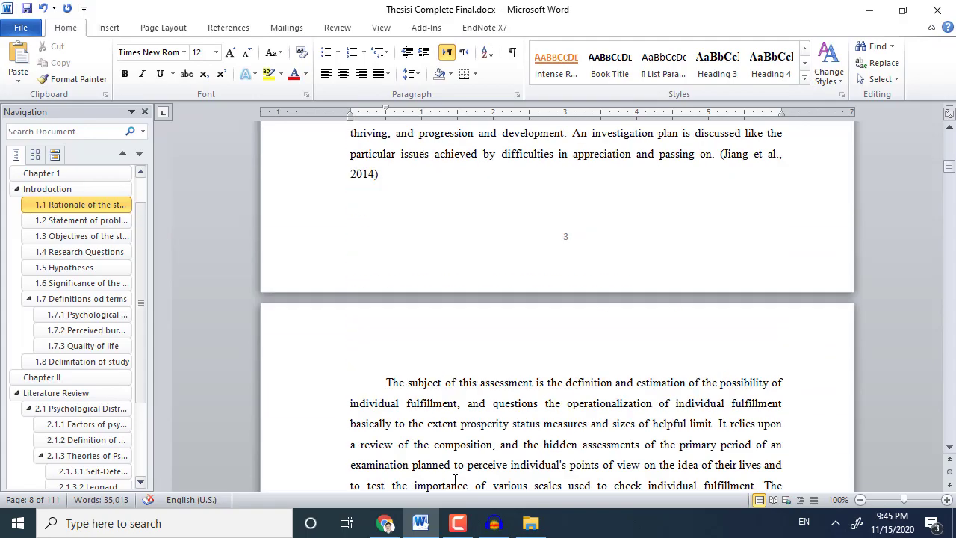
scroll(454, 481, down, 15)
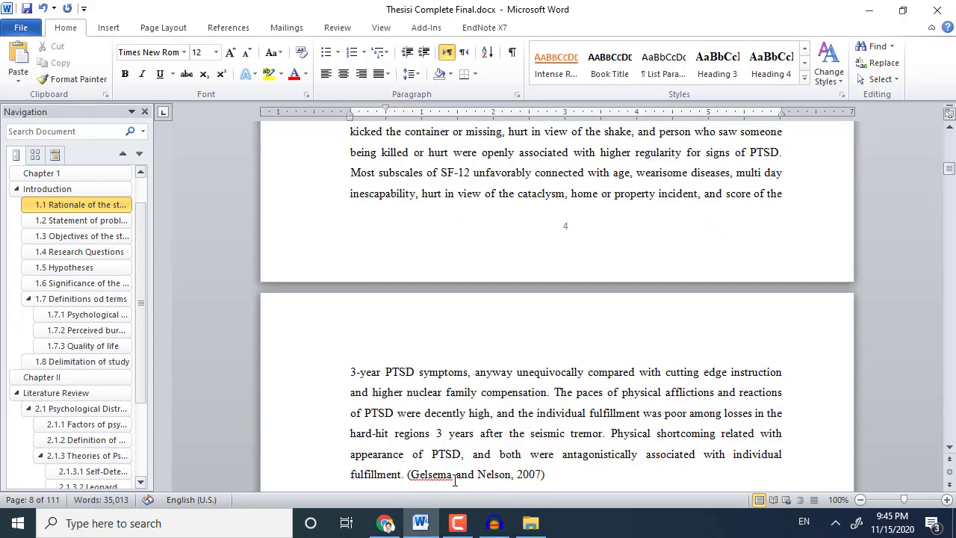
scroll(454, 480, down, 6)
scroll(454, 480, down, 20)
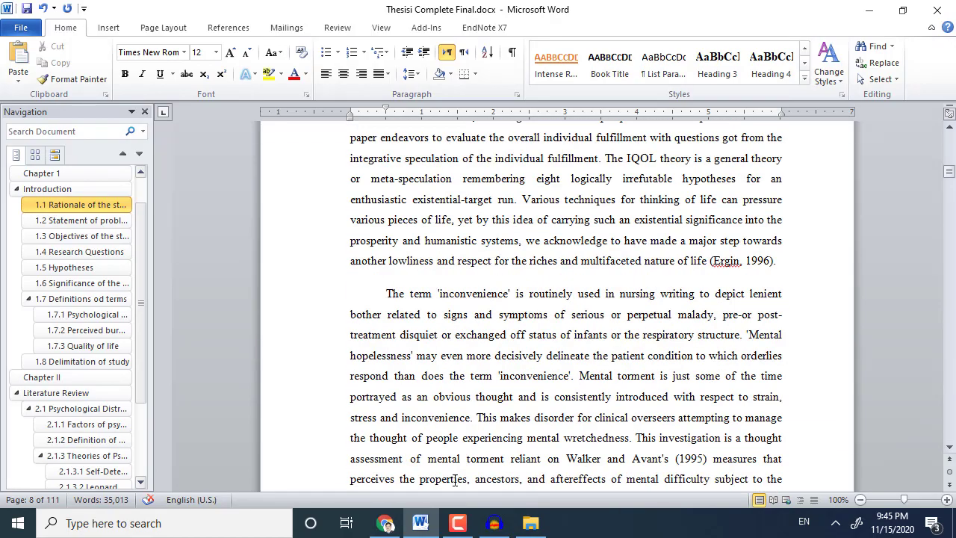
scroll(454, 480, down, 20)
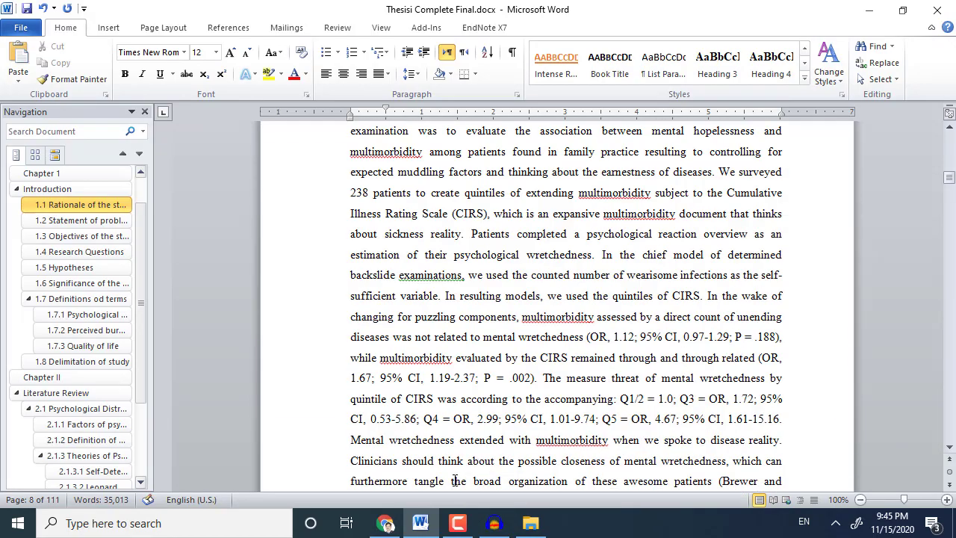
scroll(454, 480, down, 12)
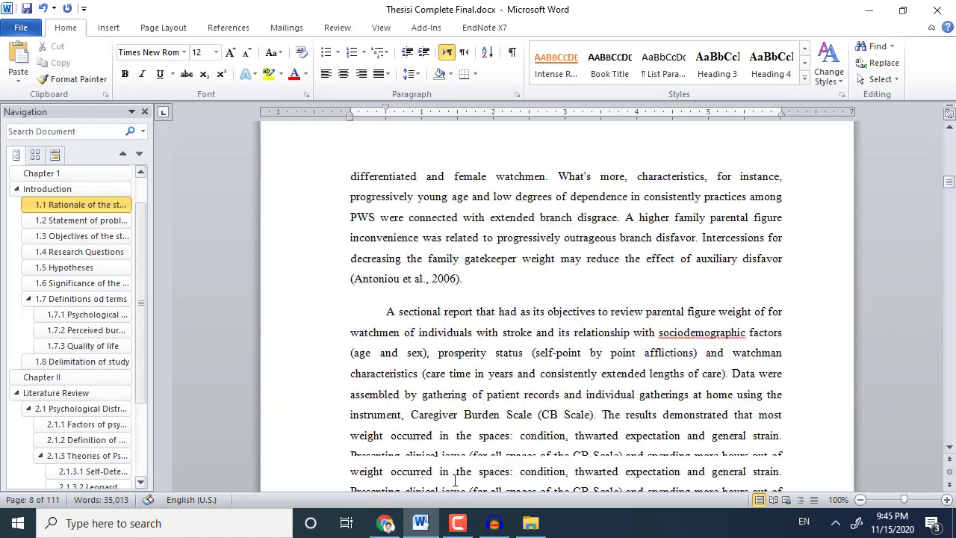
scroll(456, 484, down, 20)
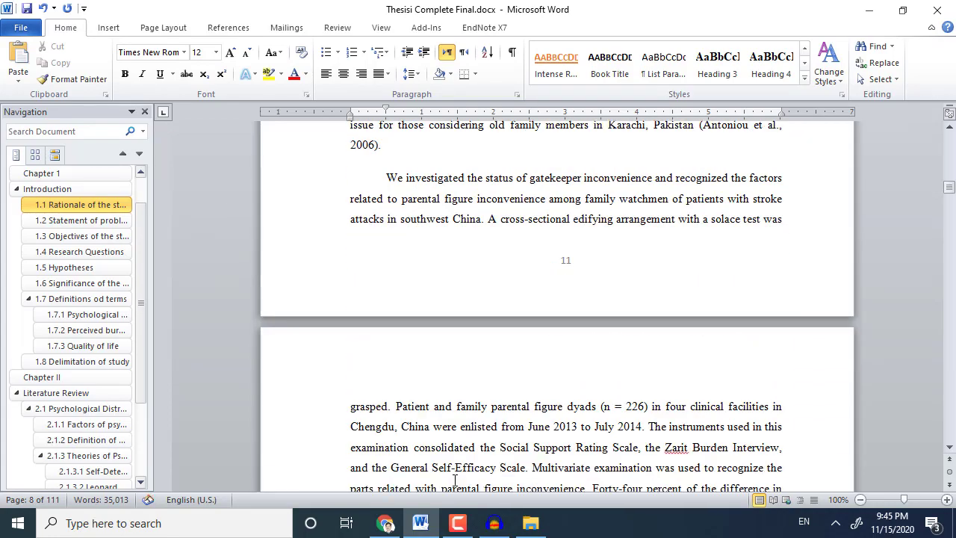
scroll(456, 482, down, 12)
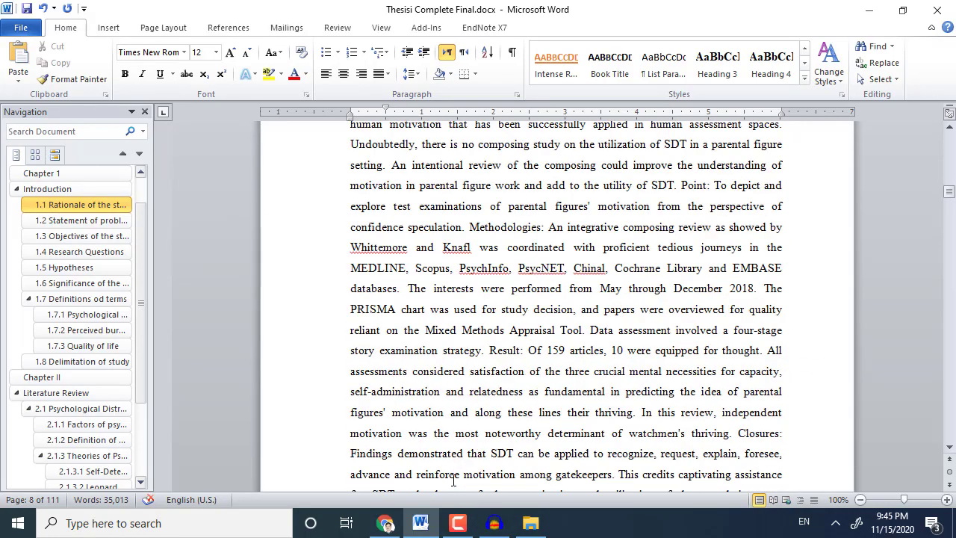
click(405, 256)
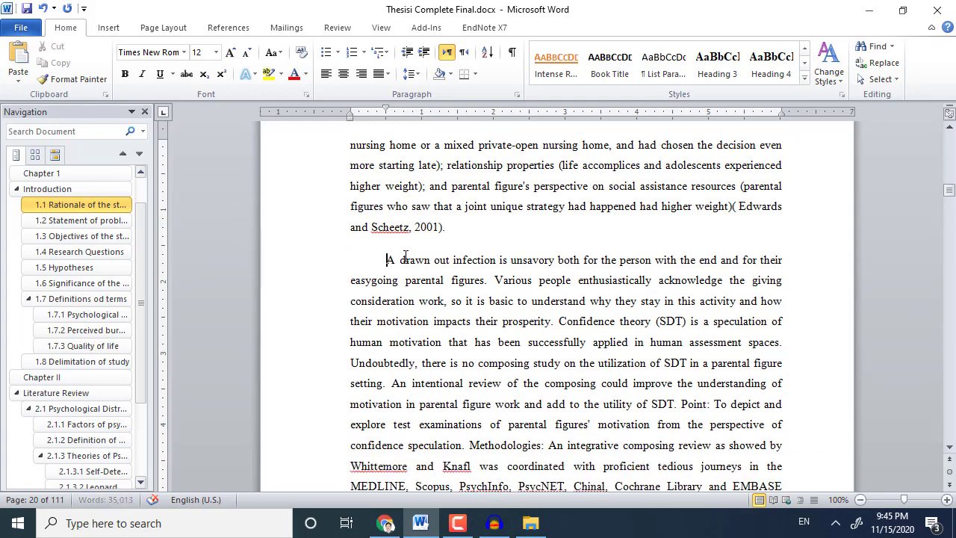
scroll(422, 340, down, 12)
scroll(431, 267, up, 5)
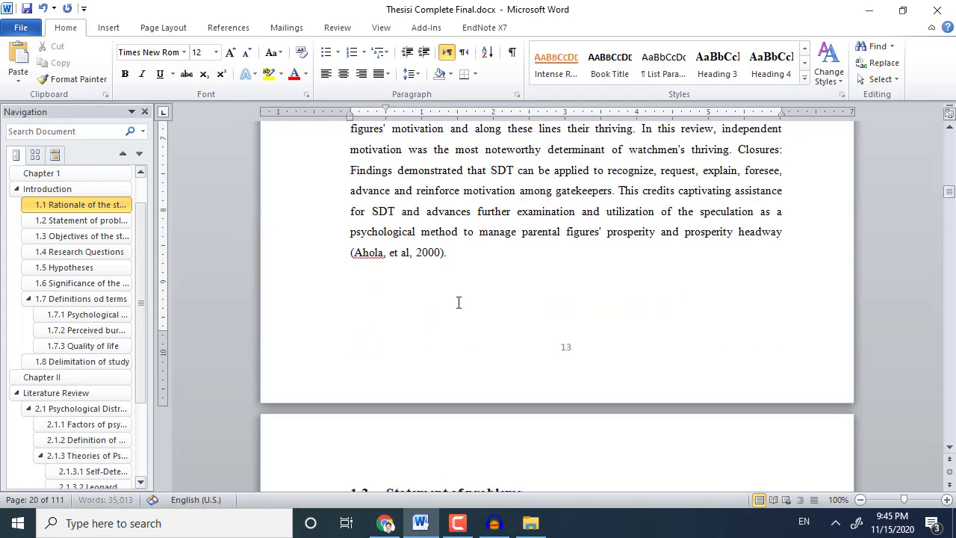
scroll(456, 406, down, 20)
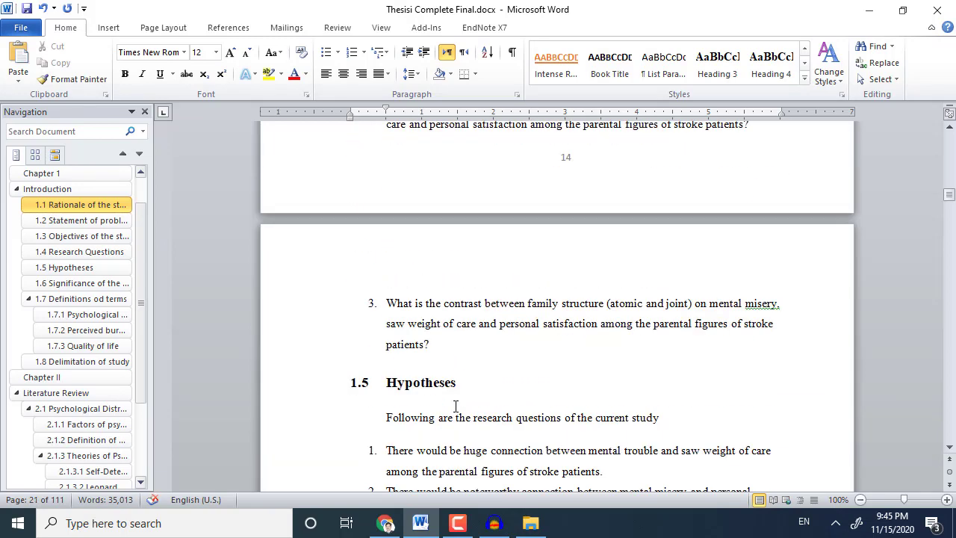
scroll(455, 406, down, 10)
scroll(454, 407, down, 20)
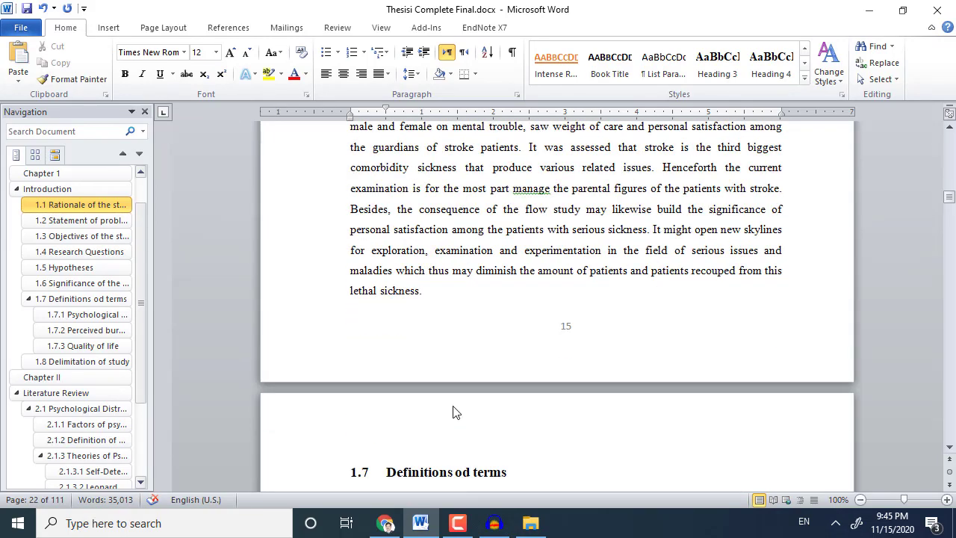
scroll(403, 323, up, 5)
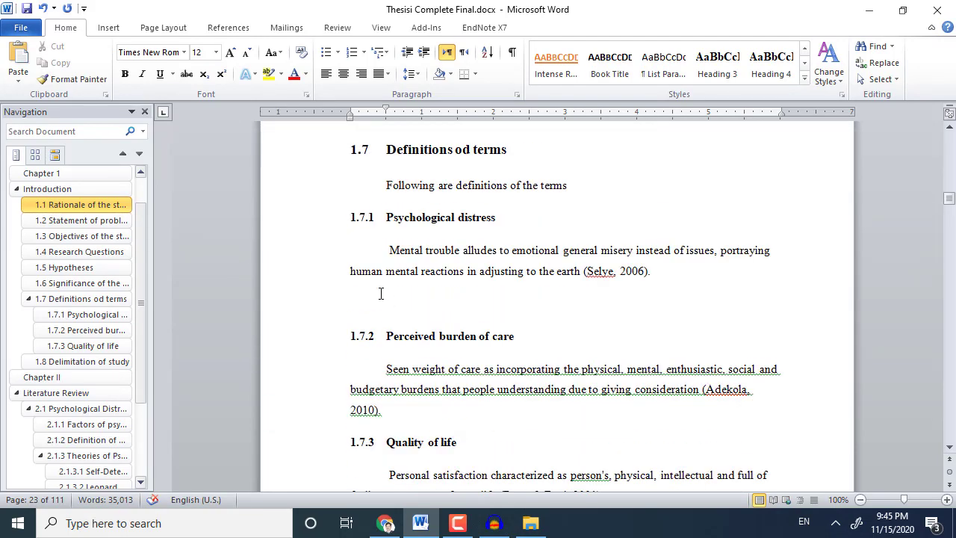
click(381, 299)
key(Delete)
scroll(396, 367, down, 15)
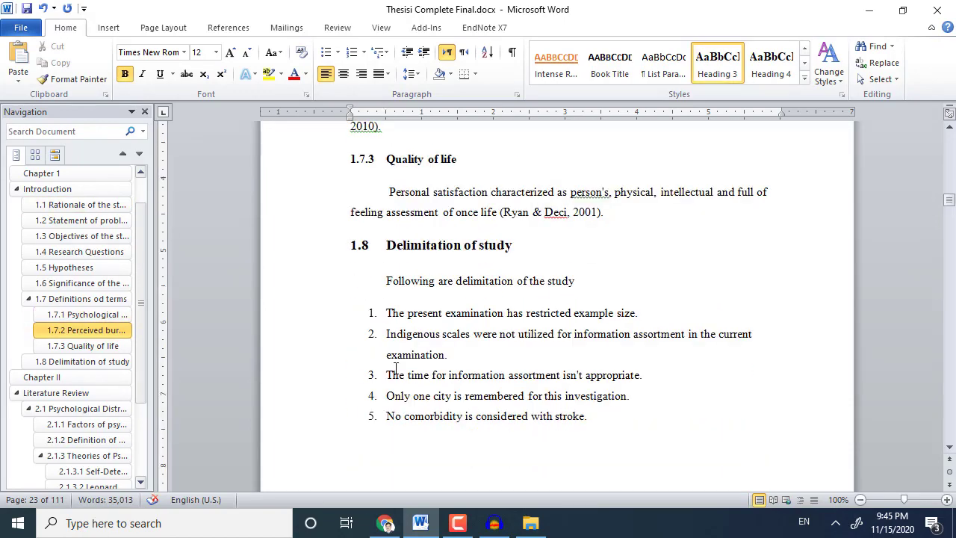
click(410, 317)
scroll(446, 407, down, 15)
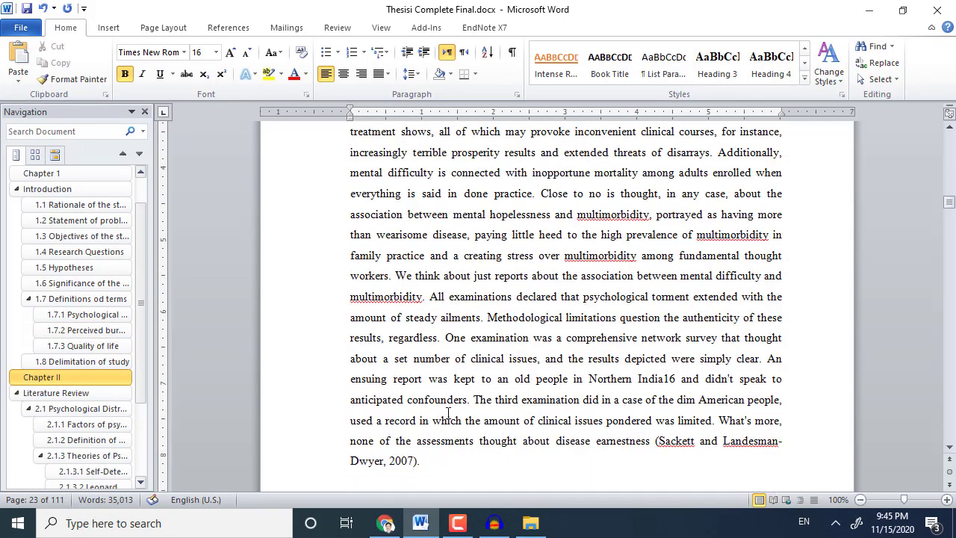
scroll(439, 396, up, 10)
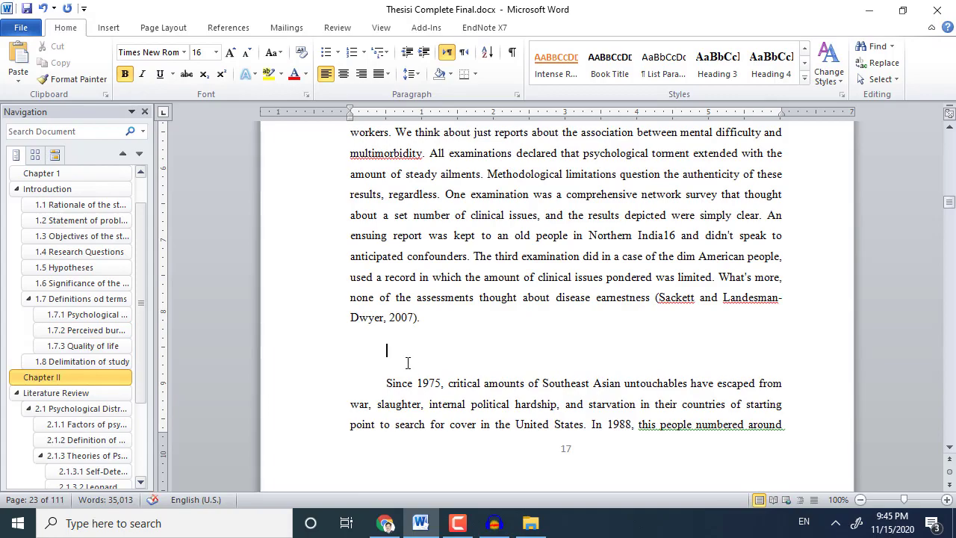
key(Delete)
Move down to the 2.2.6.1 Education section and place the caret in its body paragraph.
scroll(416, 389, down, 15)
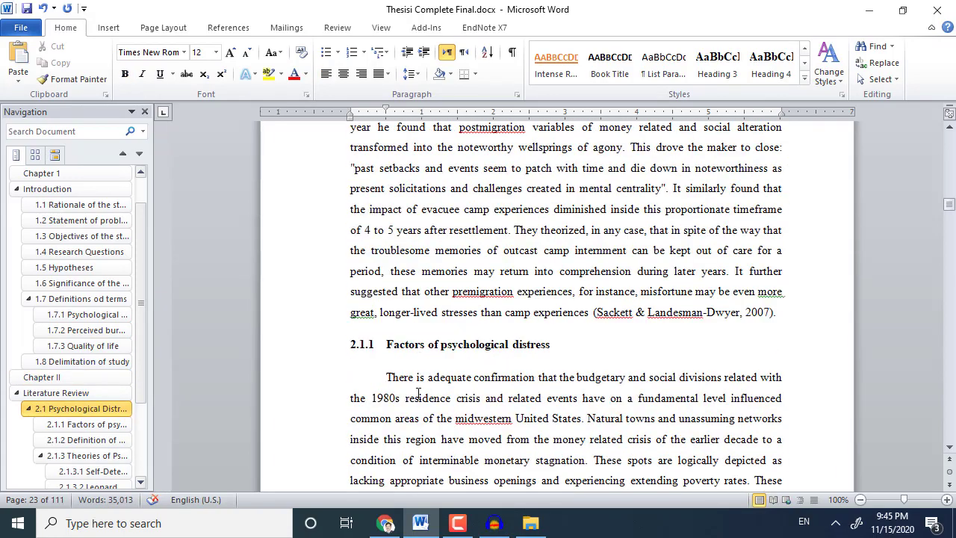
scroll(418, 393, down, 15)
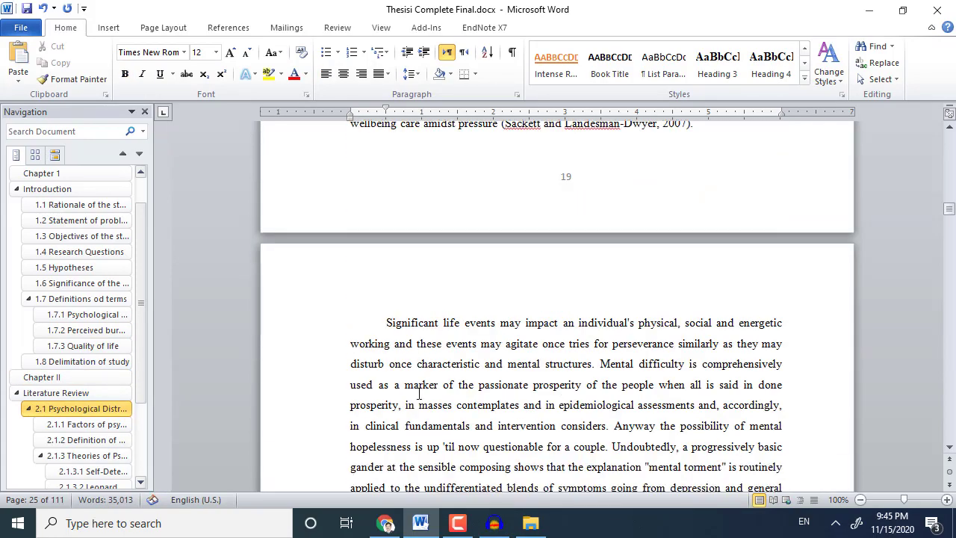
scroll(420, 395, down, 20)
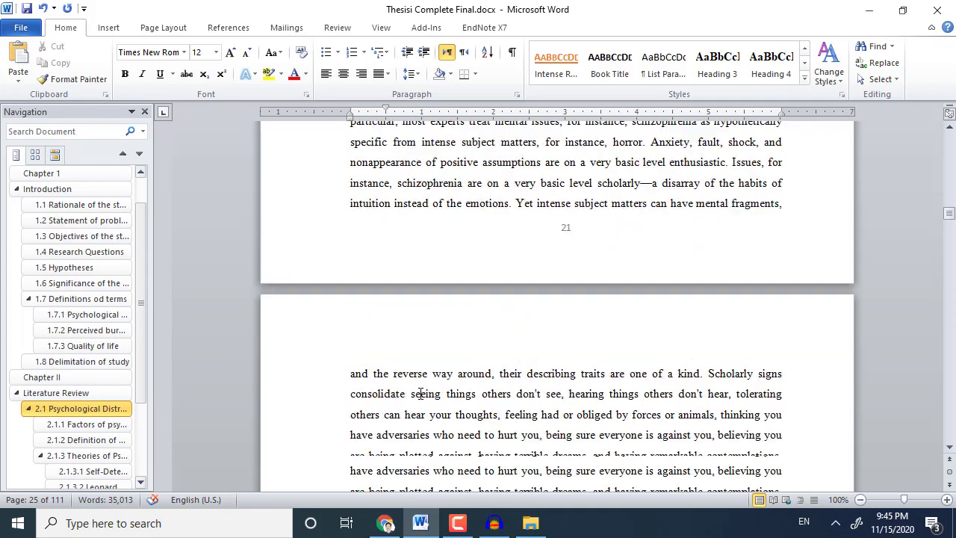
scroll(421, 394, down, 5)
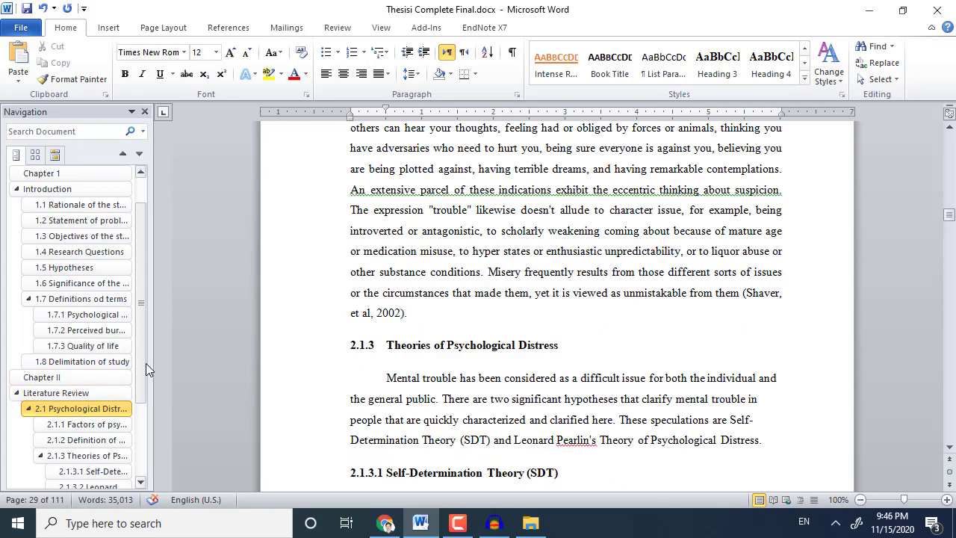
scroll(145, 366, down, 2)
scroll(153, 419, down, 5)
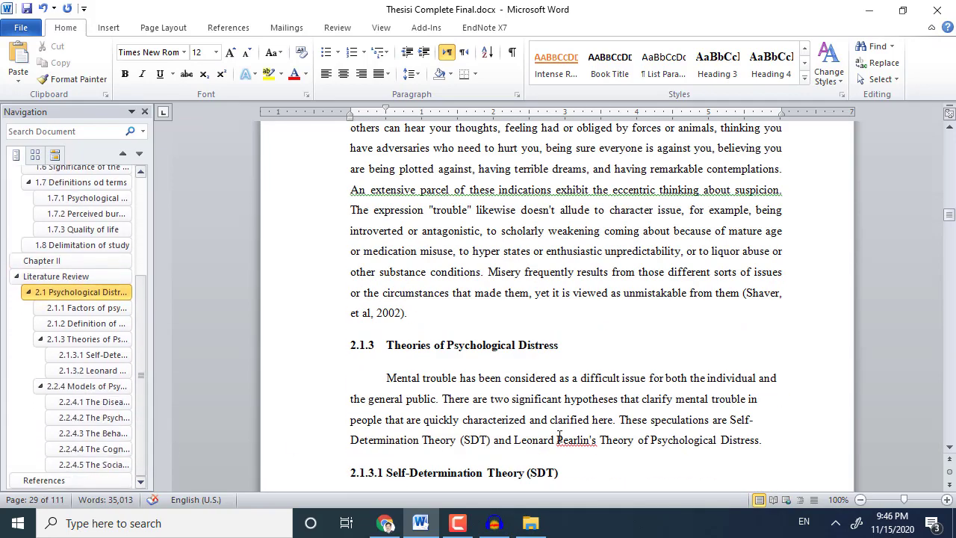
scroll(561, 437, down, 8)
scroll(561, 437, down, 20)
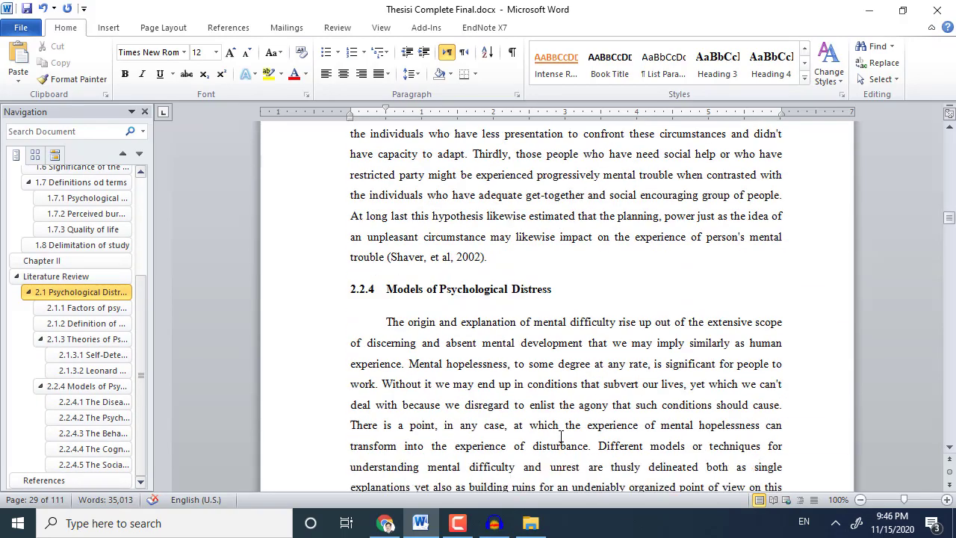
scroll(561, 437, down, 20)
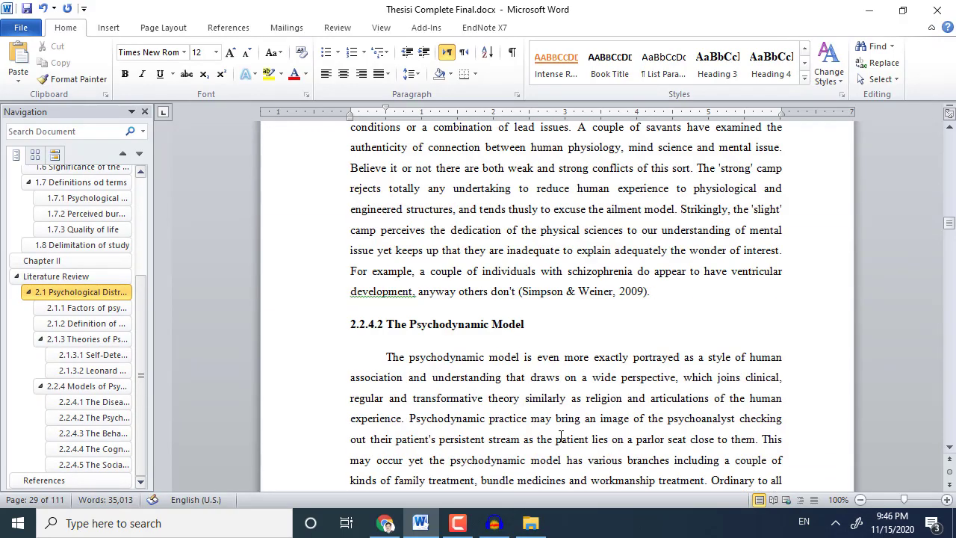
scroll(559, 439, down, 20)
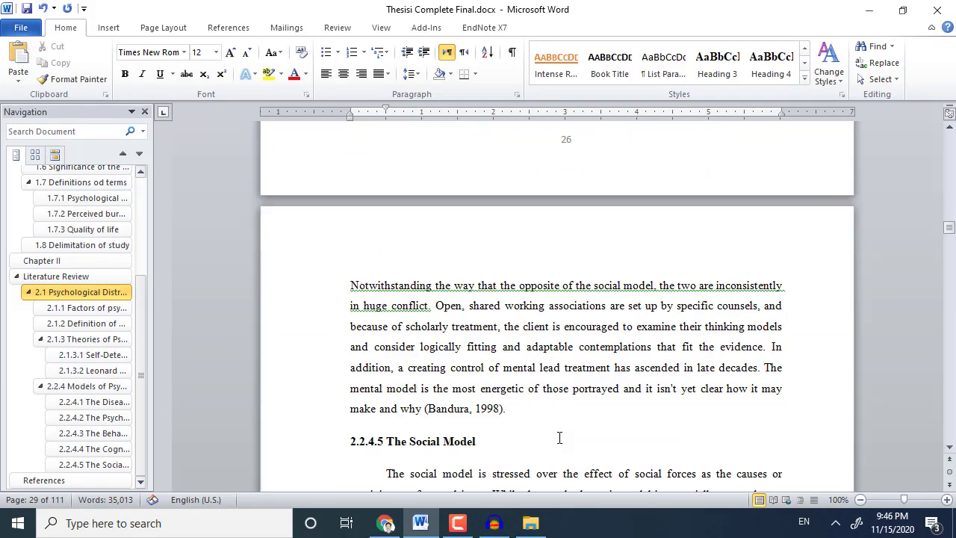
scroll(559, 439, down, 15)
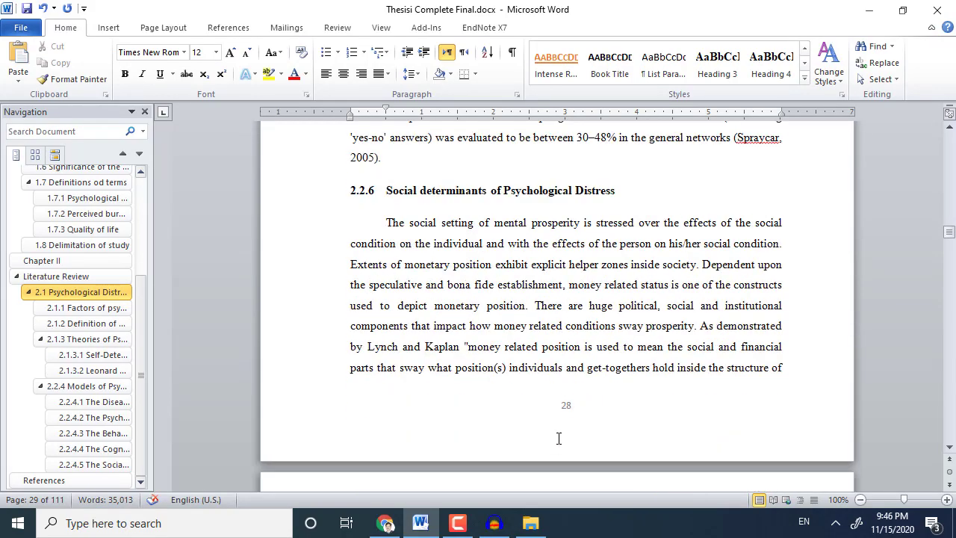
scroll(559, 439, up, 5)
scroll(559, 439, down, 20)
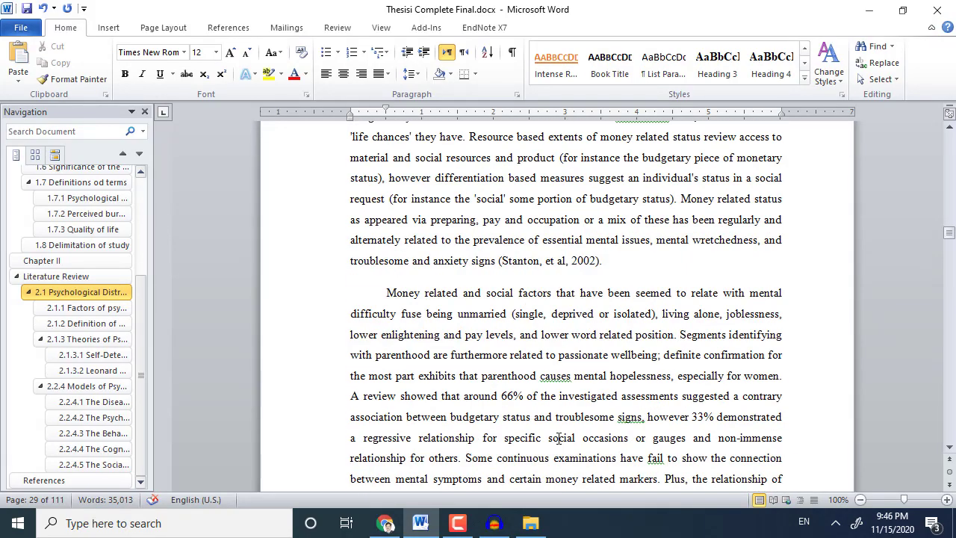
scroll(555, 440, down, 5)
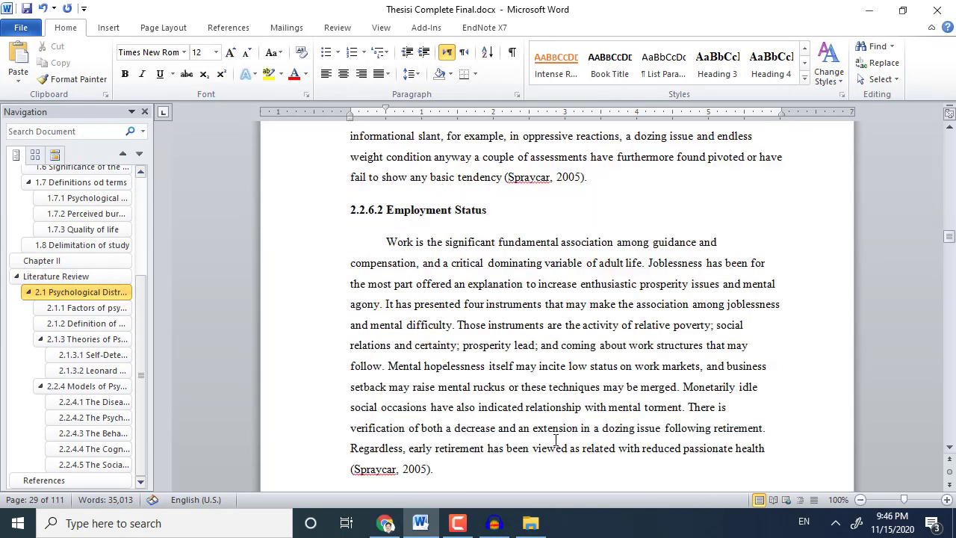
scroll(555, 441, up, 5)
click(549, 363)
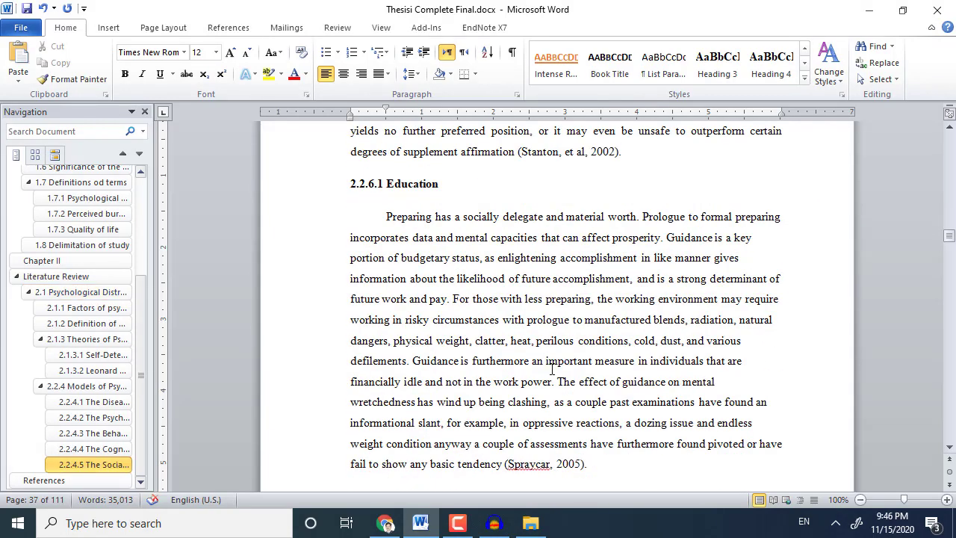
Justify the Education paragraph and make 2.2.5 and 2.2.6 Heading 3 headings.
key(ctrl+j)
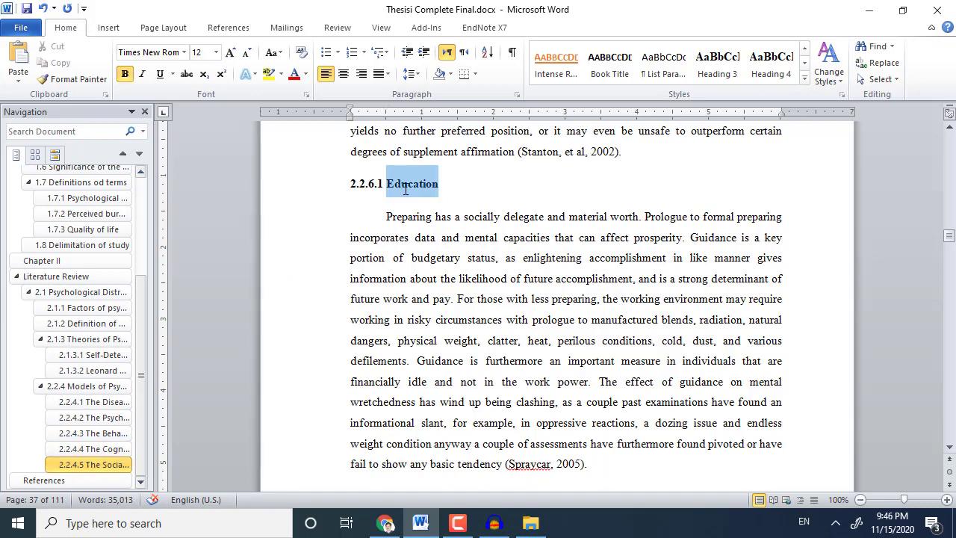
click(84, 464)
scroll(400, 193, down, 14)
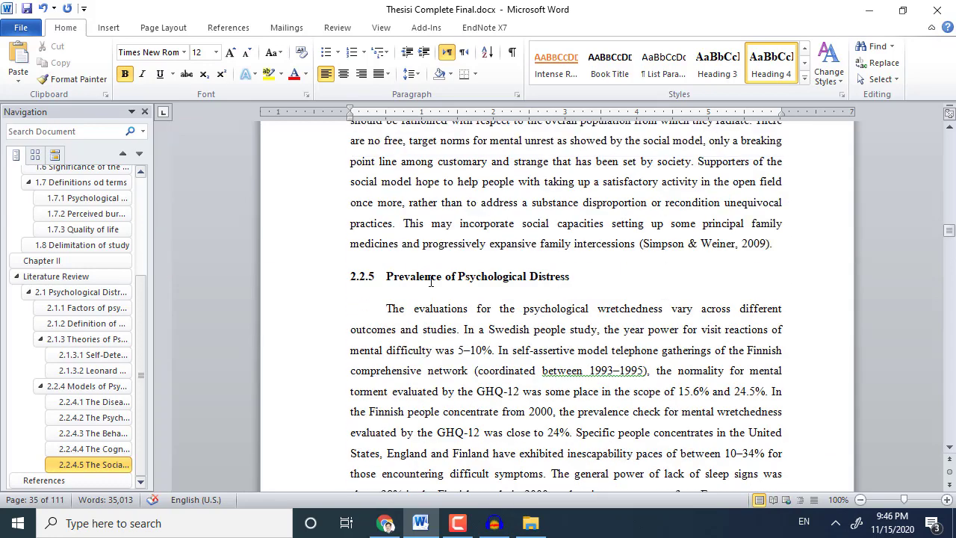
triple_click(430, 280)
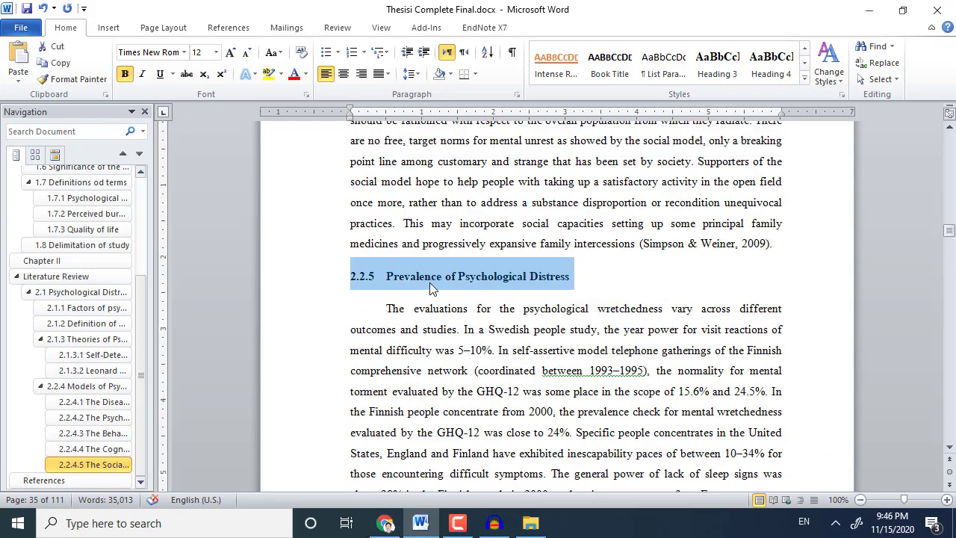
click(715, 65)
scroll(463, 336, down, 3)
scroll(450, 309, down, 1)
double_click(450, 309)
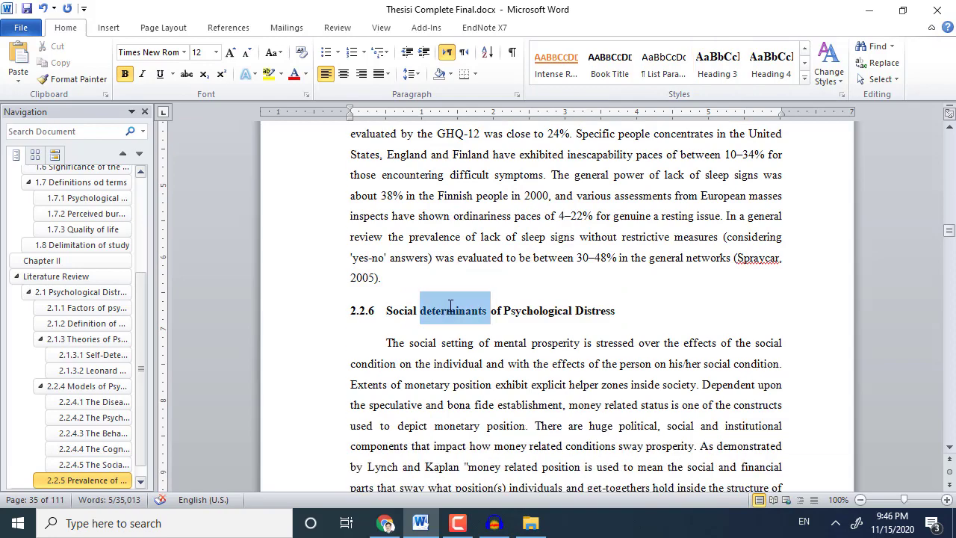
triple_click(450, 309)
click(714, 65)
Make 2.2.6.1 Education and 2.2.6.2 Employment Status Heading 4 headings.
scroll(479, 302, down, 3)
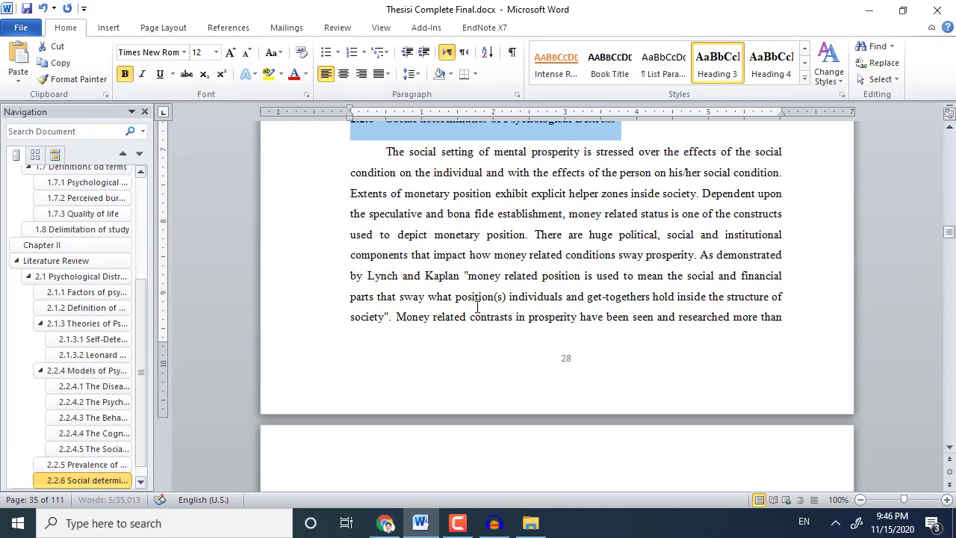
scroll(478, 306, down, 18)
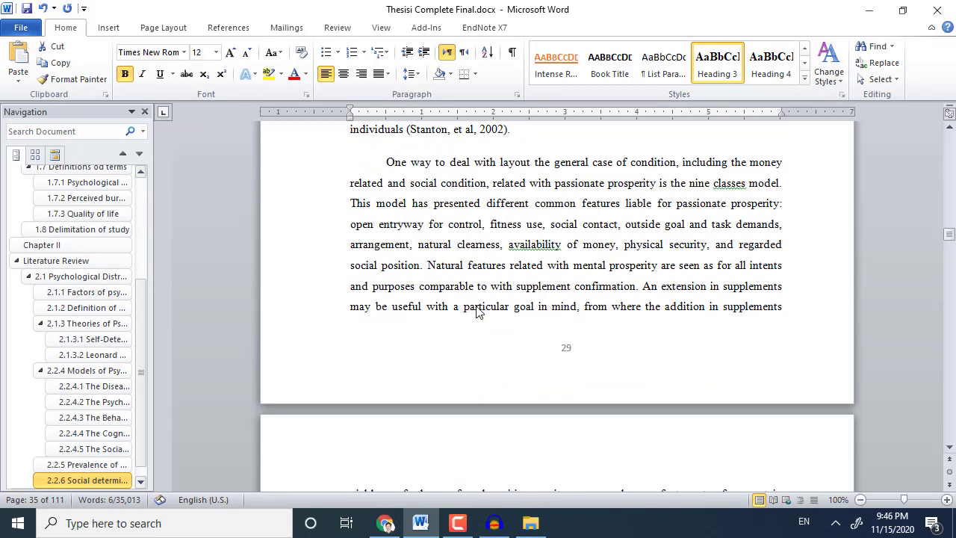
scroll(478, 306, down, 5)
double_click(388, 224)
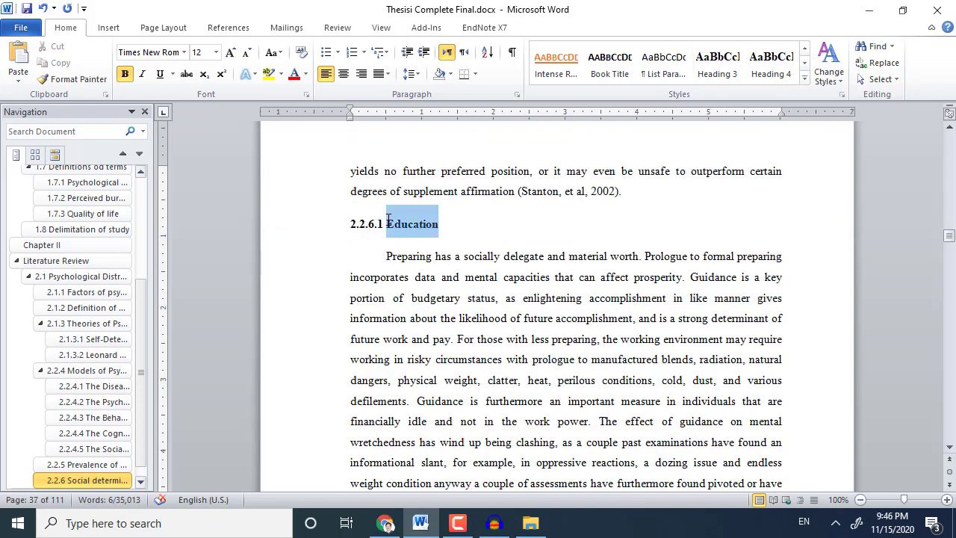
triple_click(360, 223)
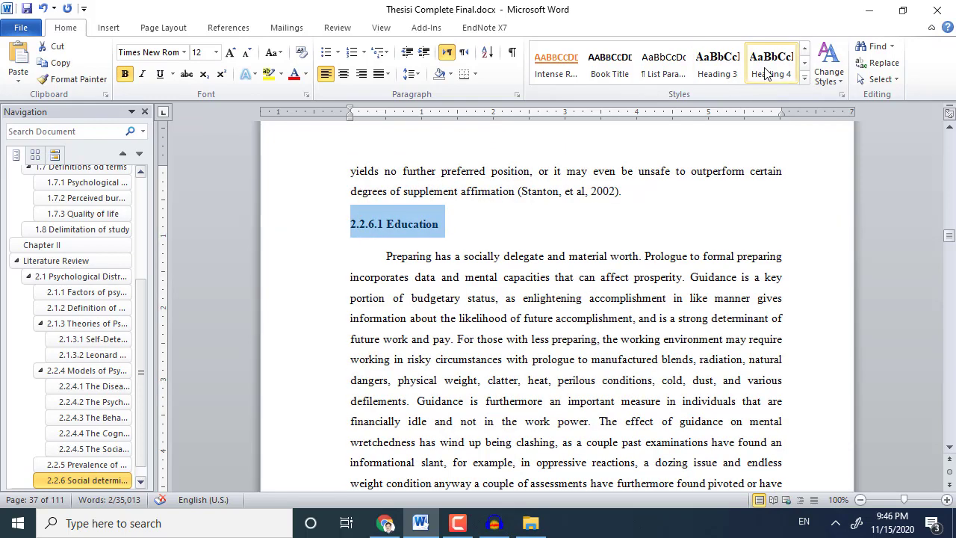
click(771, 64)
scroll(538, 301, down, 10)
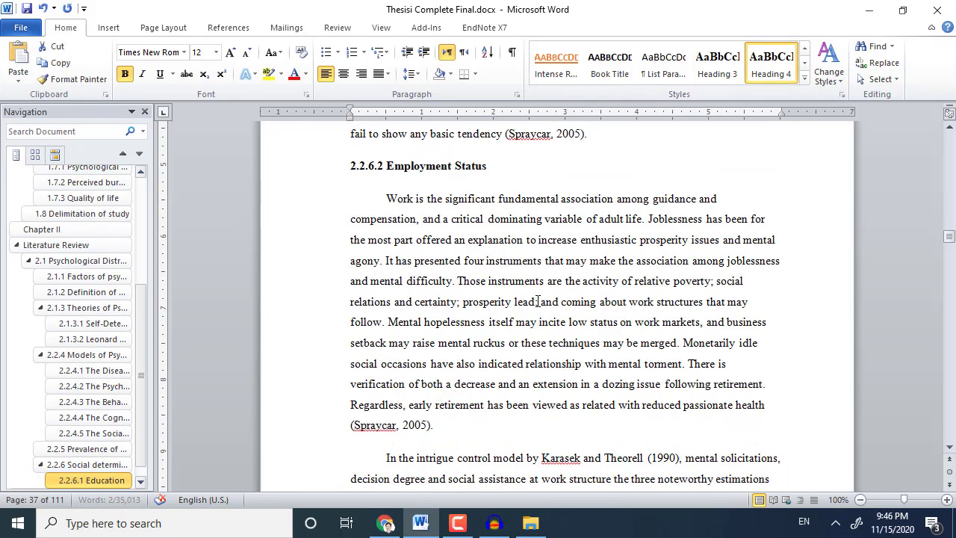
triple_click(411, 172)
click(771, 63)
Make 2.2.6.3 Income and 2.2.6.4 Family Status Heading 4 headings.
scroll(527, 349, down, 2)
scroll(527, 350, down, 10)
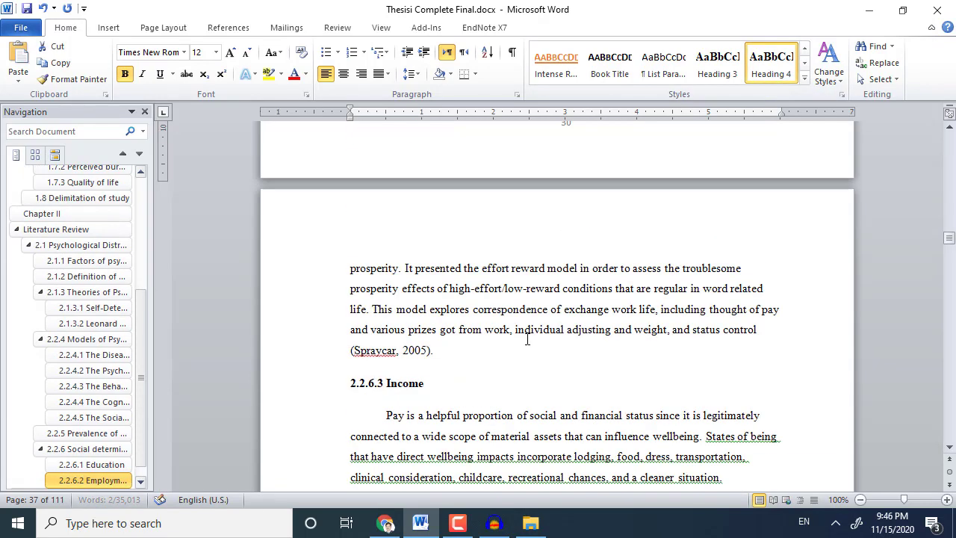
triple_click(378, 168)
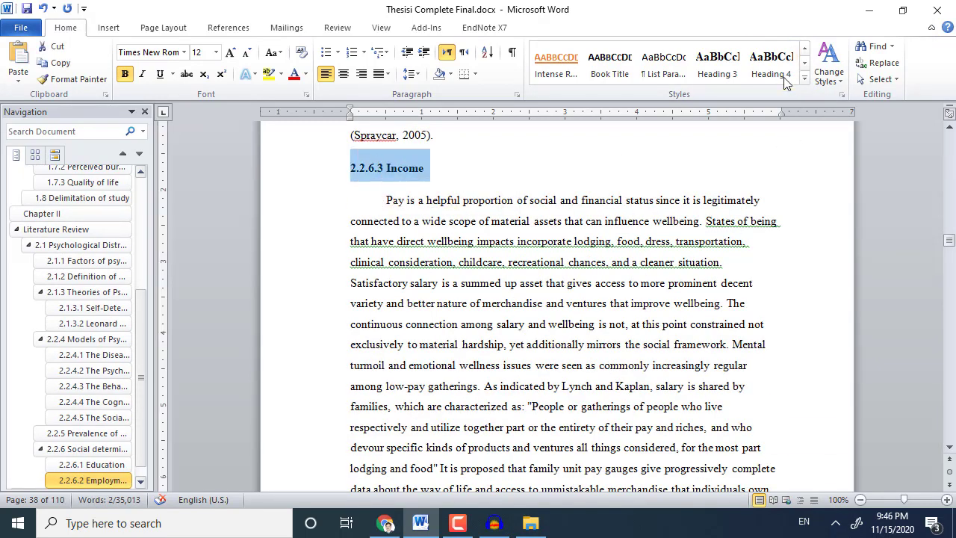
click(770, 64)
scroll(488, 367, down, 3)
scroll(488, 367, down, 2)
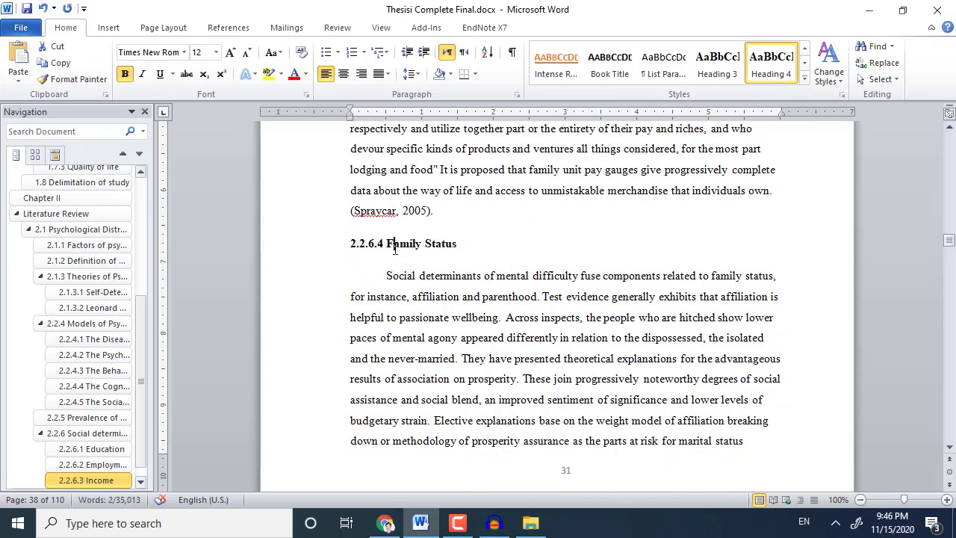
triple_click(426, 251)
click(771, 64)
Justify the last Income paragraph and the Family Status paragraph.
click(695, 129)
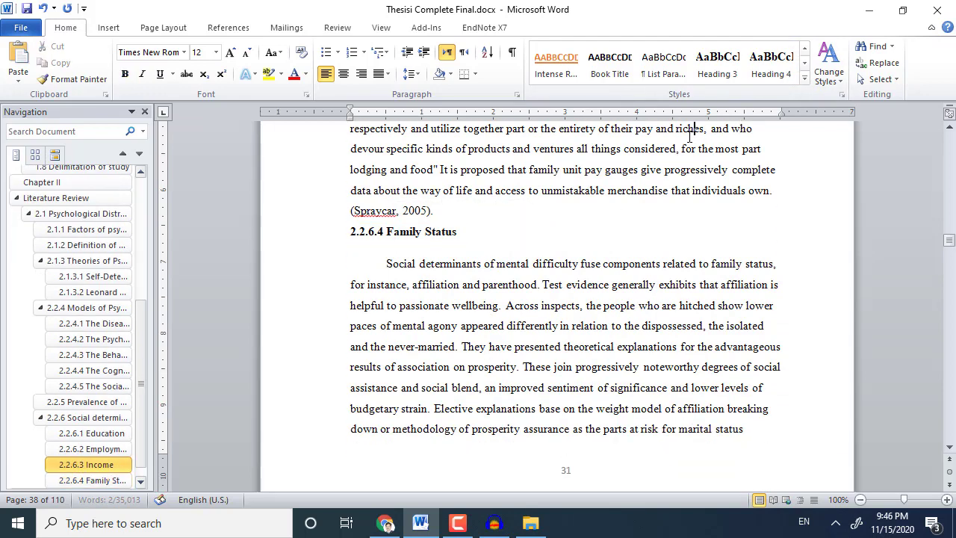
key(ctrl+j)
click(643, 325)
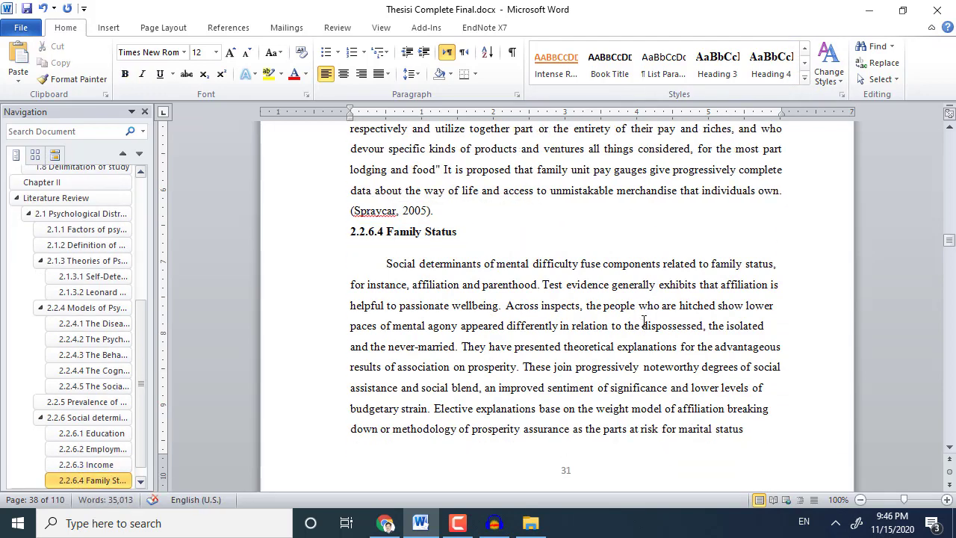
key(ctrl+j)
scroll(643, 325, down, 12)
scroll(549, 324, up, 2)
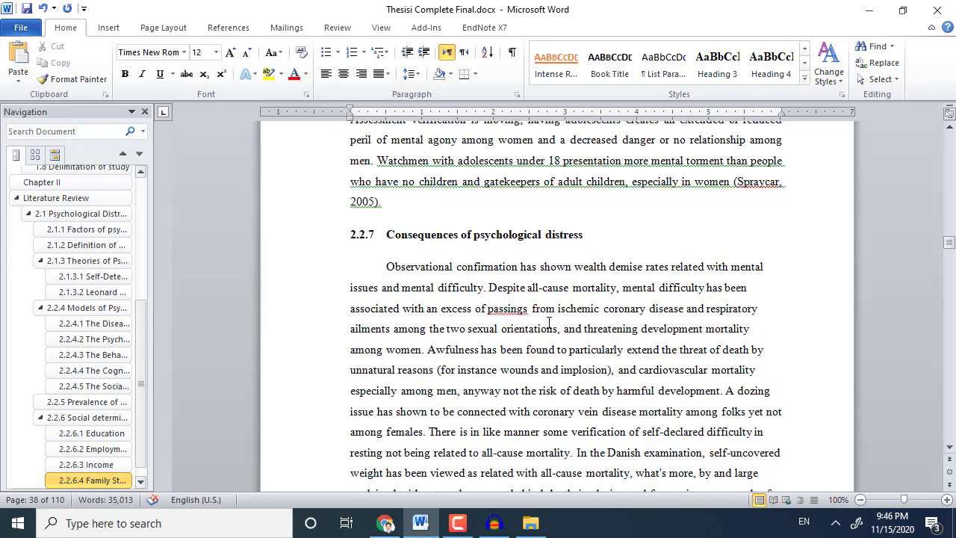
Make 2.2.7 Consequences of psychological distress a Heading 3 and justify its paragraphs.
triple_click(491, 235)
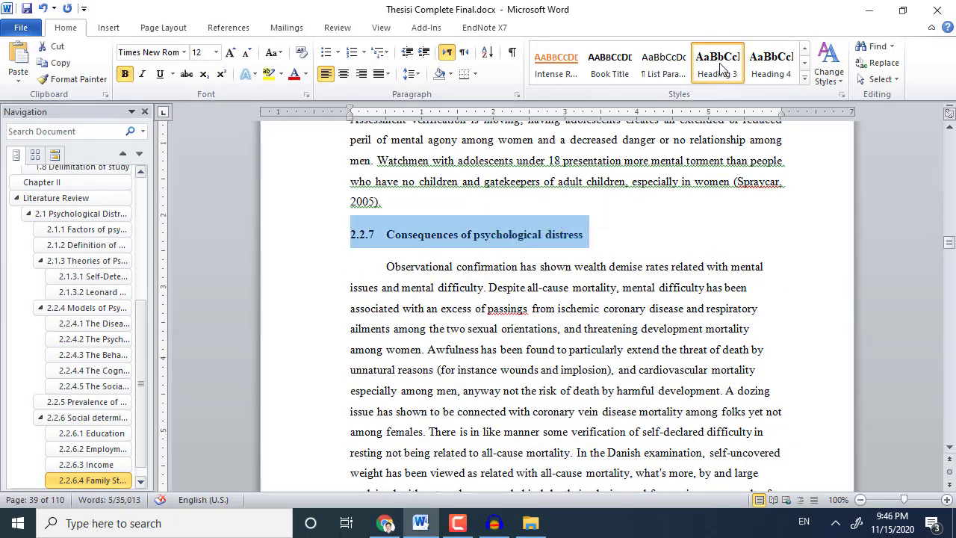
click(717, 61)
click(615, 312)
key(ctrl+j)
scroll(597, 373, down, 7)
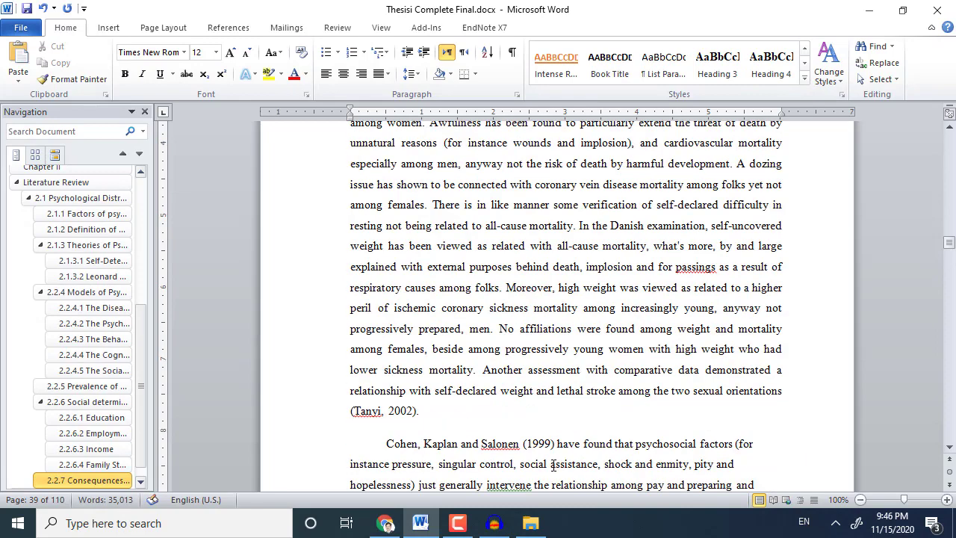
scroll(554, 462, down, 4)
scroll(545, 396, up, 4)
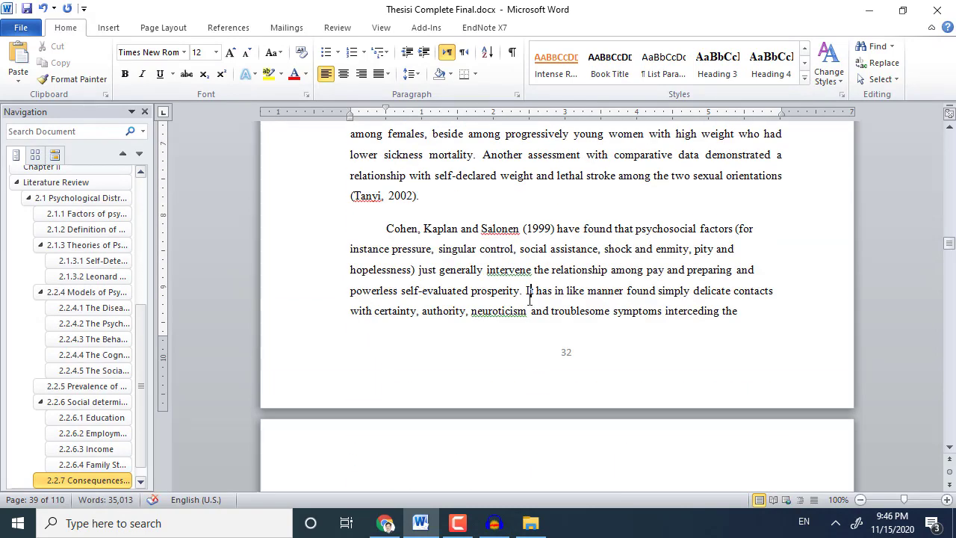
key(ctrl+j)
scroll(530, 295, down, 7)
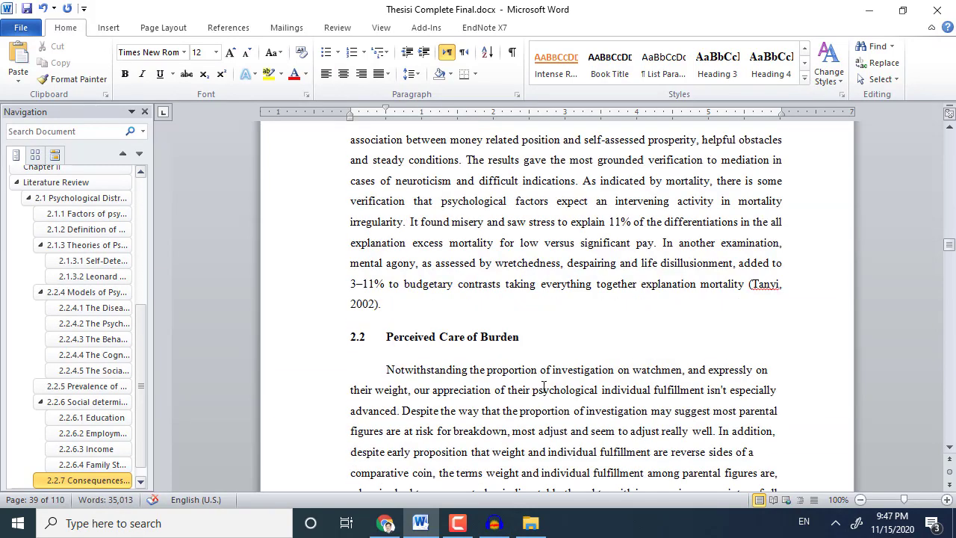
Make '2.2 Perceived Care of Burden' a Heading 2.
click(543, 381)
triple_click(499, 306)
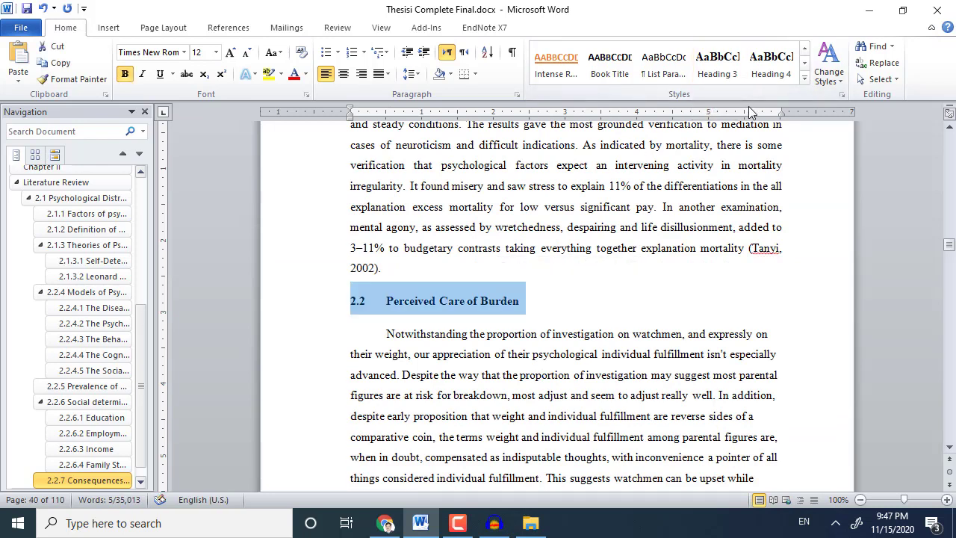
click(805, 48)
click(556, 60)
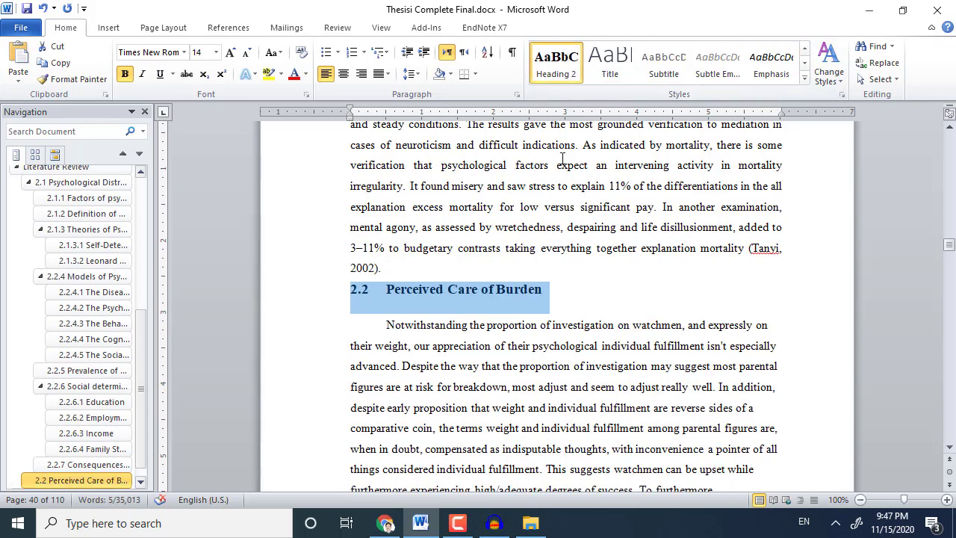
click(481, 346)
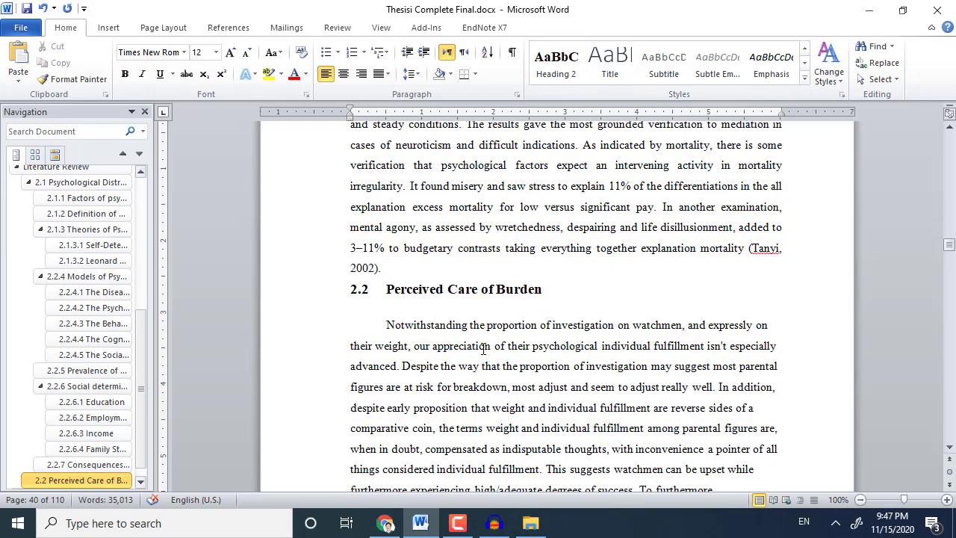
Justify the parental figure inconvenience paragraph.
scroll(484, 348, down, 8)
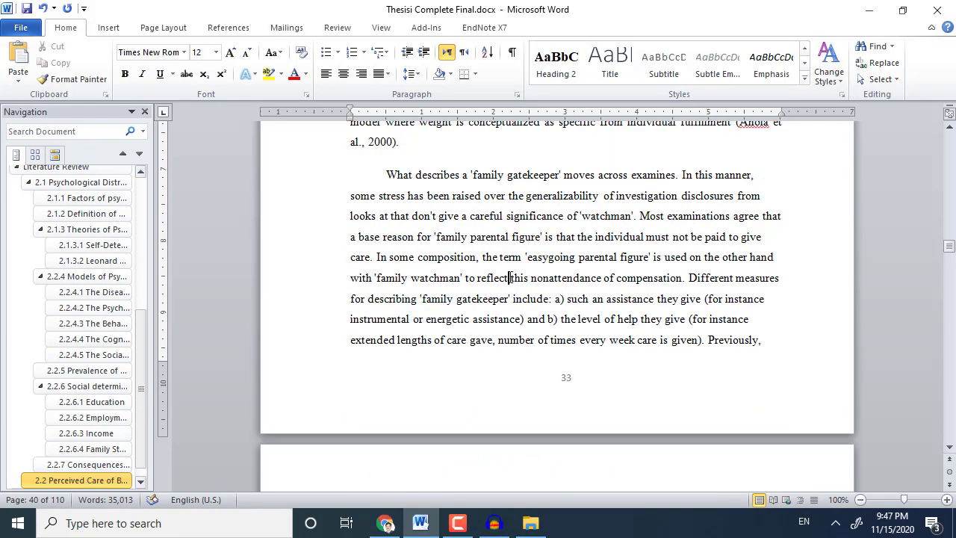
scroll(510, 278, down, 6)
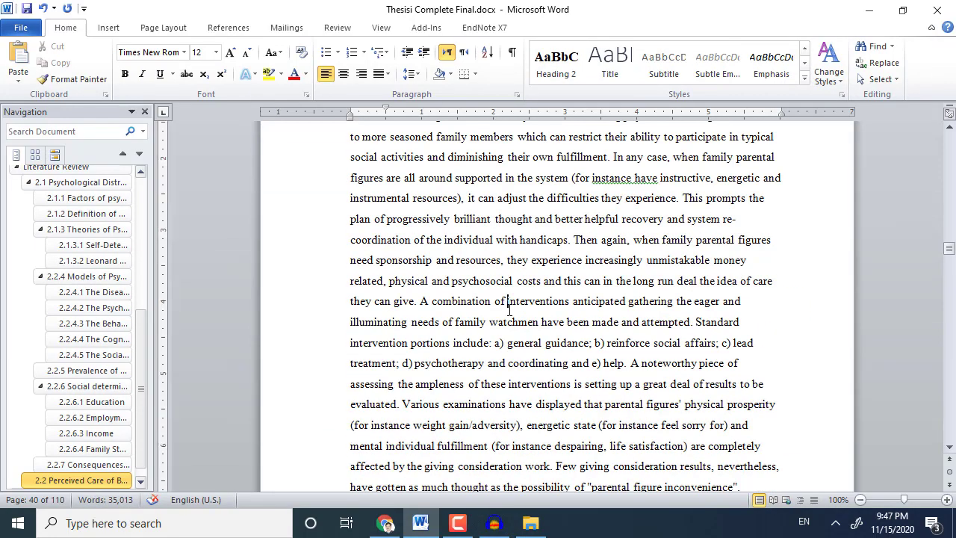
scroll(510, 310, down, 9)
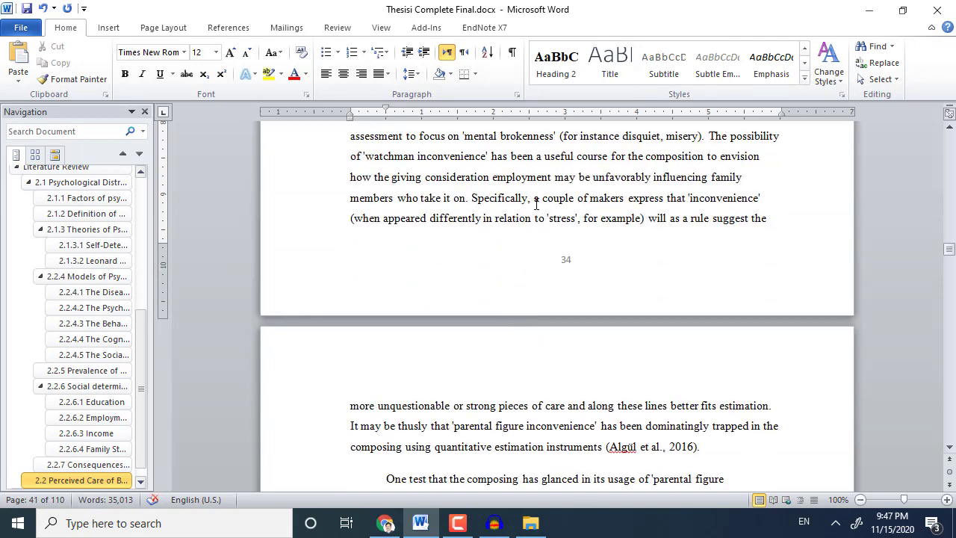
scroll(536, 204, up, 1)
scroll(535, 221, down, 6)
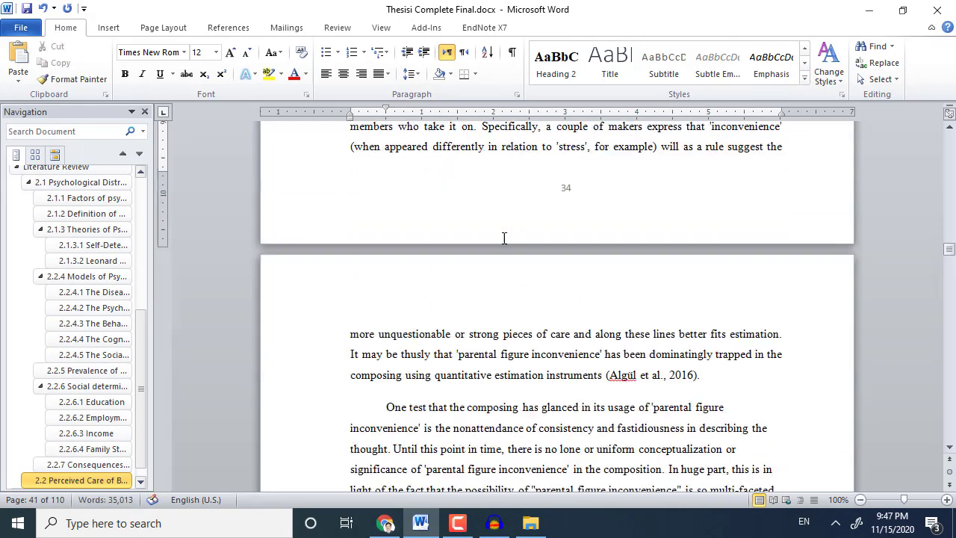
click(434, 218)
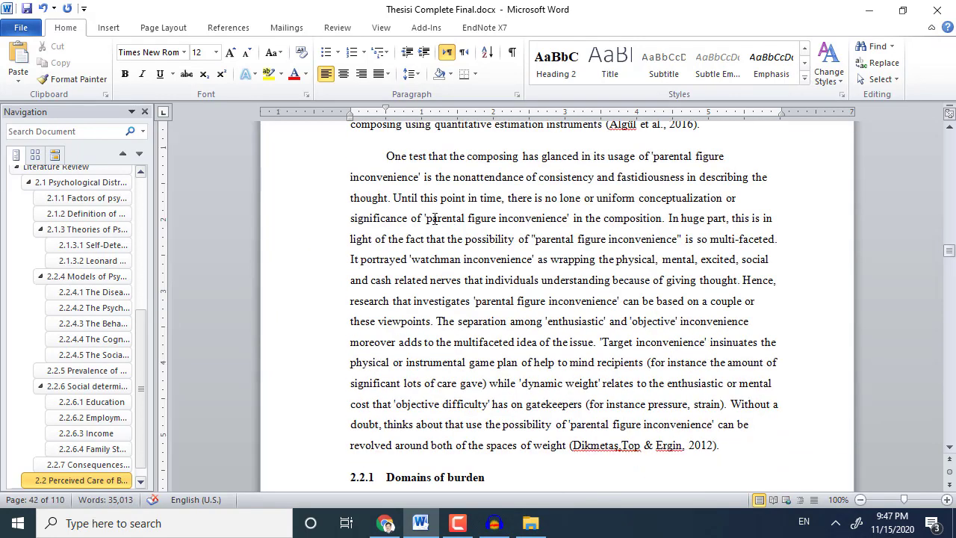
key(ctrl+j)
Make 2.2.1 Domains of burden a Heading 3 and justify the two paragraphs below it.
scroll(376, 454, down, 4)
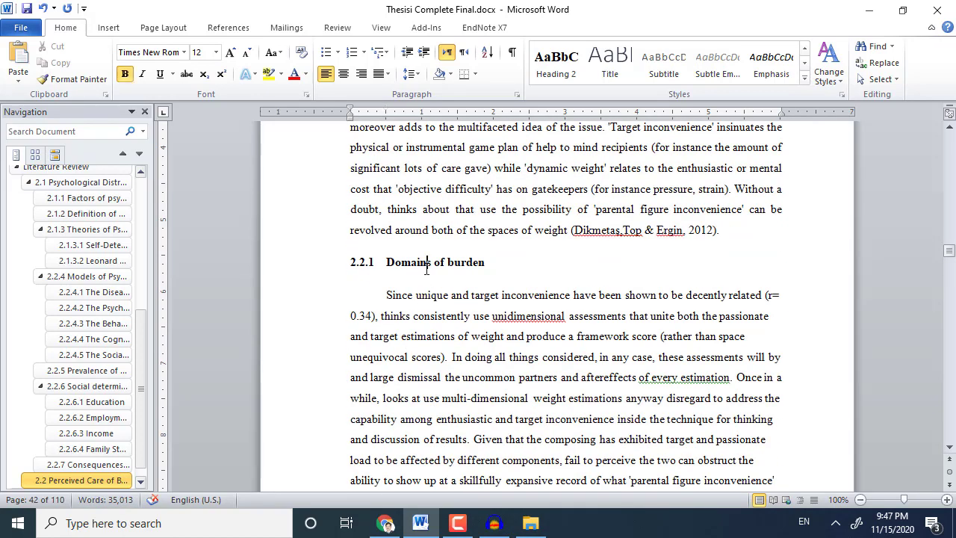
triple_click(427, 267)
scroll(747, 75, down, 1)
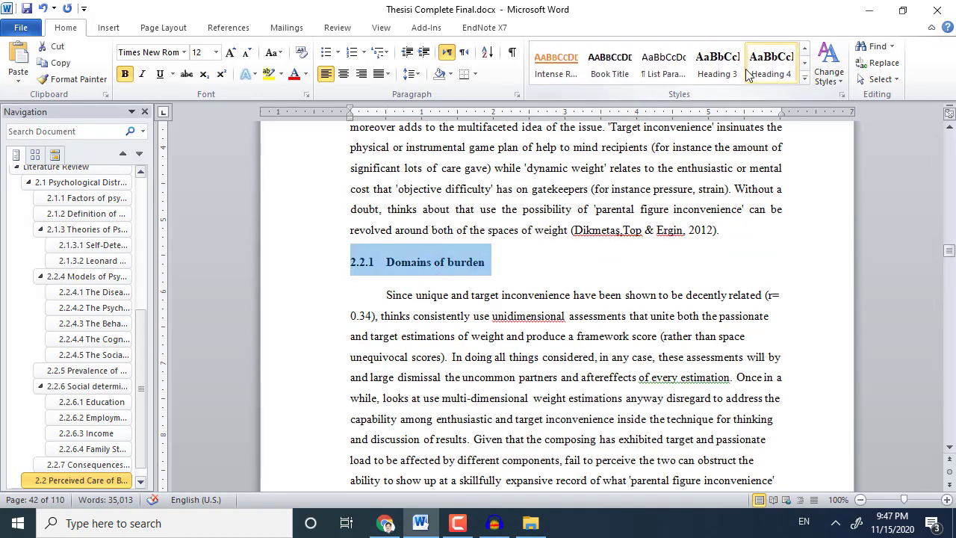
click(716, 65)
scroll(526, 284, down, 3)
click(528, 271)
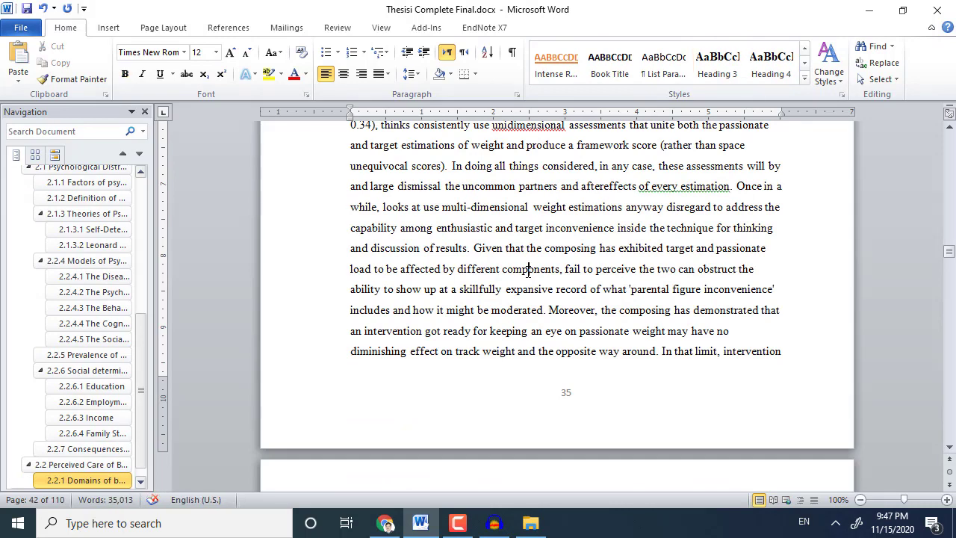
key(ctrl+j)
scroll(531, 284, down, 8)
click(534, 290)
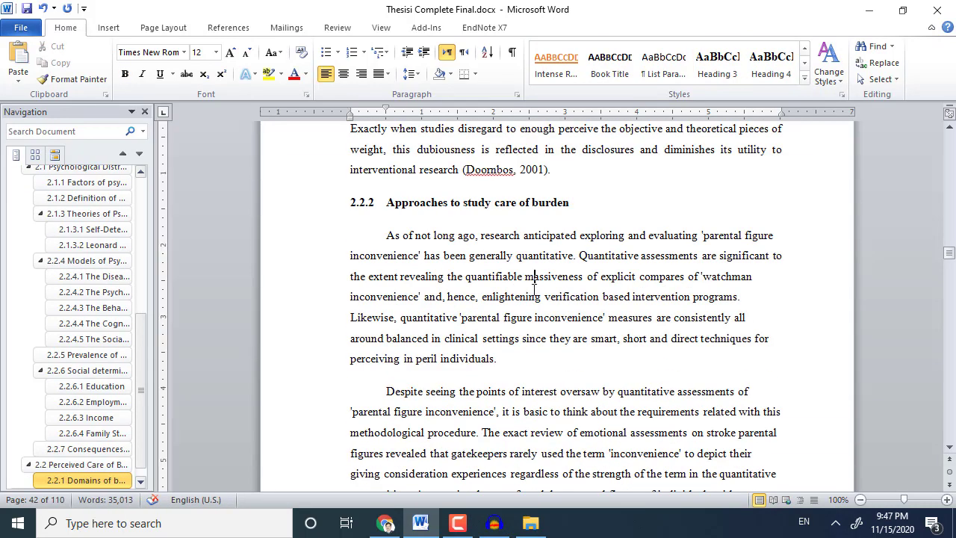
key(ctrl+j)
Make 2.2.2 Approaches a Heading 3 and justify its paragraphs, including Quantitative weight measures.
triple_click(503, 205)
click(717, 66)
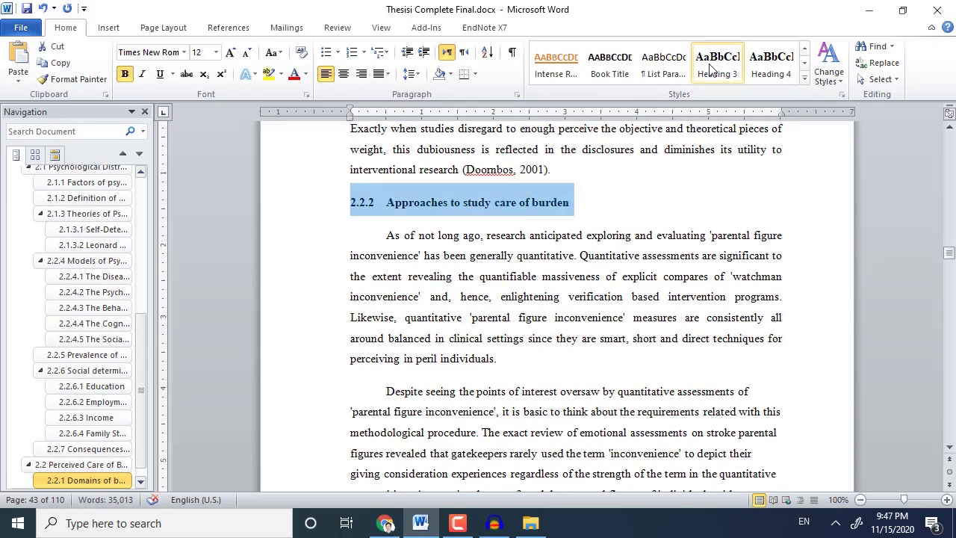
scroll(551, 304, down, 3)
click(551, 304)
key(ctrl+j)
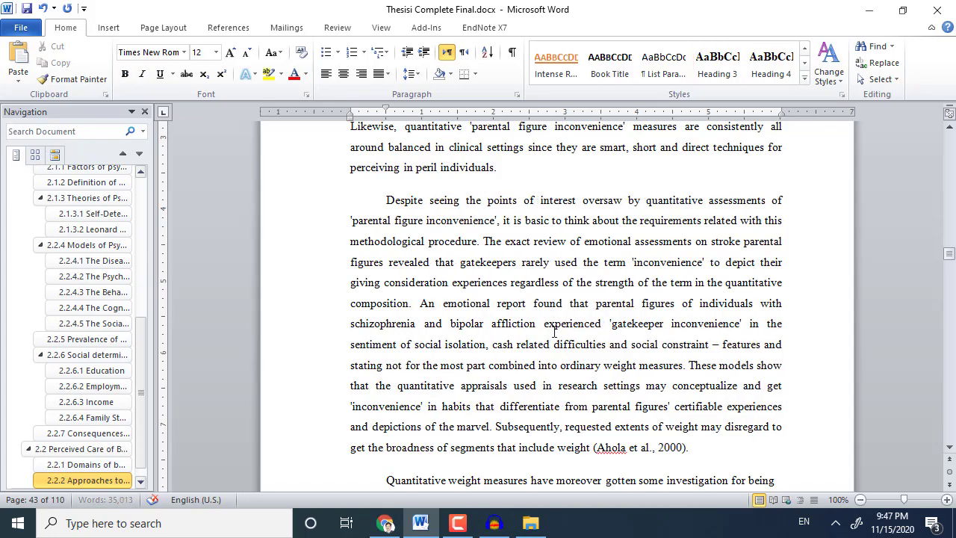
scroll(551, 336, down, 3)
key(ctrl+j)
scroll(549, 357, down, 12)
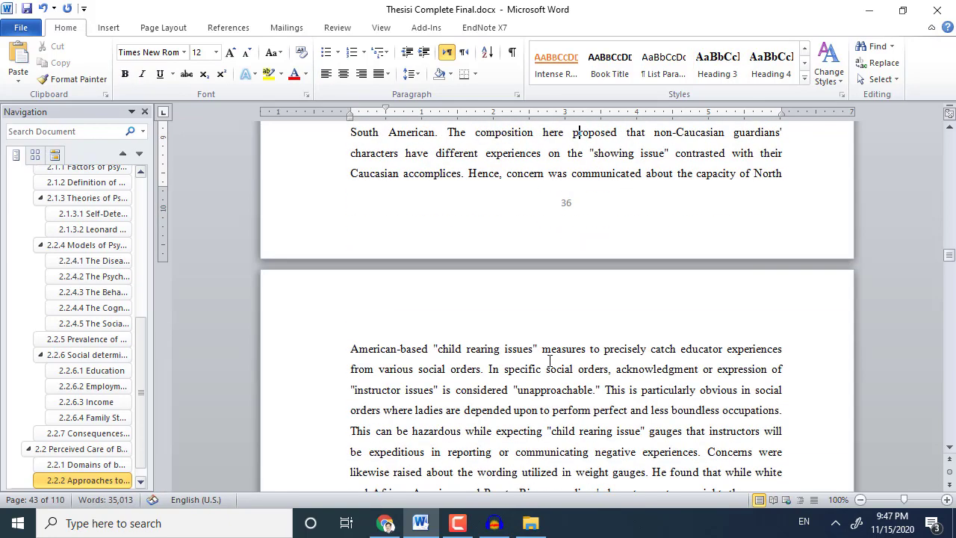
click(549, 255)
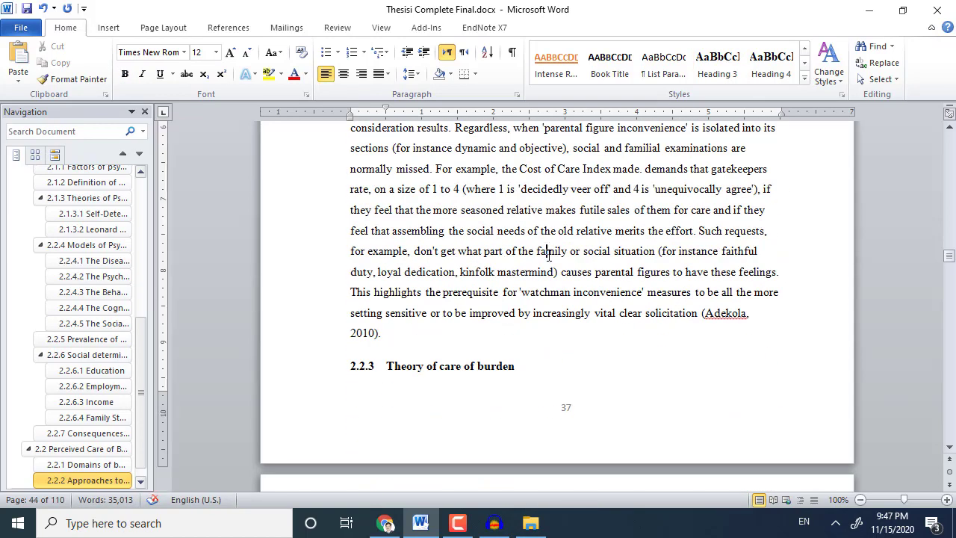
key(ctrl+j)
scroll(555, 298, down, 11)
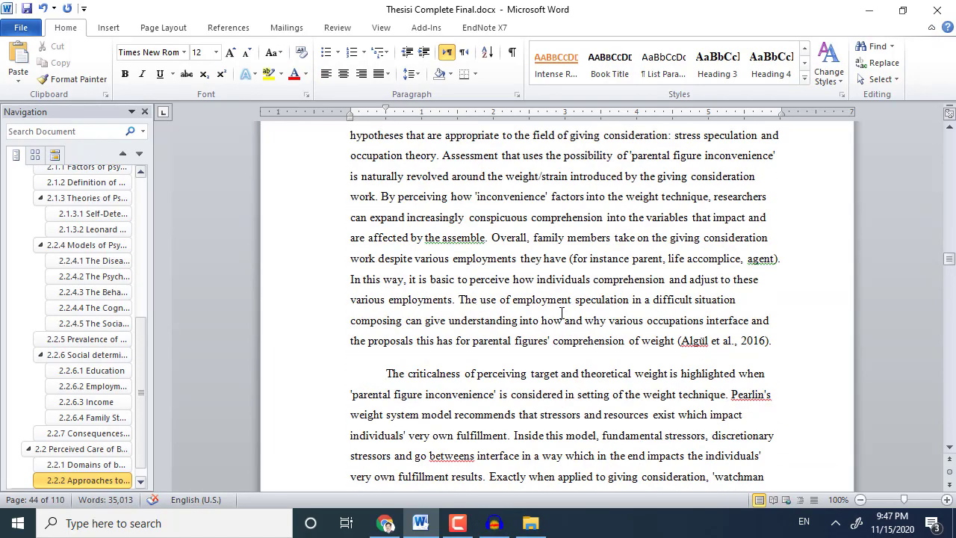
scroll(563, 318, down, 15)
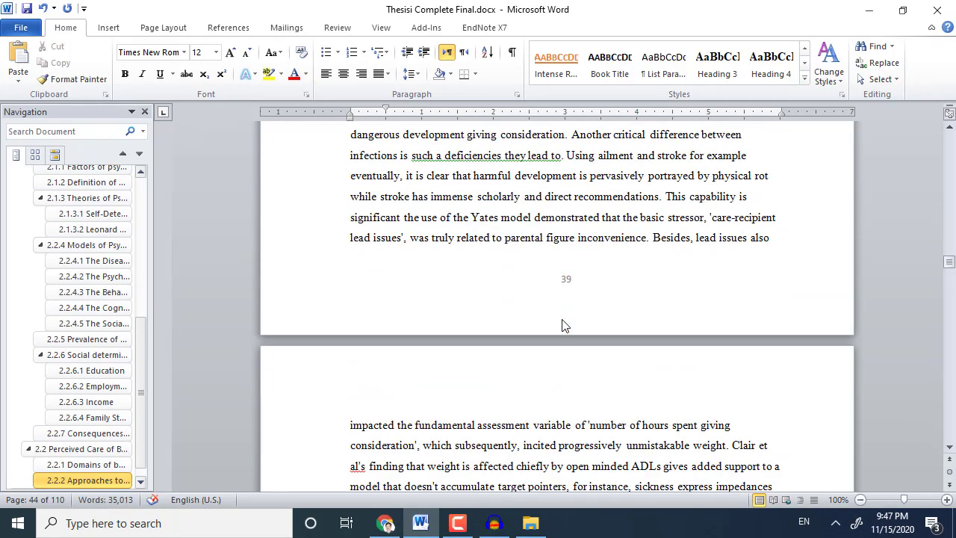
scroll(563, 319, down, 12)
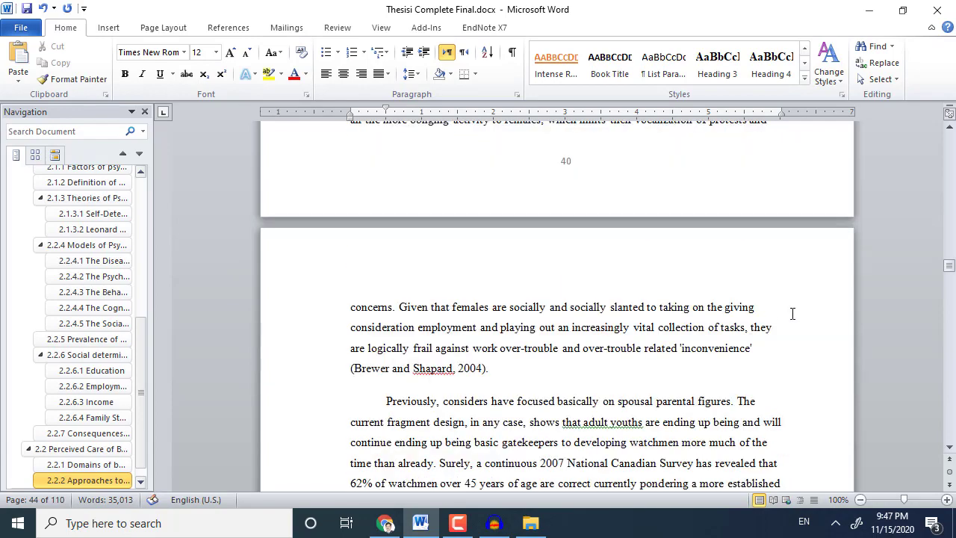
scroll(631, 412, down, 14)
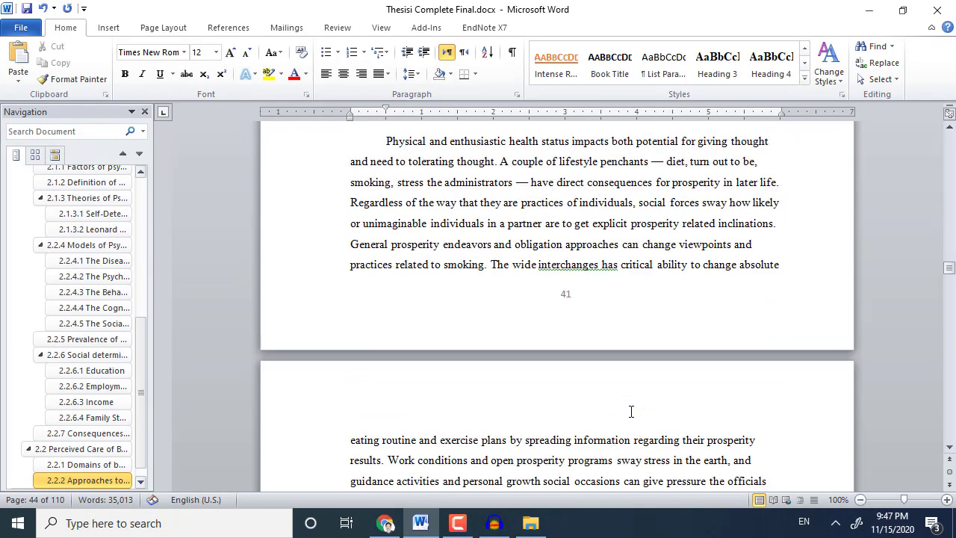
scroll(631, 415, down, 10)
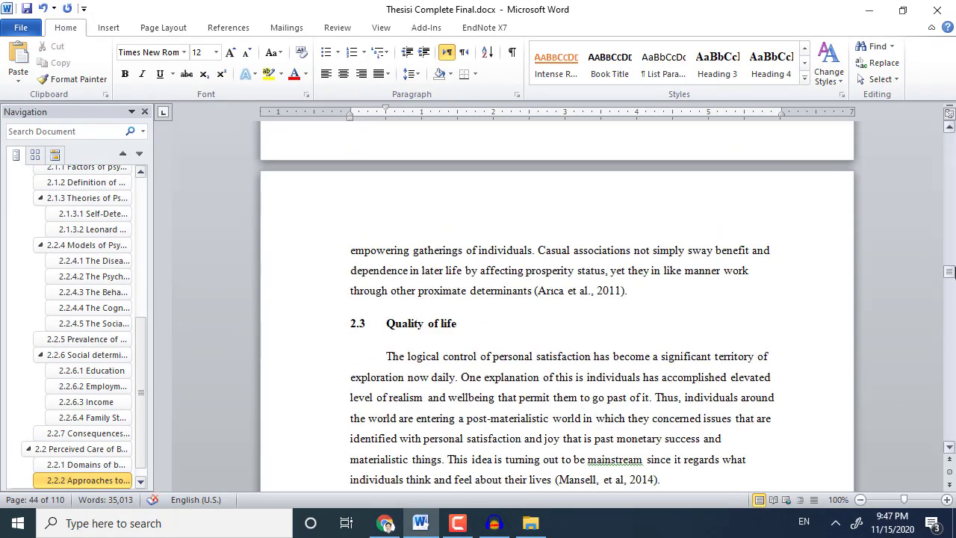
Delete the blank lines above the Chapter V heading.
drag(951, 275, 953, 367)
scroll(651, 331, up, 4)
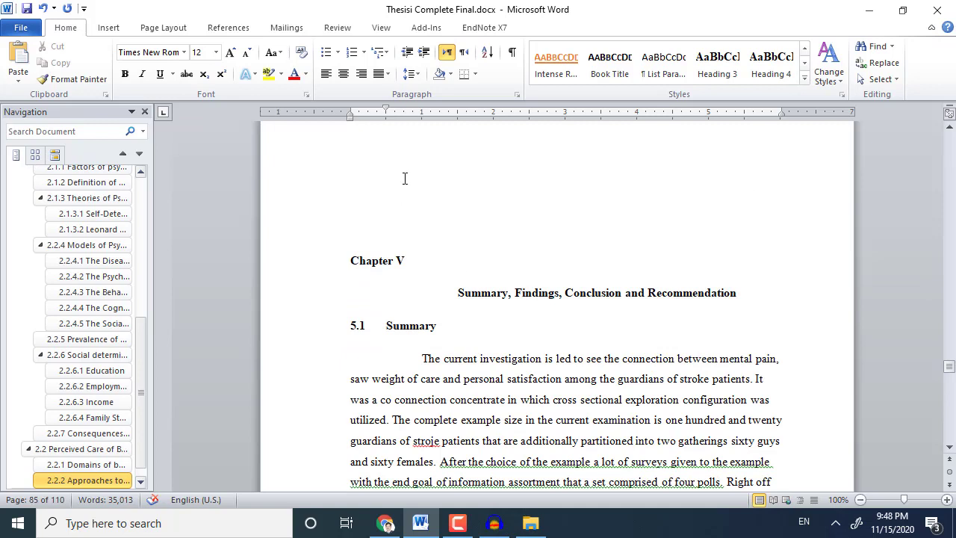
scroll(419, 272, up, 1)
click(419, 261)
key(Delete)
key(Delete)
key(Delete)
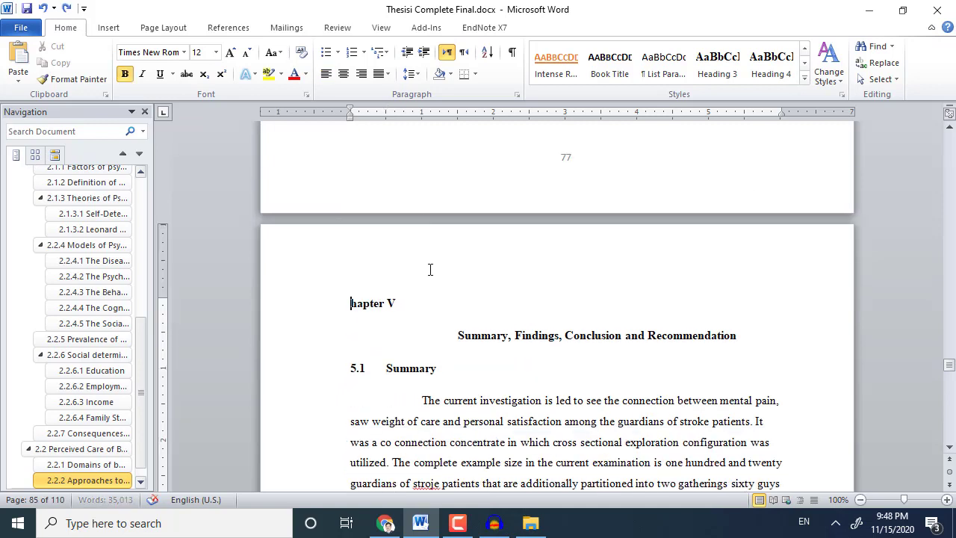
Apply the Chapter Title style to Chapter V and its title line.
drag(351, 294, 736, 340)
click(805, 48)
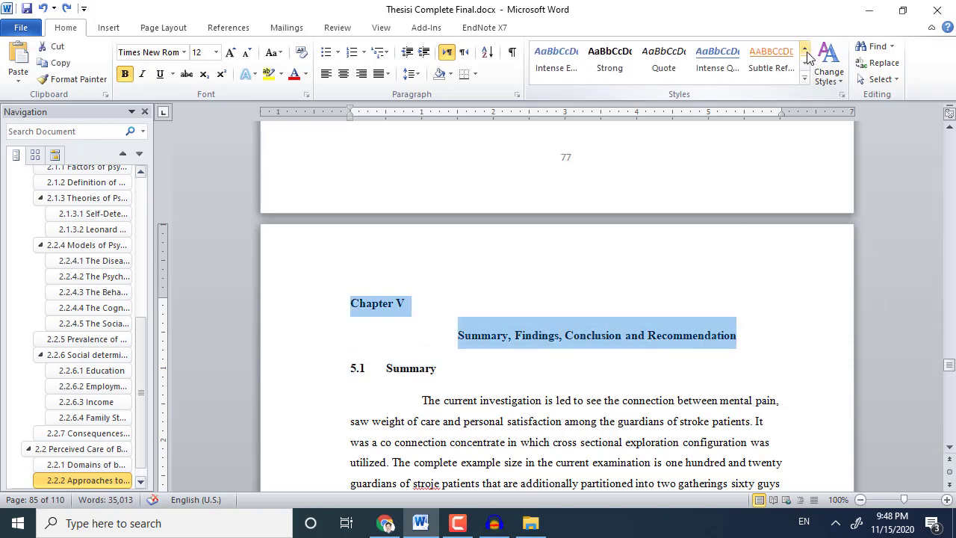
click(805, 49)
click(805, 49)
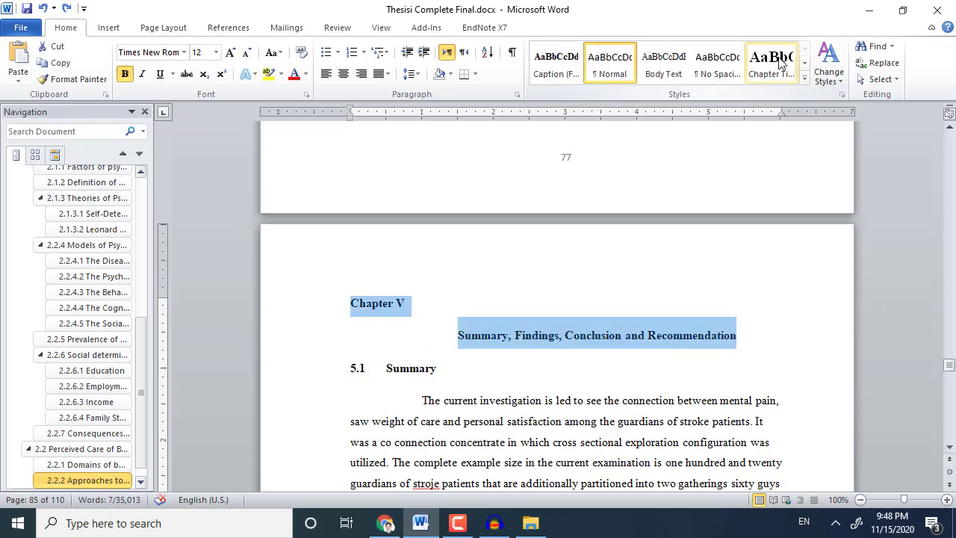
click(772, 63)
Add a line above Chapter V and center the 'Summary, Findings, Conclusion and Recommendation' title.
scroll(404, 217, up, 4)
click(399, 221)
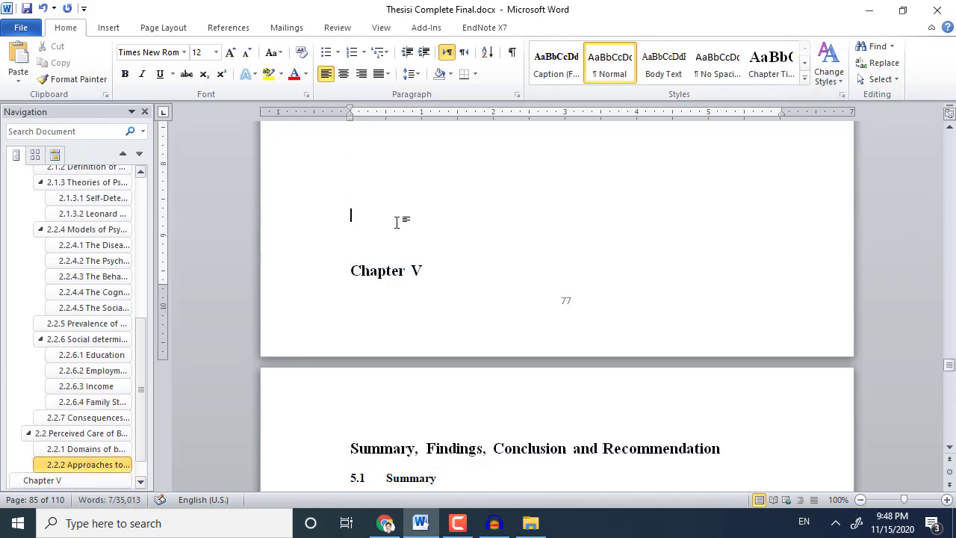
key(Return)
scroll(397, 251, down, 5)
scroll(397, 250, down, 1)
click(420, 282)
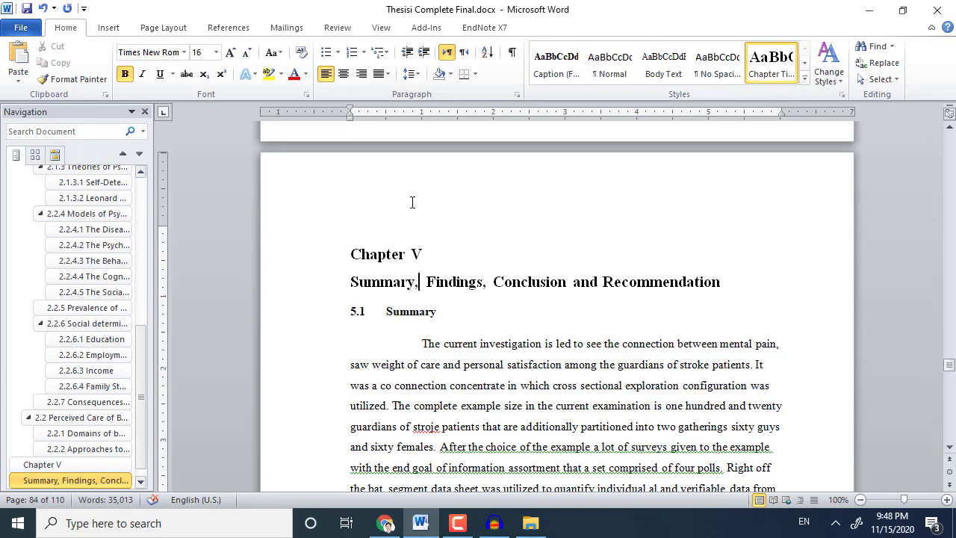
click(345, 75)
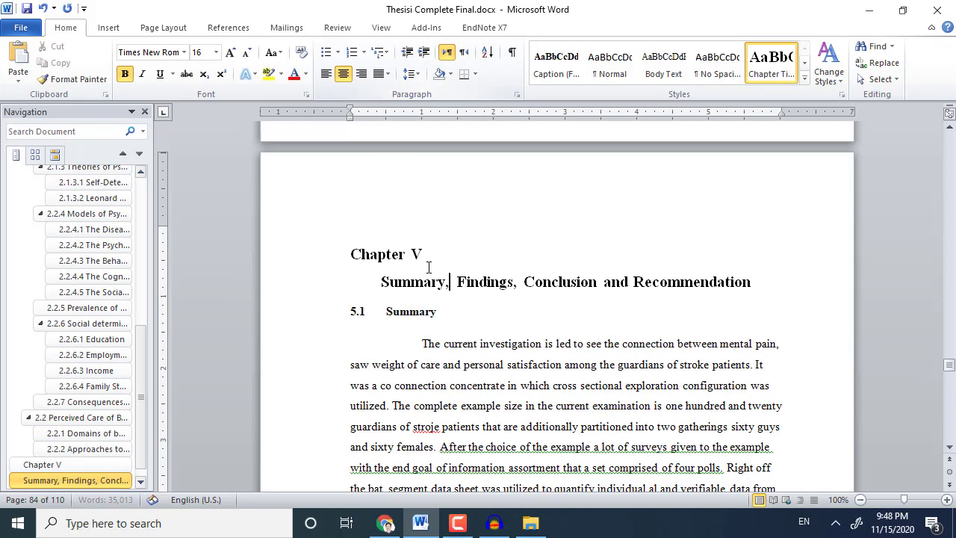
triple_click(415, 304)
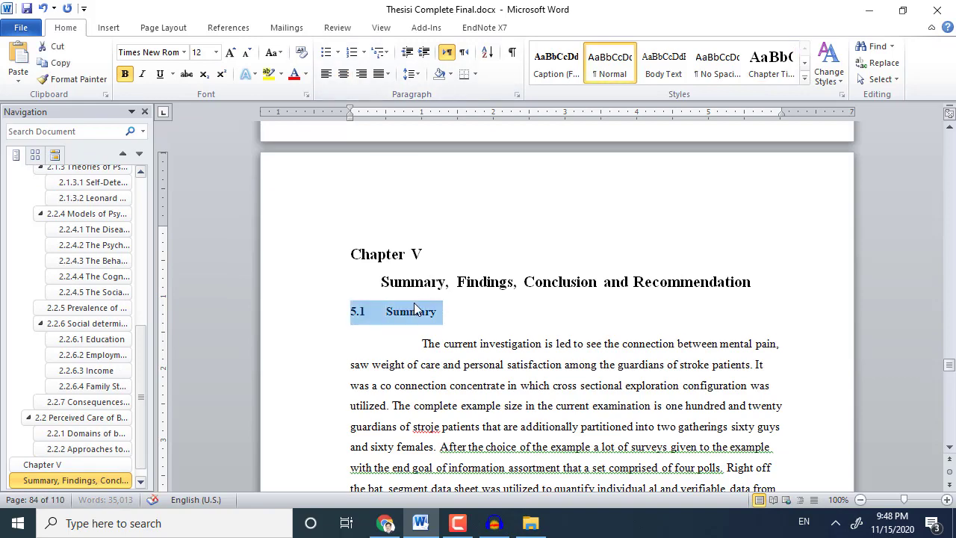
Make 5.1 Summary a Heading 2.
click(805, 63)
click(556, 63)
scroll(531, 265, down, 7)
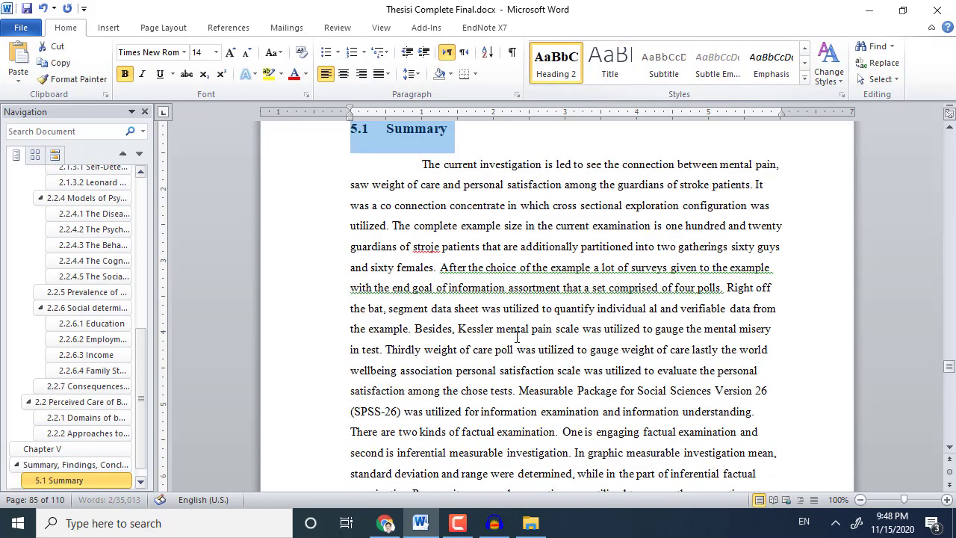
click(531, 261)
Remove the empty line above 5.2 Findings, then make 5.2 Findings and 5.3 Conclusion Heading 2.
scroll(529, 267, down, 8)
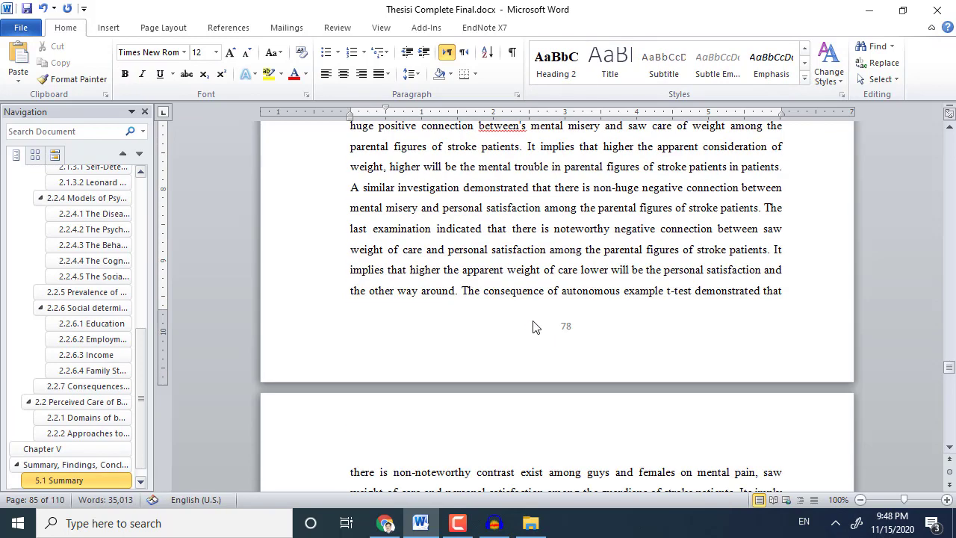
scroll(533, 318, down, 3)
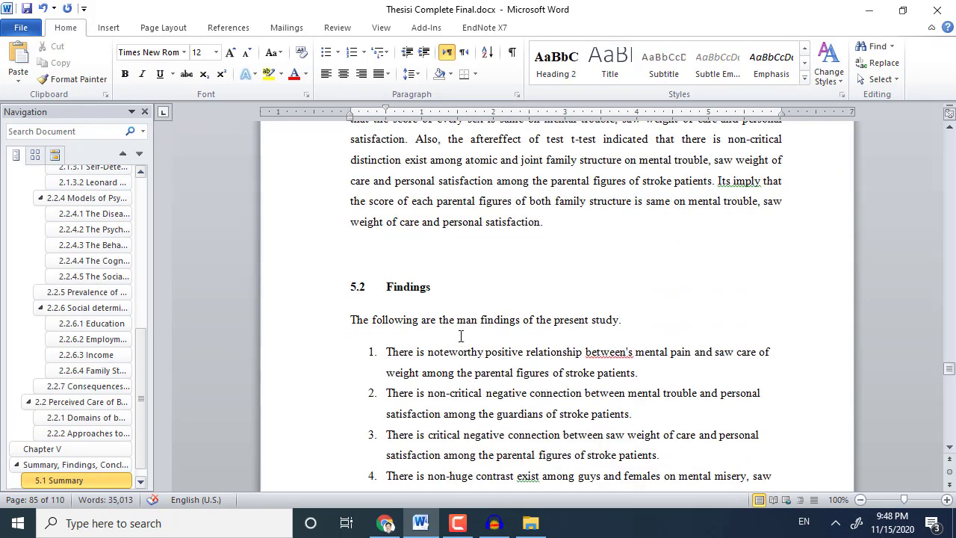
click(422, 264)
key(Delete)
triple_click(424, 258)
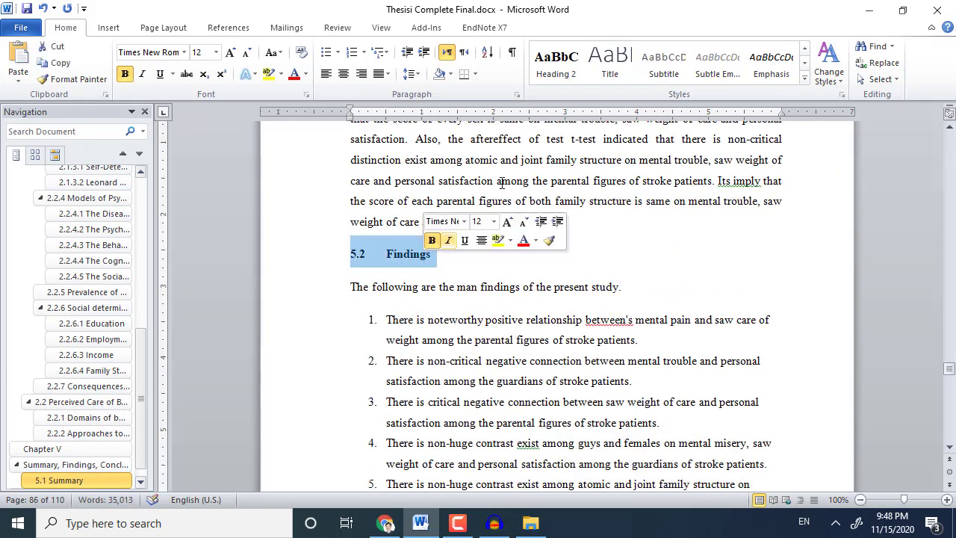
click(556, 63)
scroll(529, 285, down, 3)
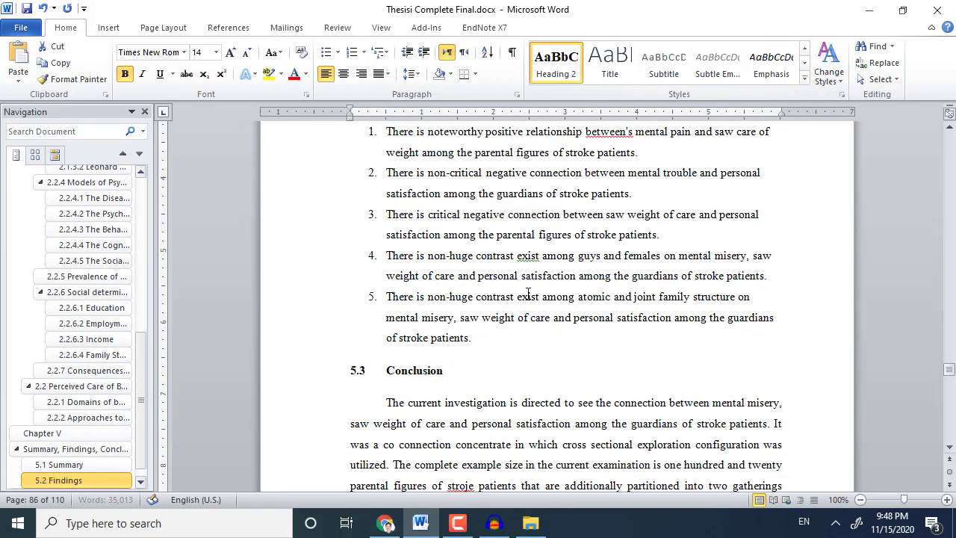
scroll(529, 285, down, 2)
triple_click(432, 269)
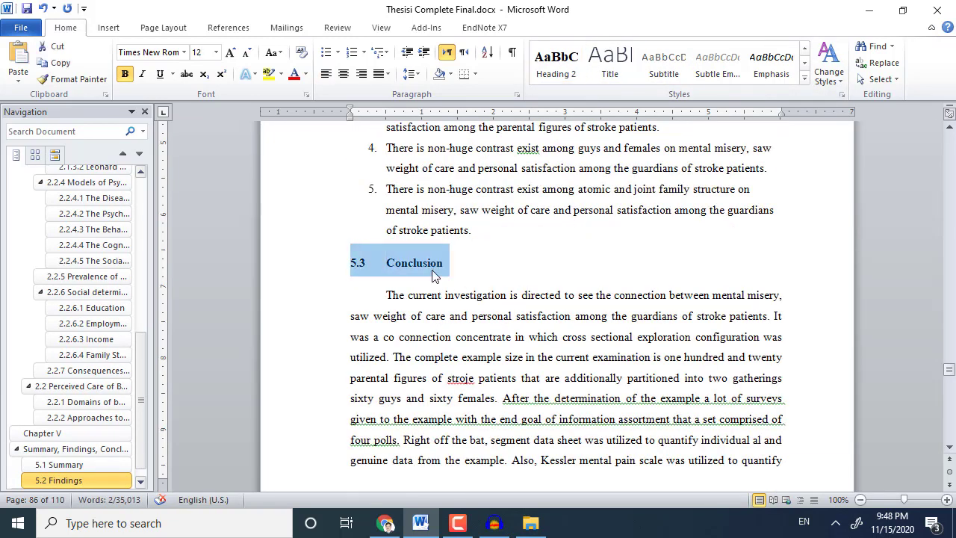
click(556, 63)
Remove the empty line above 5.4 Recommendations and make it a Heading 2.
click(522, 312)
scroll(527, 329, down, 10)
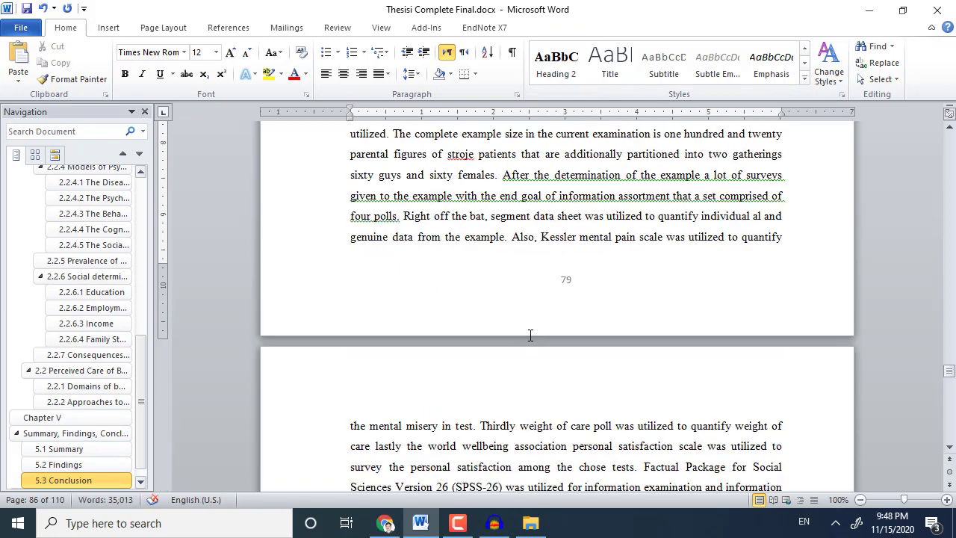
scroll(530, 326, up, 3)
click(411, 219)
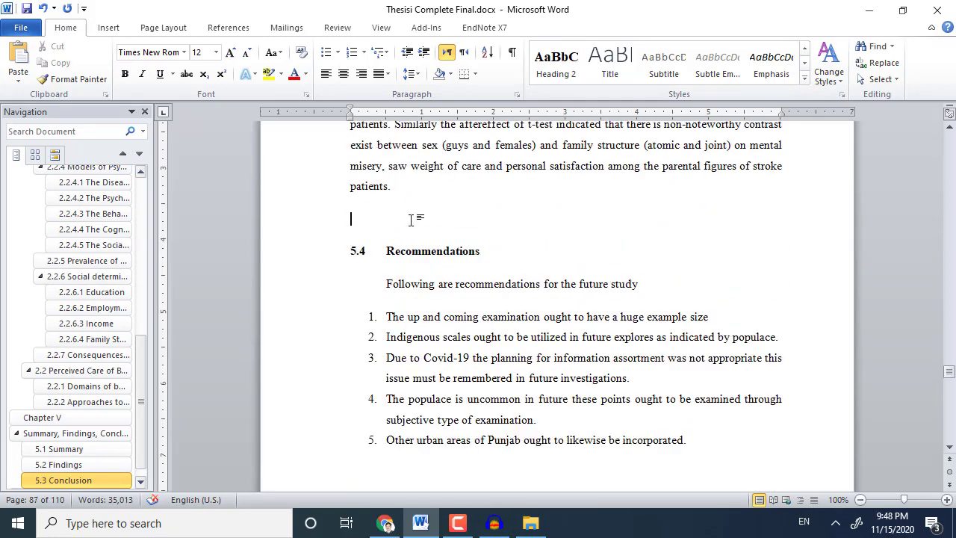
key(BackSpace)
triple_click(448, 216)
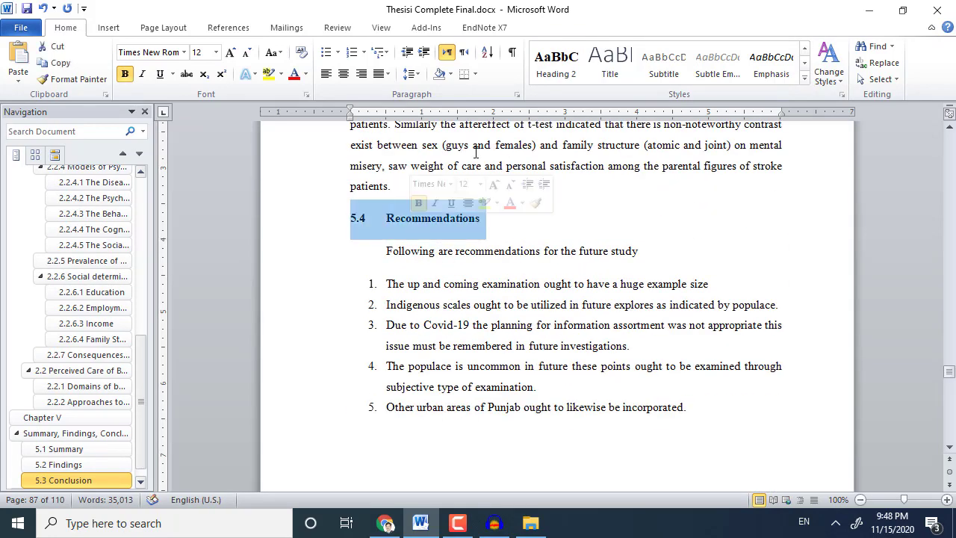
click(557, 63)
Adjust the blank lines before References so the heading starts at the top of a page.
scroll(448, 305, down, 3)
click(437, 305)
key(Return)
key(Return)
key(Return)
key(Return)
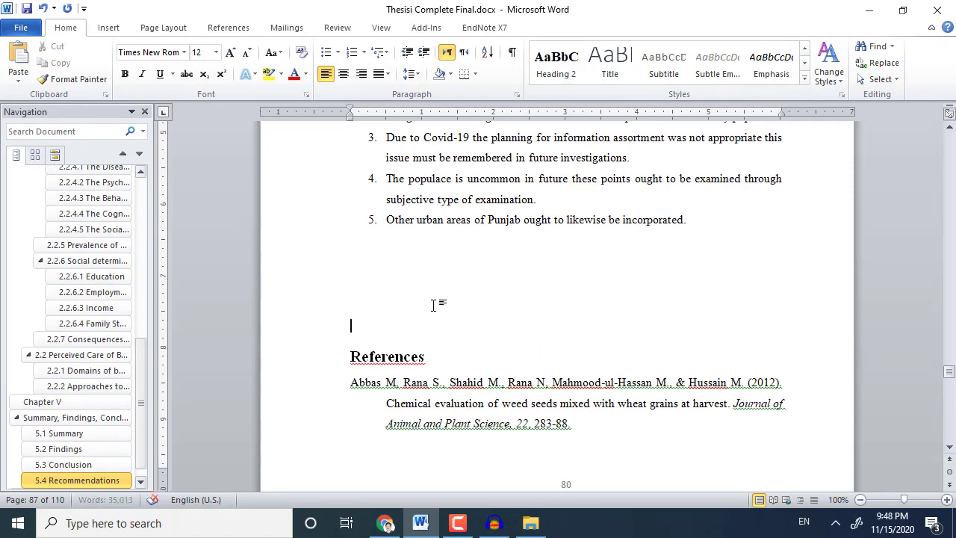
key(Return)
key(Return)
key(Return)
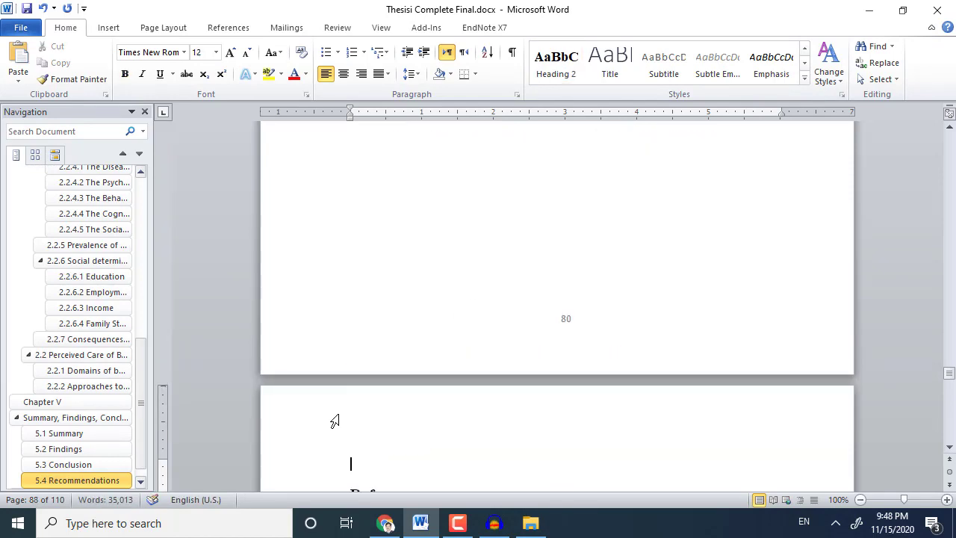
key(Delete)
scroll(332, 423, down, 6)
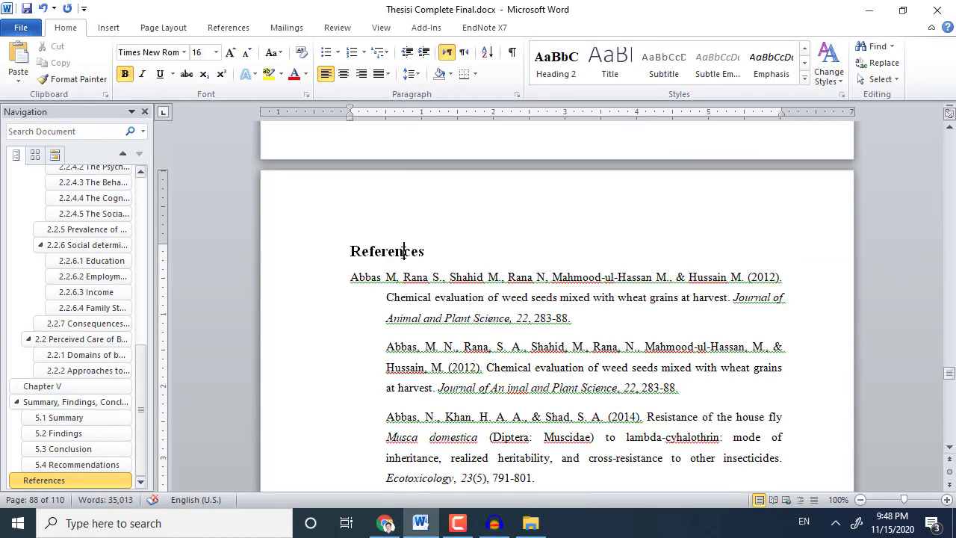
Sort the selected reference entries by paragraph text, ascending.
triple_click(403, 252)
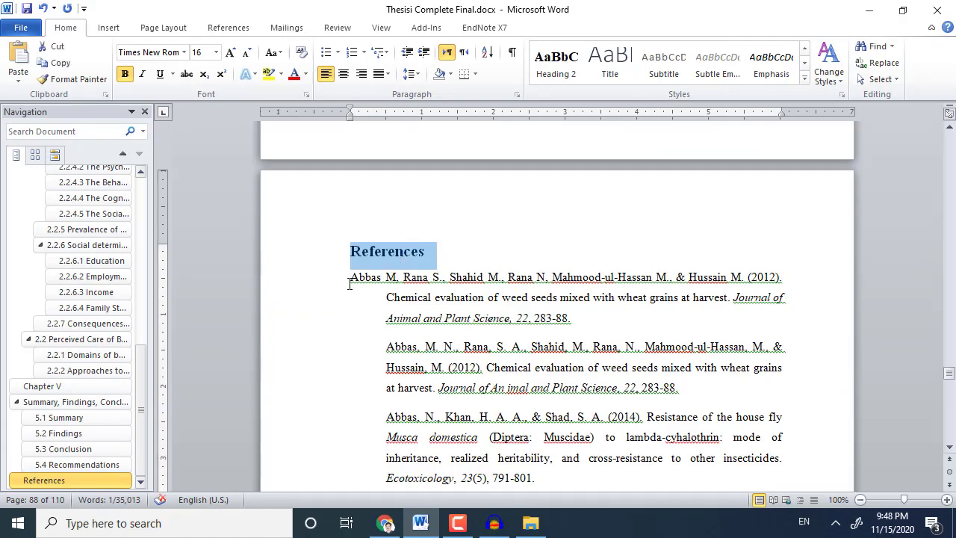
drag(349, 285, 625, 438)
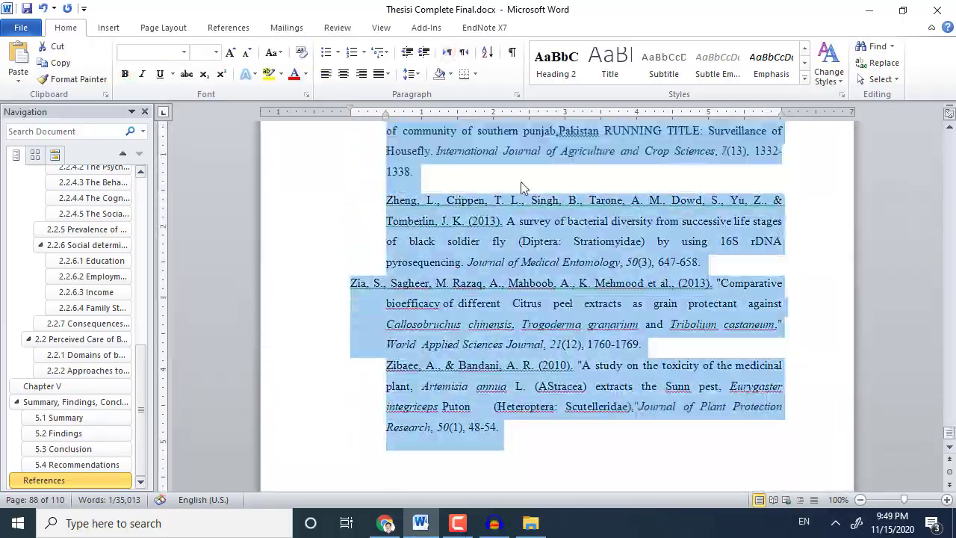
click(490, 57)
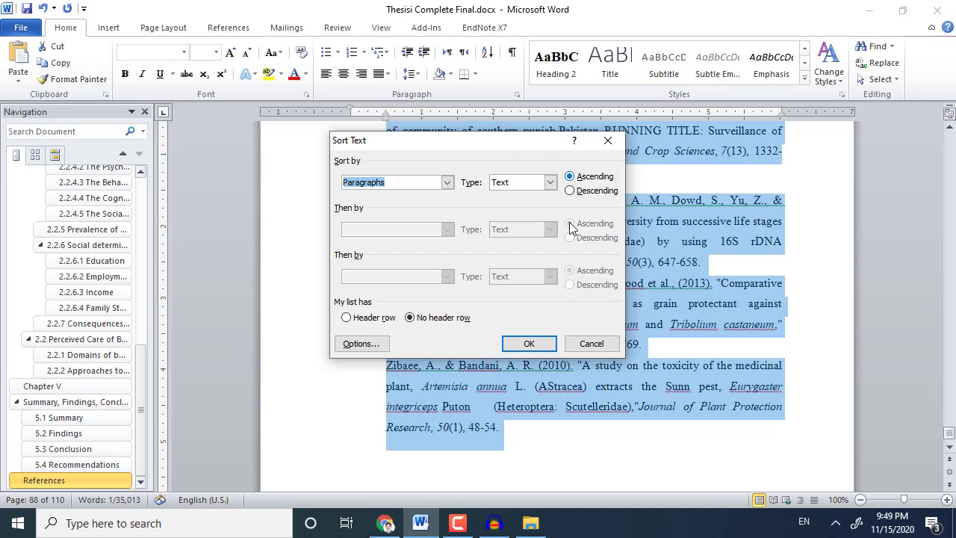
click(529, 343)
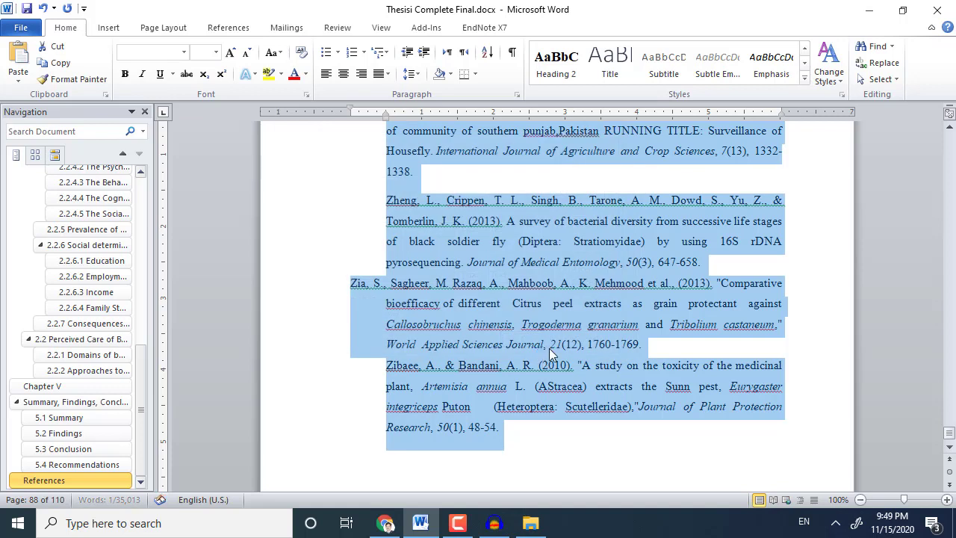
Set a 0.5" hanging indent on the selected references in the Paragraph dialog.
right_click(493, 278)
click(552, 132)
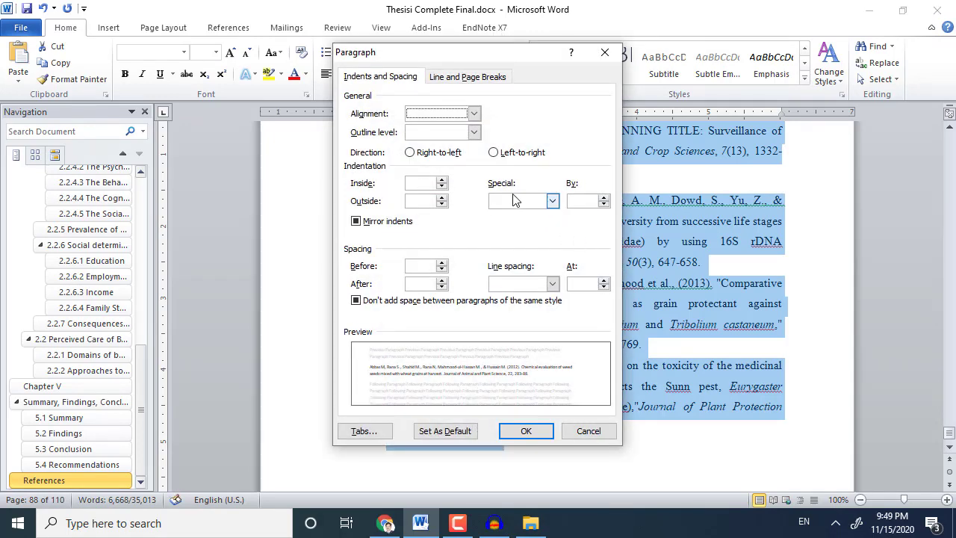
click(552, 201)
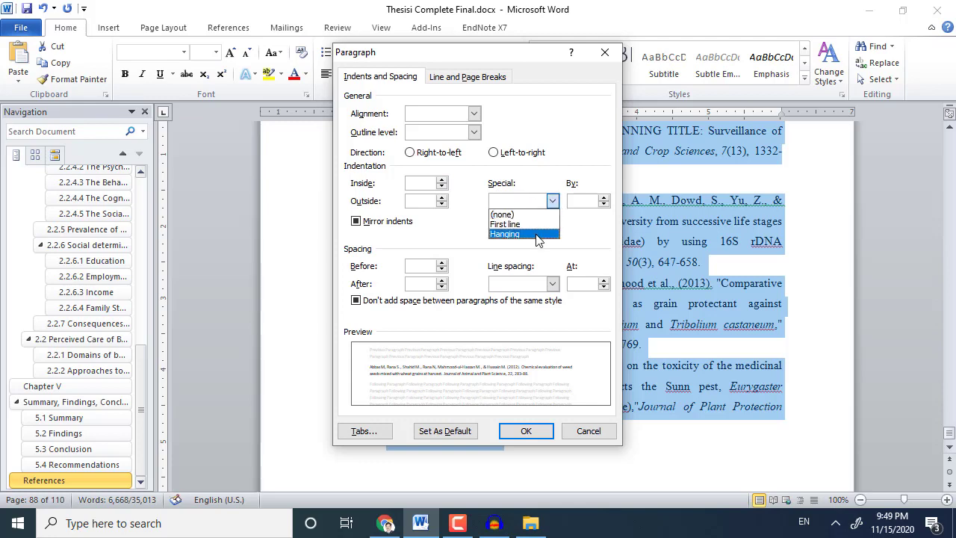
click(537, 235)
click(526, 432)
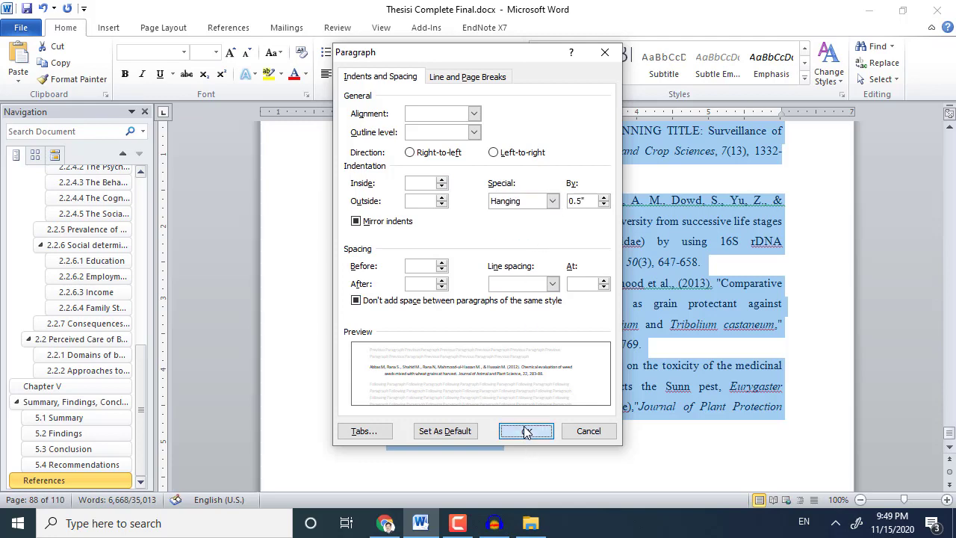
scroll(499, 386, up, 10)
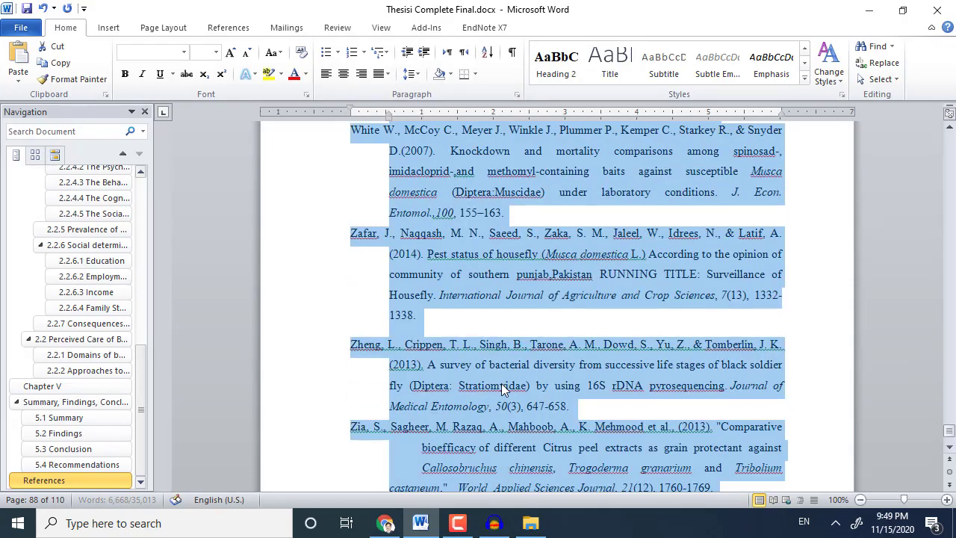
scroll(501, 383, up, 10)
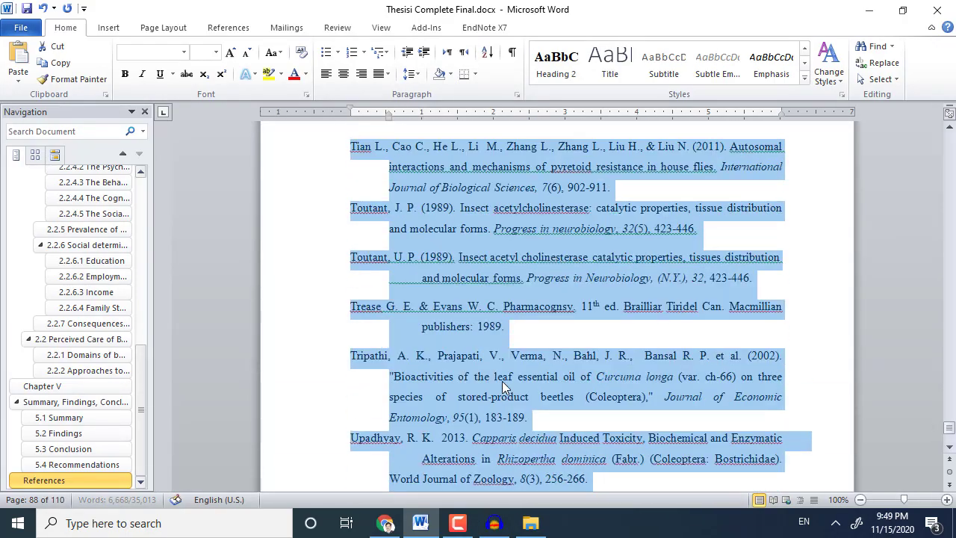
scroll(503, 378, up, 10)
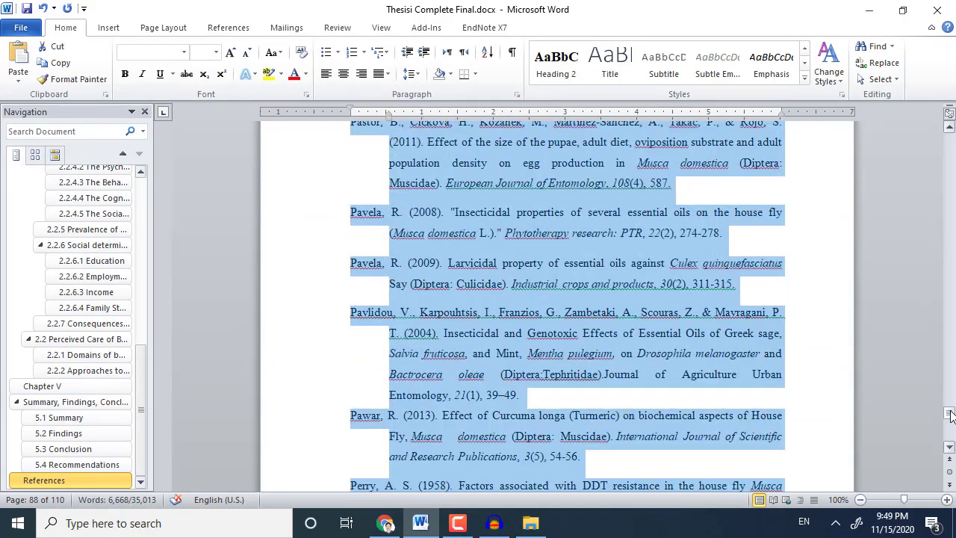
drag(950, 415, 950, 373)
click(512, 276)
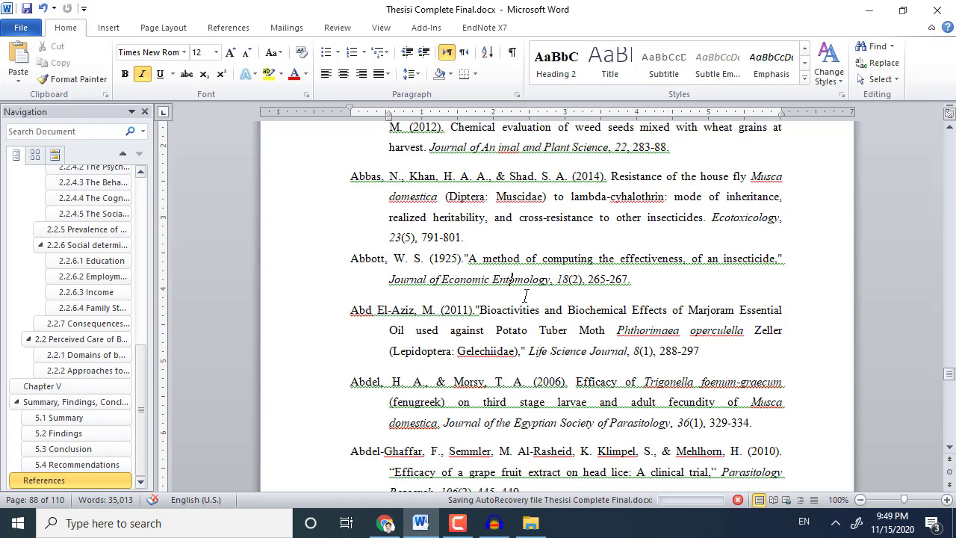
drag(390, 281, 554, 286)
drag(508, 257, 565, 267)
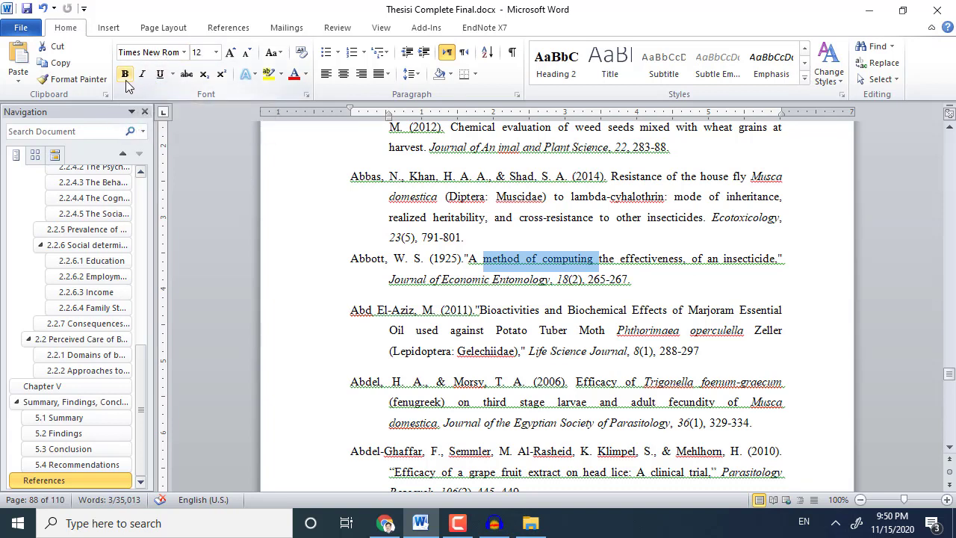
click(396, 282)
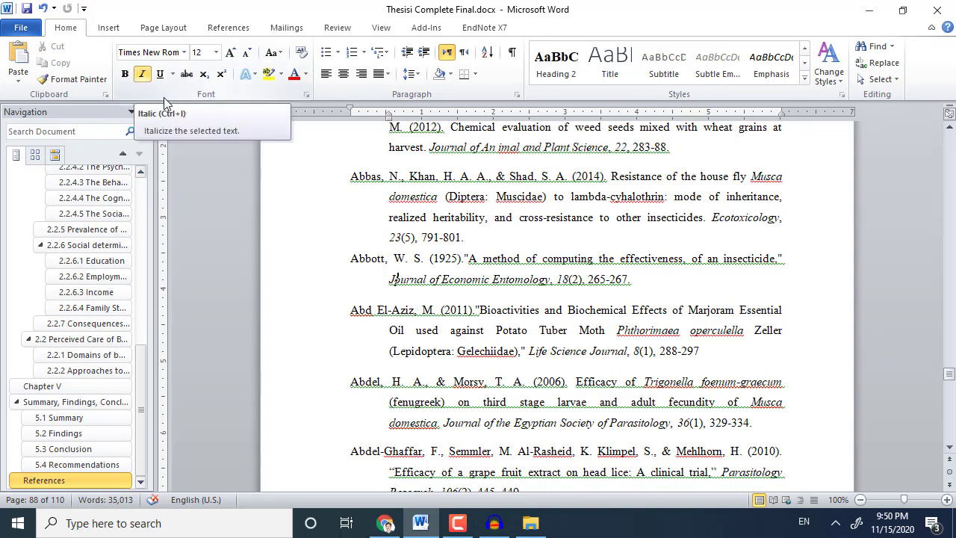
scroll(554, 248, down, 4)
scroll(553, 248, up, 2)
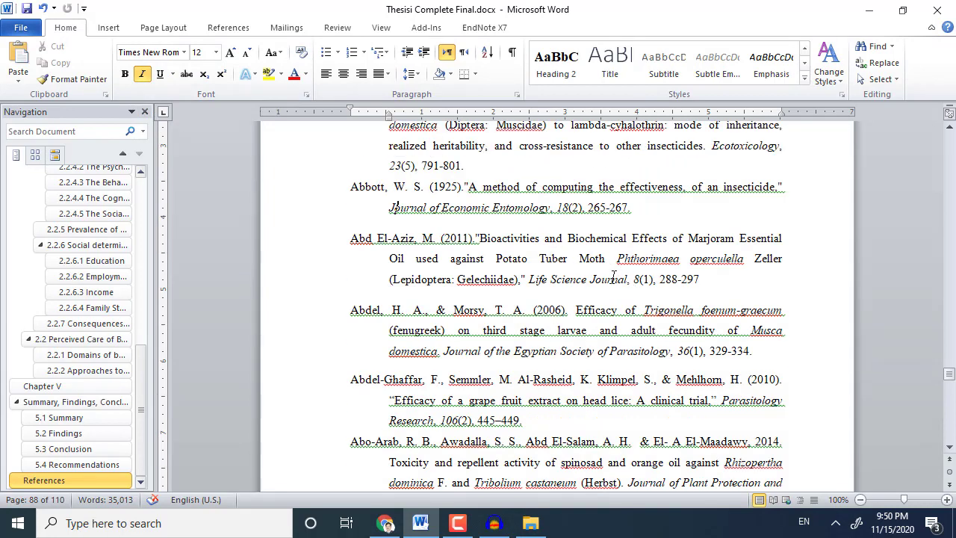
scroll(613, 278, down, 2)
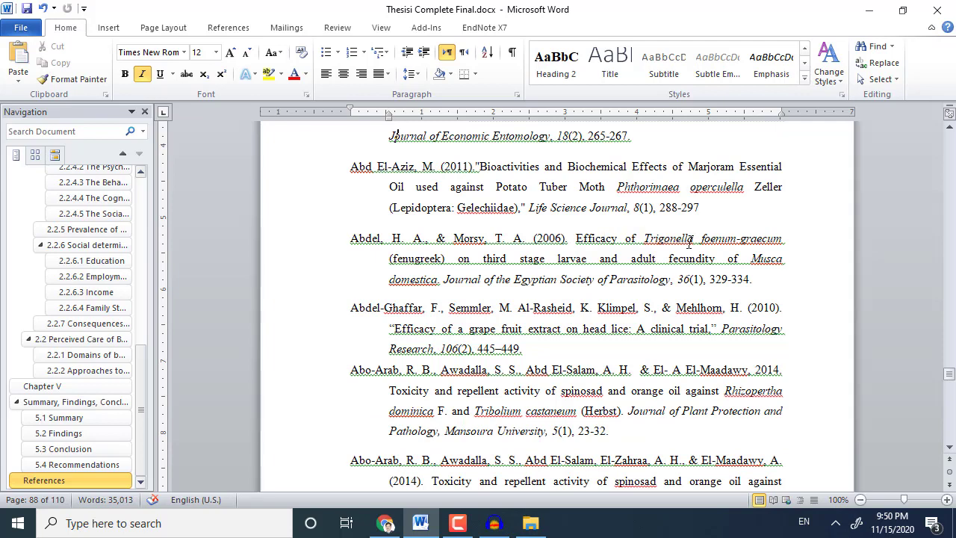
scroll(690, 240, down, 4)
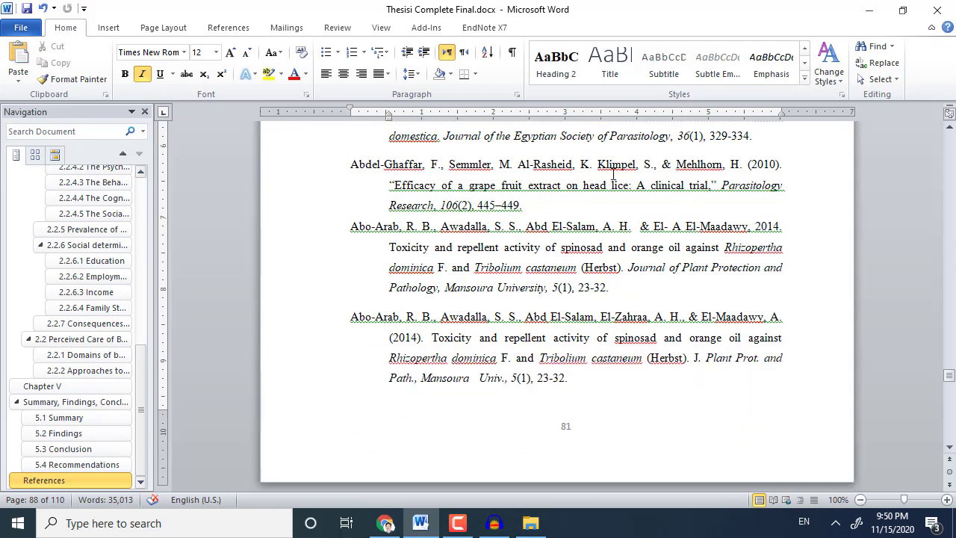
scroll(612, 197, up, 2)
scroll(569, 274, down, 15)
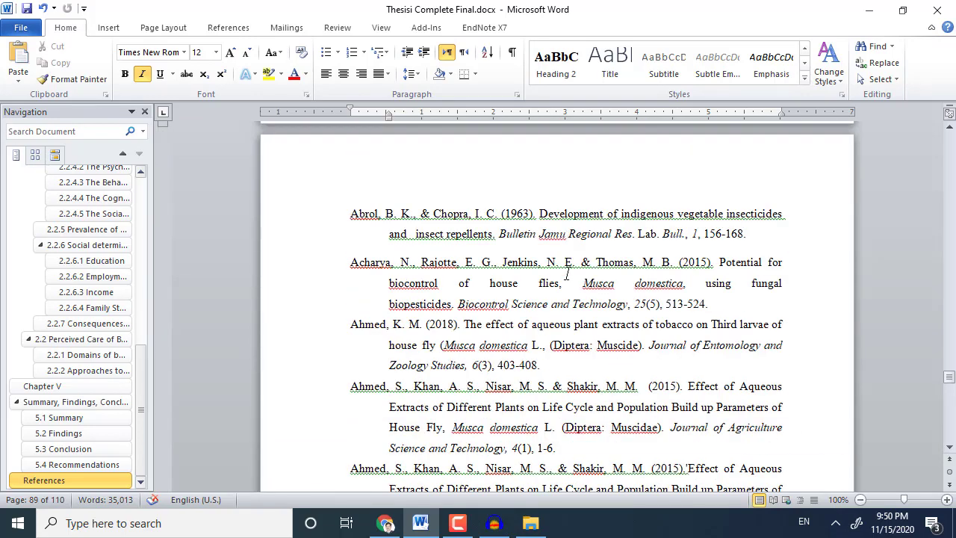
scroll(568, 274, down, 2)
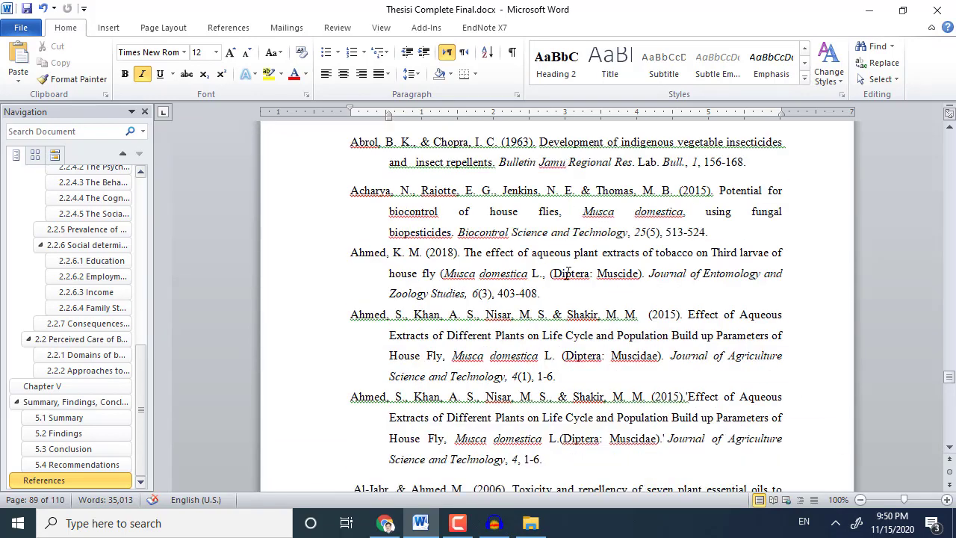
scroll(568, 274, down, 2)
scroll(569, 274, down, 3)
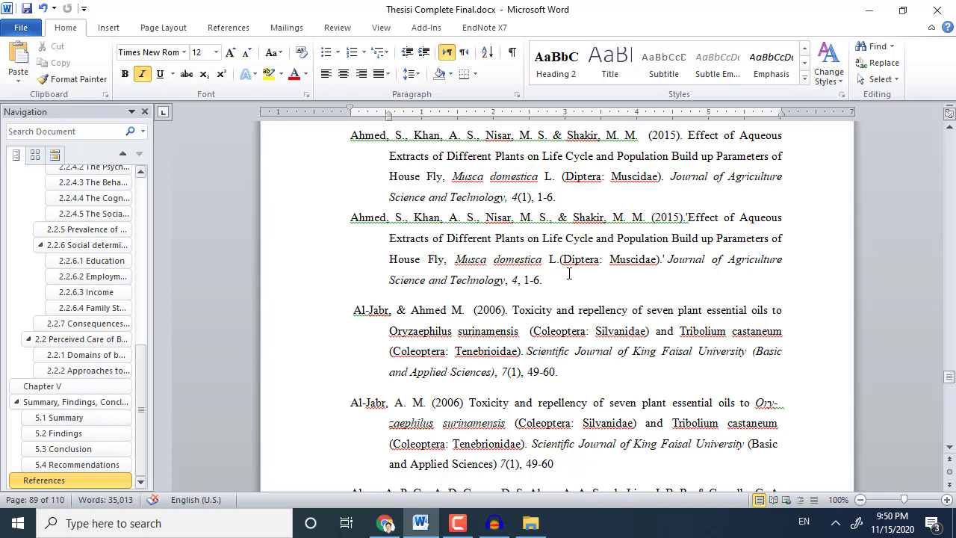
scroll(554, 276, down, 7)
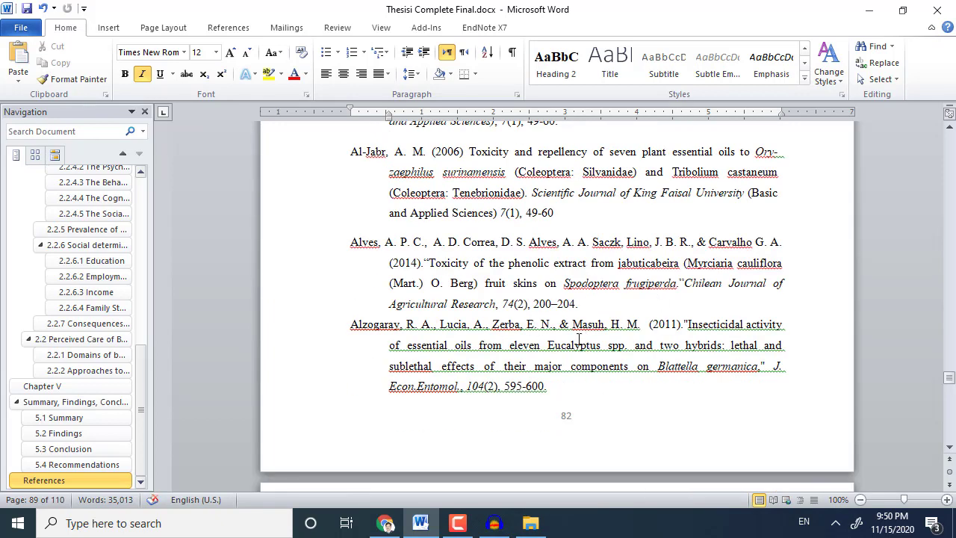
scroll(581, 363, down, 11)
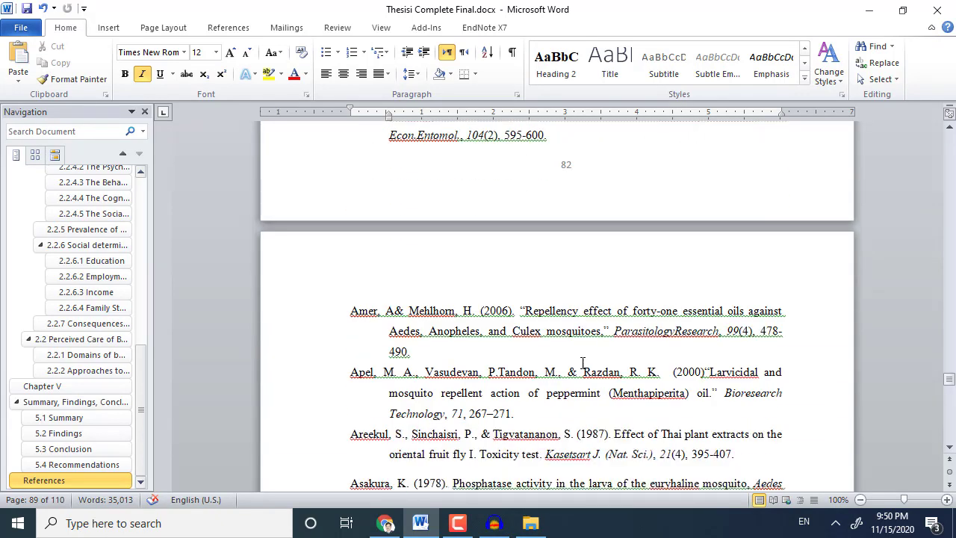
scroll(582, 363, down, 1)
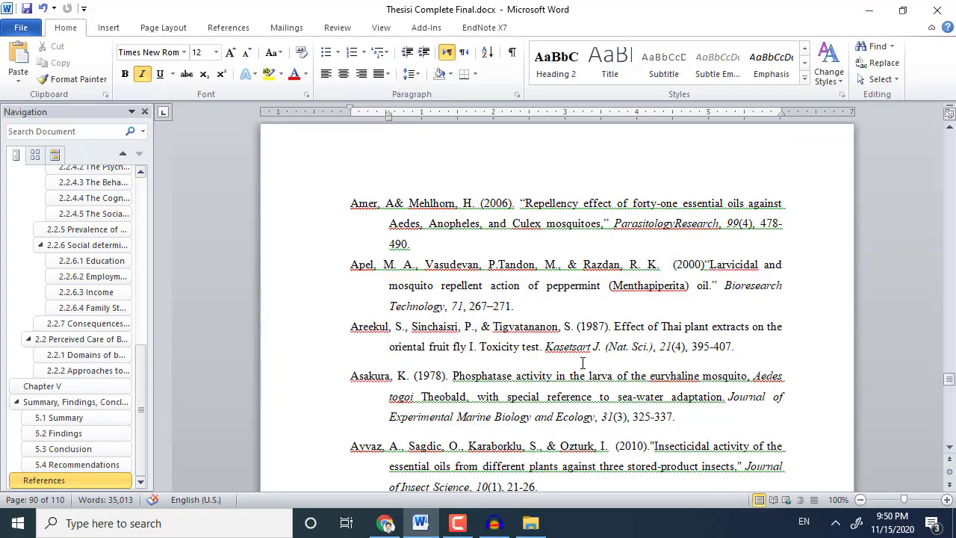
scroll(582, 363, down, 1)
drag(950, 381, 926, 153)
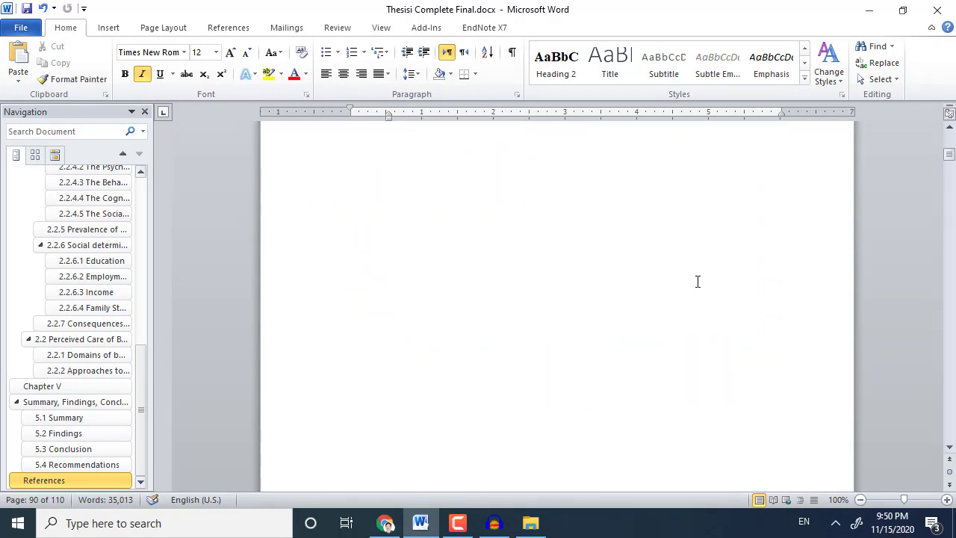
scroll(697, 282, down, 20)
Apply 1.5 line spacing to the whole Aknowledgement section text.
scroll(695, 282, up, 9)
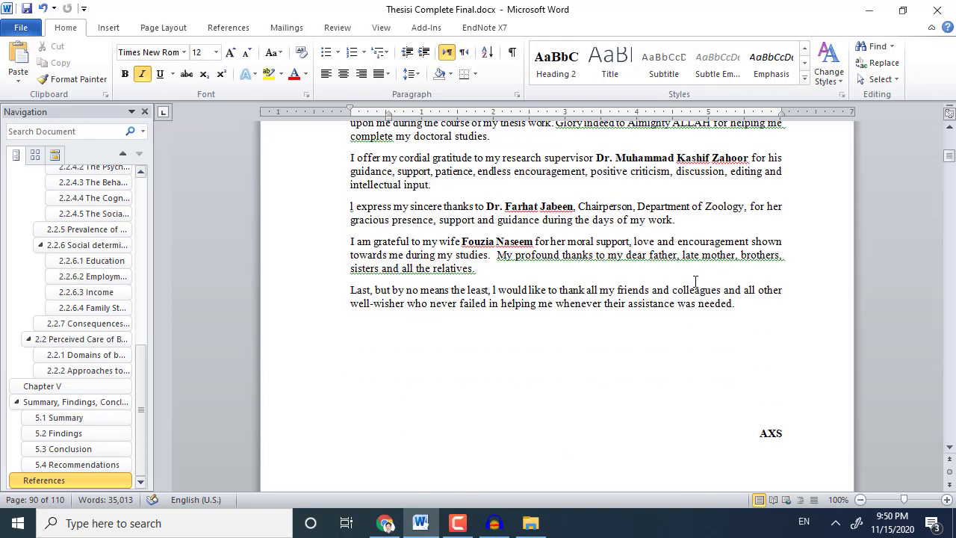
drag(749, 307, 335, 363)
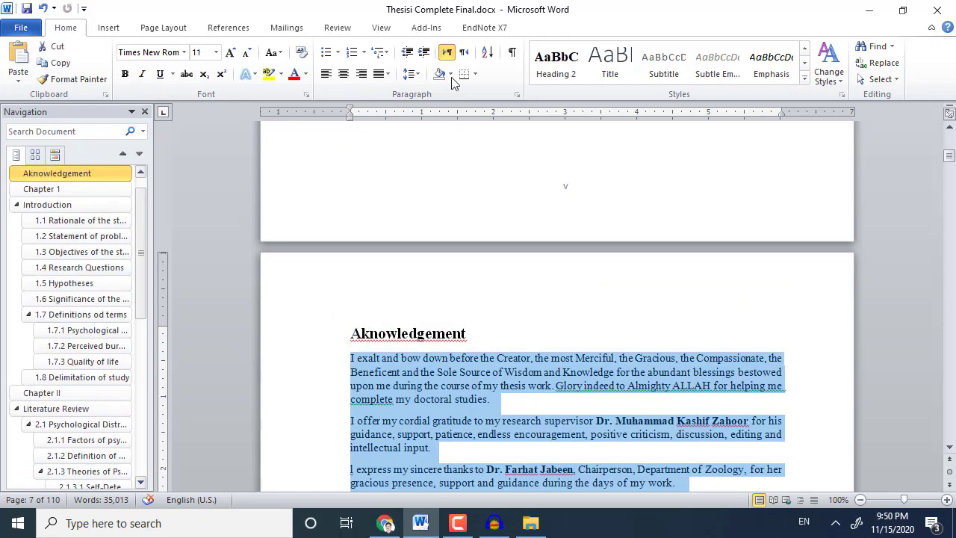
click(409, 75)
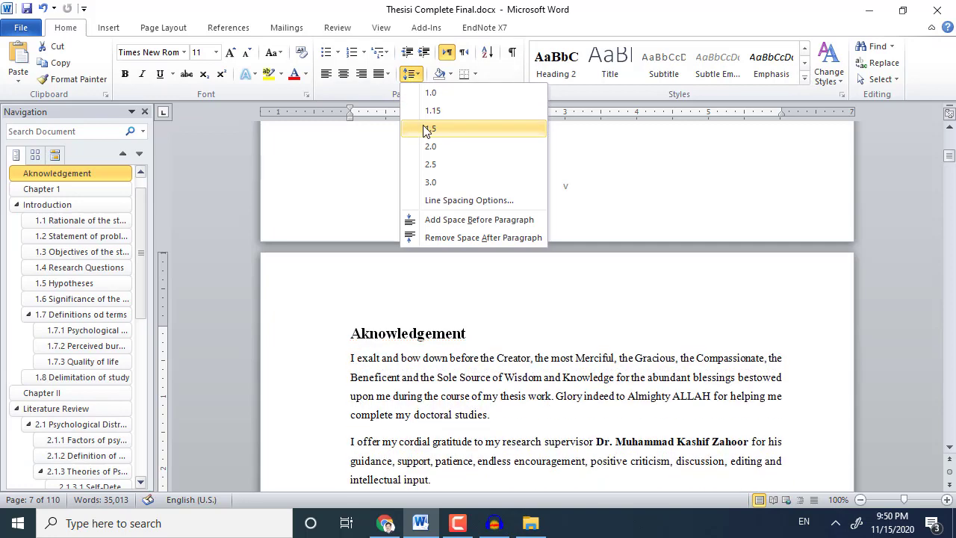
click(430, 128)
Centre the Aknowledgement heading and place the cursor on the empty line below AXS.
scroll(512, 224, down, 3)
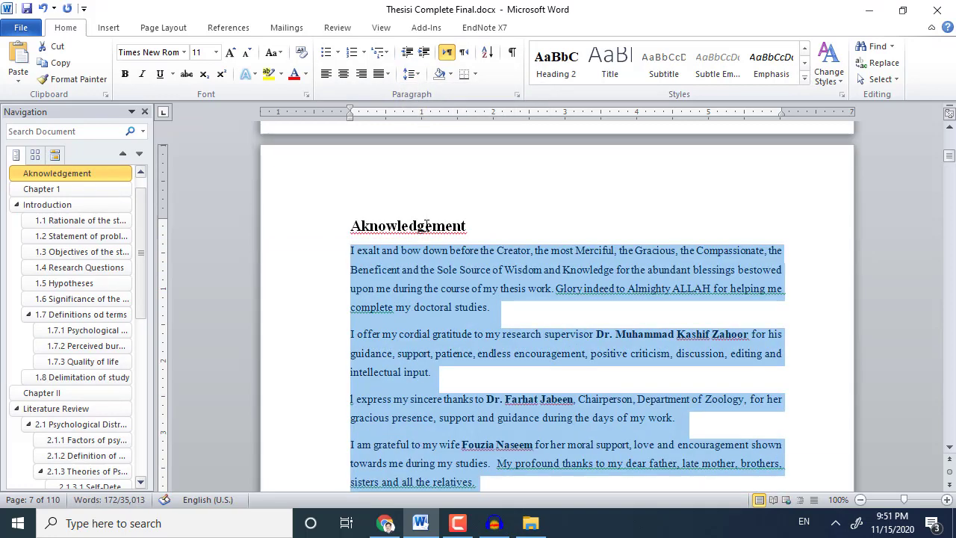
click(426, 224)
click(343, 73)
scroll(493, 280, down, 15)
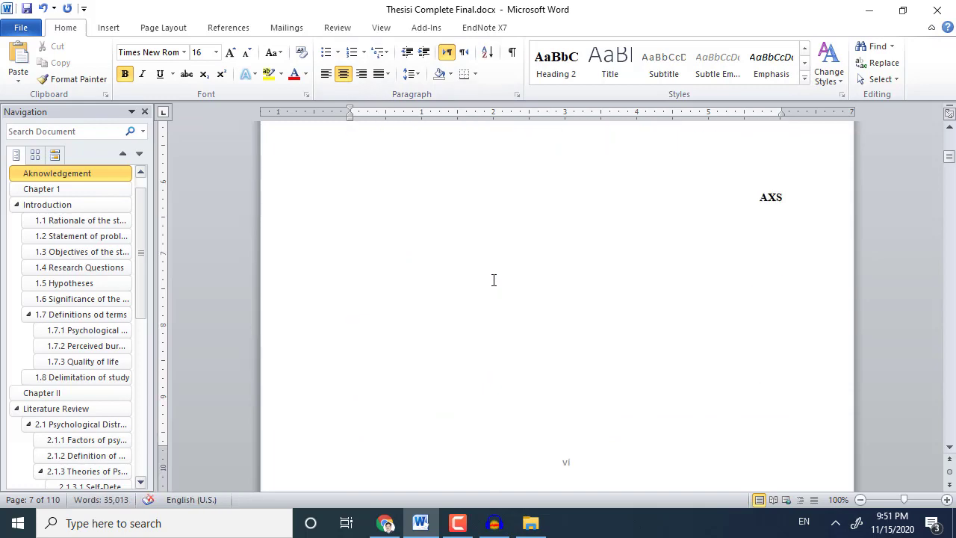
scroll(493, 281, down, 10)
scroll(493, 281, up, 9)
click(568, 333)
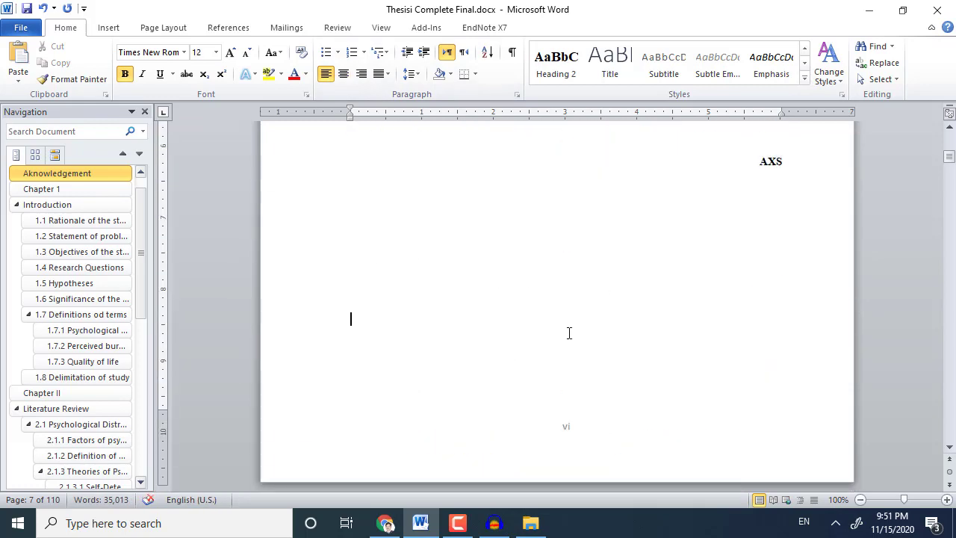
click(112, 28)
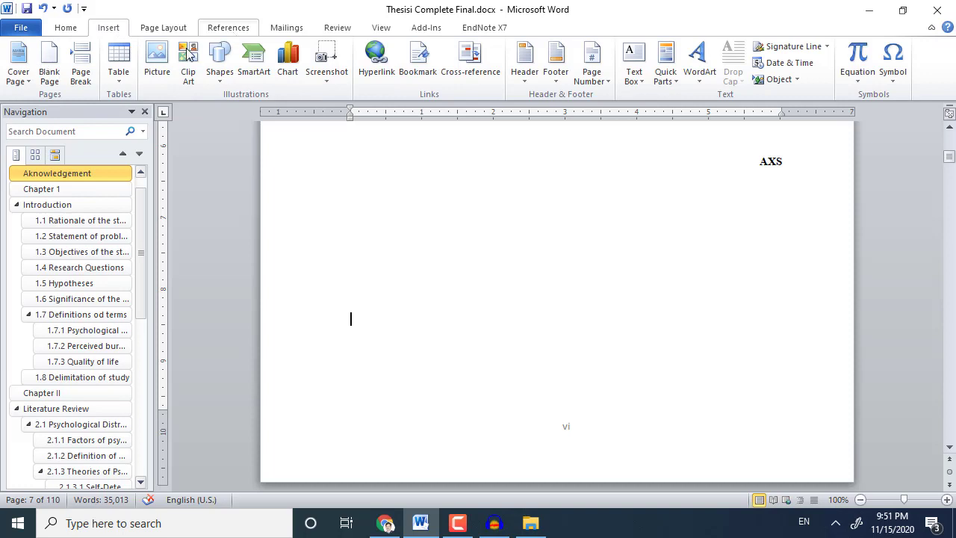
Insert an Automatic Table 2 table of contents from the References tab.
click(230, 28)
click(33, 65)
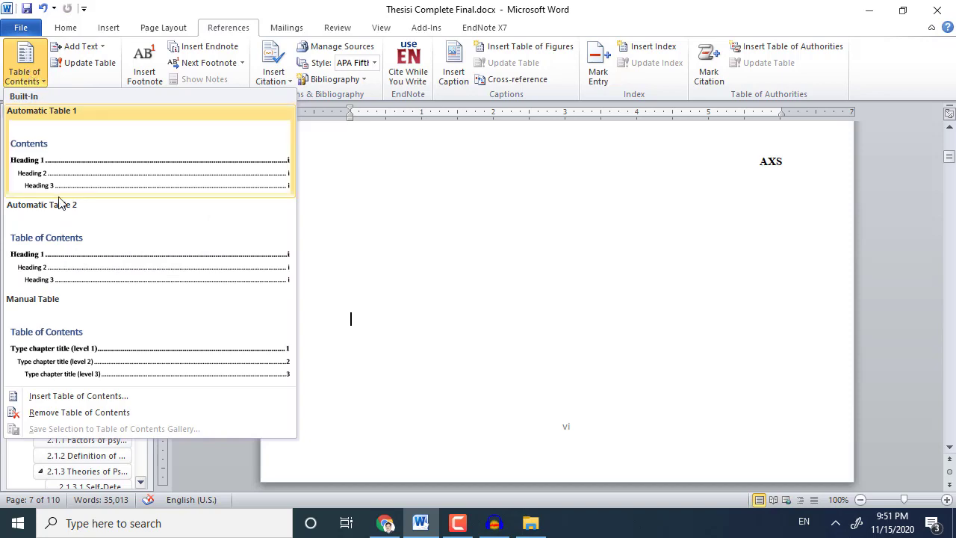
click(70, 254)
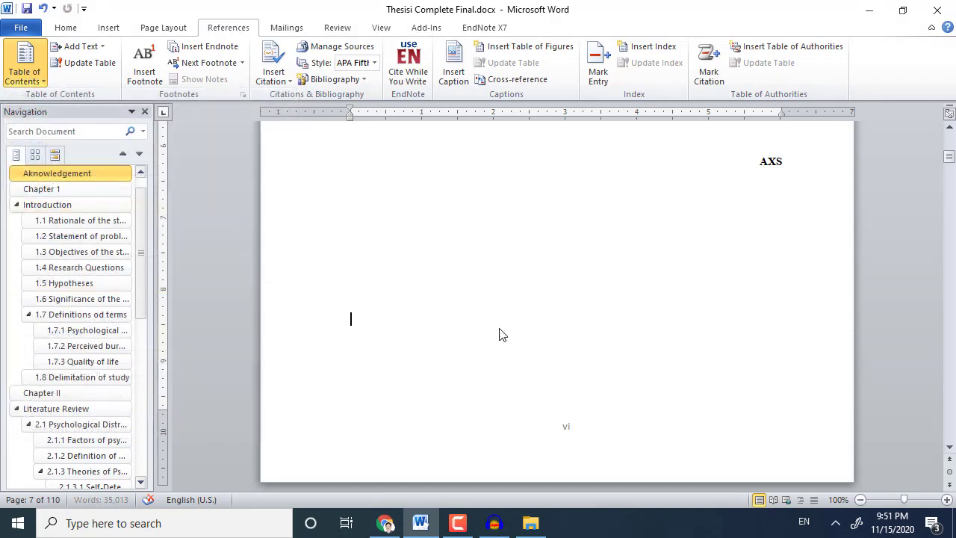
scroll(522, 344, up, 4)
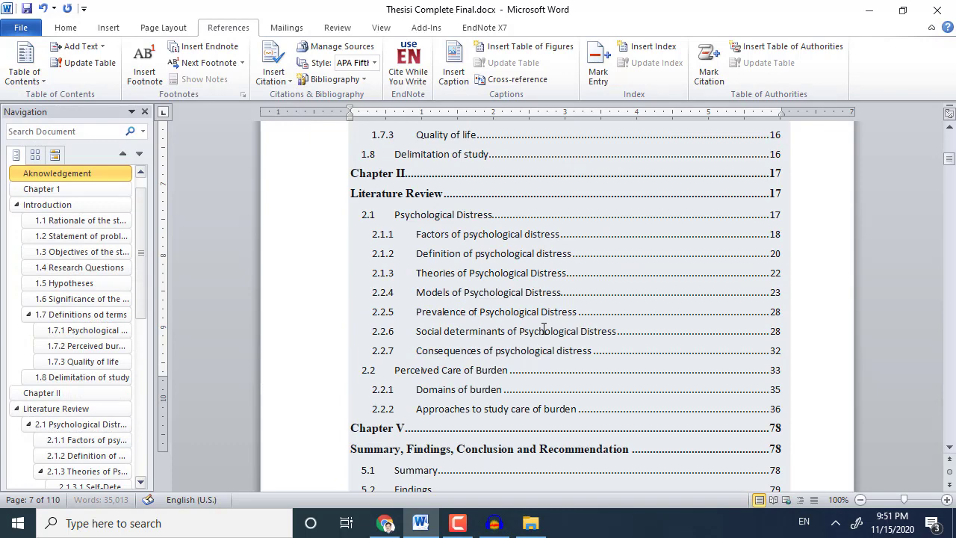
scroll(543, 328, up, 13)
scroll(545, 226, down, 2)
Push the table of contents down with a blank line above it, then select the whole table.
click(459, 225)
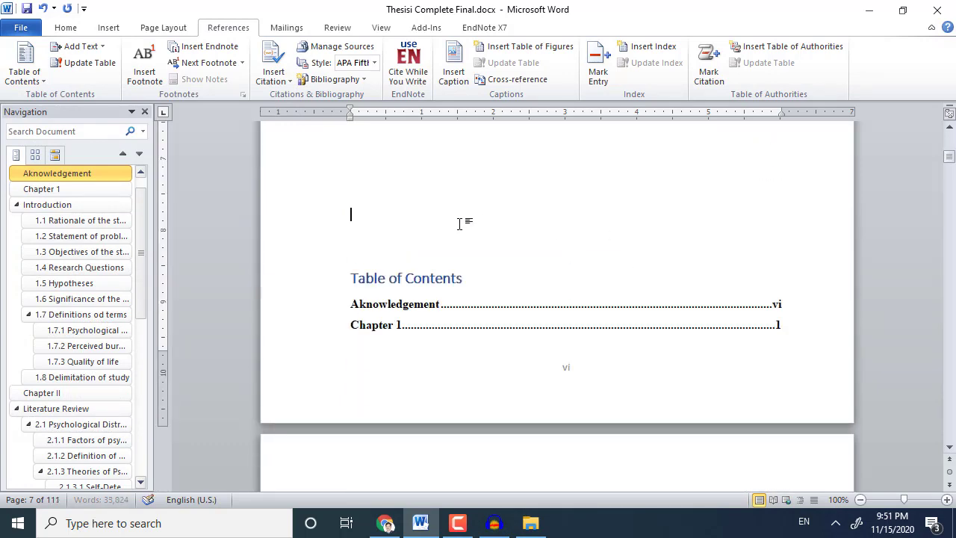
key(Return)
key(Return)
key(Return)
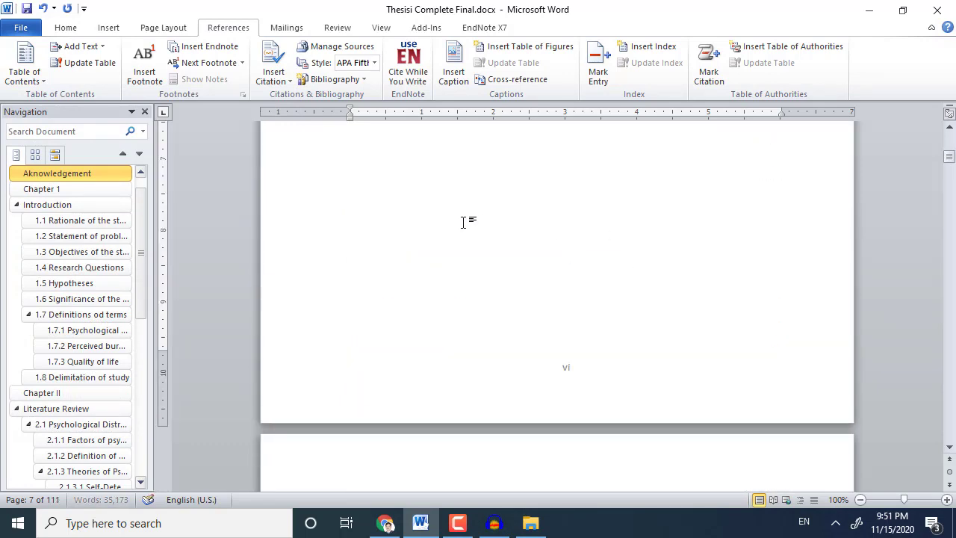
scroll(463, 222, down, 5)
click(448, 306)
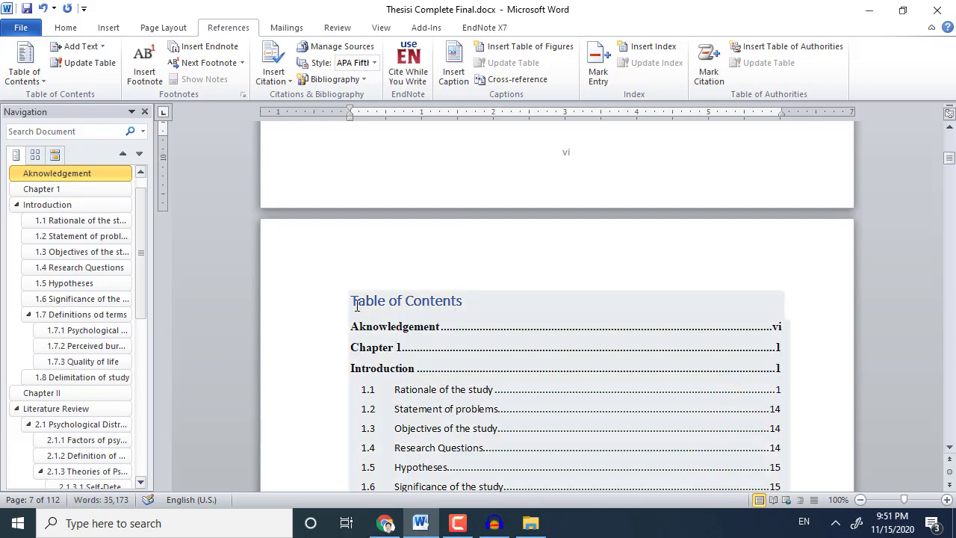
drag(356, 304, 723, 228)
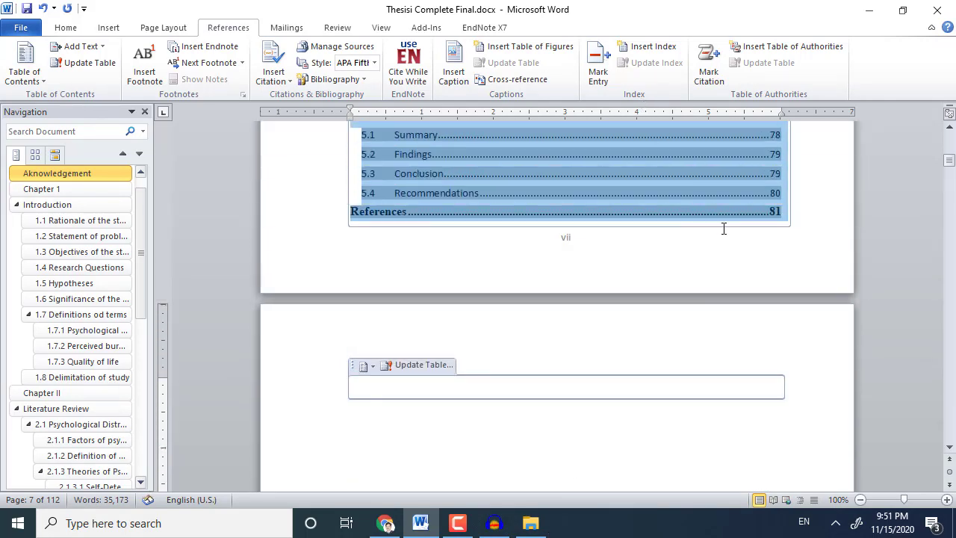
Set the selected table of contents to Times New Roman, size 12.
click(71, 30)
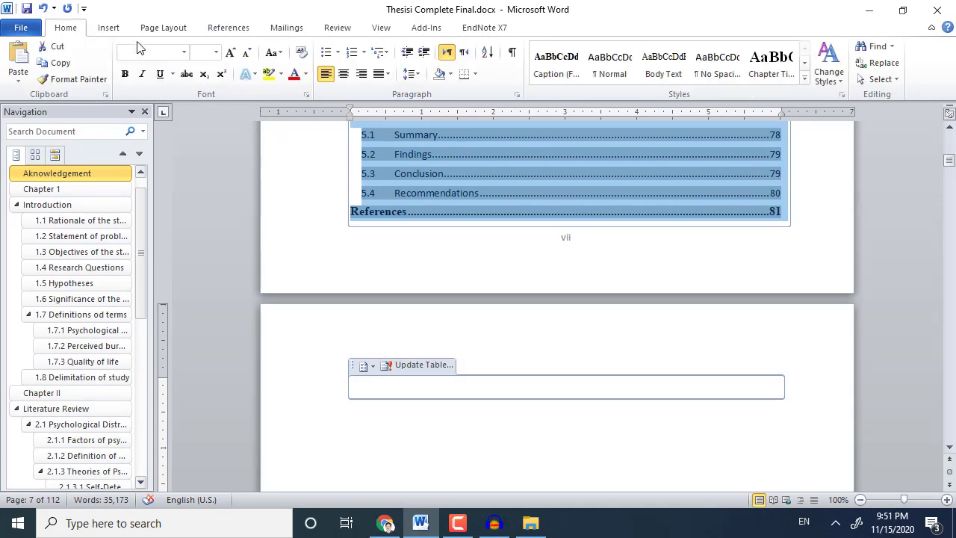
click(184, 51)
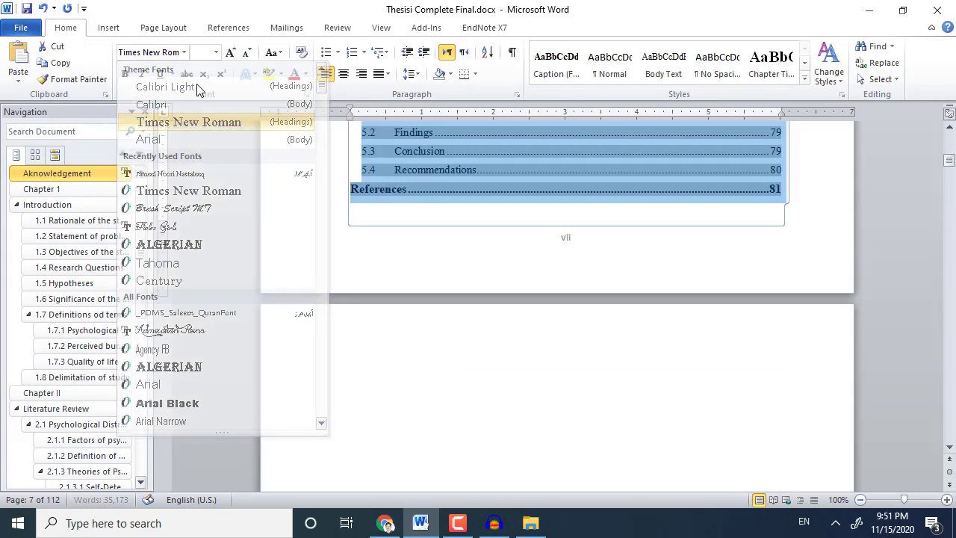
click(215, 51)
click(216, 51)
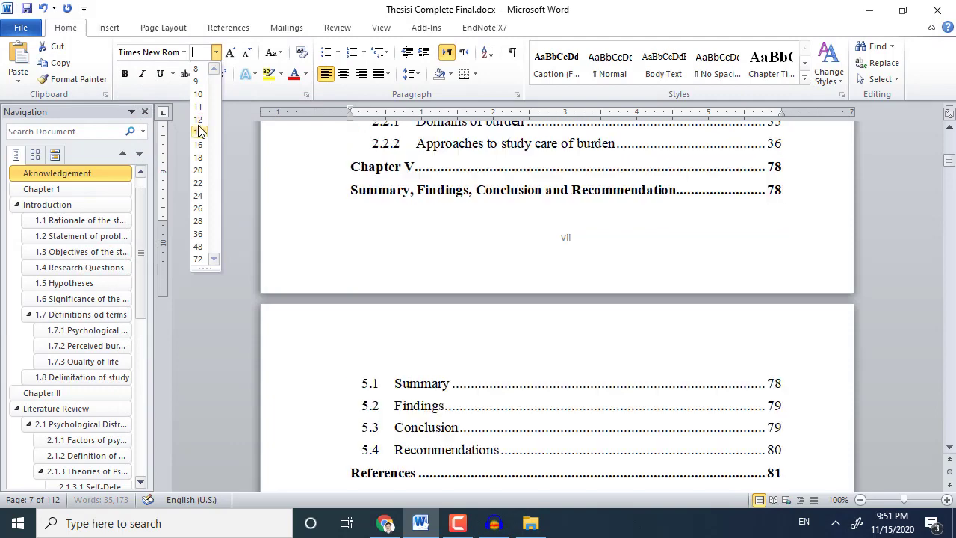
click(198, 118)
Make the Table of Contents title size 16, black and centred.
scroll(609, 288, up, 5)
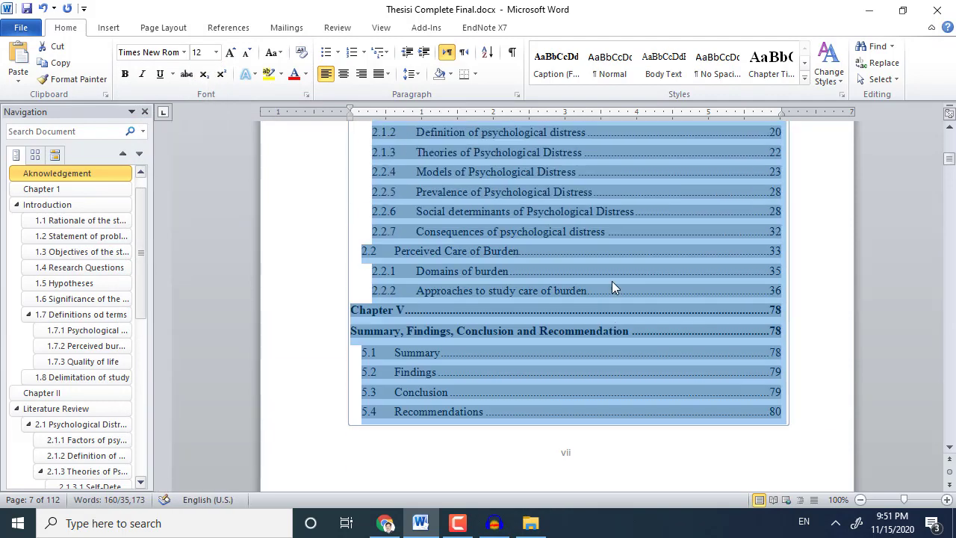
scroll(612, 270, up, 15)
scroll(611, 264, down, 5)
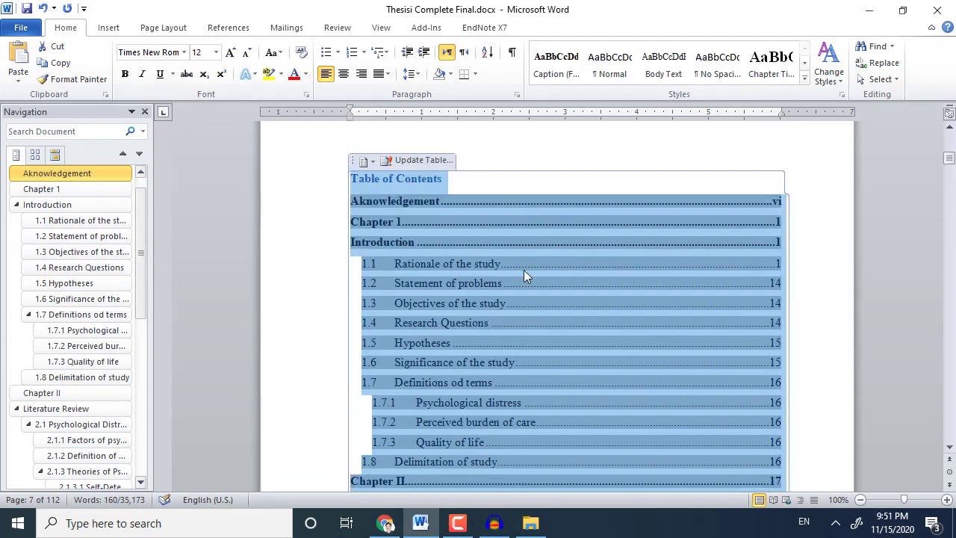
click(408, 185)
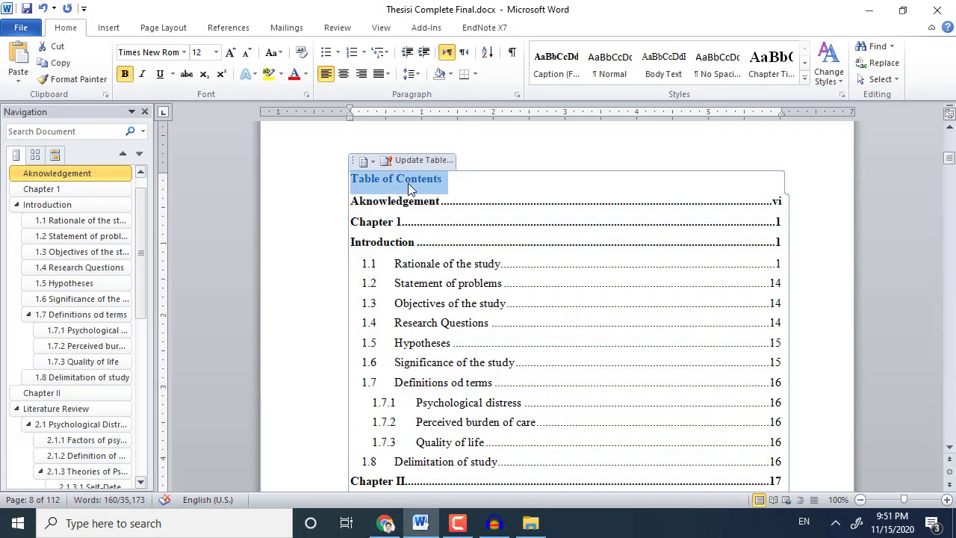
click(216, 53)
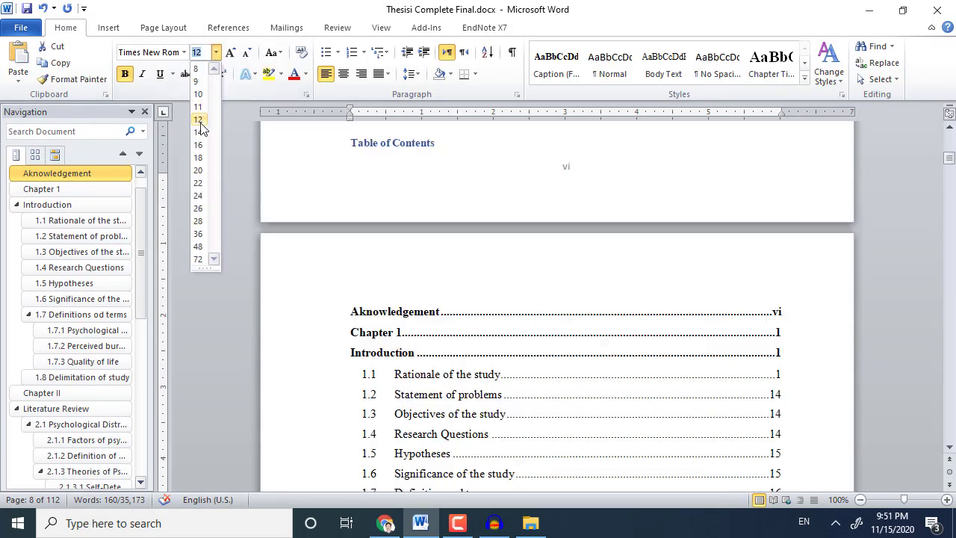
click(198, 146)
click(305, 76)
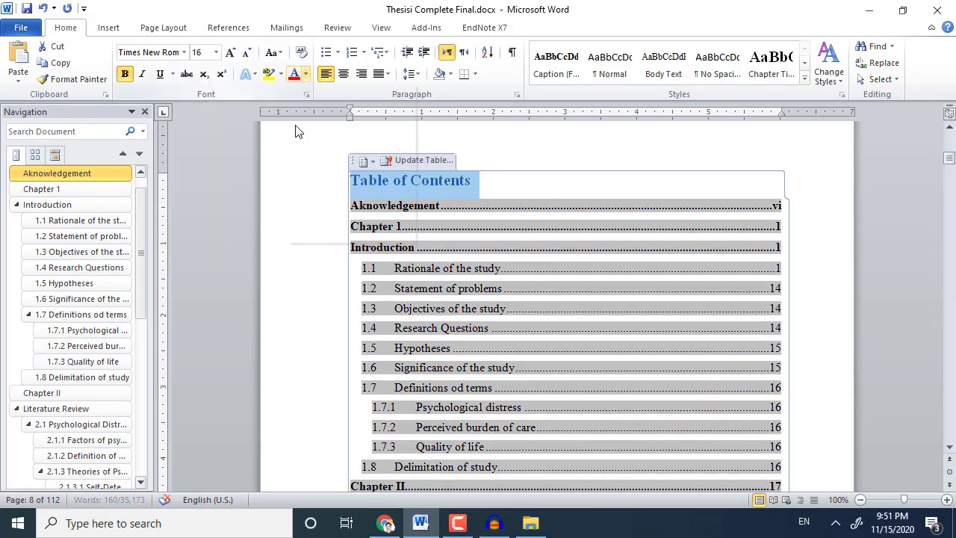
click(306, 123)
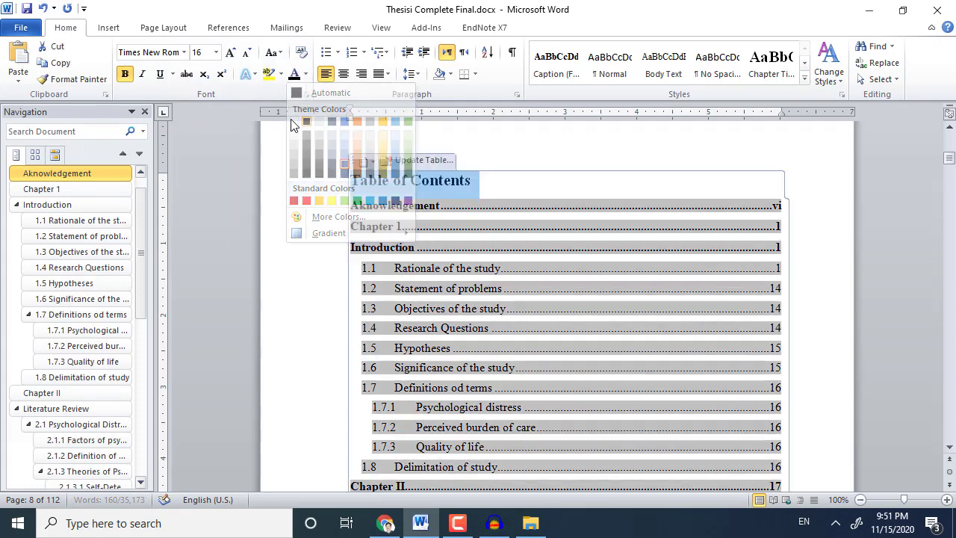
click(344, 73)
Deselect the title and scroll through the contents entries to review them.
click(461, 208)
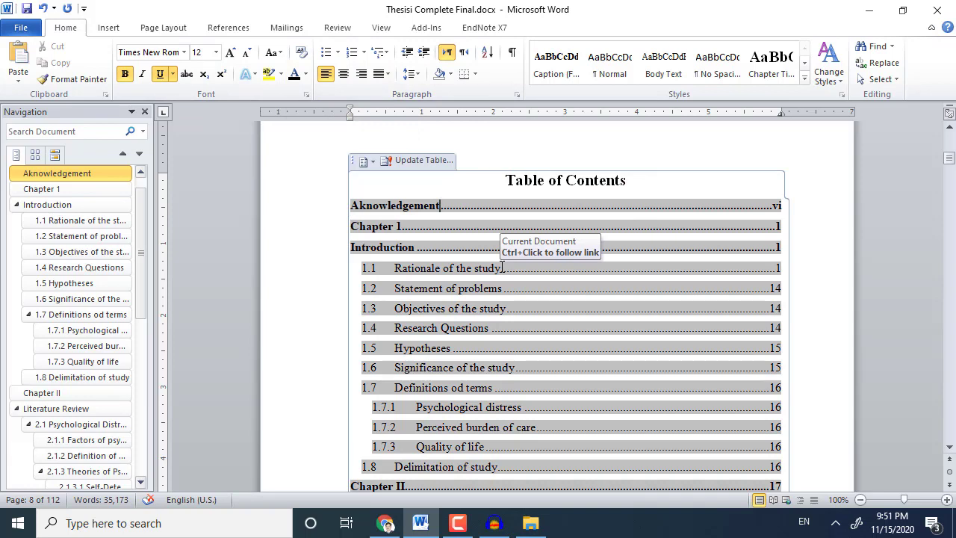
scroll(502, 268, down, 7)
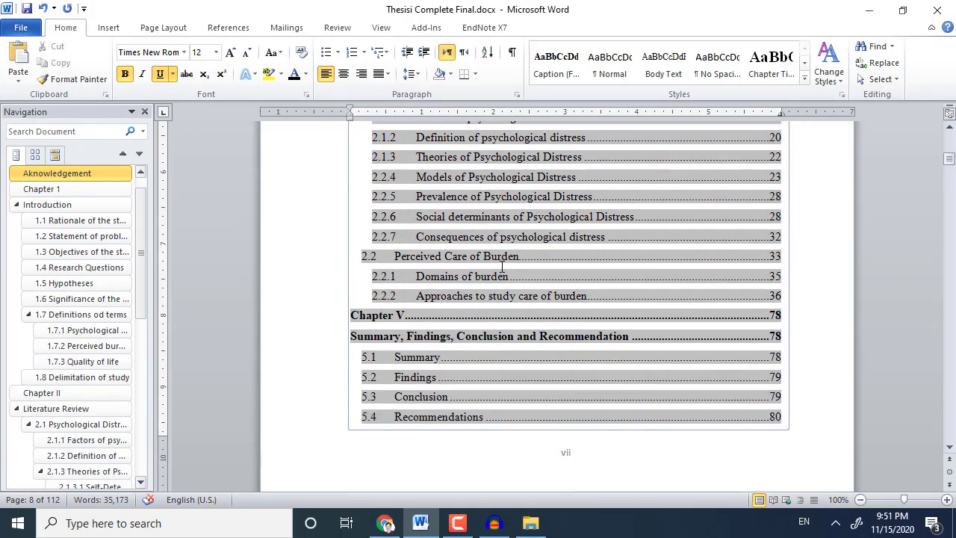
scroll(502, 267, down, 15)
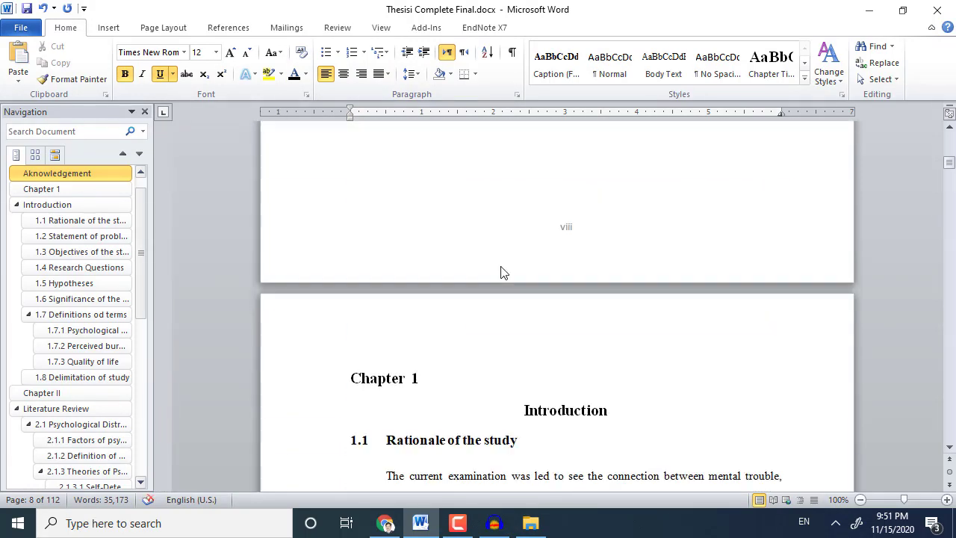
scroll(502, 272, up, 8)
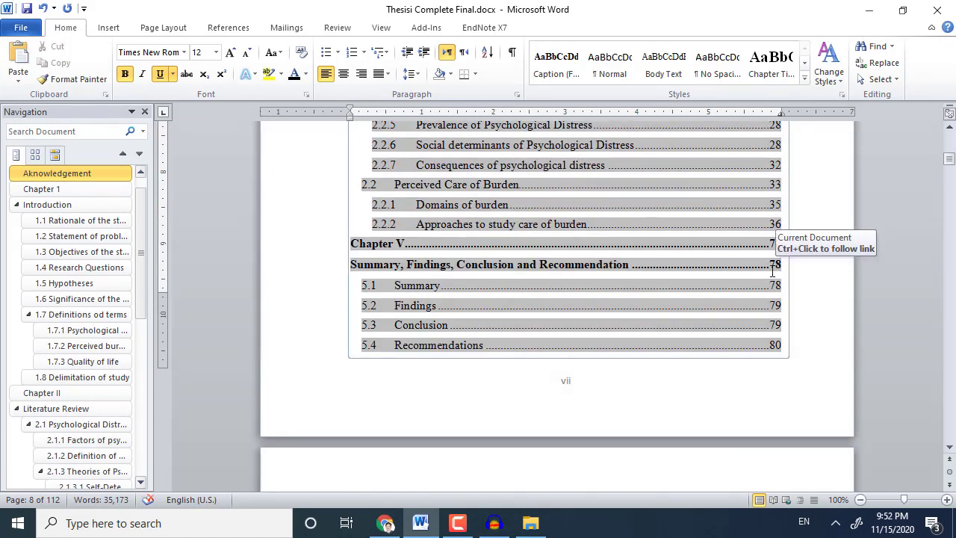
scroll(769, 276, up, 15)
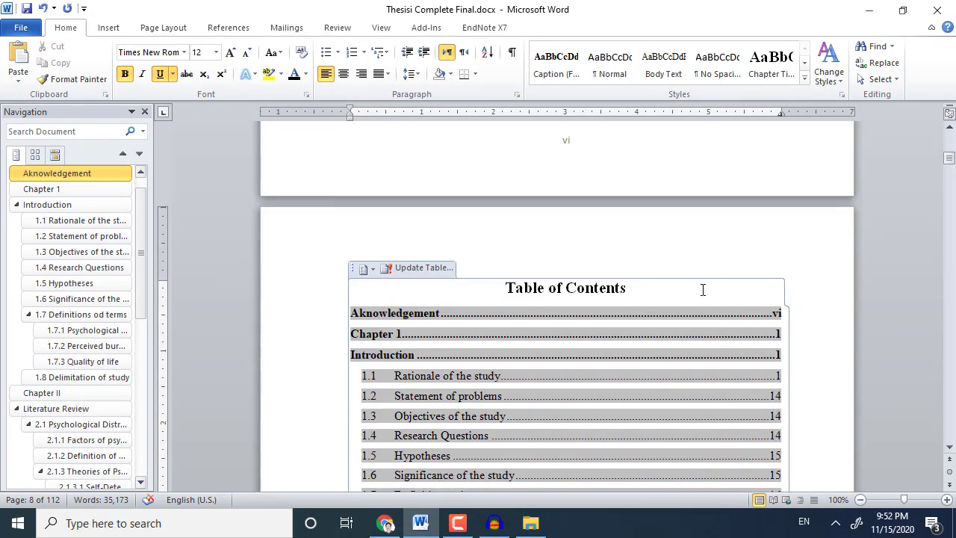
scroll(702, 290, up, 2)
Update the Table of Contents with page numbers only.
click(423, 342)
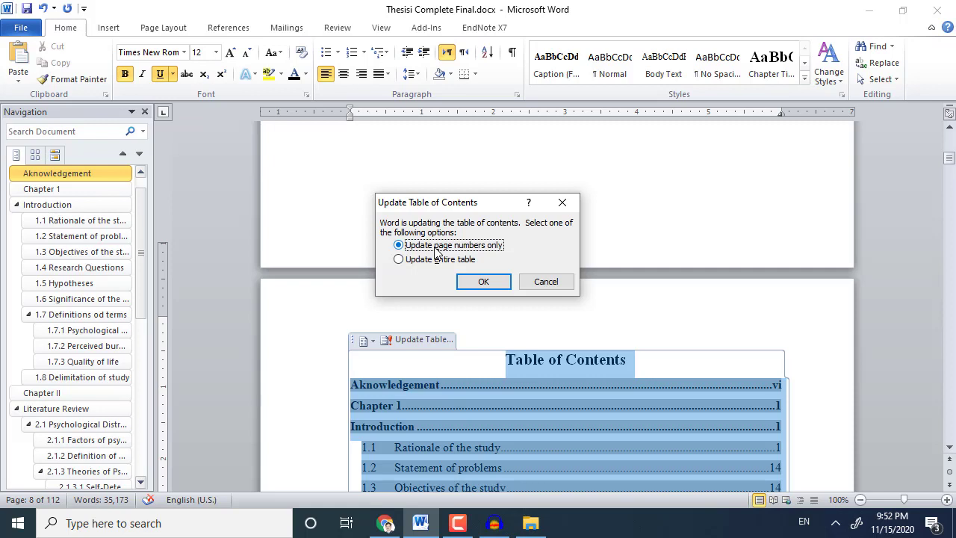
click(482, 284)
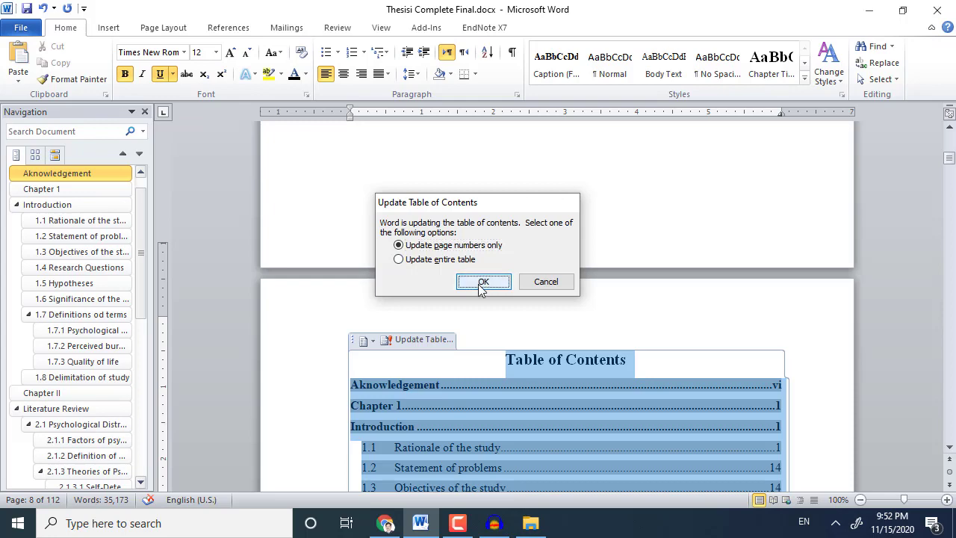
scroll(648, 392, down, 4)
scroll(648, 391, down, 20)
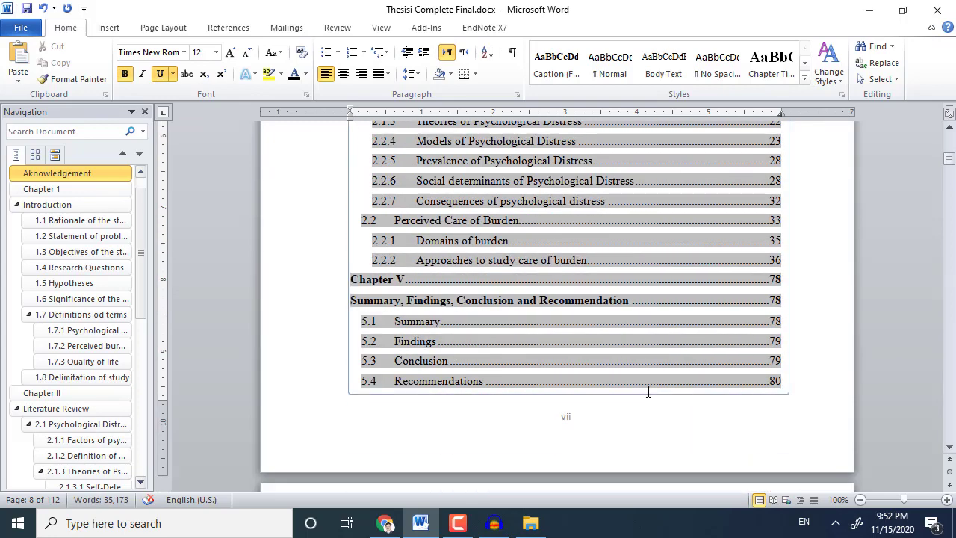
scroll(647, 391, down, 8)
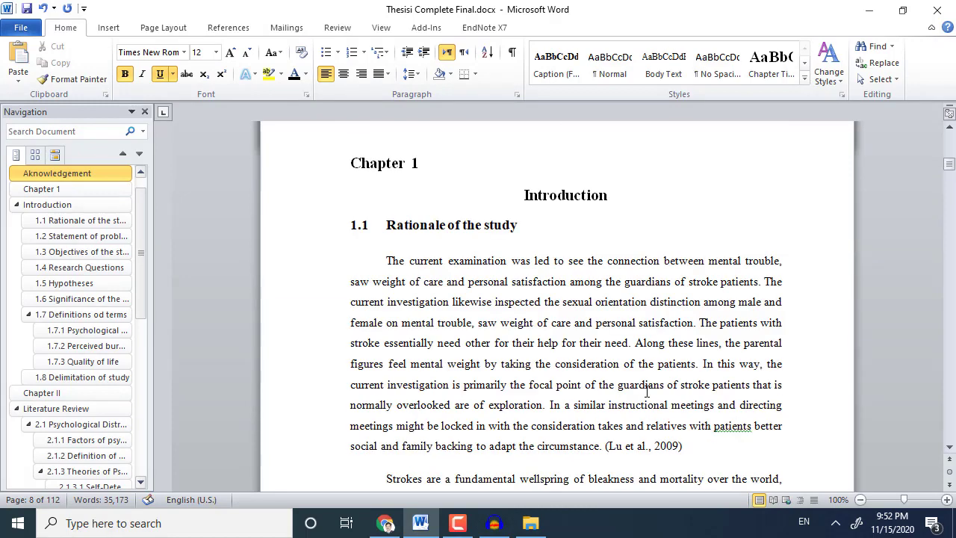
scroll(646, 391, up, 10)
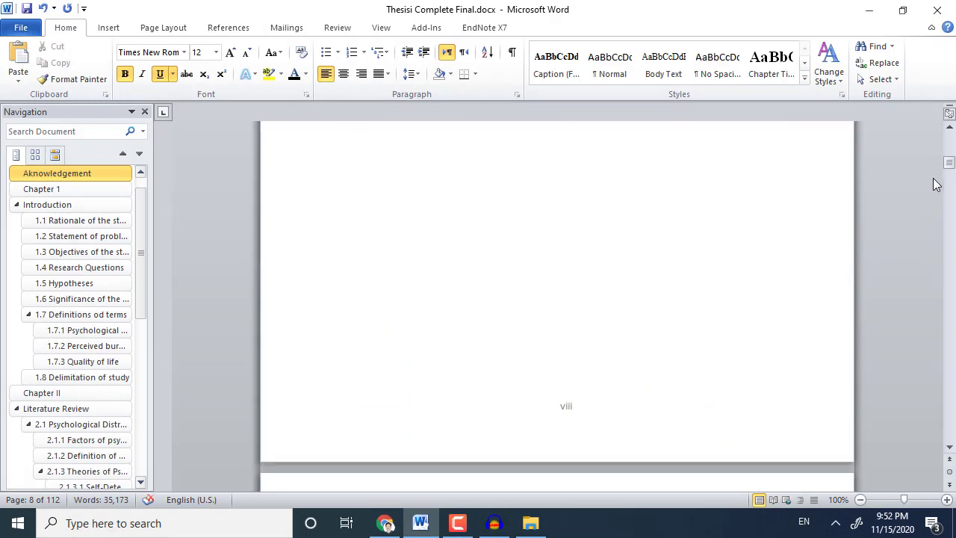
Scroll through the thesis down to the Chapter II Literature Review page.
drag(949, 165, 950, 203)
scroll(687, 423, down, 8)
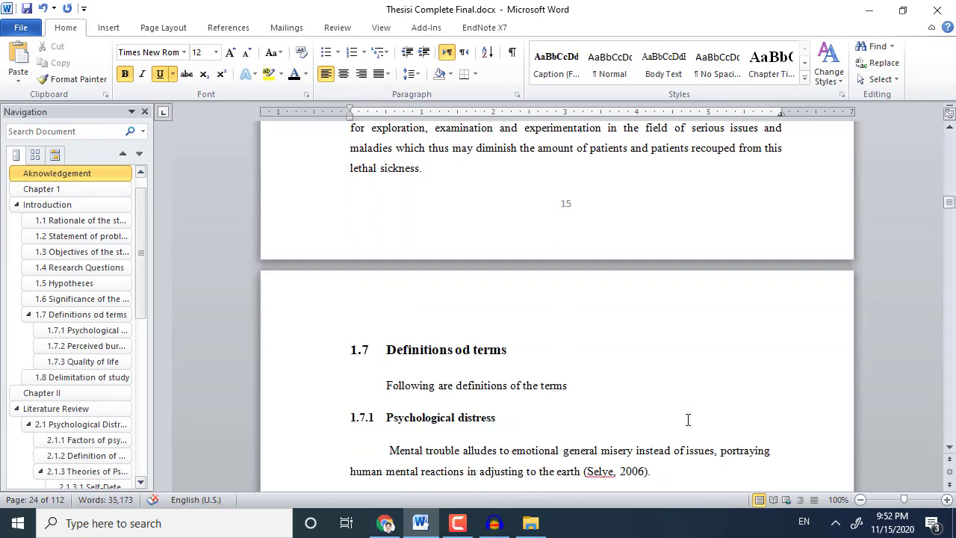
scroll(687, 427, down, 10)
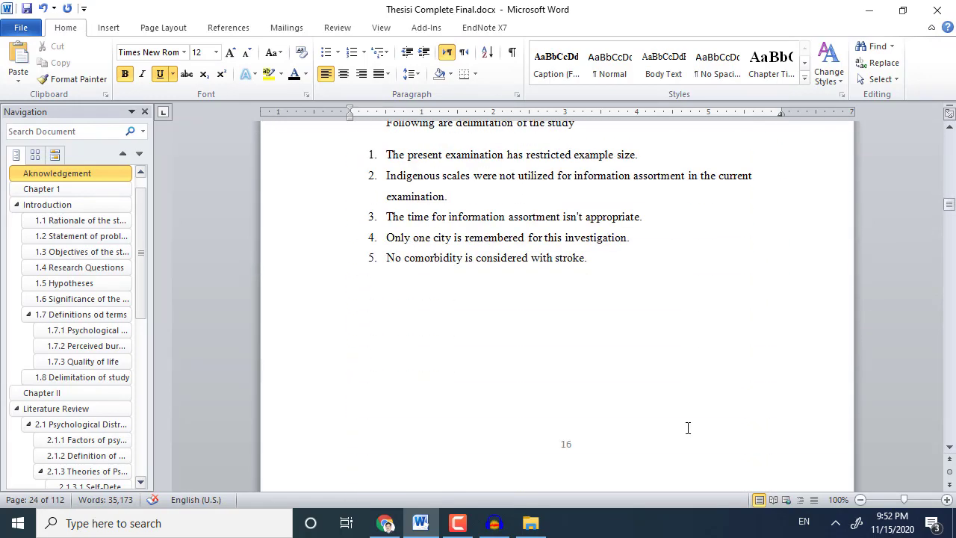
scroll(688, 428, down, 6)
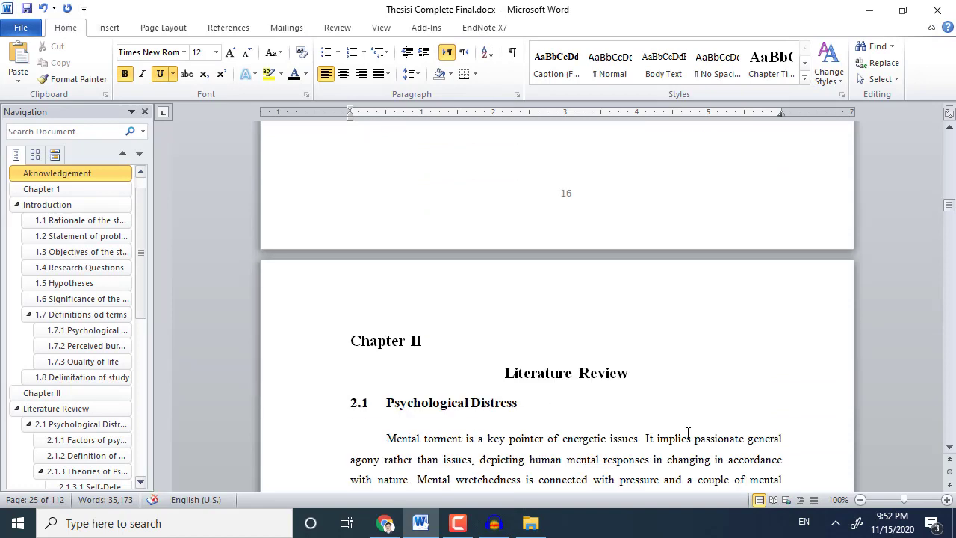